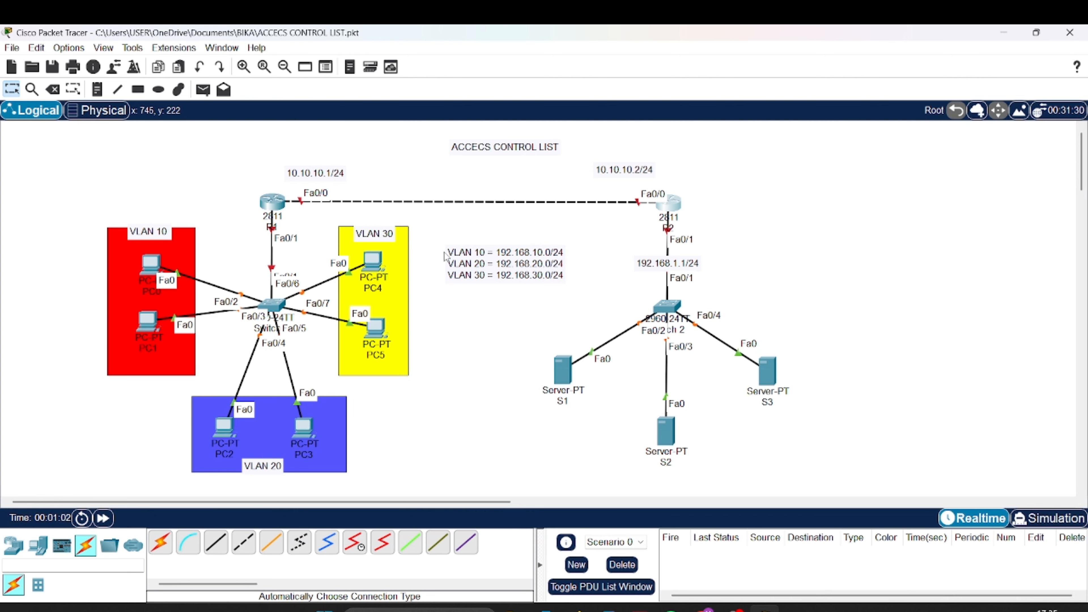
# Shift the VLAN 10/20/30 subnet note slightly lower and nudge the 192.168.1.1/24 label under router R2
pyautogui.moveTo(509, 265); pyautogui.dragTo(506, 283)
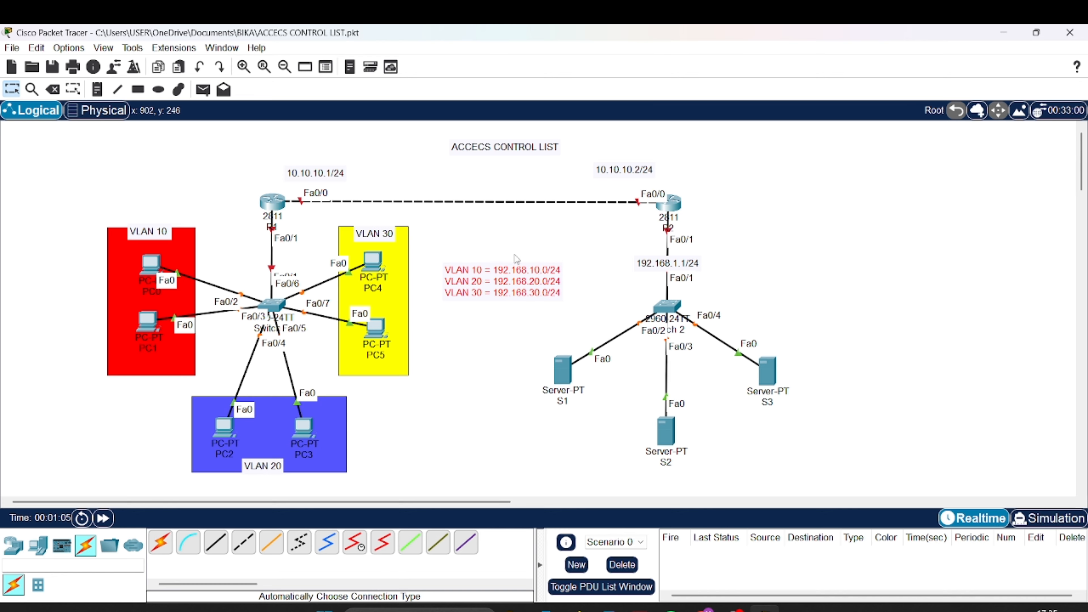
pyautogui.click(509, 346)
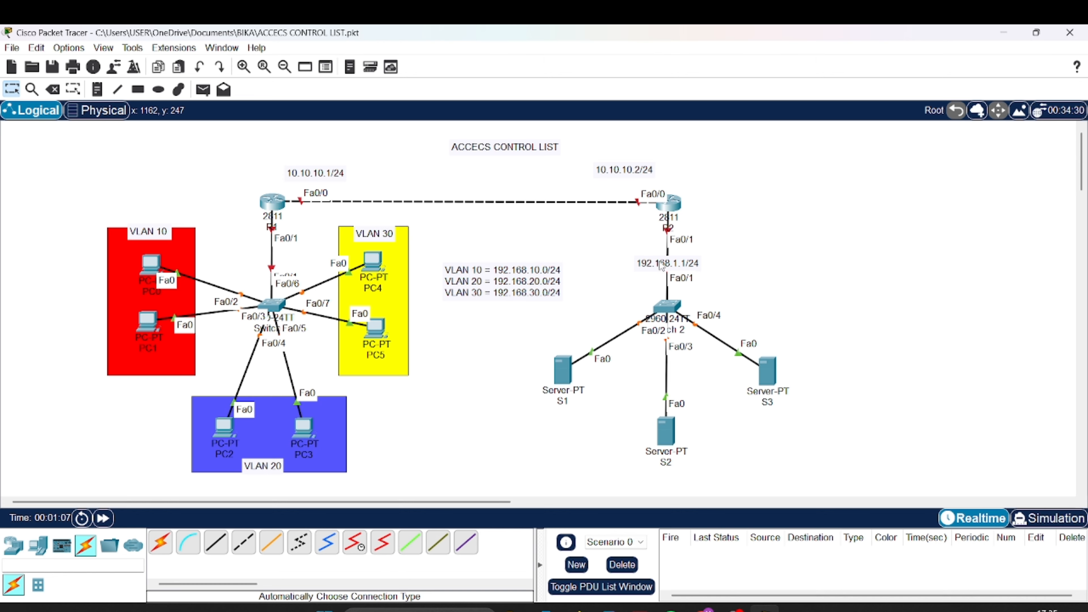
pyautogui.moveTo(688, 268); pyautogui.dragTo(685, 263)
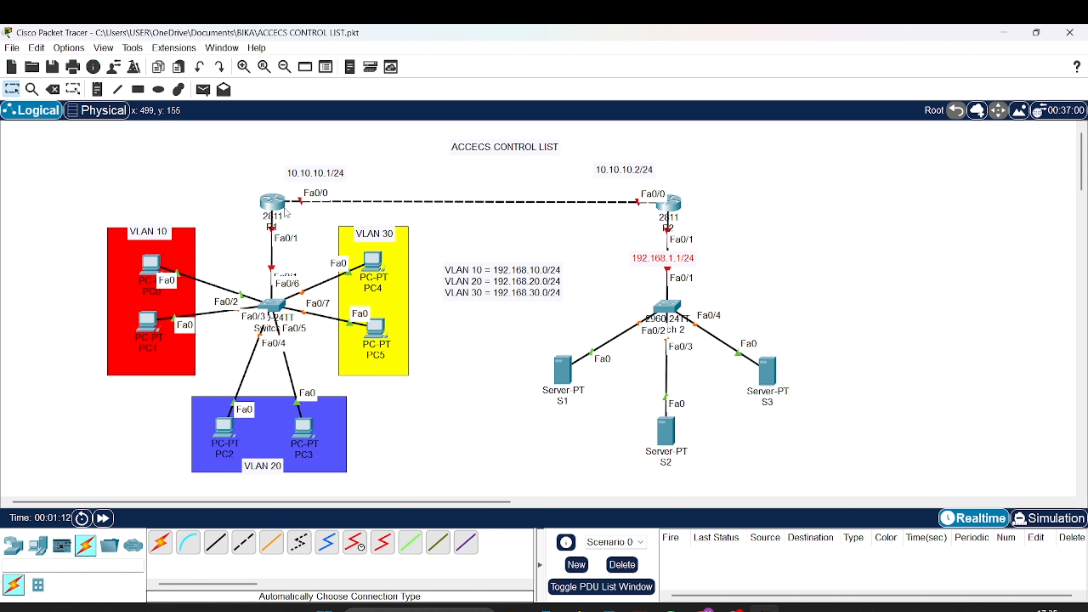
# Install an NM-1FE-TX module in router R1's large empty slot with the power off, and close the device window
pyautogui.click(273, 201)
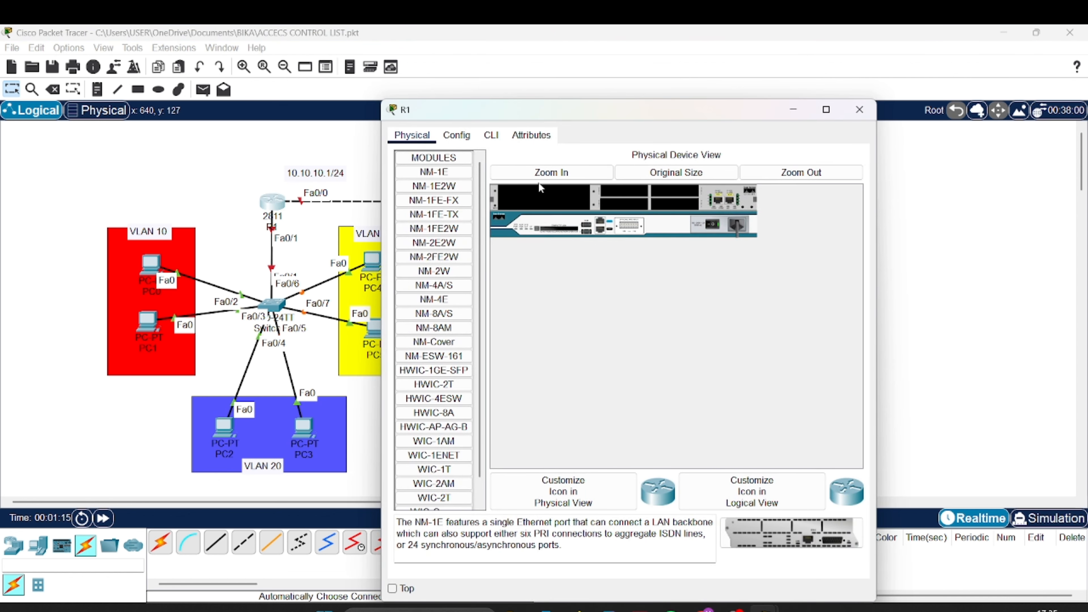
pyautogui.click(544, 172)
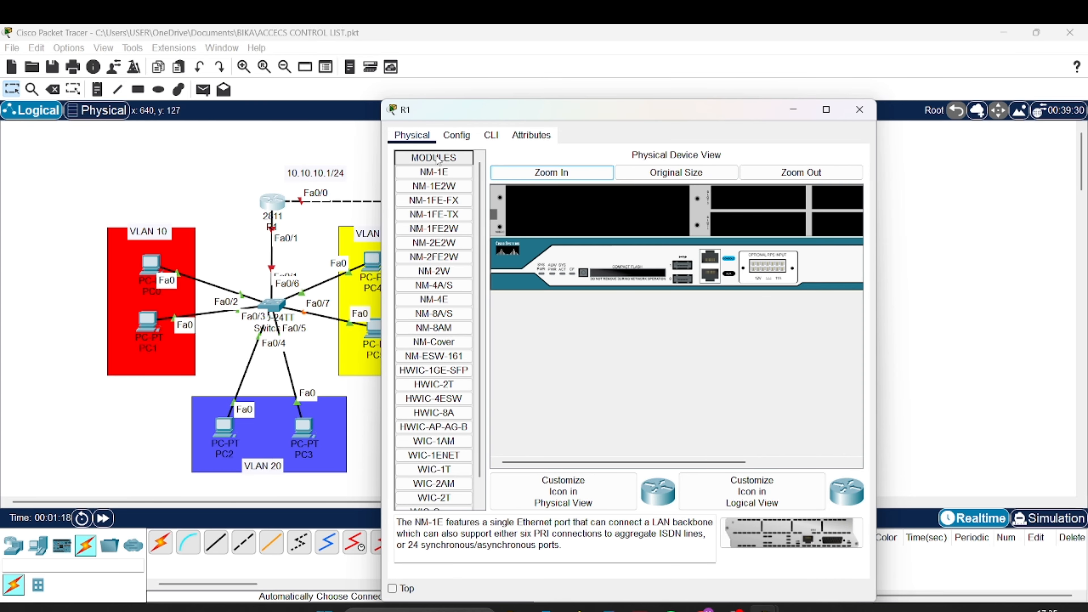
pyautogui.moveTo(456, 216); pyautogui.dragTo(501, 220)
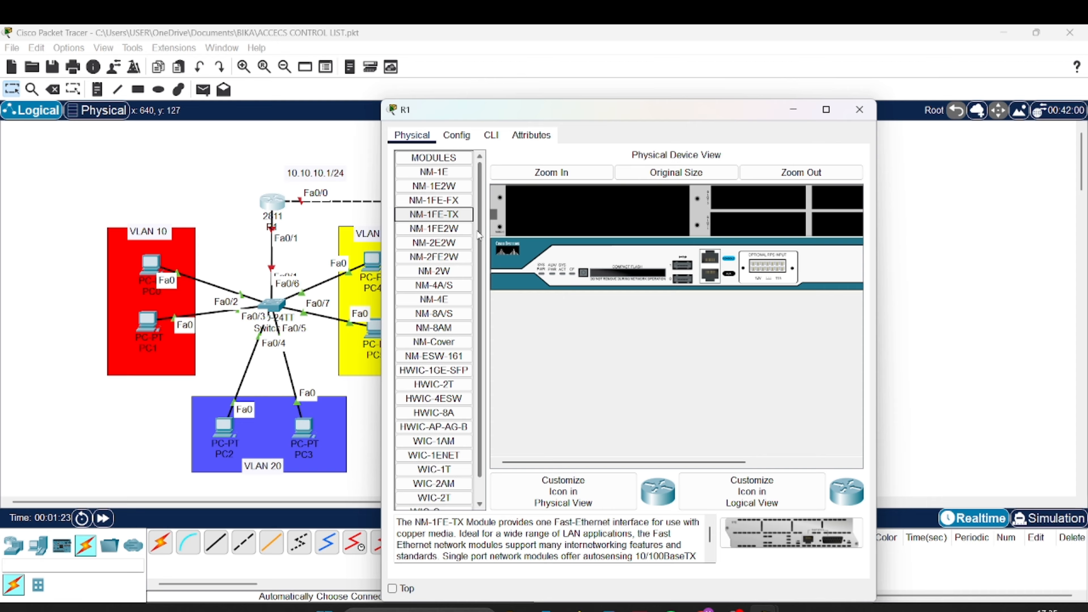
pyautogui.click(795, 462)
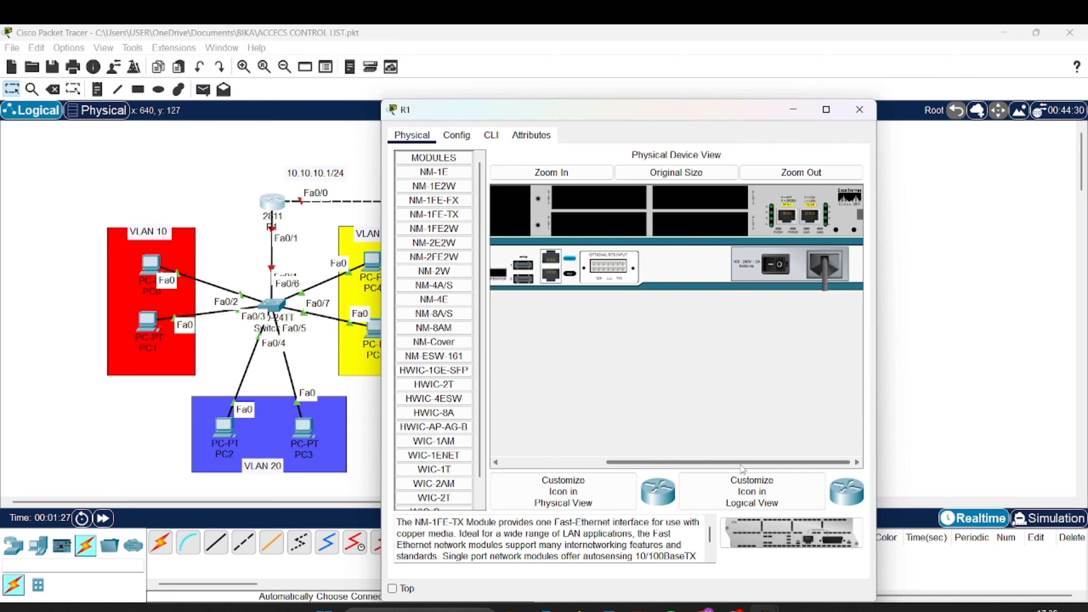
pyautogui.moveTo(752, 462); pyautogui.dragTo(646, 462)
pyautogui.moveTo(449, 214); pyautogui.dragTo(556, 212)
pyautogui.moveTo(693, 462); pyautogui.dragTo(799, 462)
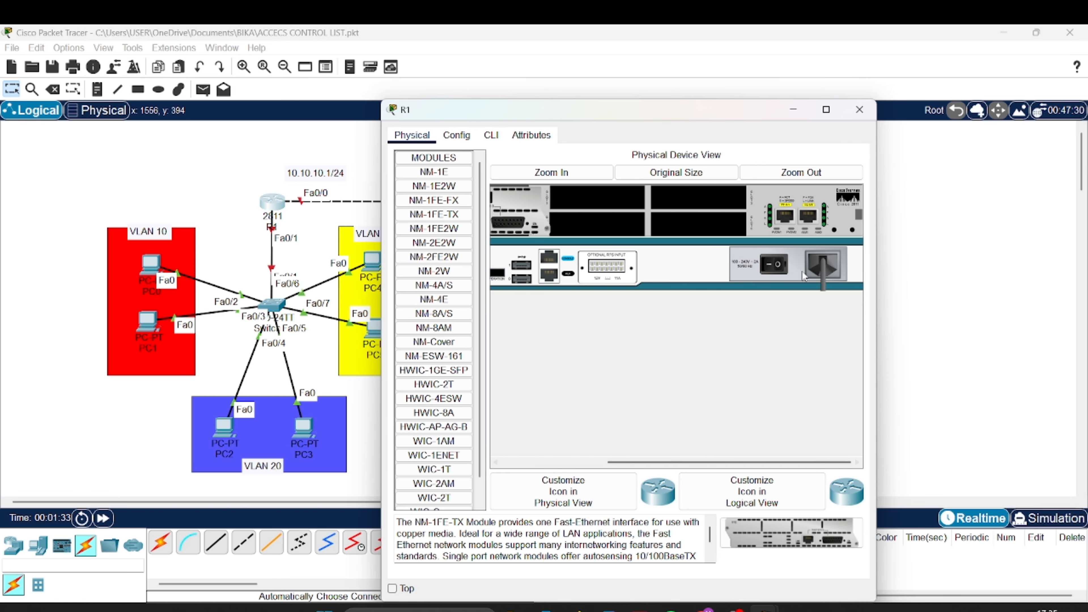
pyautogui.click(859, 110)
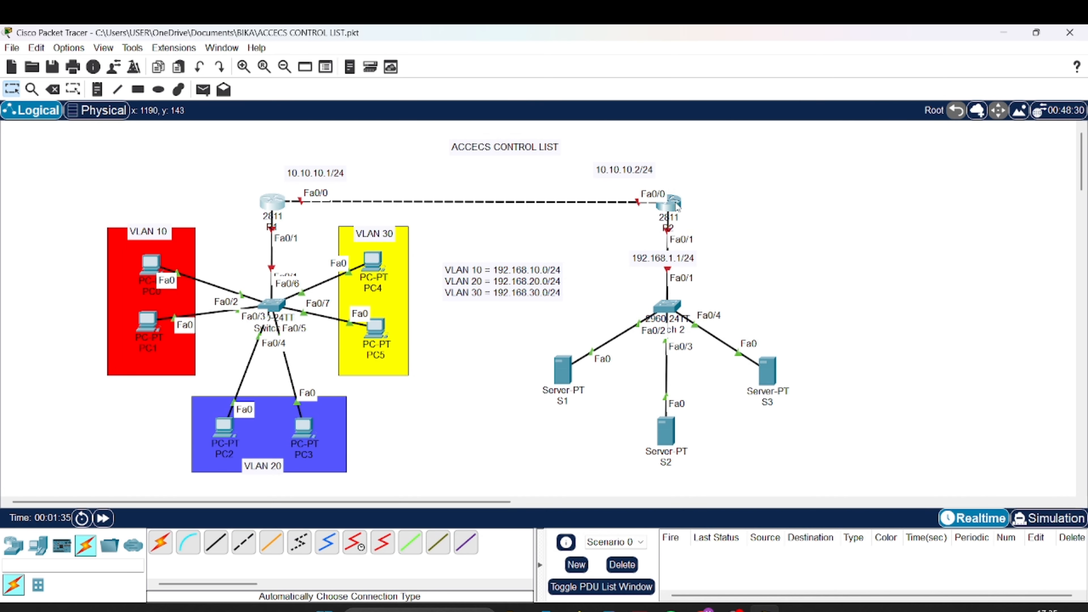
# Fit an NM-1FE-TX module into router R2's large empty slot while powered off, restore its power, and close the device window
pyautogui.click(667, 203)
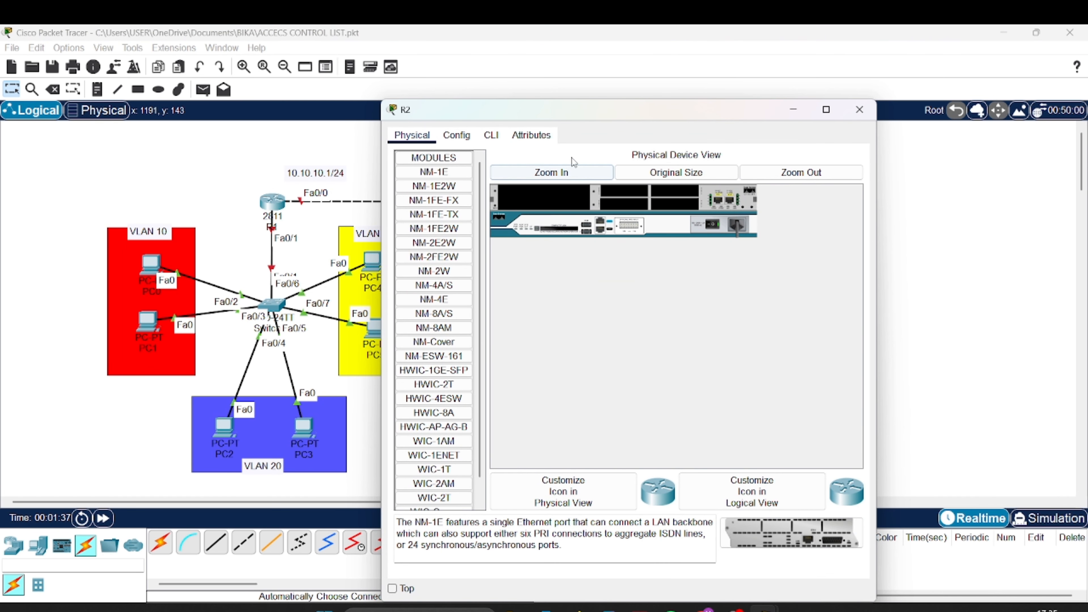
pyautogui.click(567, 175)
pyautogui.moveTo(694, 462); pyautogui.dragTo(799, 462)
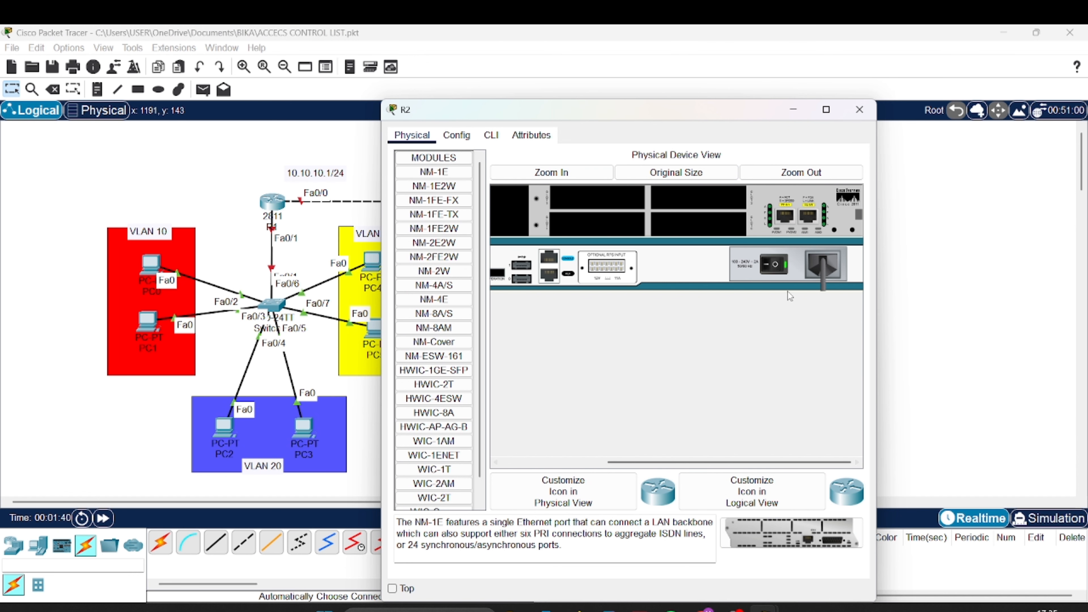
pyautogui.moveTo(728, 462); pyautogui.dragTo(621, 462)
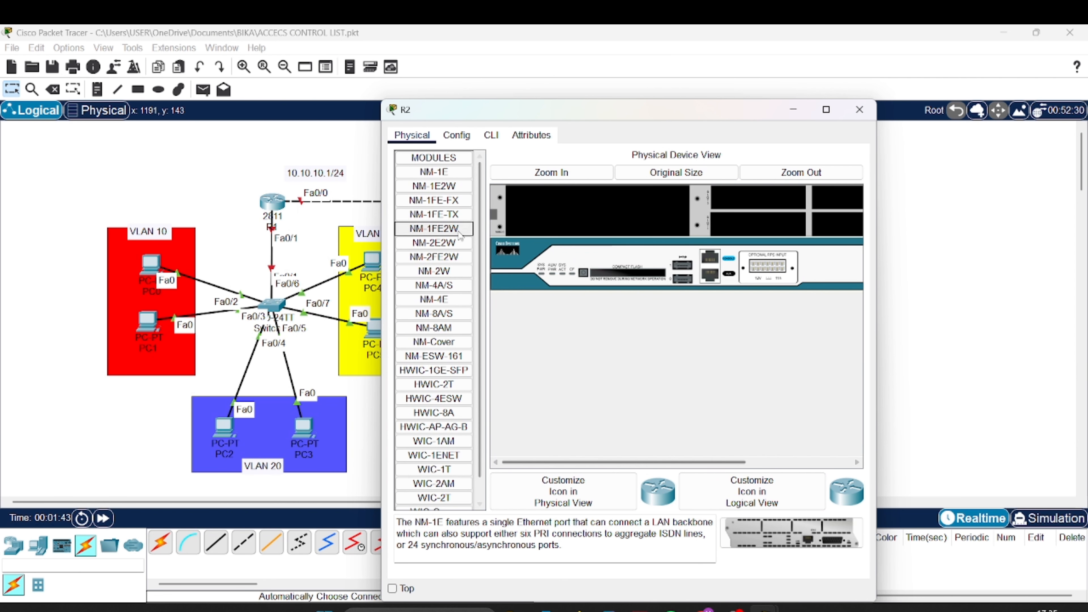
pyautogui.moveTo(462, 214); pyautogui.dragTo(600, 210)
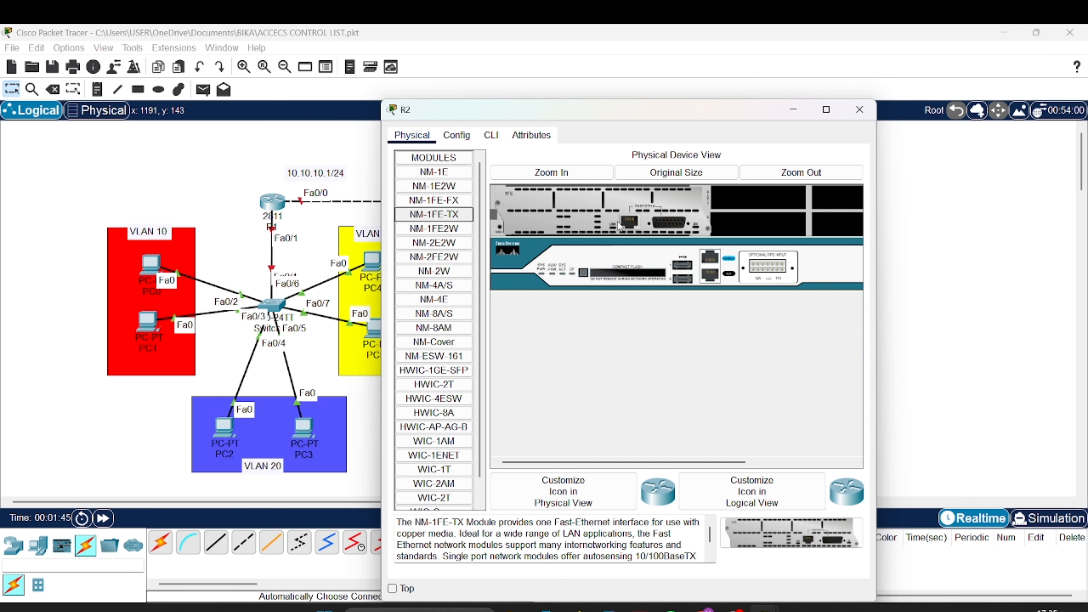
pyautogui.moveTo(707, 462); pyautogui.dragTo(812, 463)
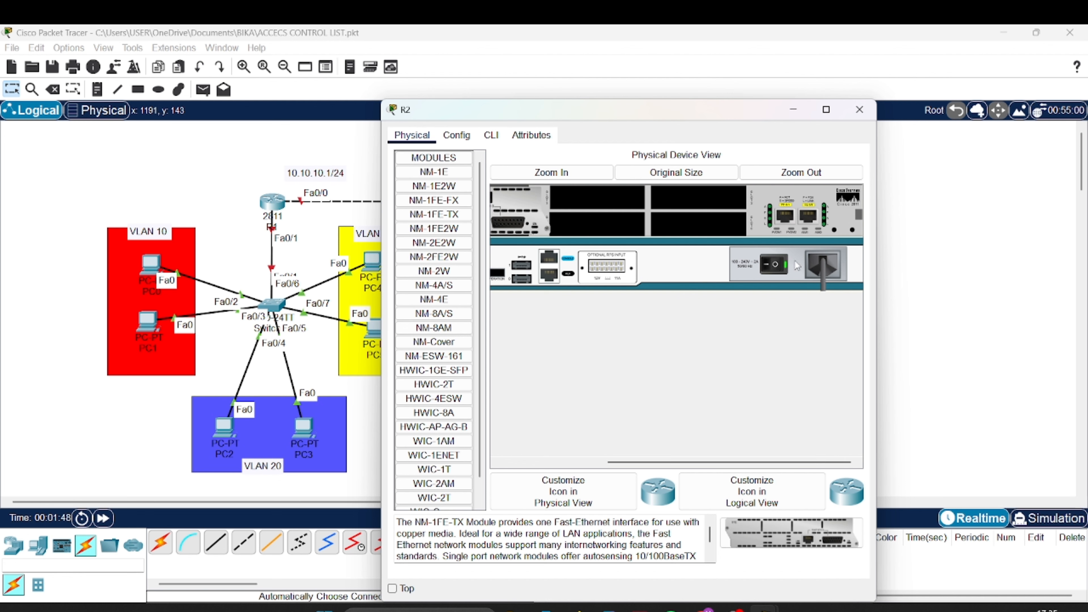
pyautogui.click(860, 110)
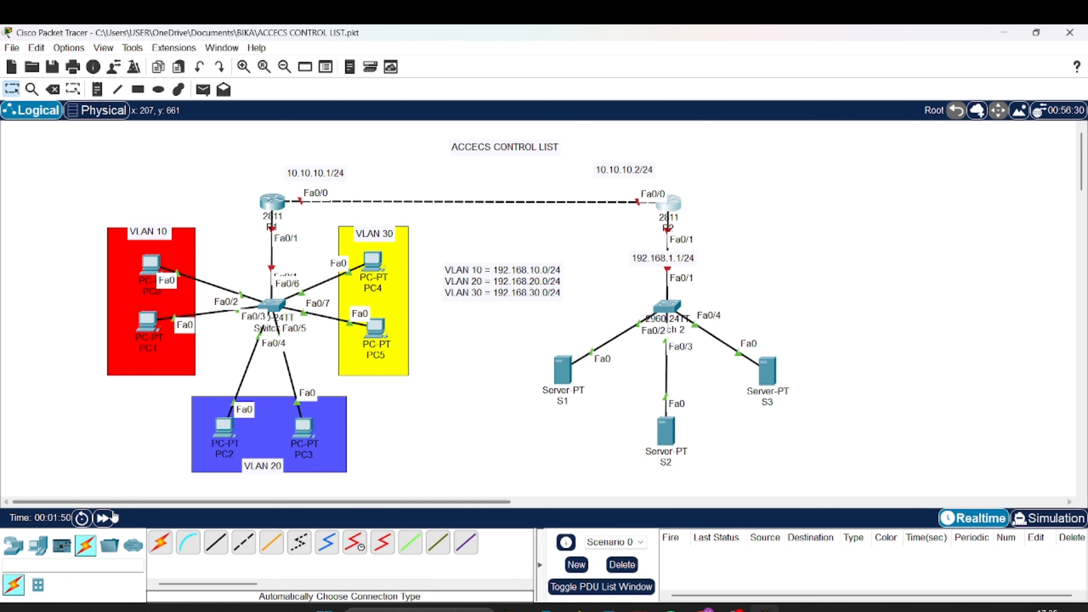
# Fast-forward the simulation time and decline the initial configuration dialog on router R1's command line
pyautogui.click(103, 518)
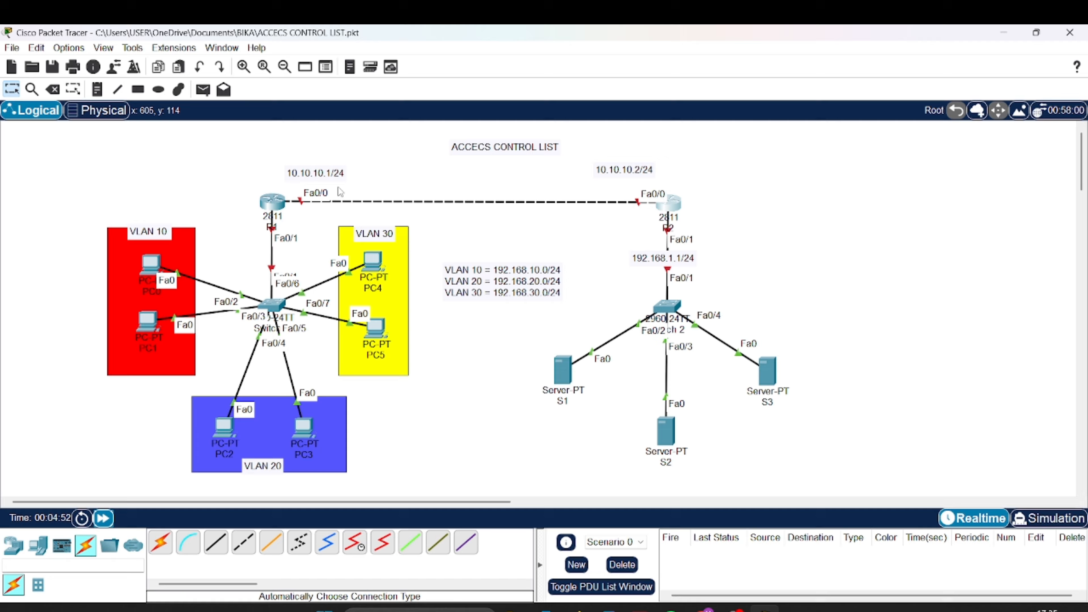
pyautogui.click(273, 202)
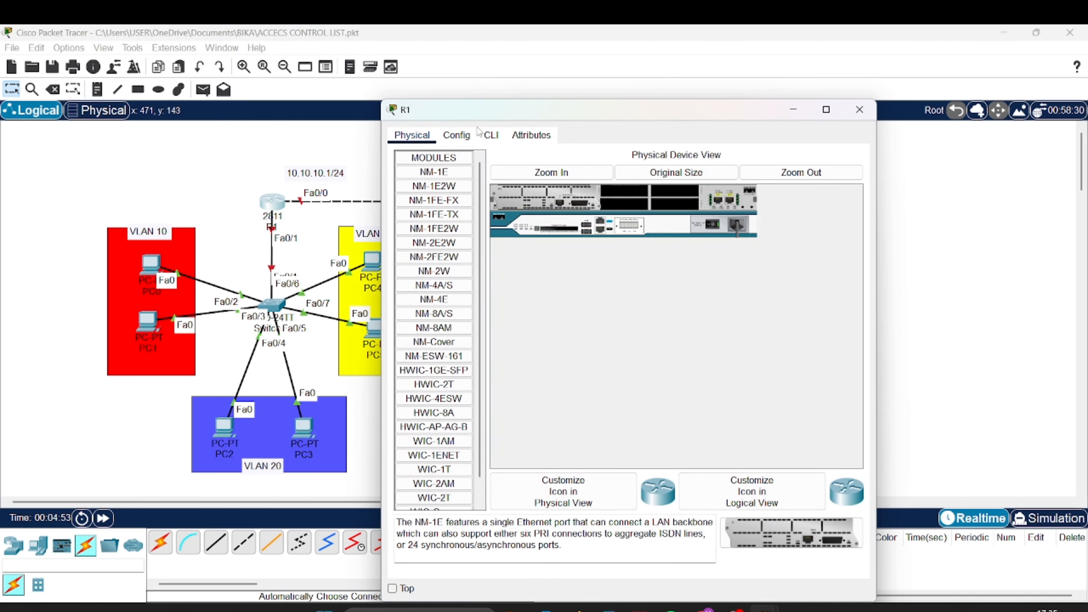
pyautogui.click(491, 135)
pyautogui.click(561, 477)
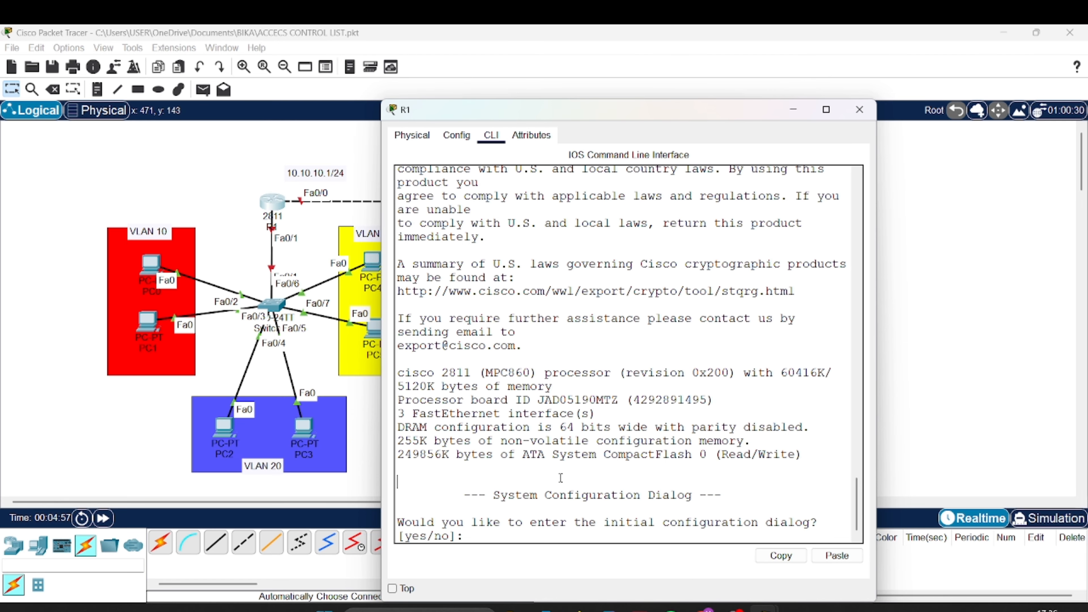
pyautogui.write('en')
pyautogui.press('Return')
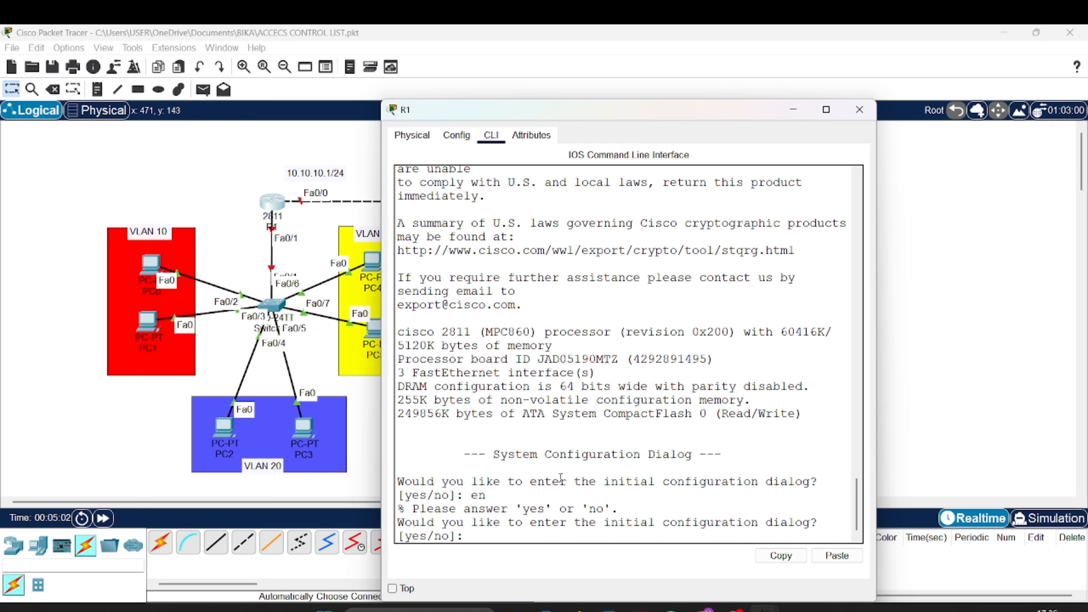
pyautogui.write('n')
pyautogui.press('Return')
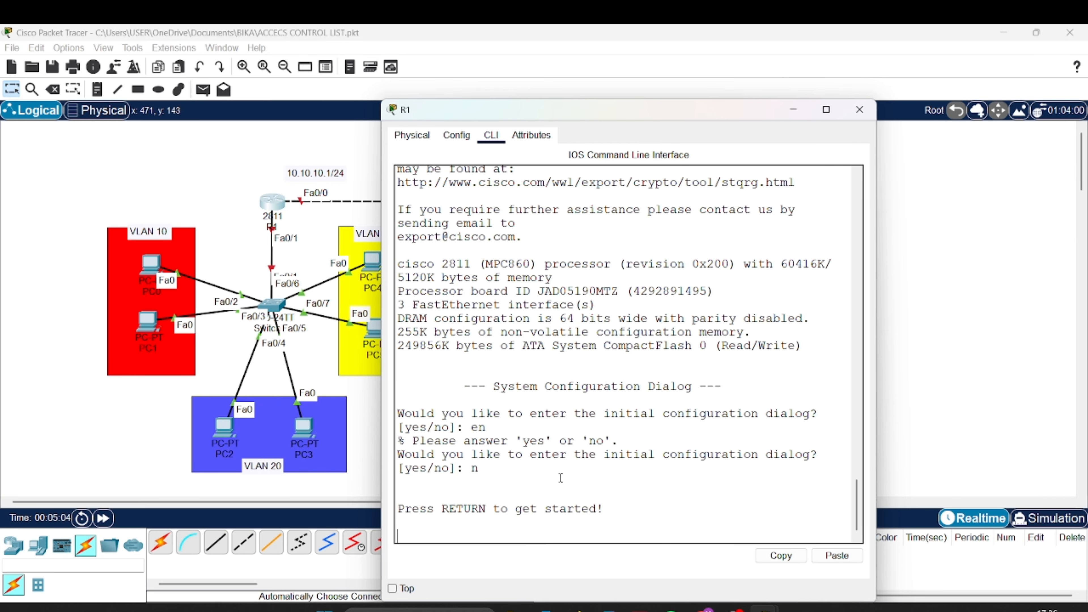
# Start R1's command session and enter privileged mode with en, followed by global configuration mode with conf t
pyautogui.press('Return')
pyautogui.write('en')
pyautogui.press('Return')
pyautogui.write('c')
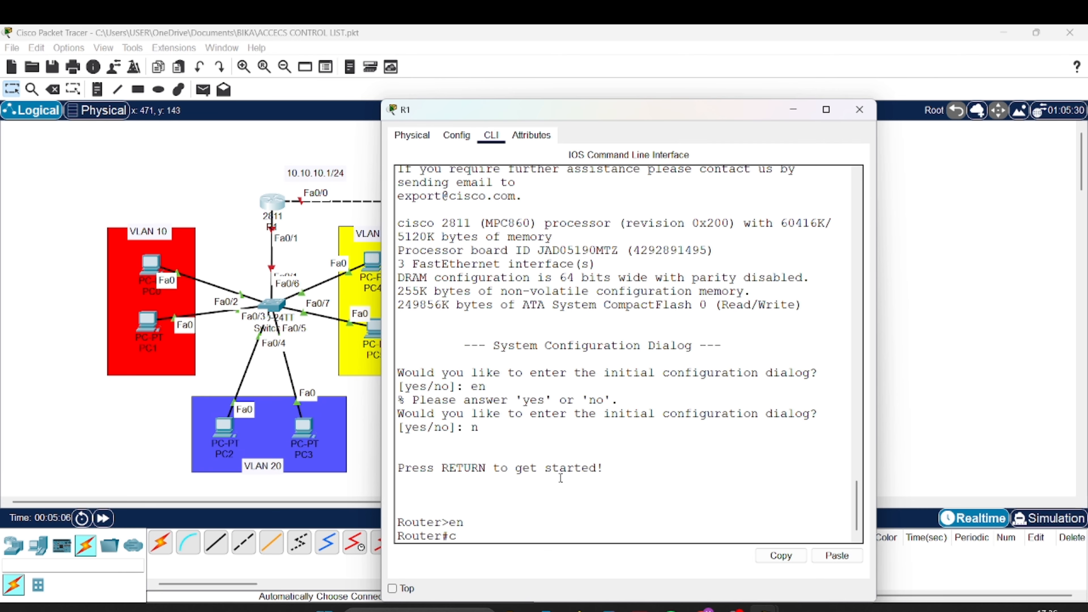
pyautogui.write('onf t')
pyautogui.press('Return')
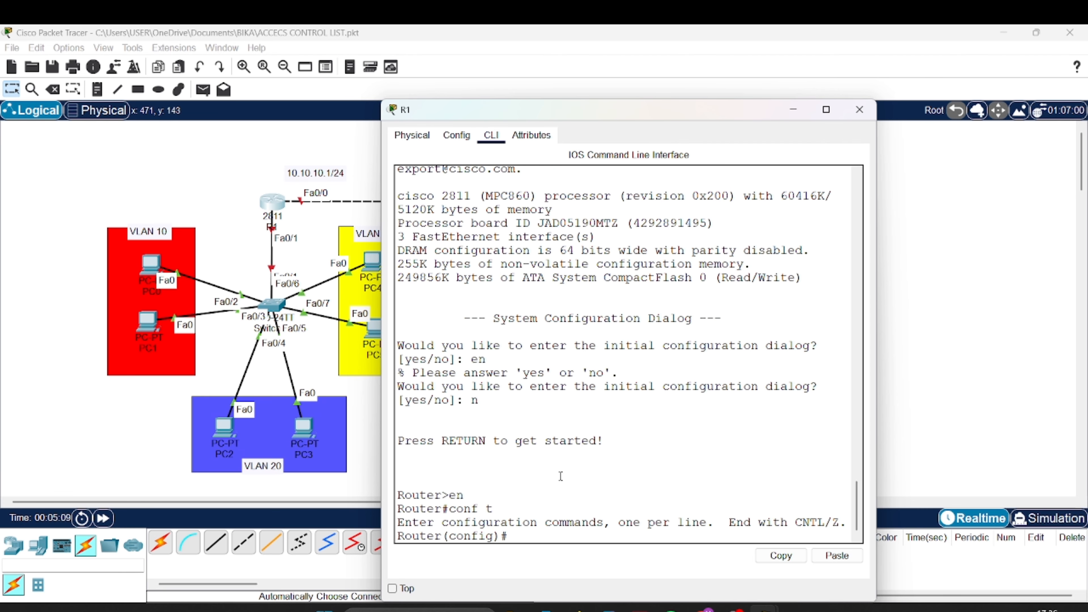
# Enable R1's interface range fa 0/0-1 with no sh and return to global configuration mode
pyautogui.write('int ra')
pyautogui.press('Tab')
pyautogui.write('fa')
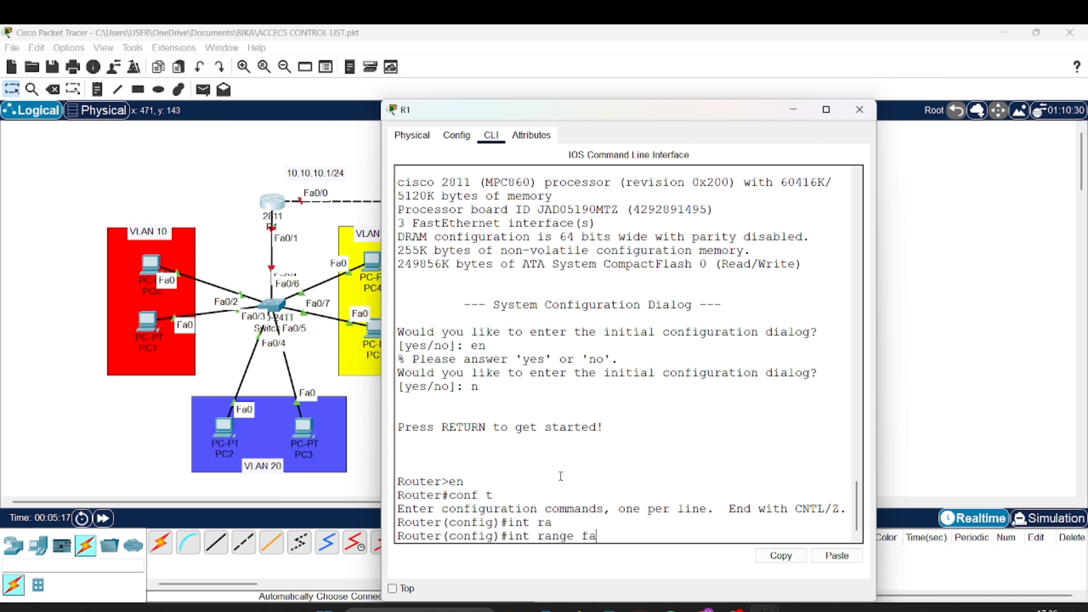
pyautogui.write(' 0/0-1')
pyautogui.press('Return')
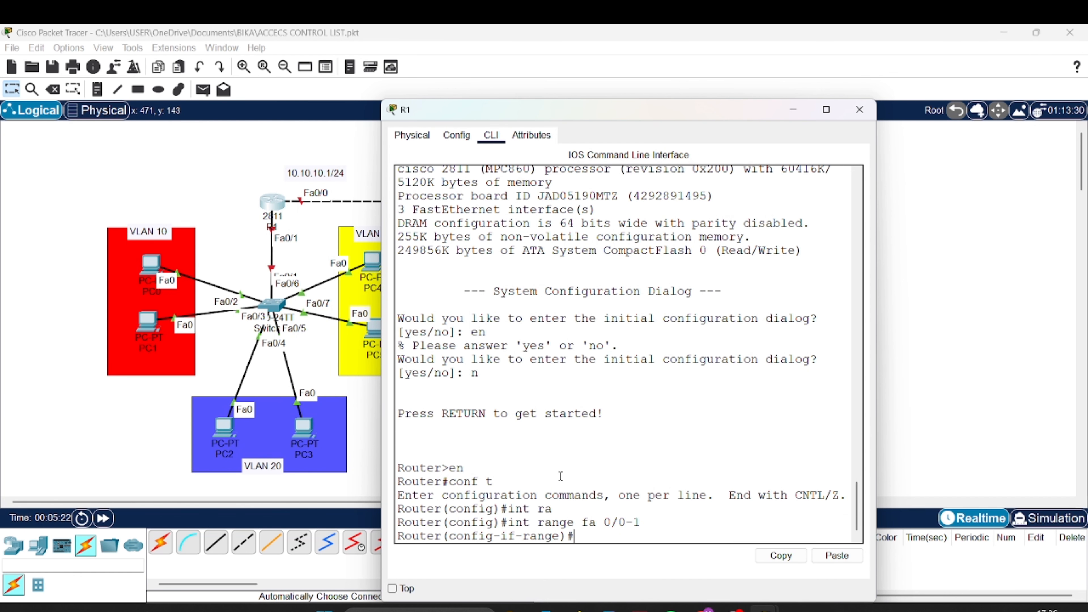
pyautogui.write('no sh')
pyautogui.press('Return')
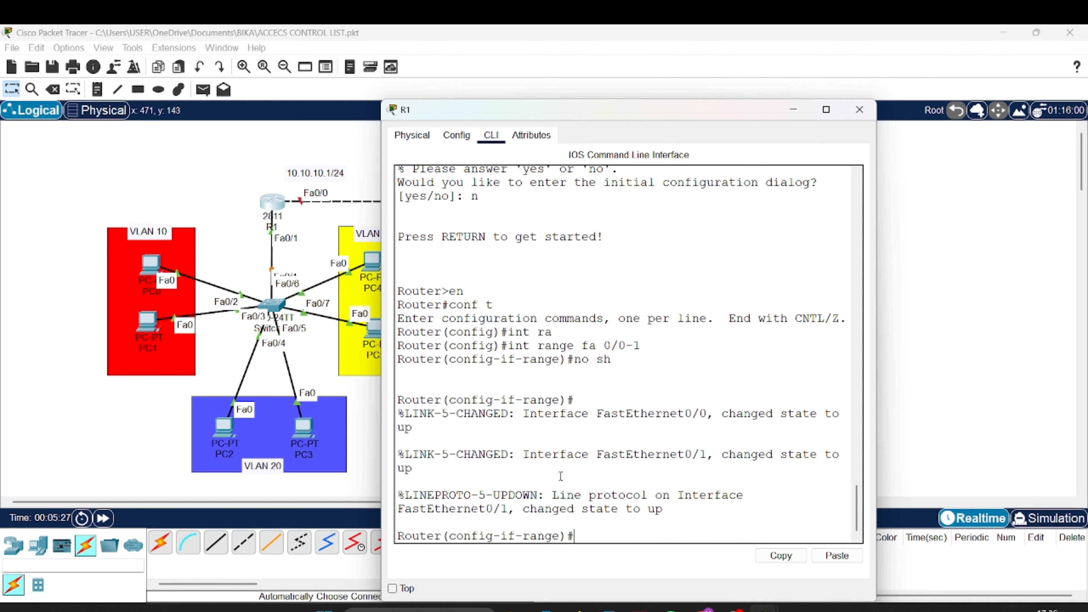
pyautogui.write('ex')
pyautogui.press('Return')
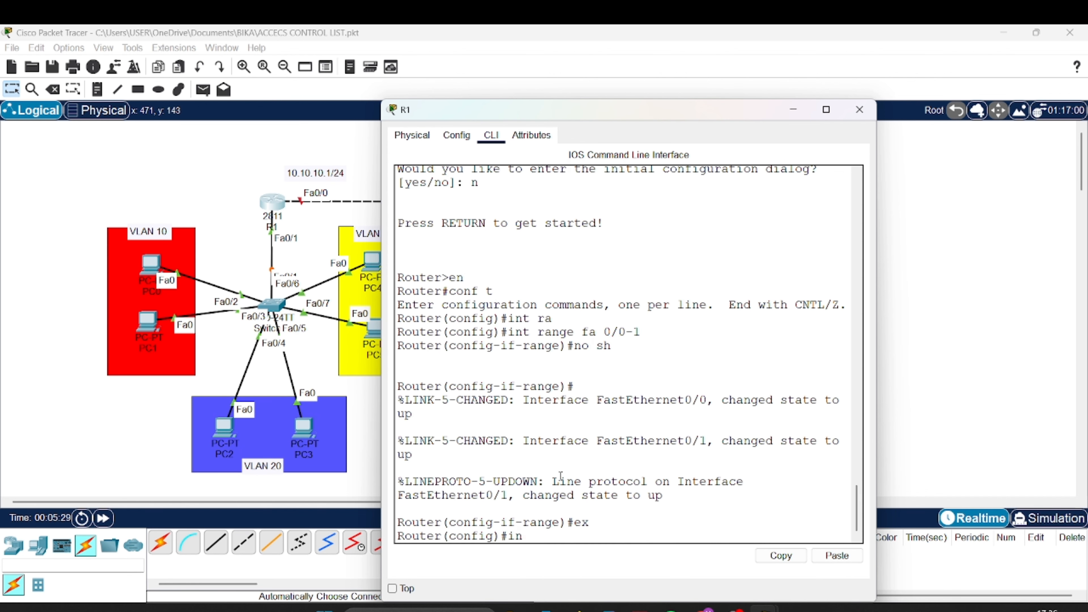
# Assign IP address 10.10.10.1 with mask 255.255.255.0 to R1's interface fa0/0, and close R1's window
pyautogui.write('int ')
pyautogui.write('0')
pyautogui.write('fa0/0')
pyautogui.press('Return')
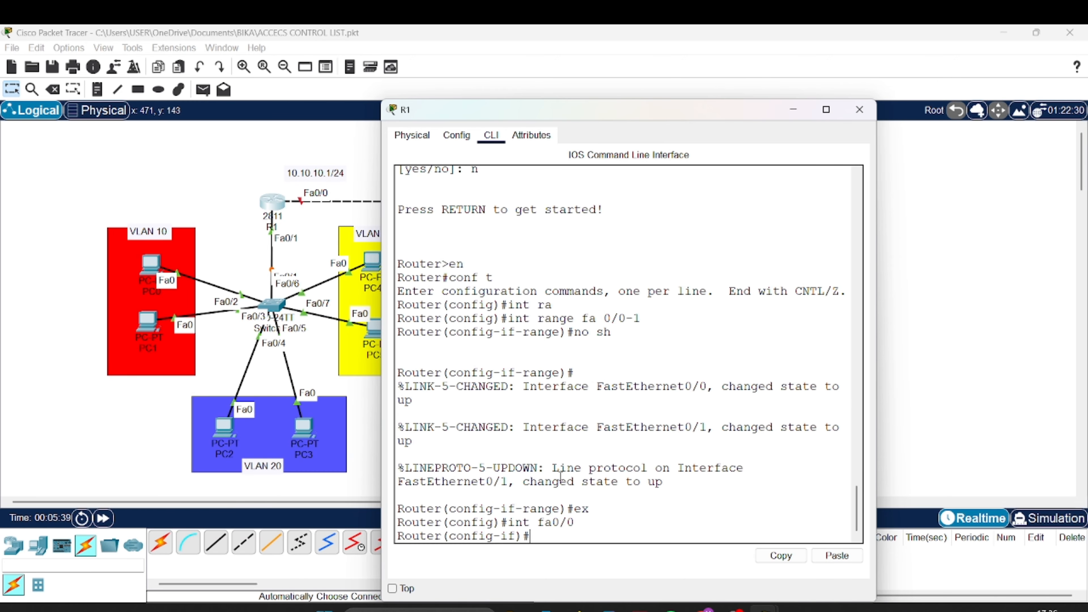
pyautogui.write('ip ad')
pyautogui.press('Tab')
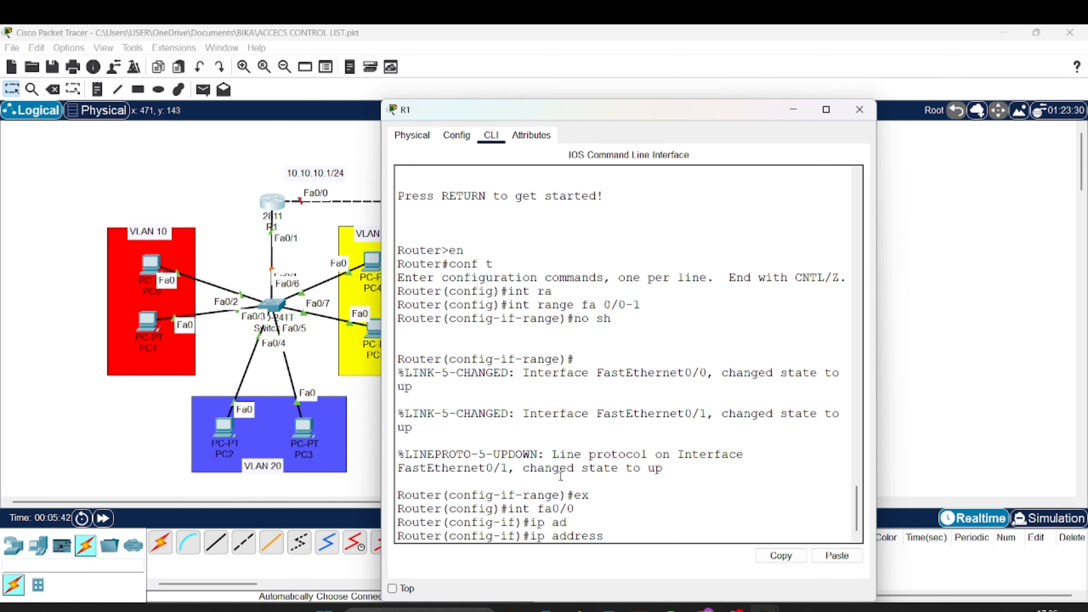
pyautogui.write('10.10.1 255.255.255.0')
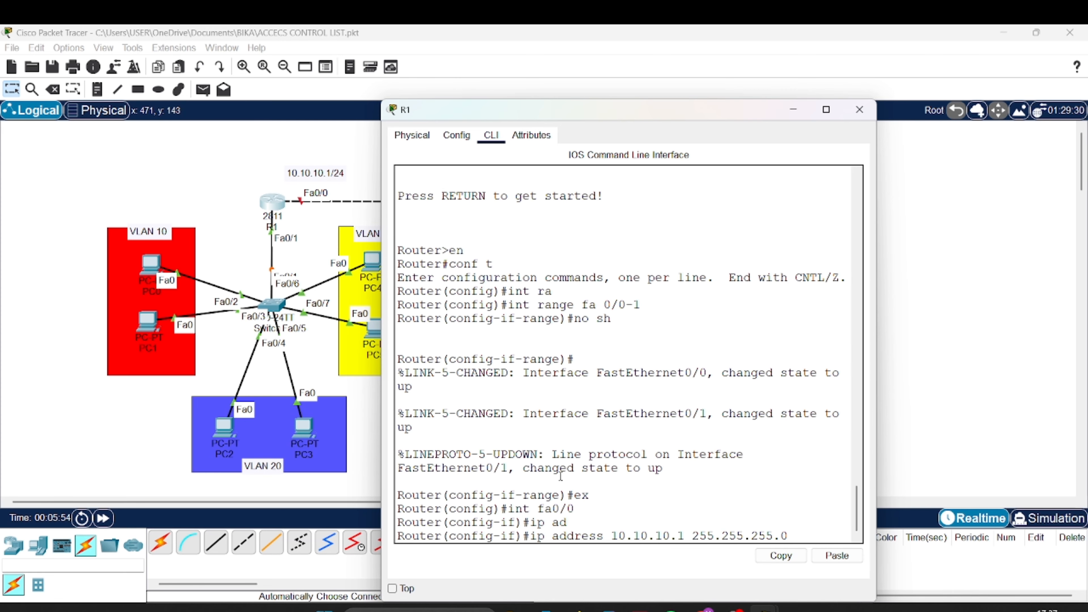
pyautogui.press('Return')
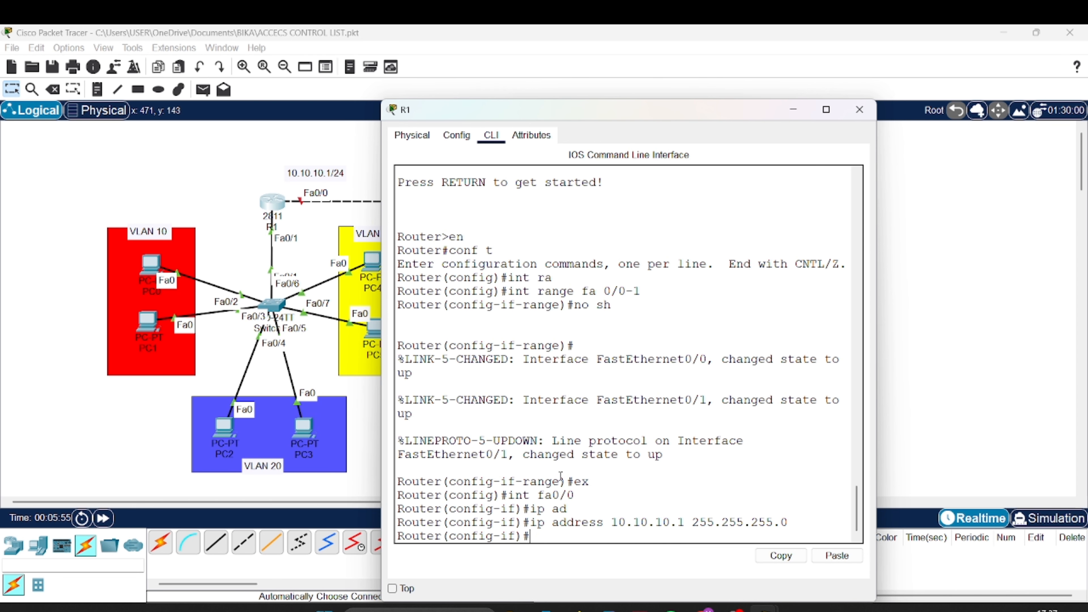
pyautogui.click(946, 125)
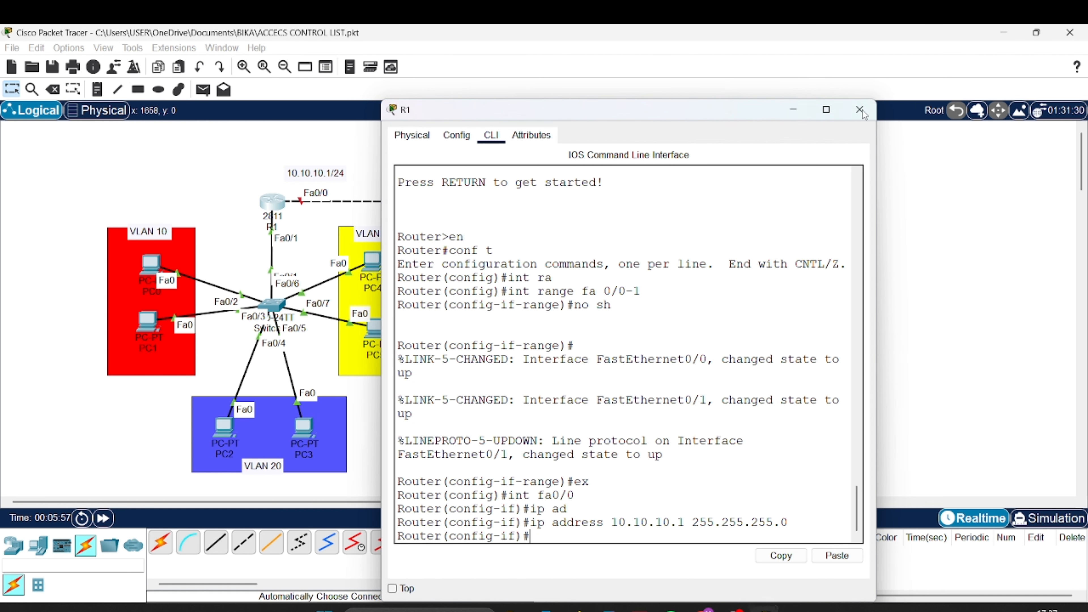
# Open router R2's command line and decline the initial configuration dialog
pyautogui.click(668, 203)
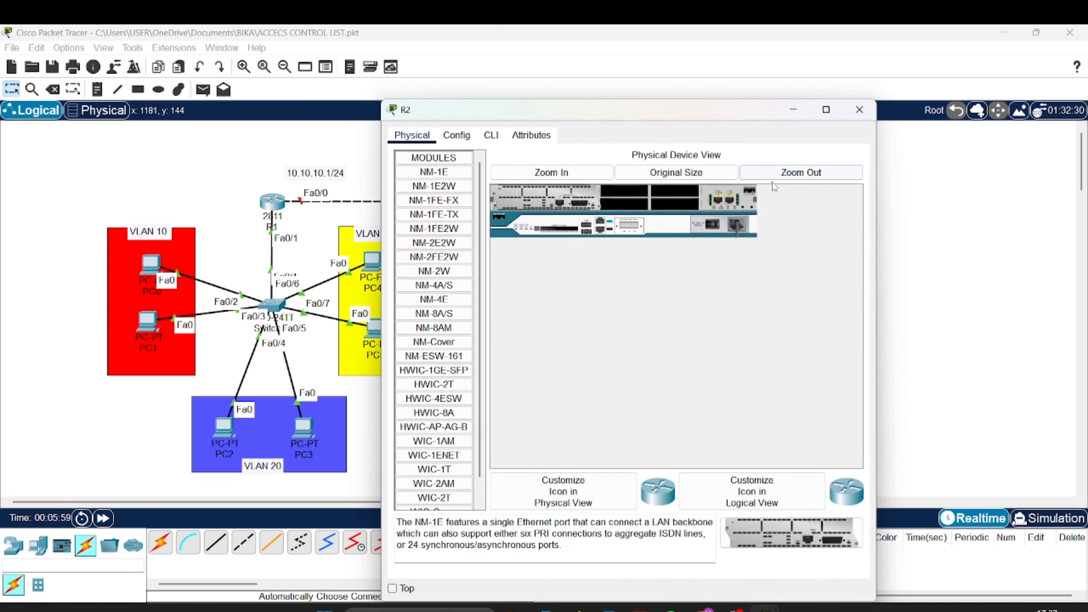
pyautogui.click(480, 145)
pyautogui.write('n')
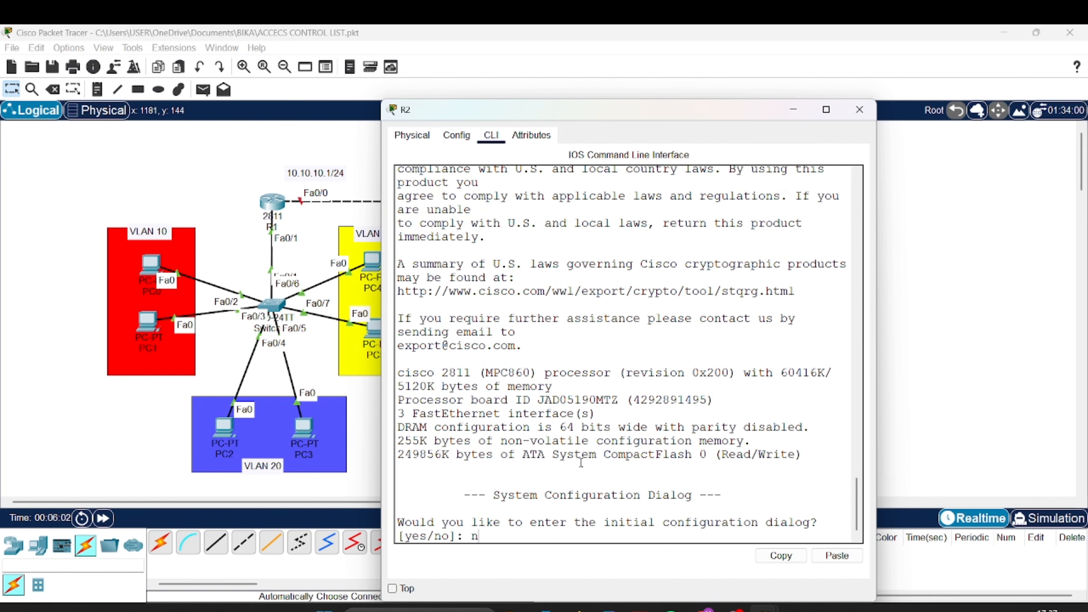
pyautogui.press('Return')
pyautogui.press('Return')
# Enter privileged mode on R2 with en, followed by global configuration mode with conf t
pyautogui.write('en')
pyautogui.press('Return')
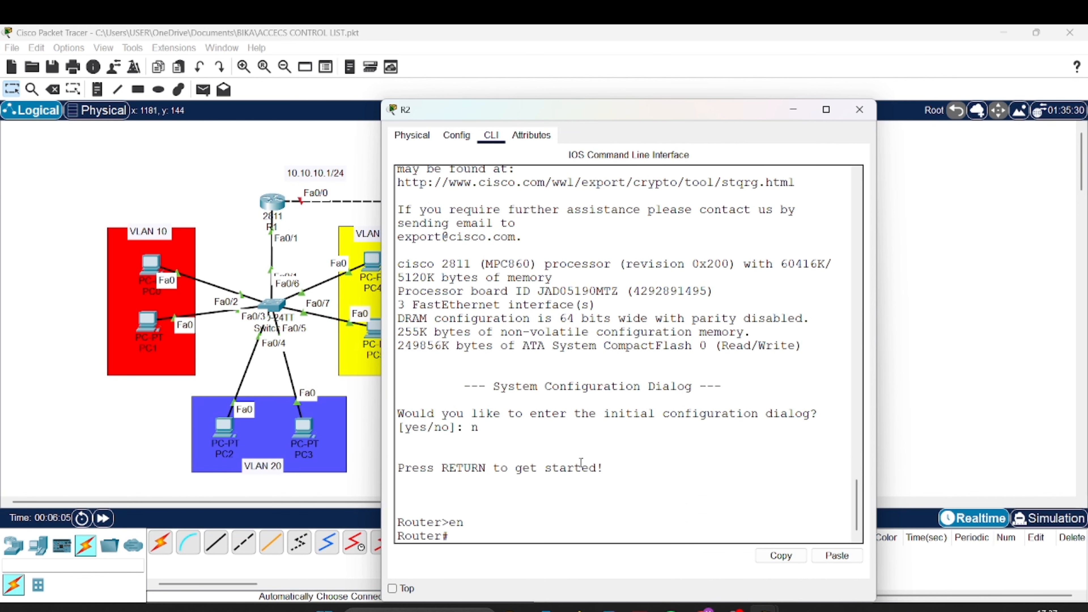
pyautogui.write('cont')
pyautogui.press('BackSpace')
pyautogui.press('BackSpace')
pyautogui.write('ft')
pyautogui.write('t')
pyautogui.press('Return')
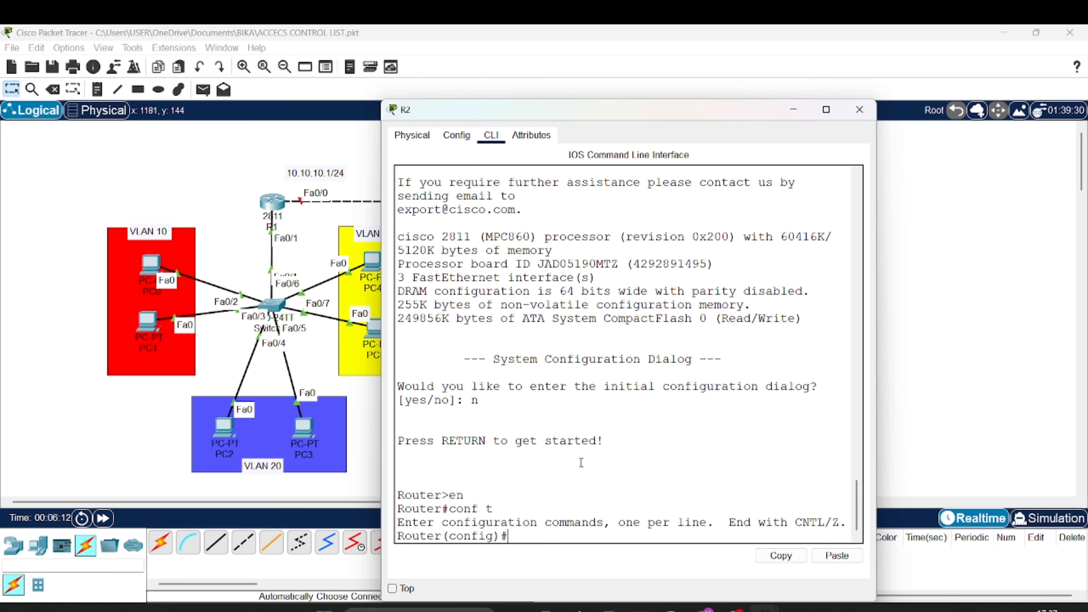
# Enable R2's interface range fa0/0-1 with no sh
pyautogui.write('int range fa0/0-')
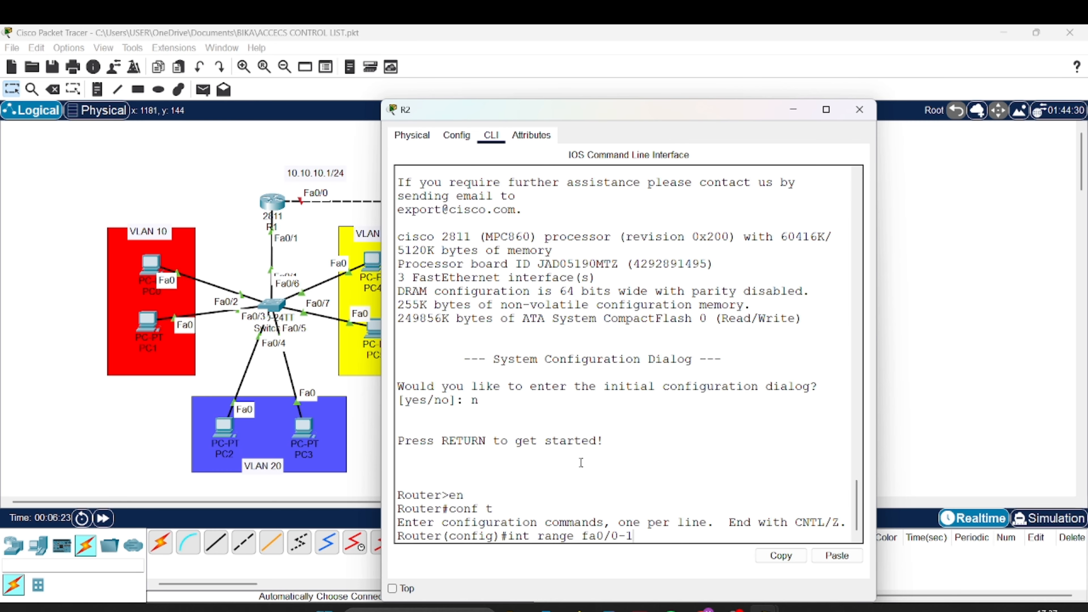
pyautogui.write('1')
pyautogui.press('Return')
pyautogui.write('e')
pyautogui.press('BackSpace')
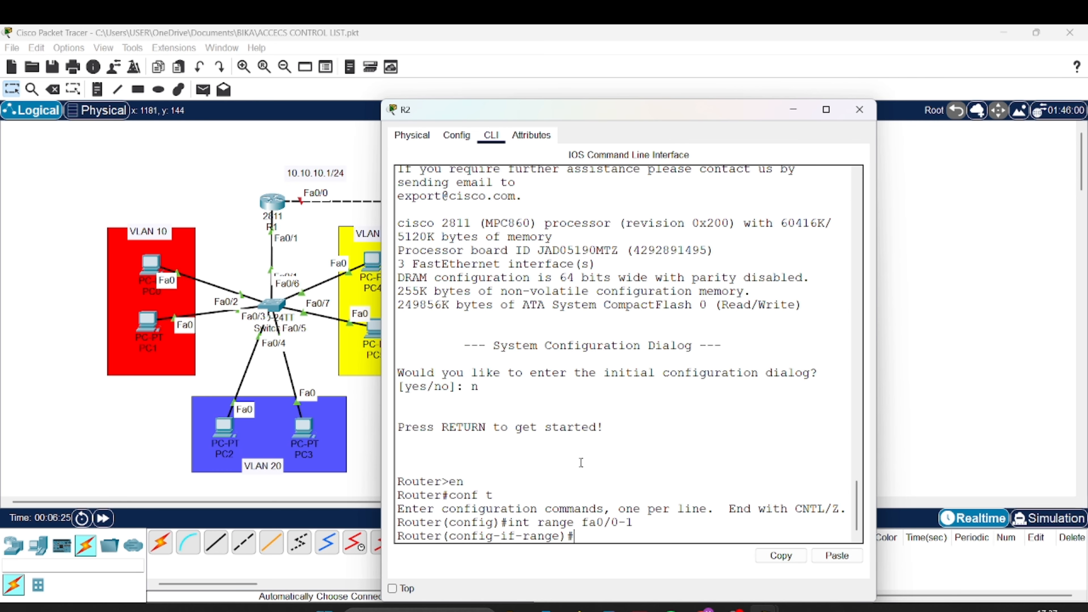
pyautogui.write('no sh')
pyautogui.press('Return')
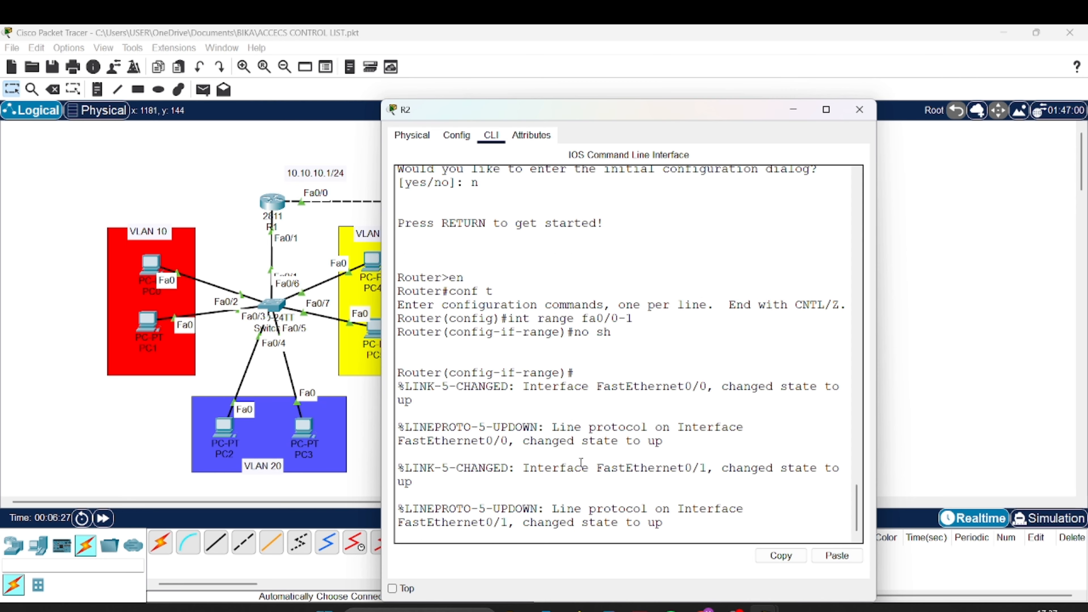
# Enter interface configuration mode for R2's fa0/0 with int fa0/0
pyautogui.write('in')
pyautogui.write('t')
pyautogui.press('BackSpace')
pyautogui.press('BackSpace')
pyautogui.press('BackSpace')
pyautogui.press('Return')
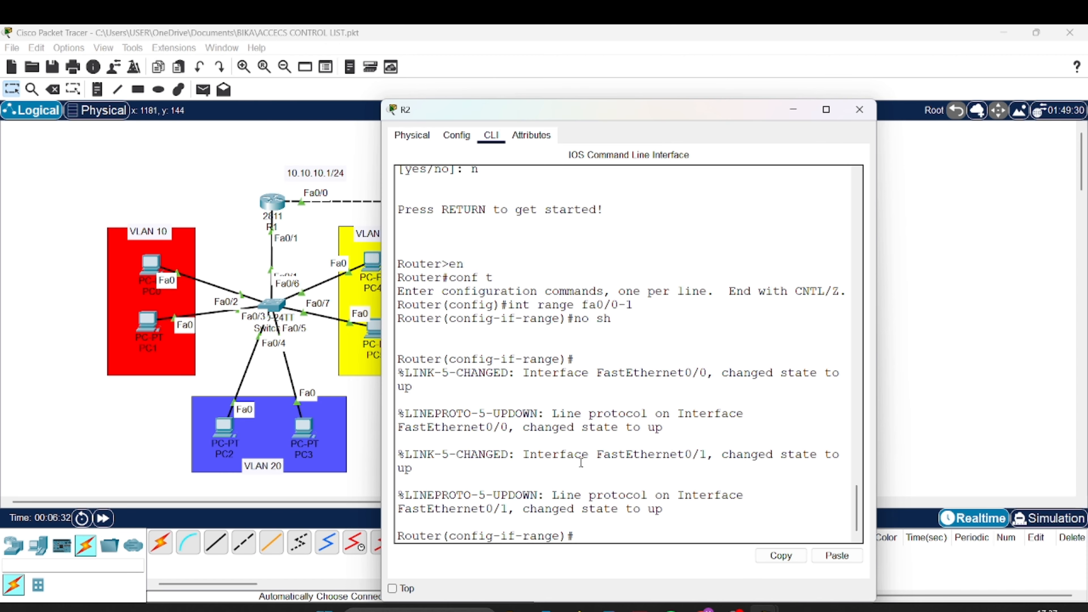
pyautogui.write('int0/0')
pyautogui.press('Return')
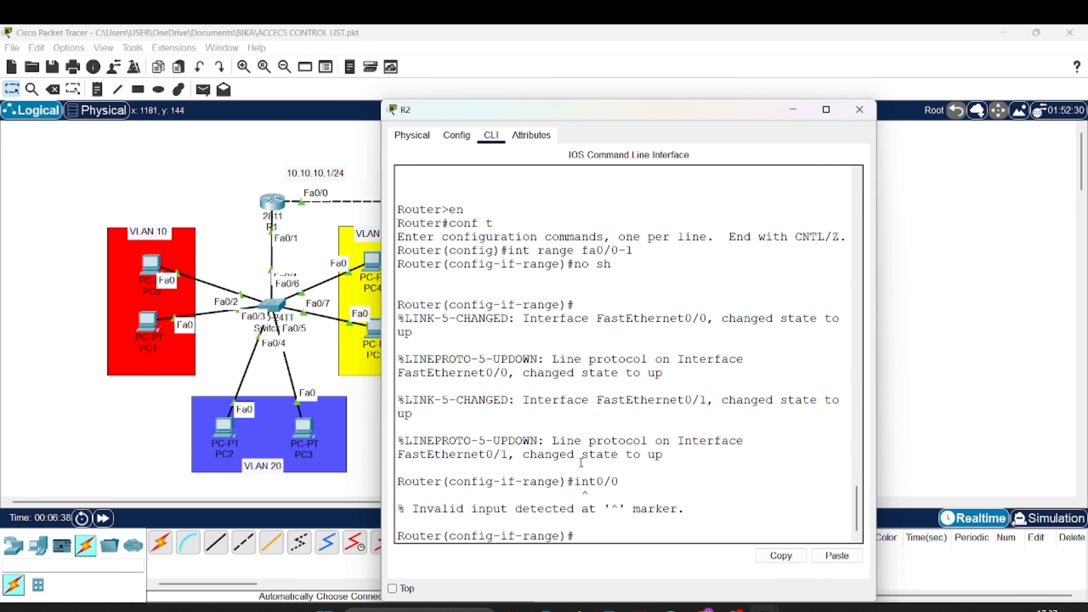
pyautogui.press('Up')
pyautogui.write('fa')
pyautogui.press('Return')
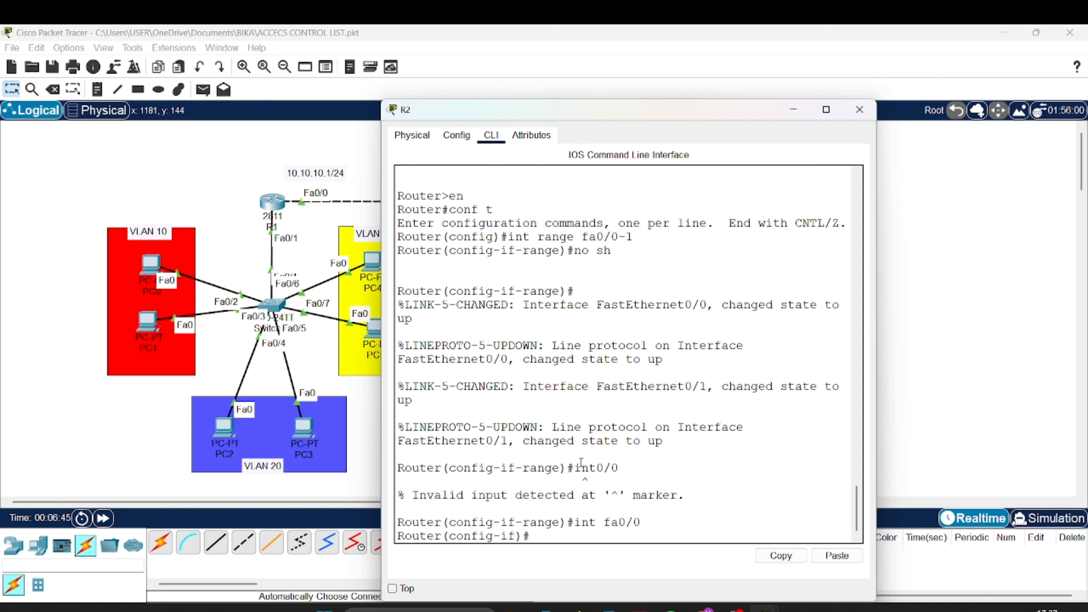
# Assign IP address 10.10.10.2 with mask 255.255.255.0 to R2's interface fa0/0, and close R2's window
pyautogui.write('ip ad')
pyautogui.press('Tab')
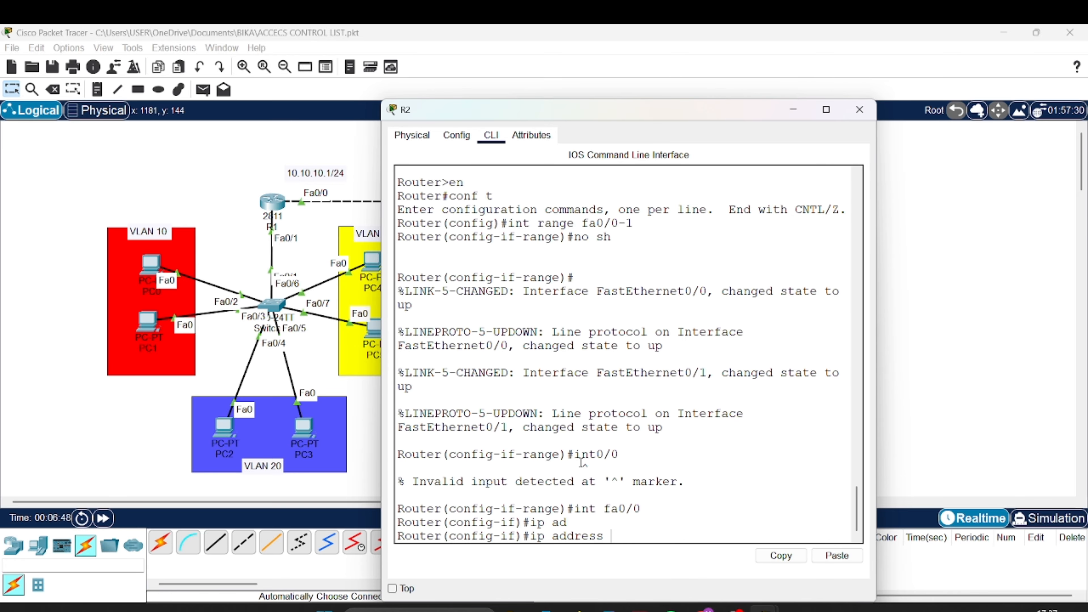
pyautogui.write('10.101.4')
pyautogui.press('BackSpace')
pyautogui.write('.10.10.2 255.255')
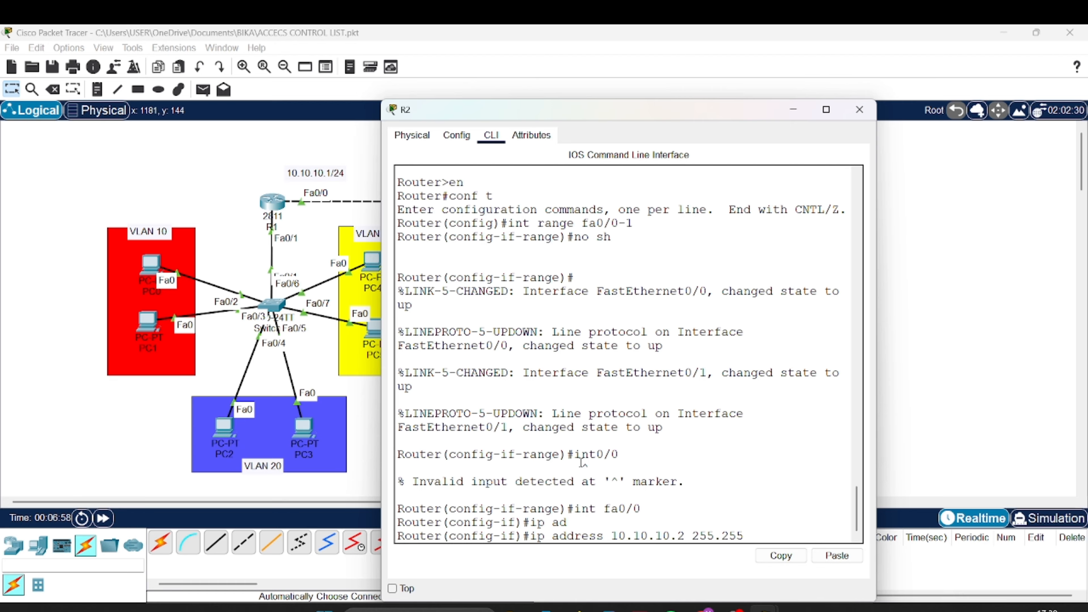
pyautogui.write('.255.0')
pyautogui.press('Return')
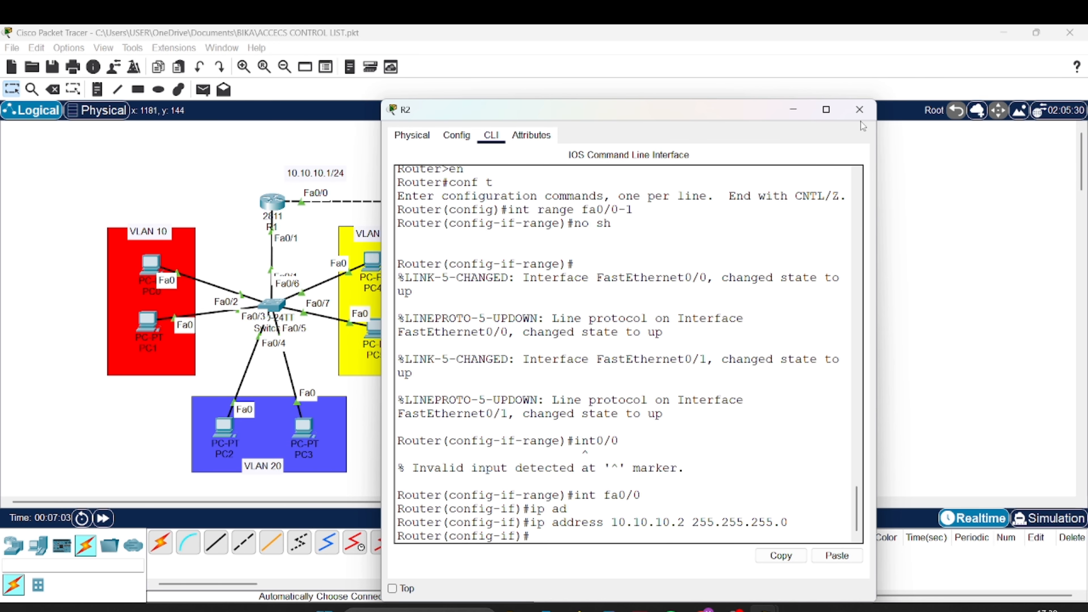
pyautogui.click(859, 110)
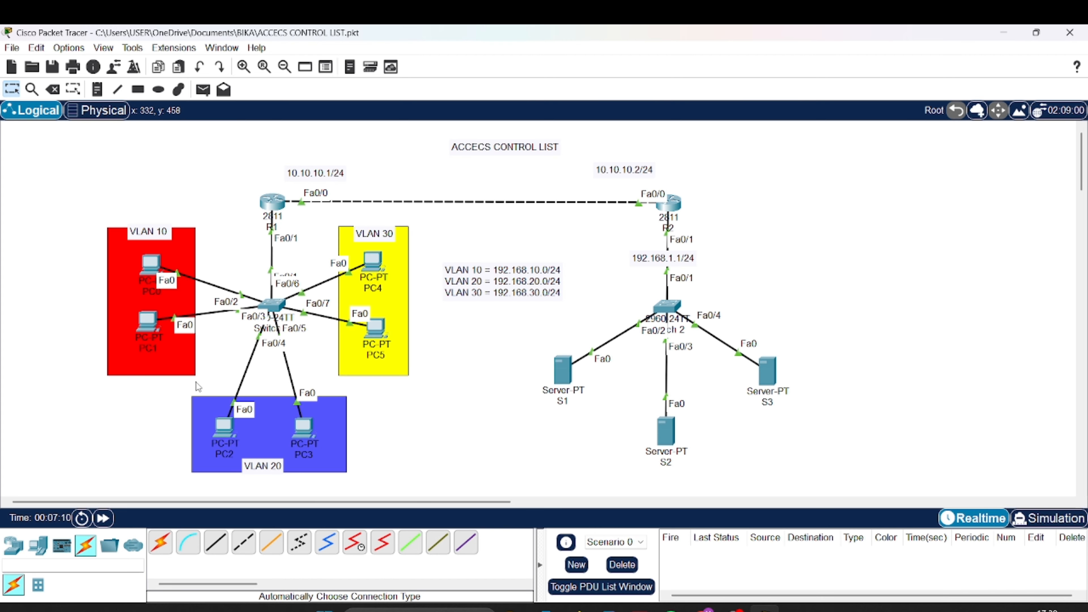
# Open Switch 1's command line and enter global configuration mode with en and conf t
pyautogui.click(271, 308)
pyautogui.click(491, 135)
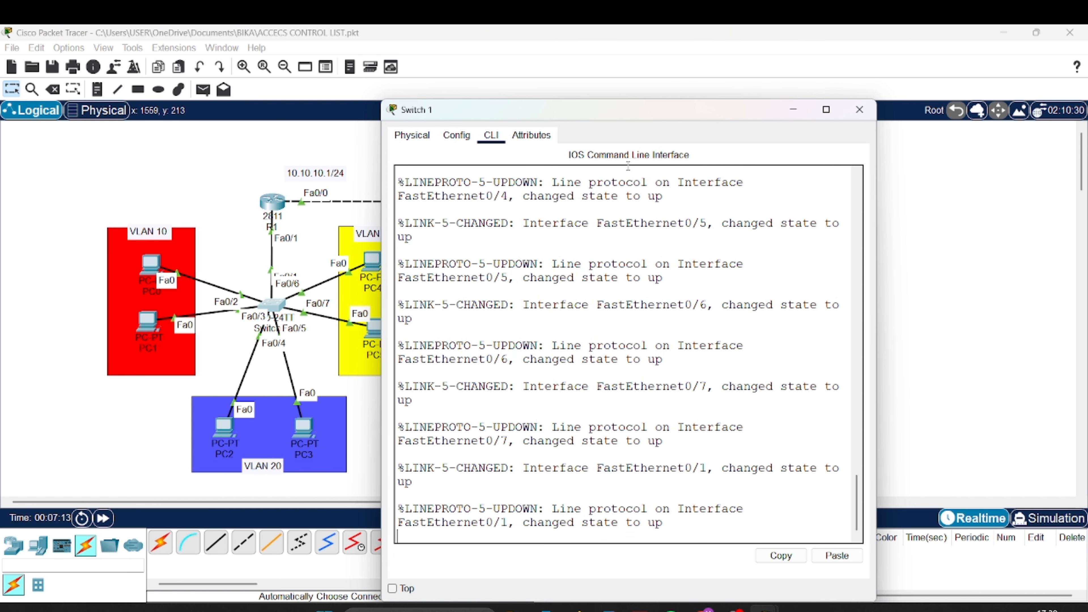
pyautogui.press('Return')
pyautogui.write('en')
pyautogui.press('Return')
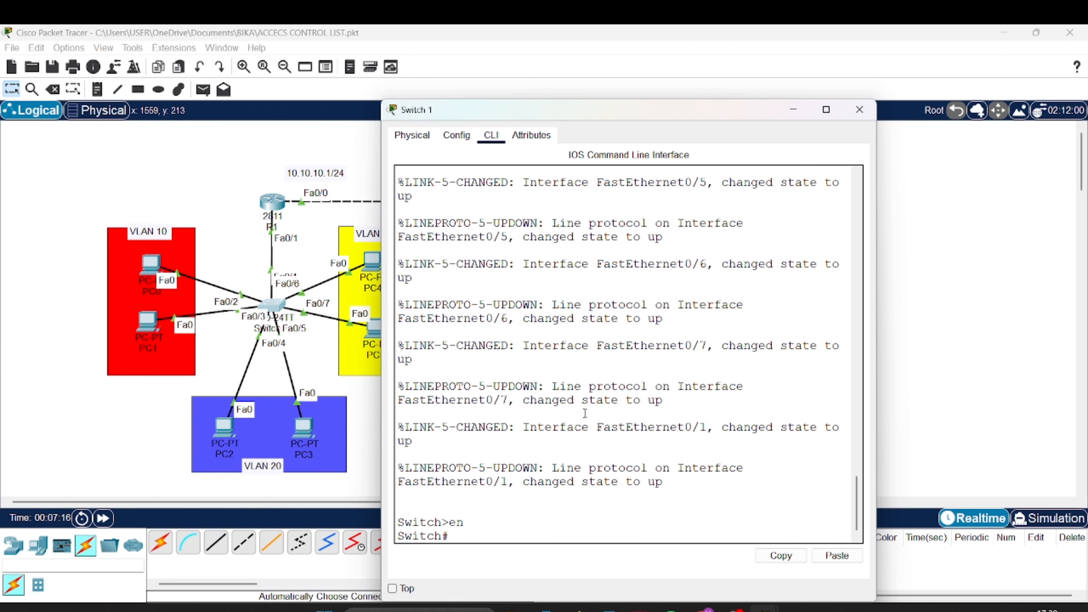
pyautogui.write('co')
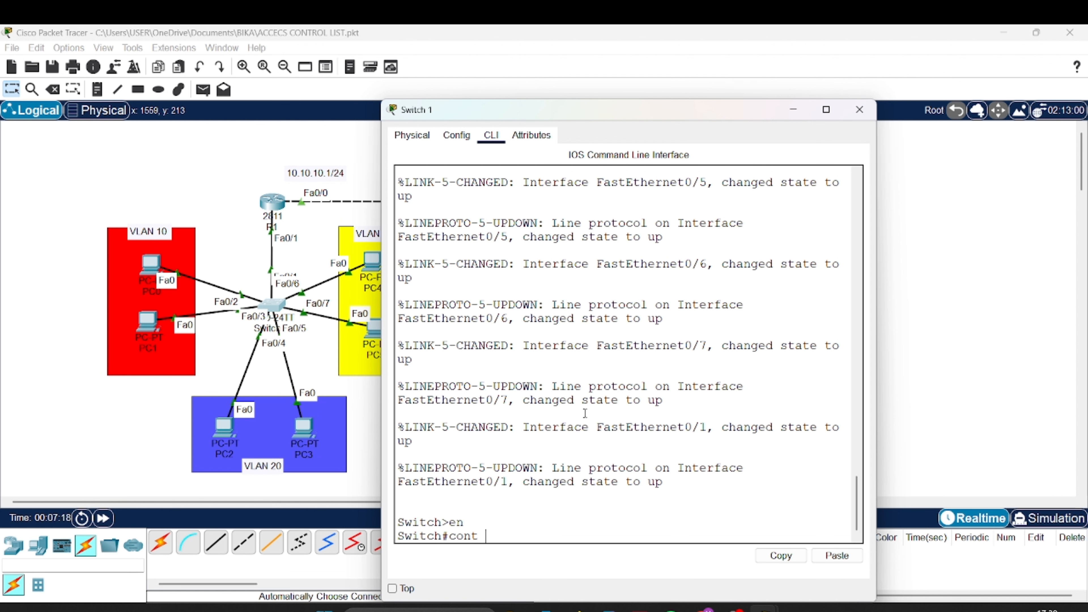
pyautogui.write('nf t')
pyautogui.press('Return')
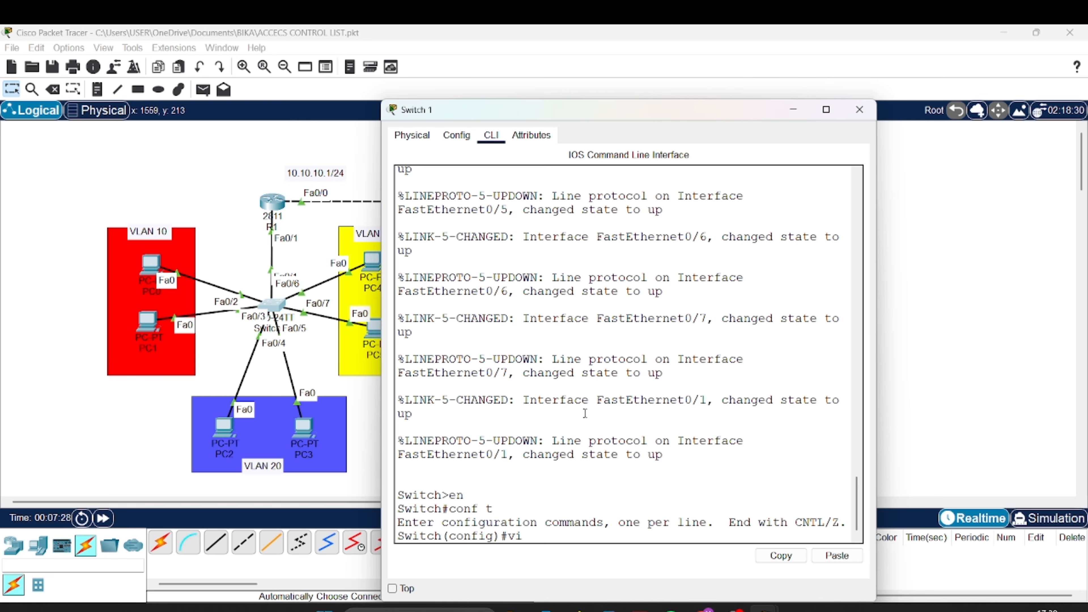
# Create VLAN 10 on Switch 1 with the command vlan 10
pyautogui.write('vilan 10')
pyautogui.press('Return')
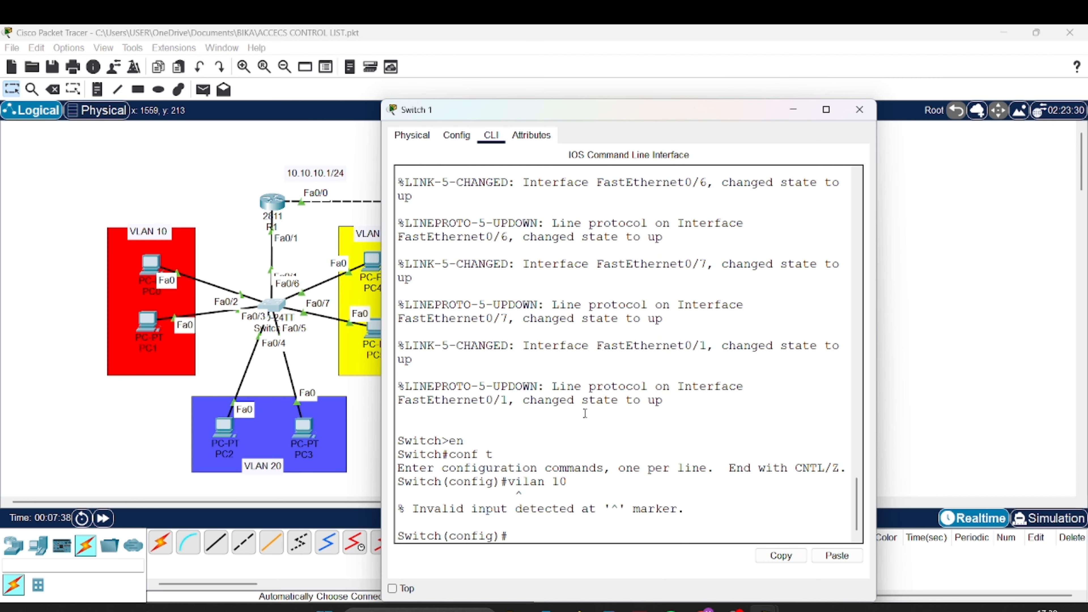
pyautogui.write('vlan10')
pyautogui.press('Return')
pyautogui.press('Up')
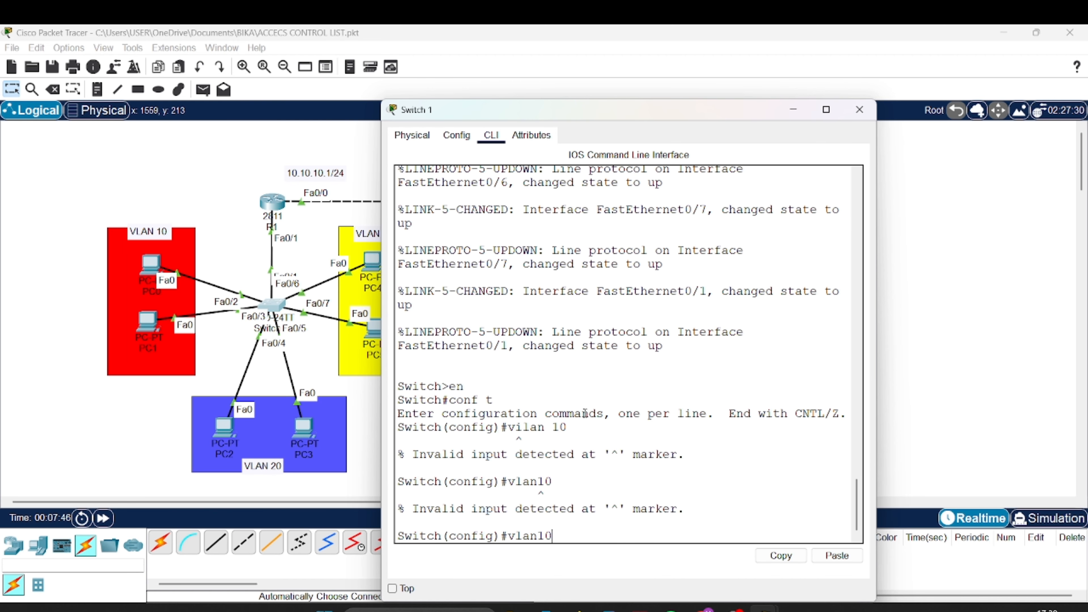
pyautogui.press('Left')
pyautogui.press('Left')
pyautogui.press('Return')
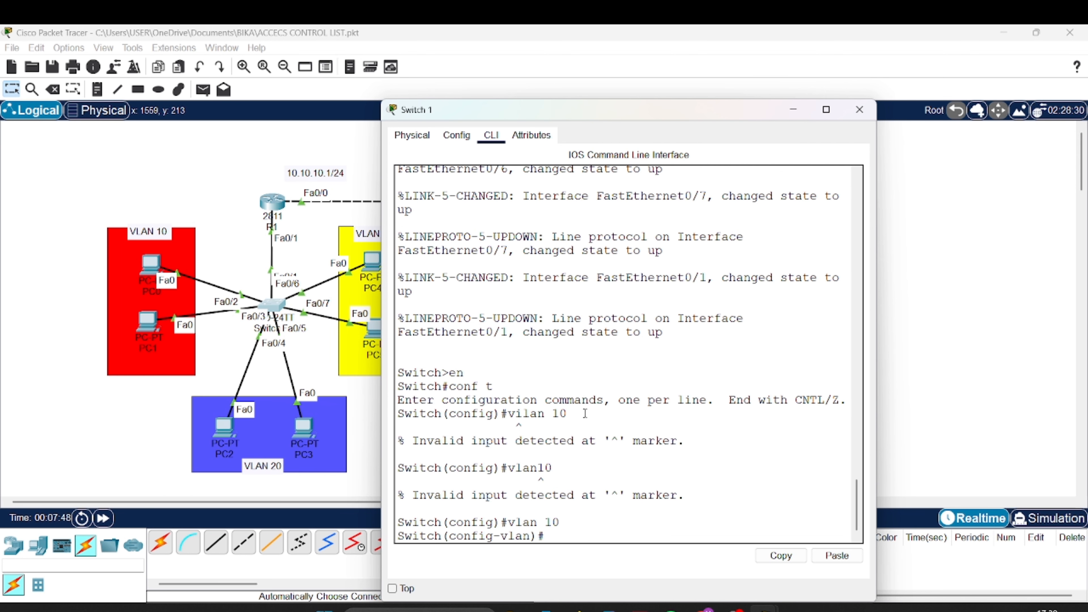
# Create VLANs 20 and 30 on Switch 1 and return to global configuration mode with ex
pyautogui.write('vlan 20')
pyautogui.press('Return')
pyautogui.write('v')
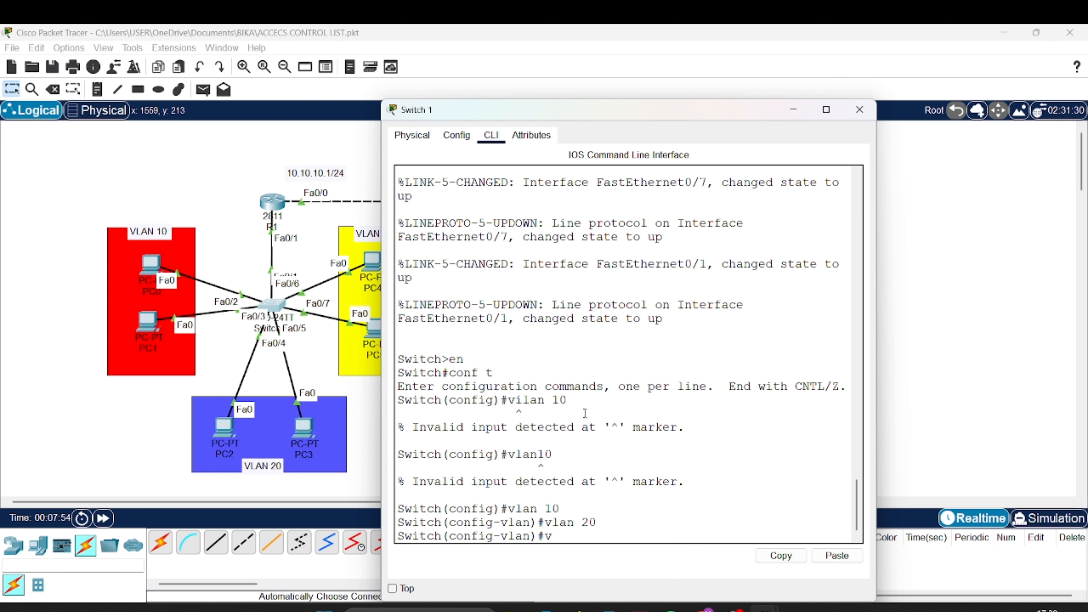
pyautogui.write('lan 30')
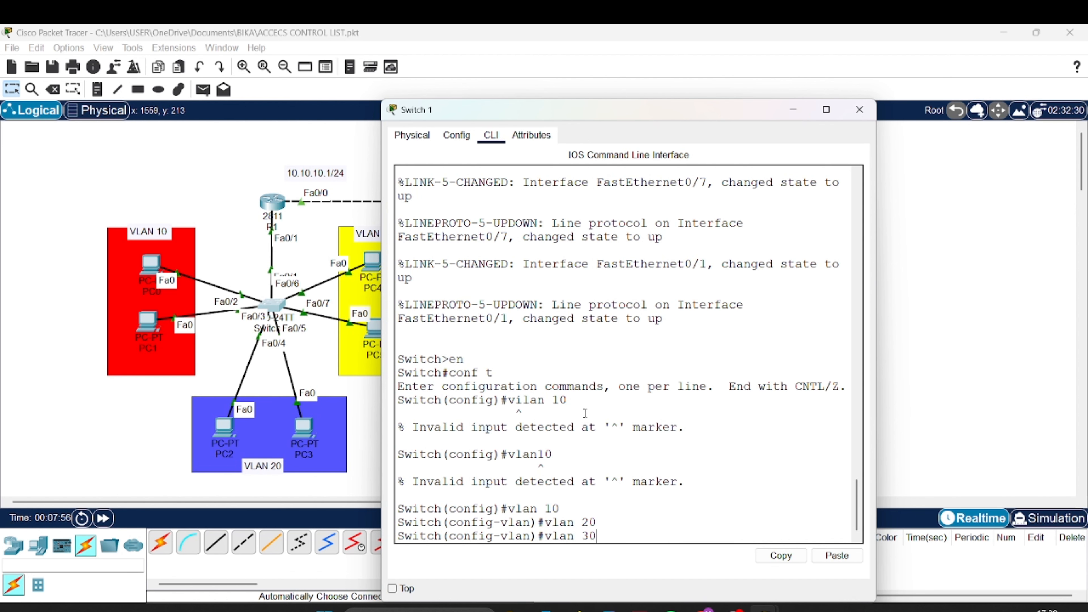
pyautogui.press('Return')
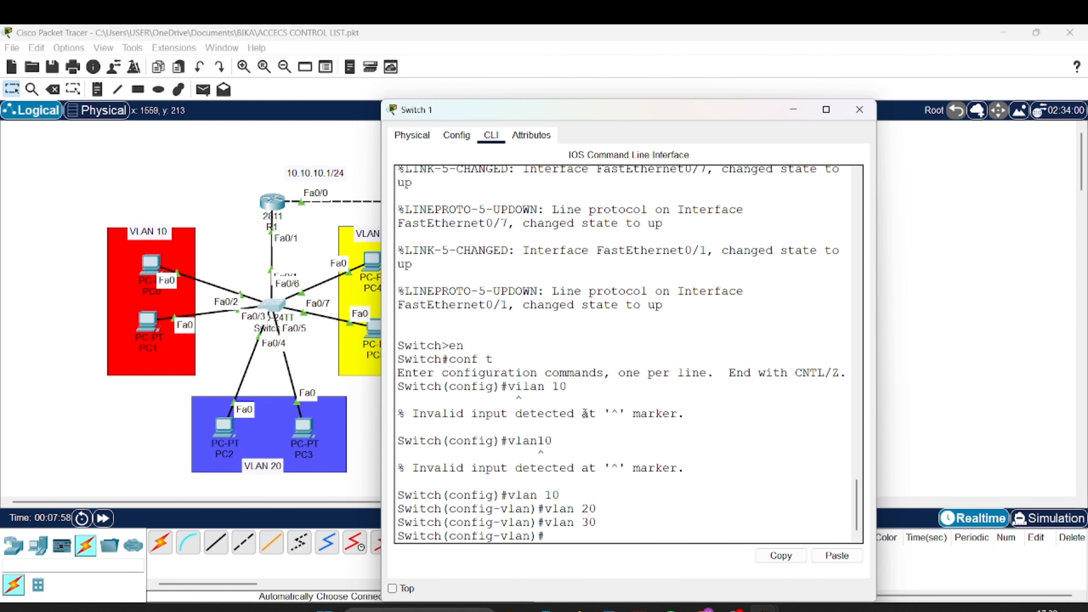
pyautogui.write('ex')
pyautogui.press('Return')
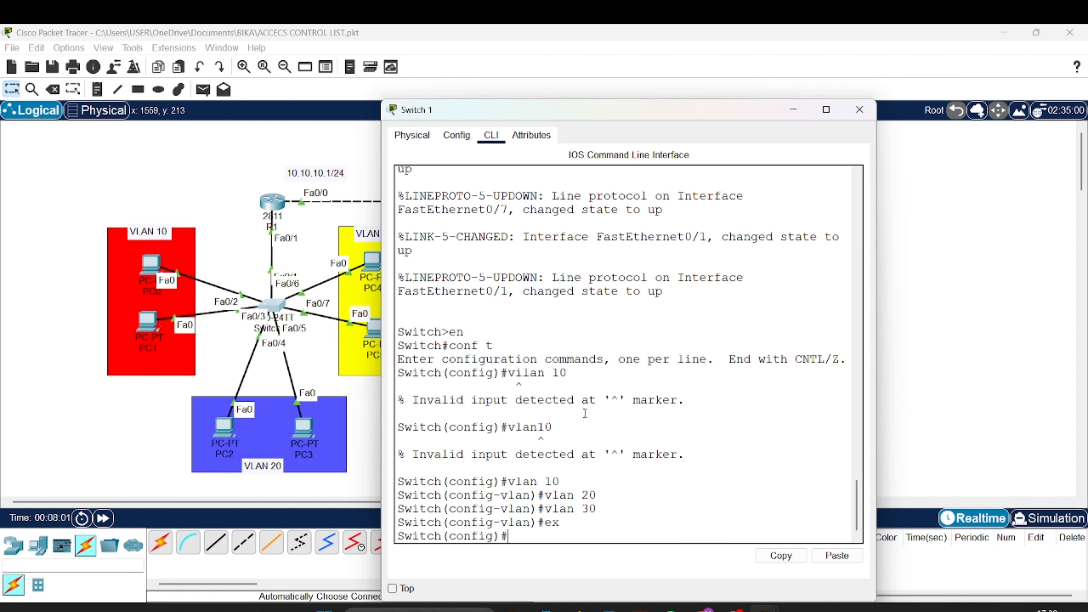
# Display Switch 1's VLAN summary with do show vlan br, and close the switch's window
pyautogui.write('do show va')
pyautogui.write('ln br')
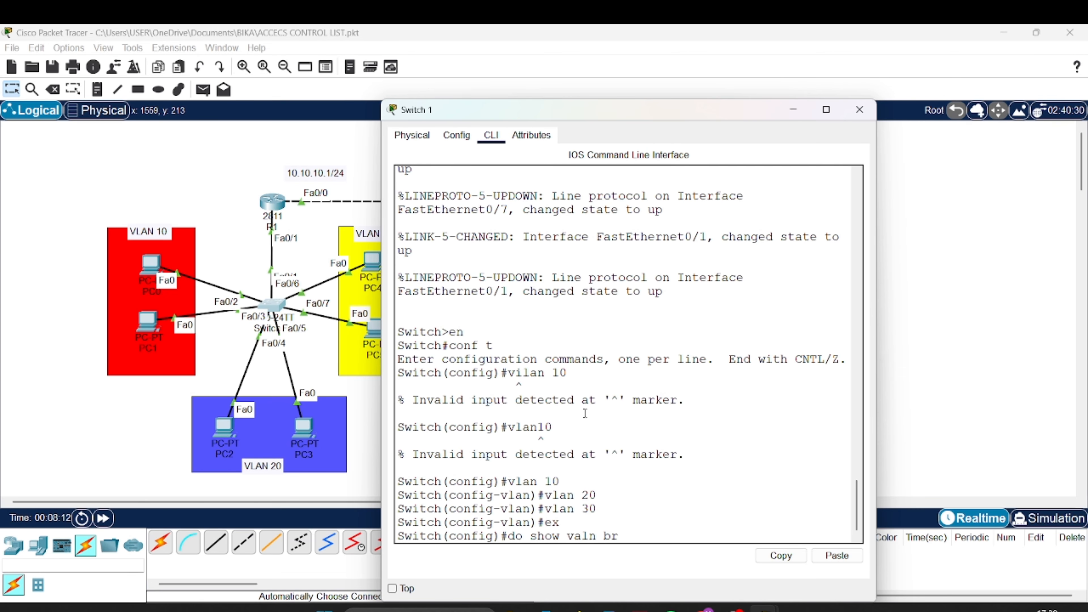
pyautogui.press('Return')
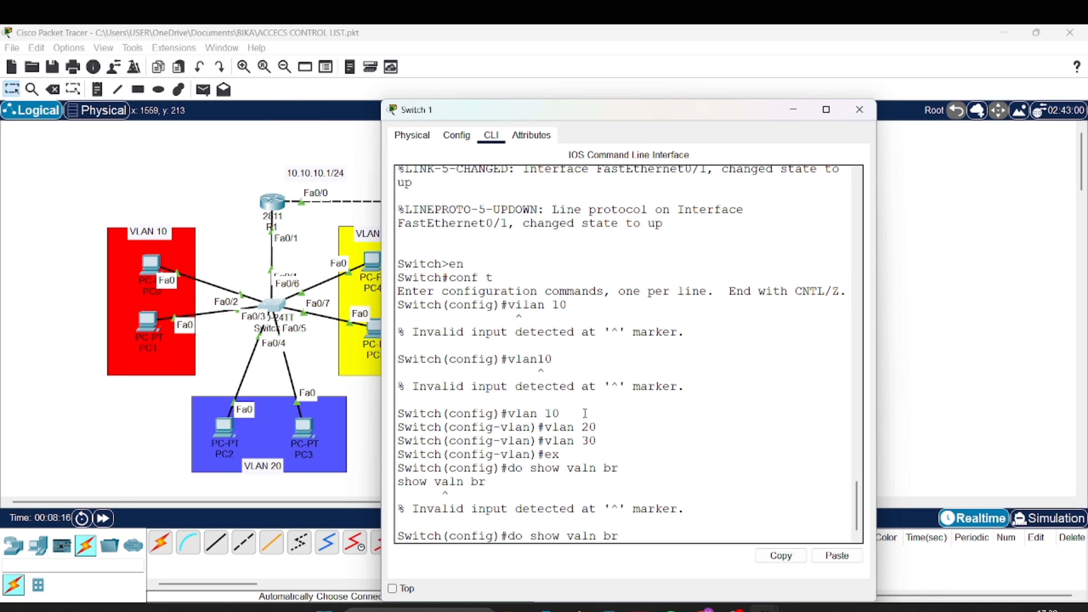
pyautogui.press('Return')
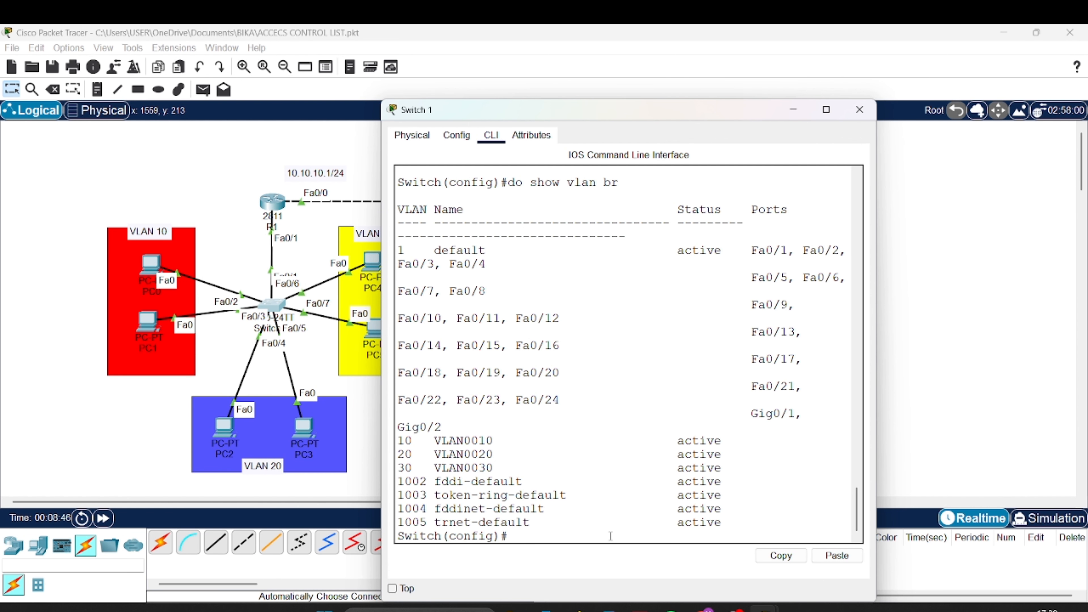
pyautogui.click(859, 109)
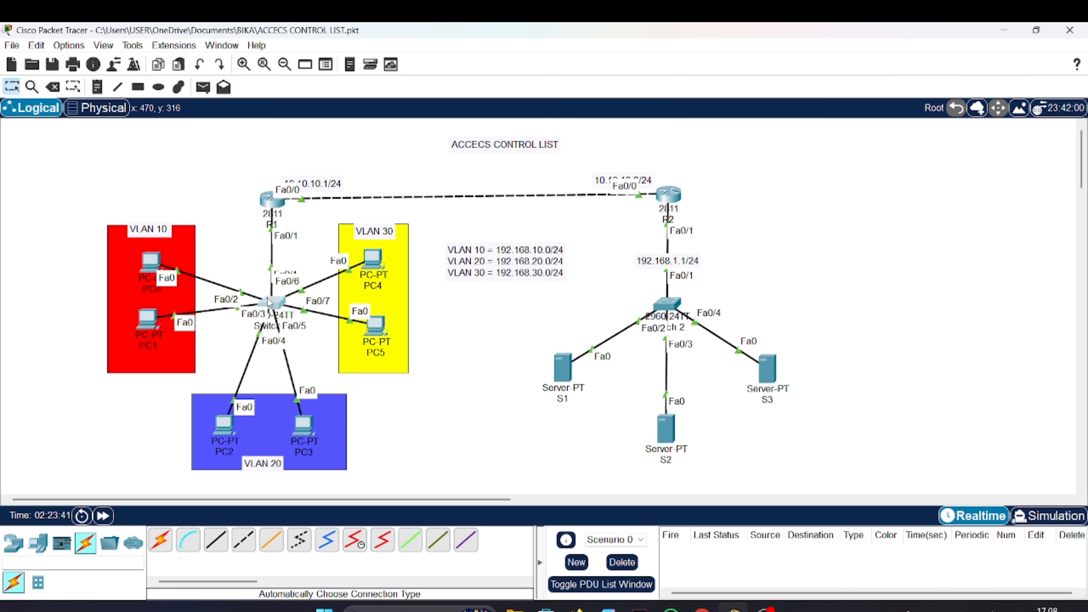
# Reopen Switch 1's command line and select the VLAN 10 PC ports with int range fa0/2-3
pyautogui.click(269, 302)
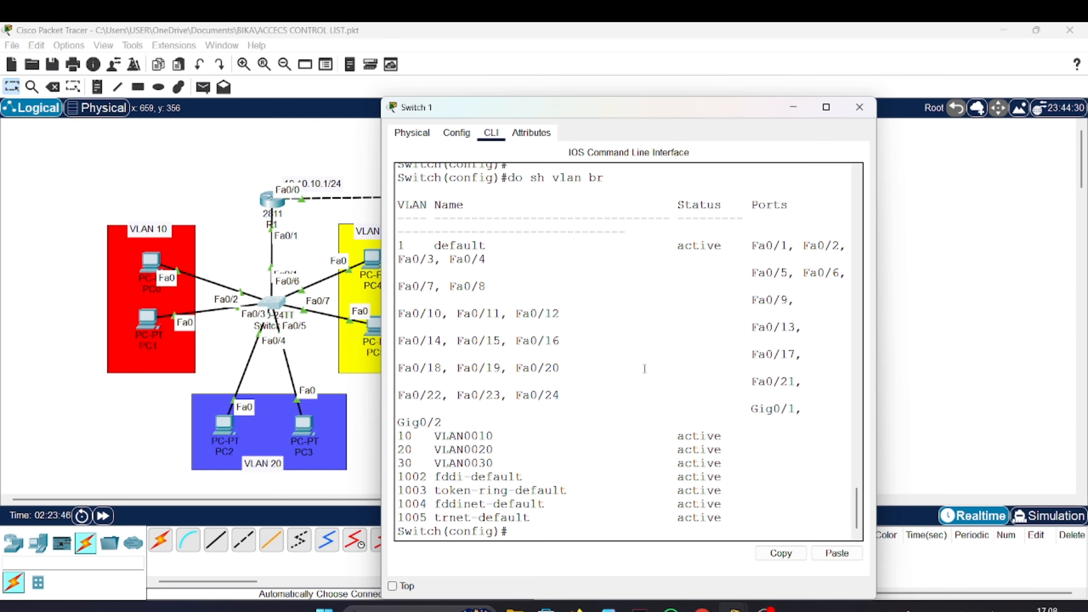
pyautogui.write('int ra')
pyautogui.press('Tab')
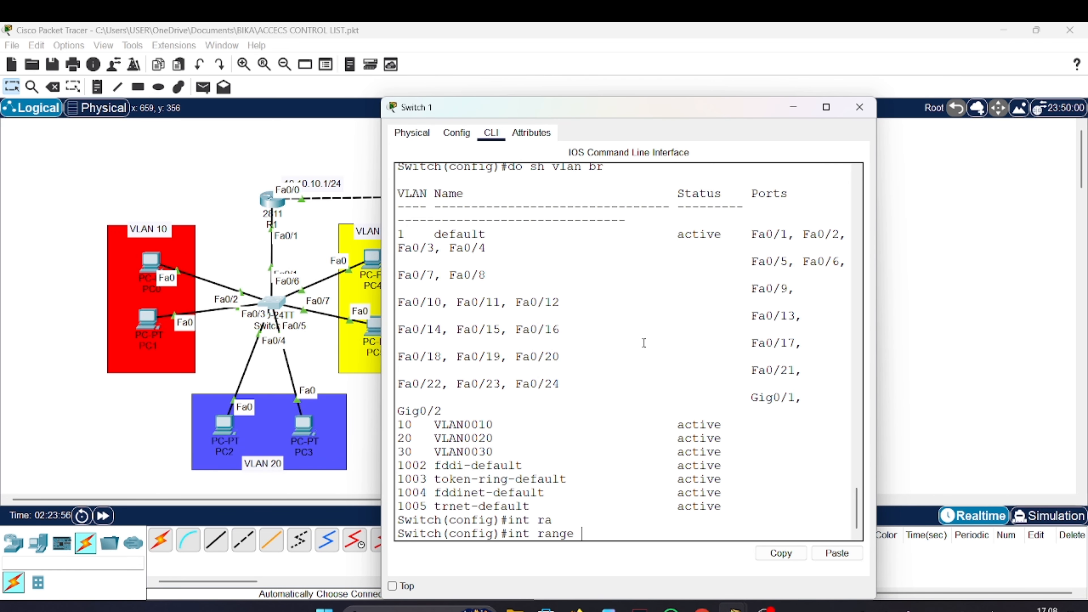
pyautogui.write('fa0')
pyautogui.press('BackSpace')
pyautogui.moveTo(150, 268); pyautogui.dragTo(146, 262)
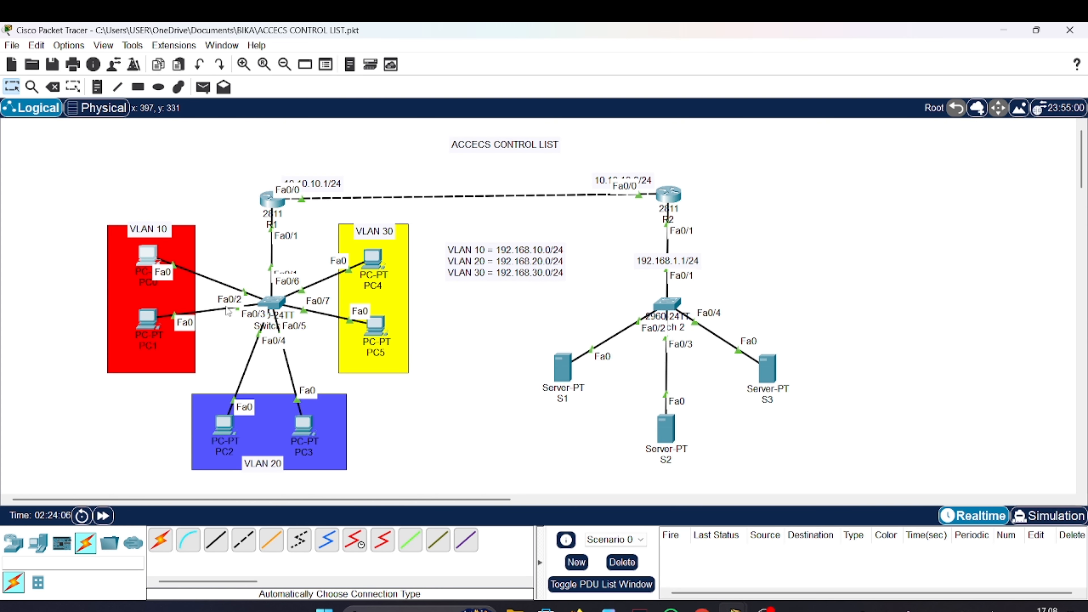
pyautogui.click(277, 300)
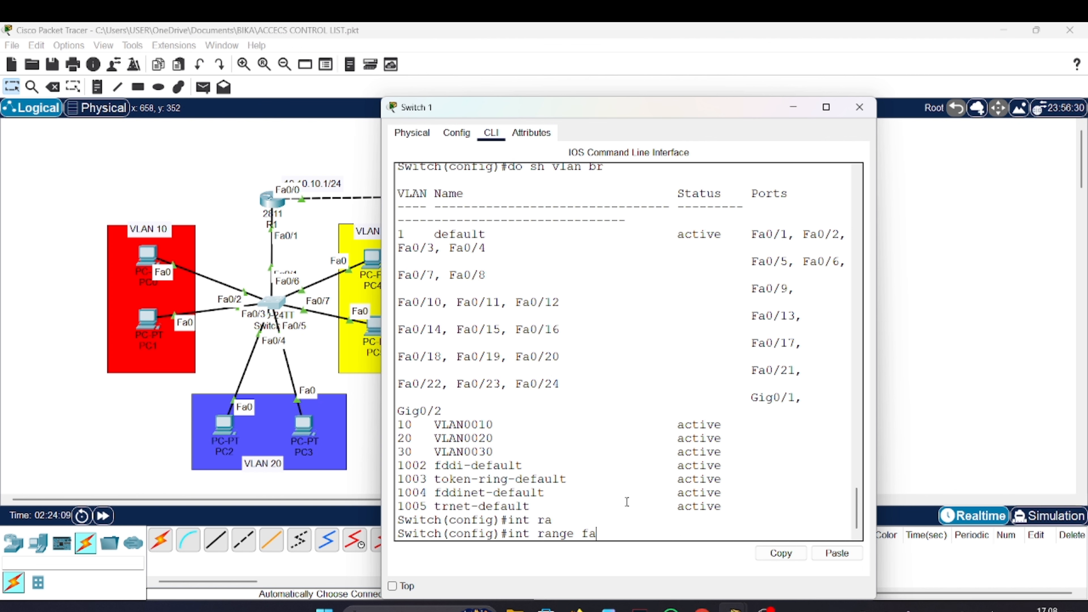
pyautogui.write('0/2-3')
pyautogui.press('Return')
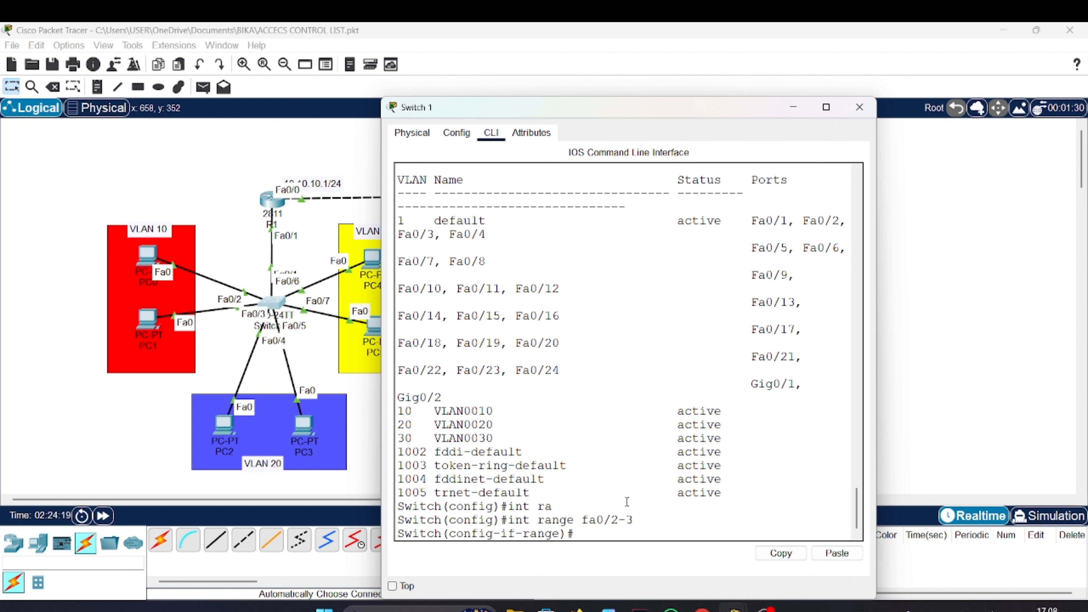
# Set the fa0/2-3 port range to access mode with switchport mode access
pyautogui.write('sw')
pyautogui.press('Tab')
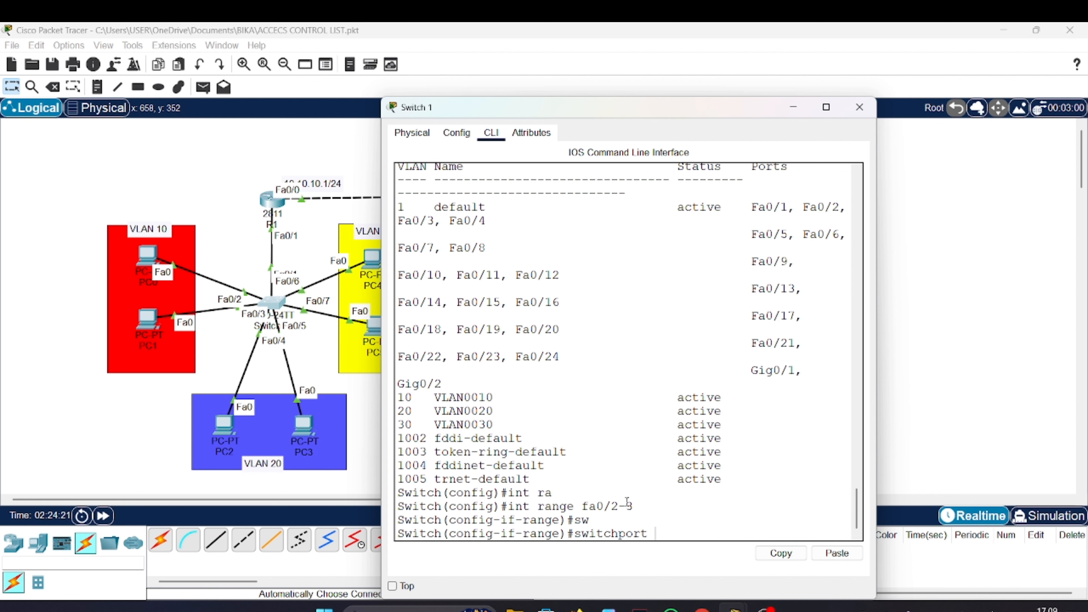
pyautogui.write('m')
pyautogui.press('Tab')
pyautogui.write('a')
pyautogui.press('Tab')
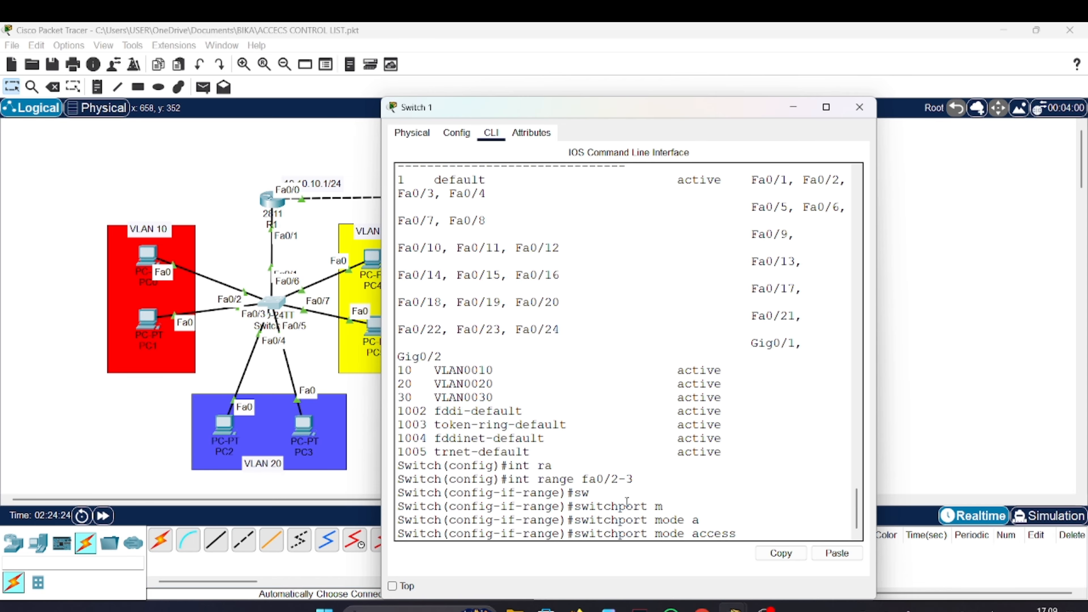
pyautogui.press('Return')
# Assign the fa0/2-3 port range to VLAN 10 with sw ac vlan 10
pyautogui.write('sw')
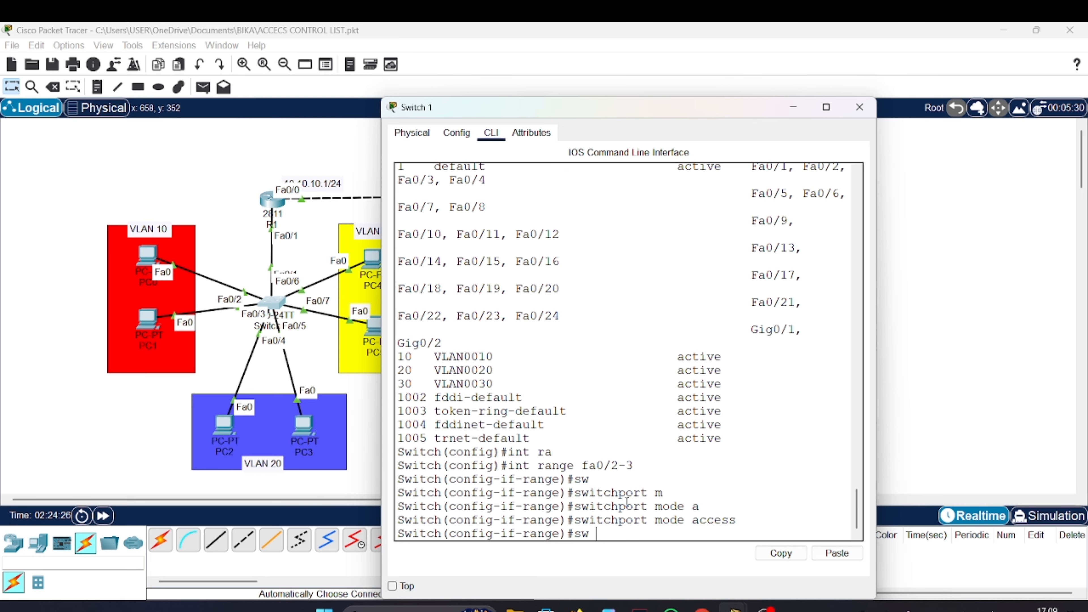
pyautogui.write(' ac vlan10')
pyautogui.press('Return')
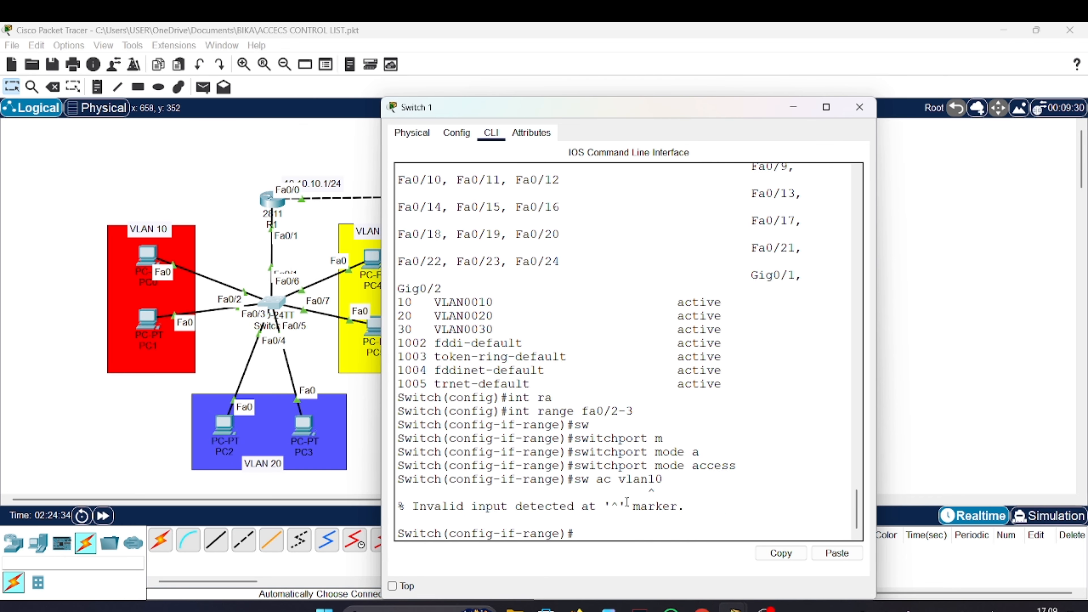
pyautogui.press('Up')
pyautogui.press('Left')
pyautogui.press('Left')
pyautogui.press('Return')
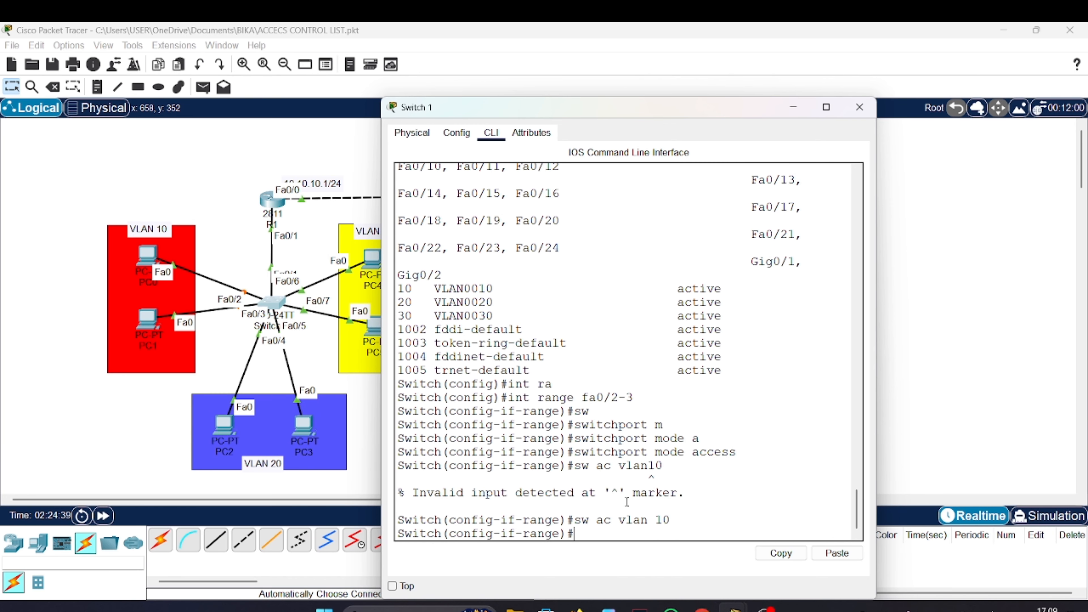
# Exit the fa0/2-3 range, check PC2's link in the topology, and select the VLAN 20 PC ports with int range fa0/4-5
pyautogui.write('ex')
pyautogui.press('Return')
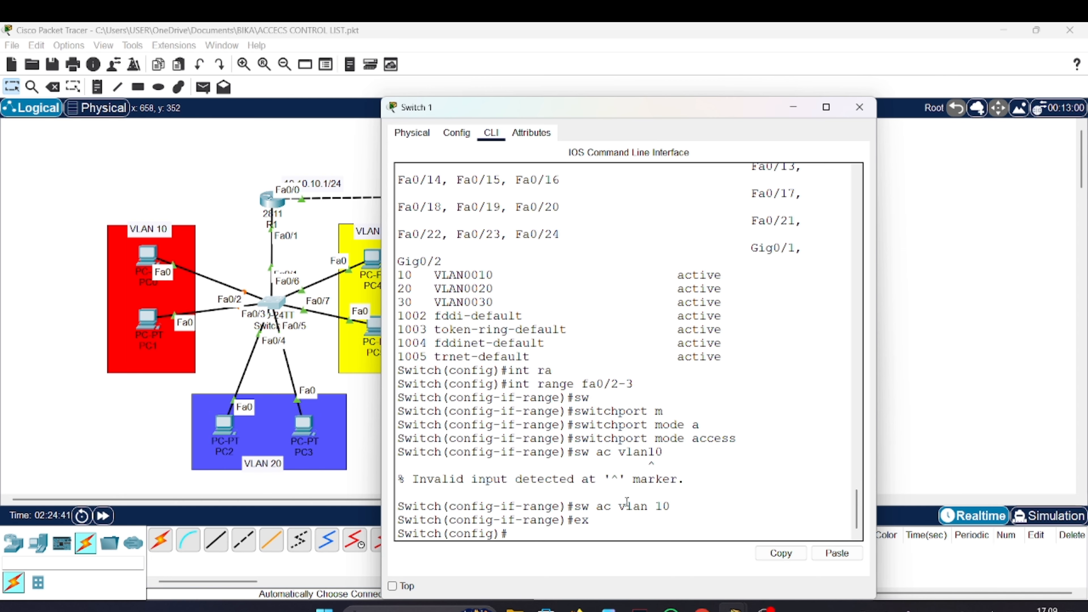
pyautogui.write('int ra')
pyautogui.press('Tab')
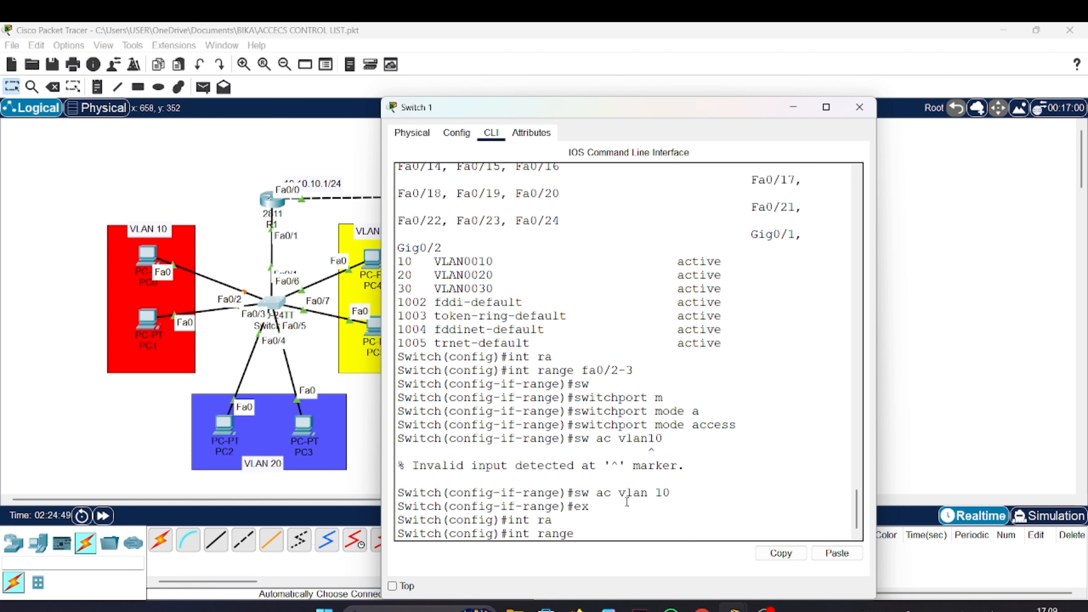
pyautogui.write('fa0/')
pyautogui.moveTo(221, 434)
pyautogui.mouseDown()
pyautogui.moveTo(191, 429)
pyautogui.moveTo(200, 388)
pyautogui.moveTo(232, 429)
pyautogui.mouseUp()
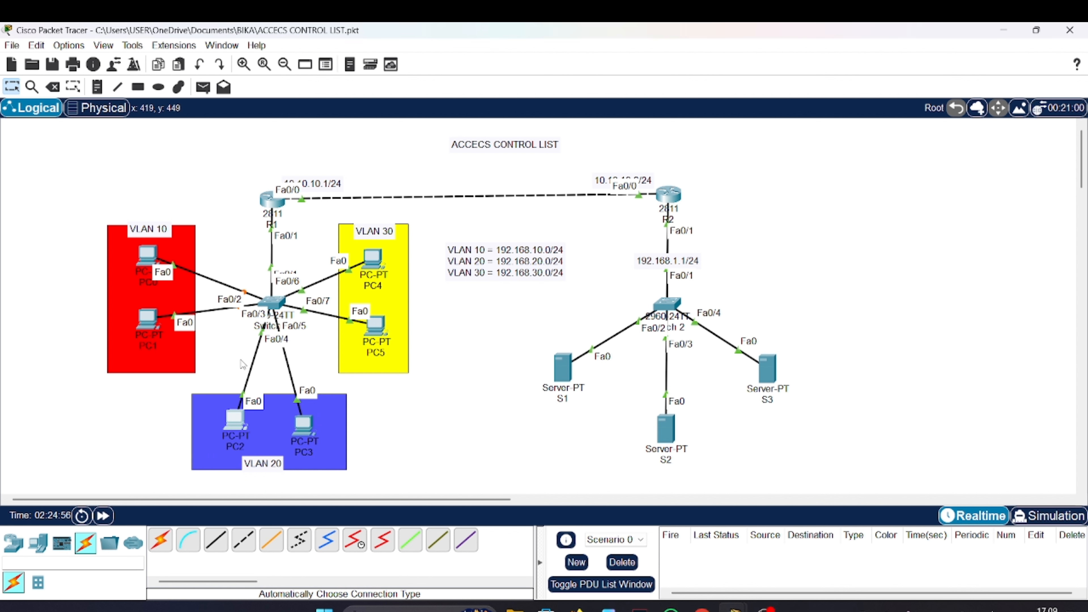
pyautogui.click(279, 307)
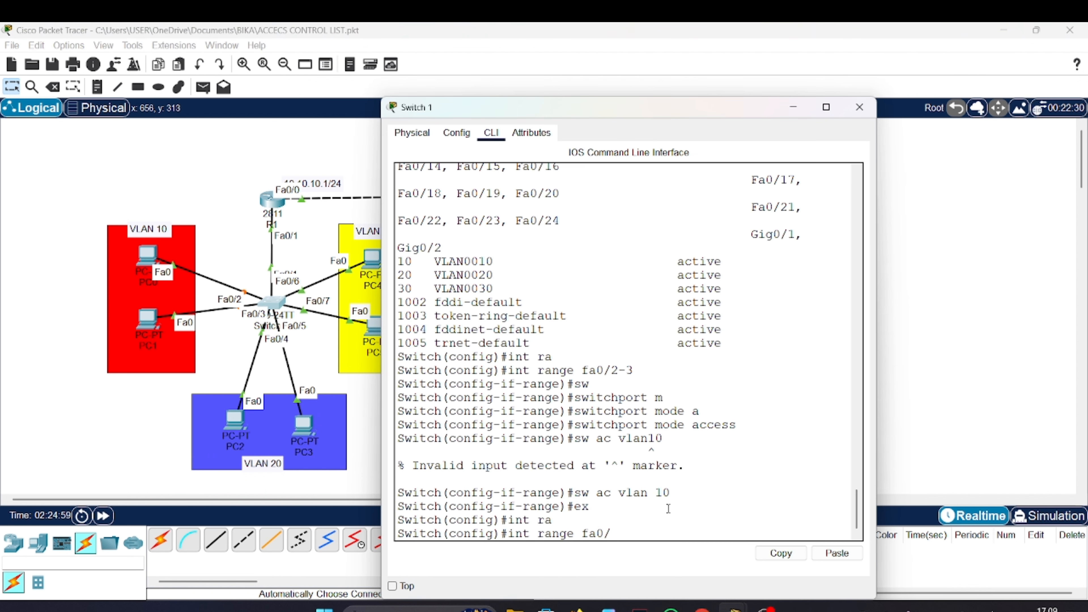
pyautogui.write('4-5')
pyautogui.press('Return')
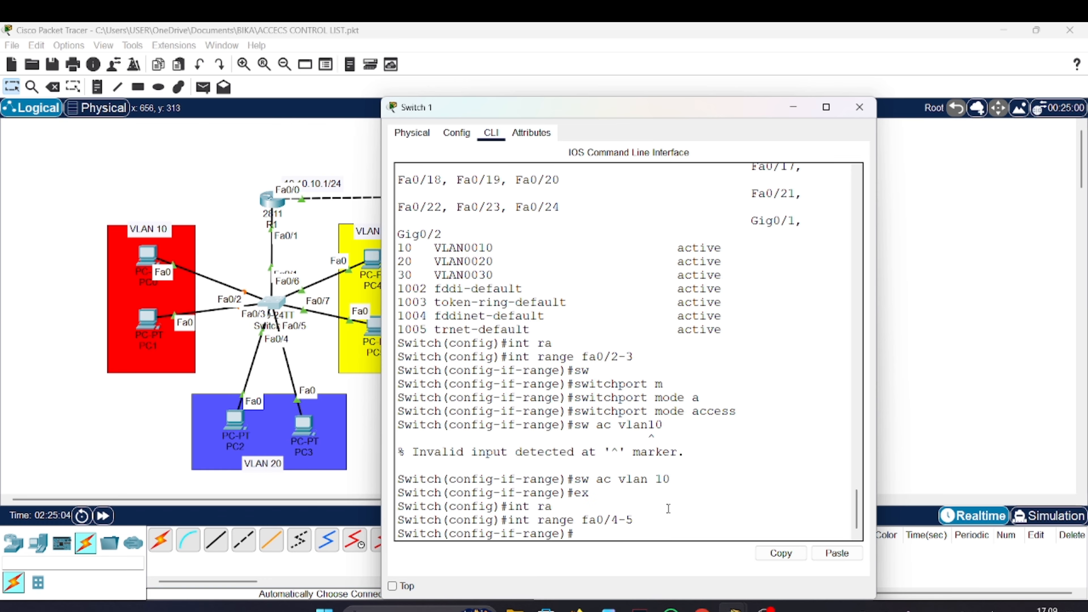
# Set the fa0/4-5 range to access mode, assign it to VLAN 20 with sw ac vlan 20, and exit the range
pyautogui.write('sw m ac')
pyautogui.press('Return')
pyautogui.write('s')
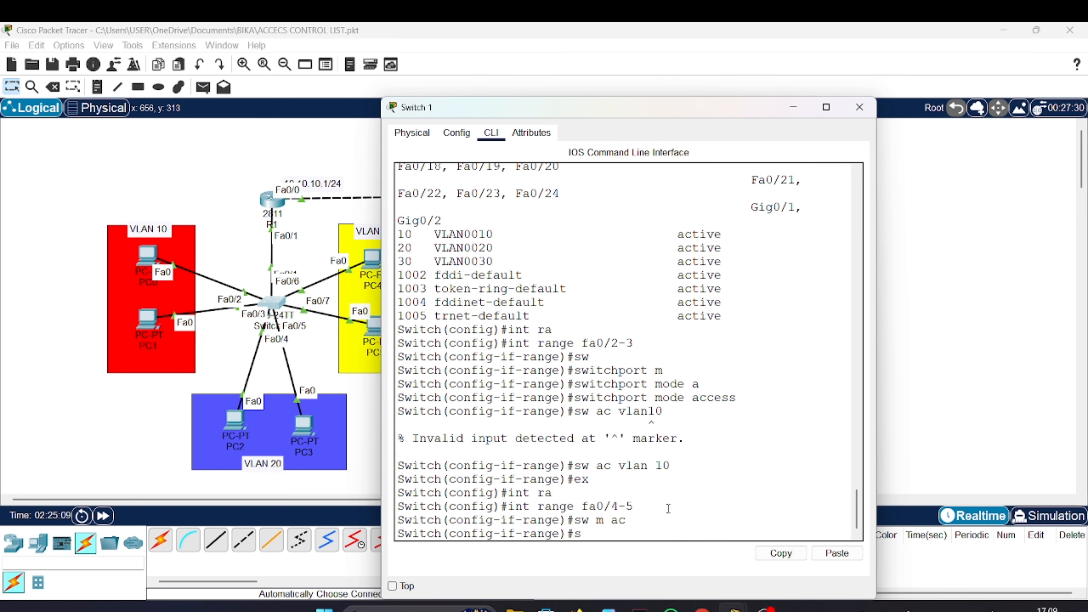
pyautogui.write('w ac v;')
pyautogui.press('BackSpace')
pyautogui.write('lan 20')
pyautogui.press('Return')
pyautogui.write('ex')
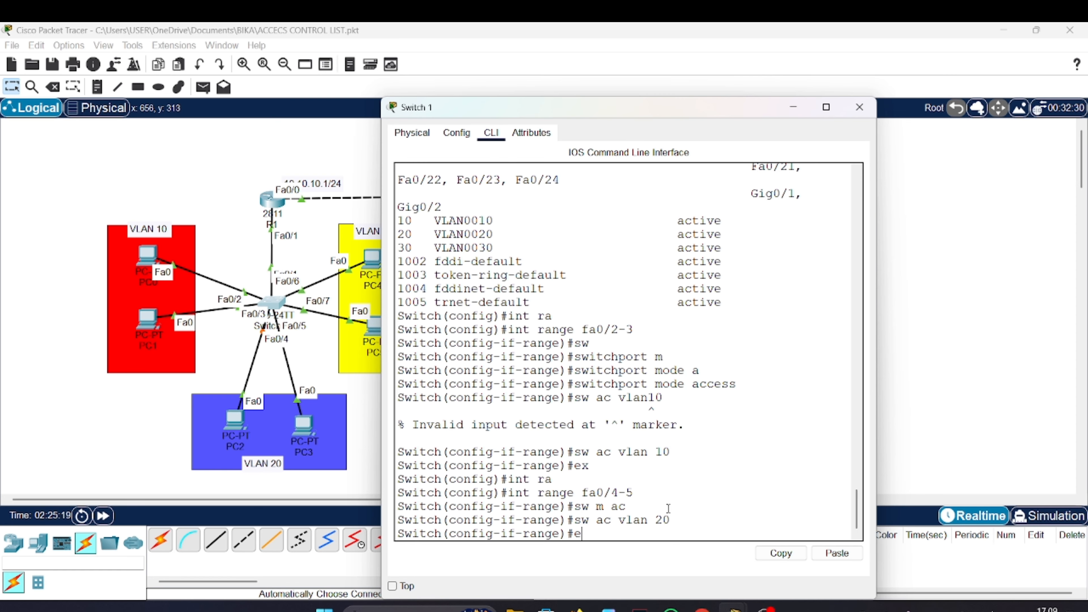
pyautogui.press('Return')
# Check PC4's link in the topology and select the VLAN 30 PC ports on Switch 1 with int range fa0/6-7
pyautogui.press('Up')
pyautogui.press('Up')
pyautogui.press('Up')
pyautogui.press('Up')
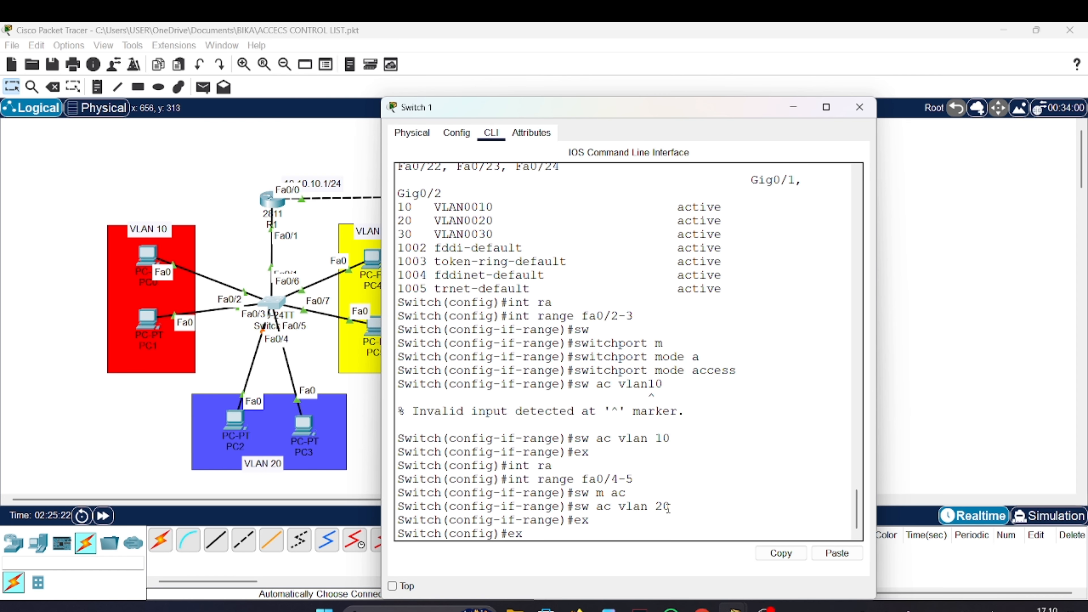
pyautogui.press('BackSpace')
pyautogui.press('BackSpace')
pyautogui.press('BackSpace')
pyautogui.click(375, 263)
pyautogui.moveTo(376, 263)
pyautogui.mouseDown()
pyautogui.moveTo(336, 216)
pyautogui.moveTo(375, 268)
pyautogui.mouseUp()
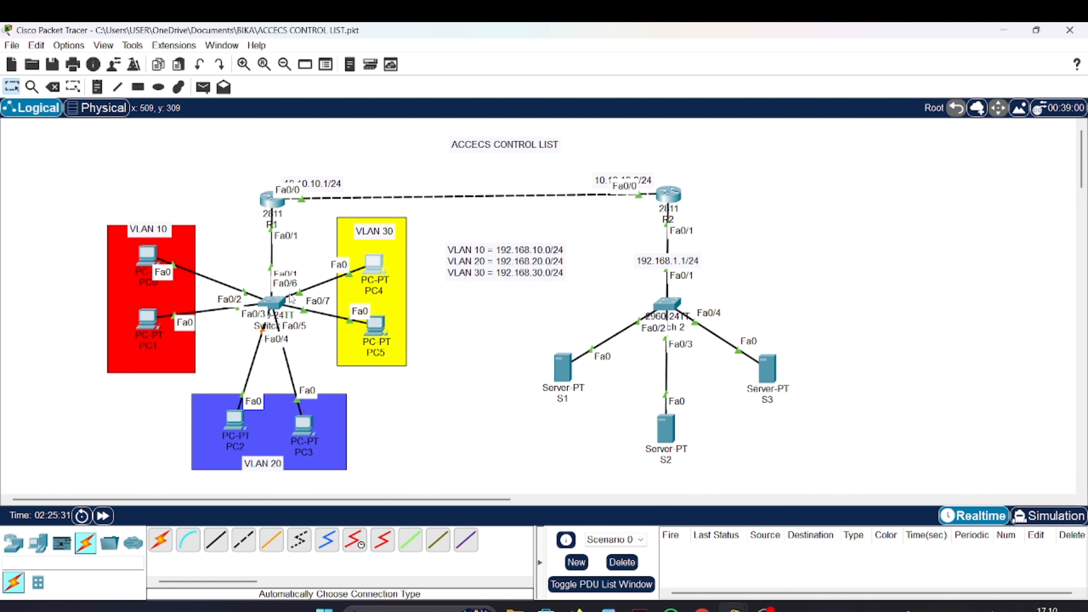
pyautogui.click(269, 301)
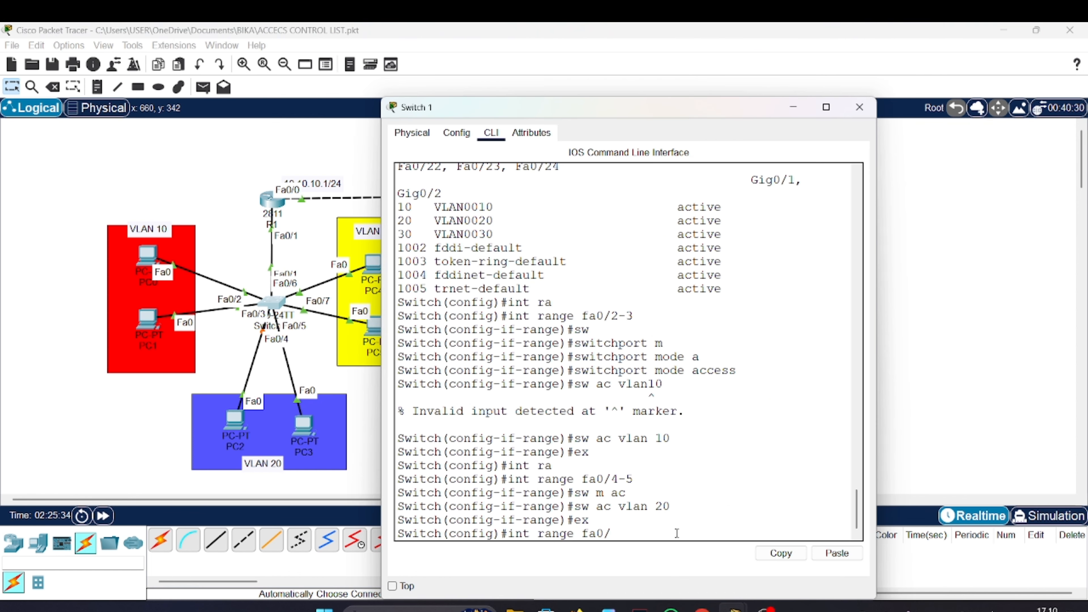
pyautogui.write('6-7')
pyautogui.press('Return')
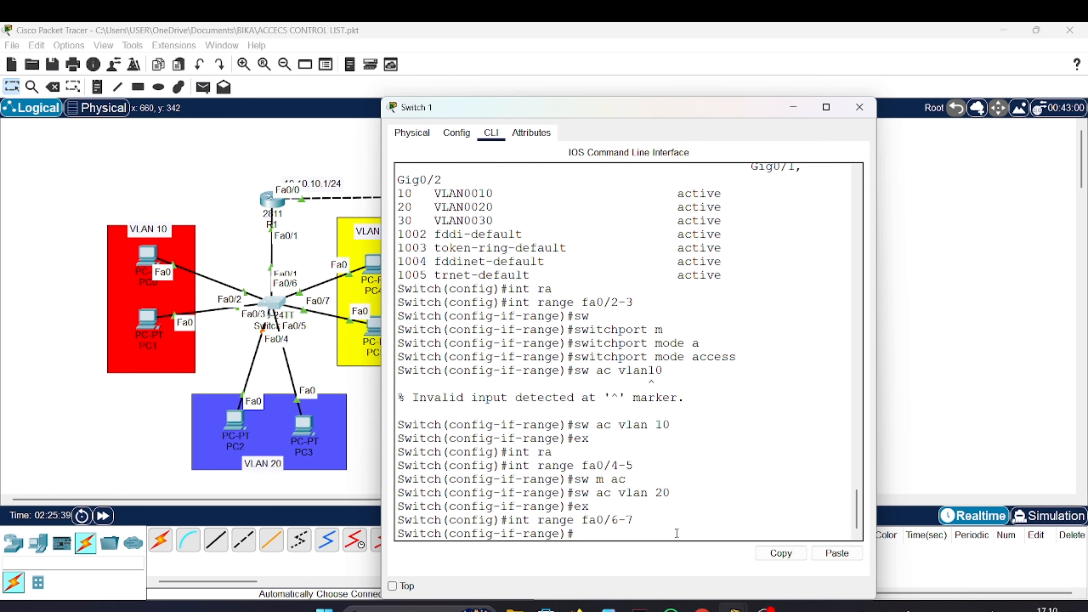
# Set the fa0/6-7 port range to access mode with switchport mode access
pyautogui.write('sw')
pyautogui.press('Return')
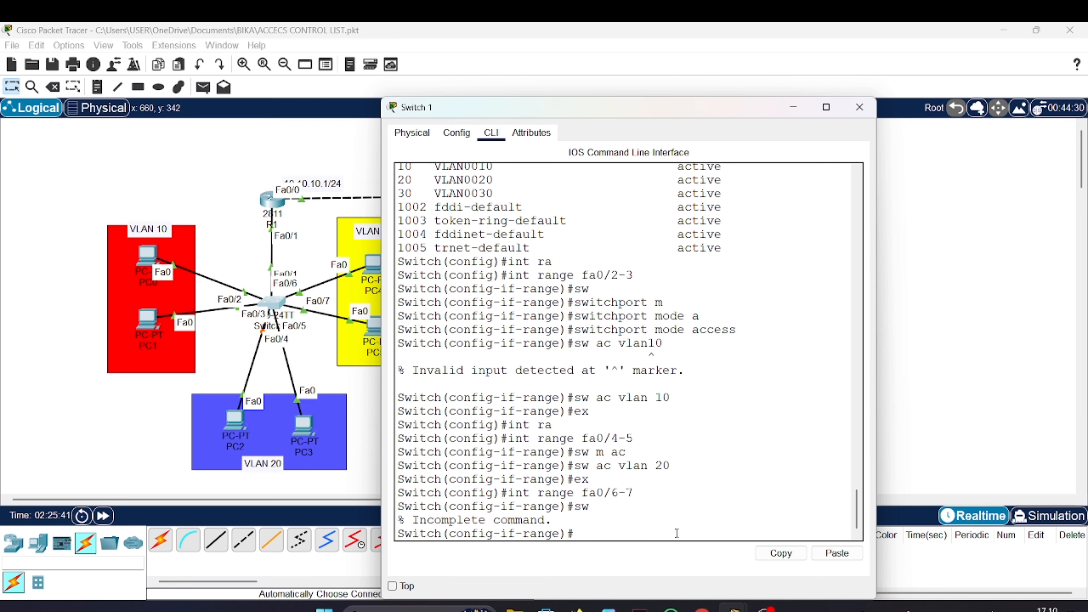
pyautogui.write('sw')
pyautogui.press('Tab')
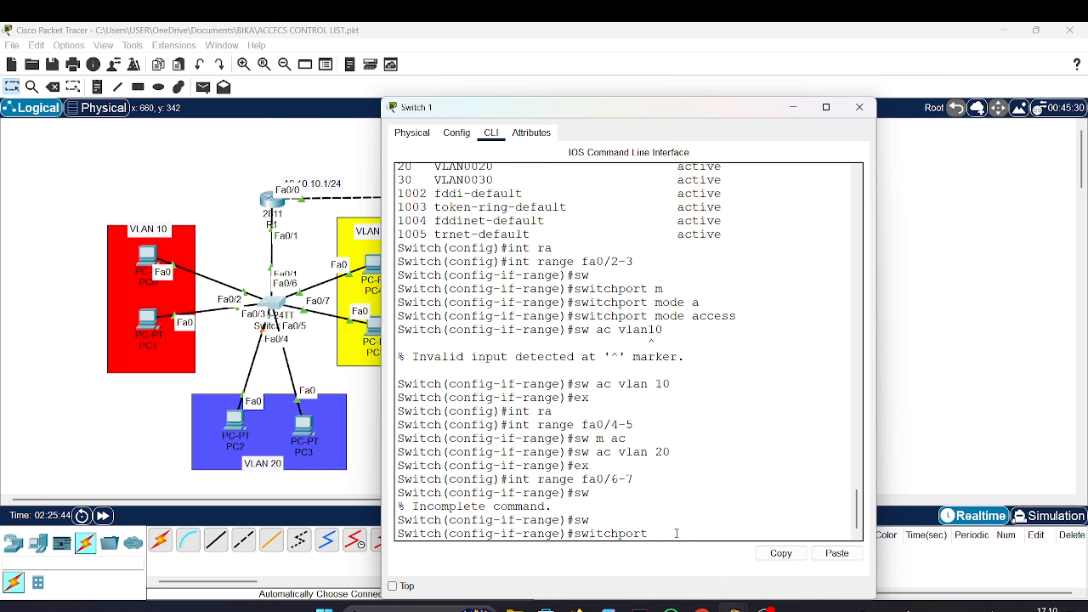
pyautogui.write('m')
pyautogui.press('Tab')
pyautogui.write('a')
pyautogui.press('Tab')
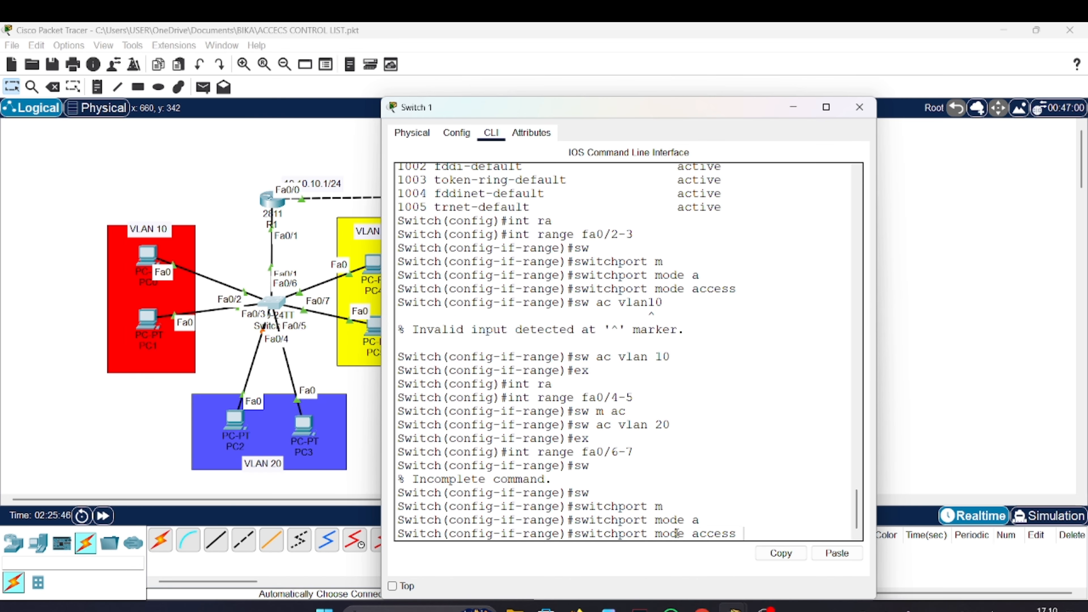
pyautogui.press('Return')
# Assign the fa0/6-7 port range to VLAN 30 with sw access vlan 30, and exit the range
pyautogui.write('sw')
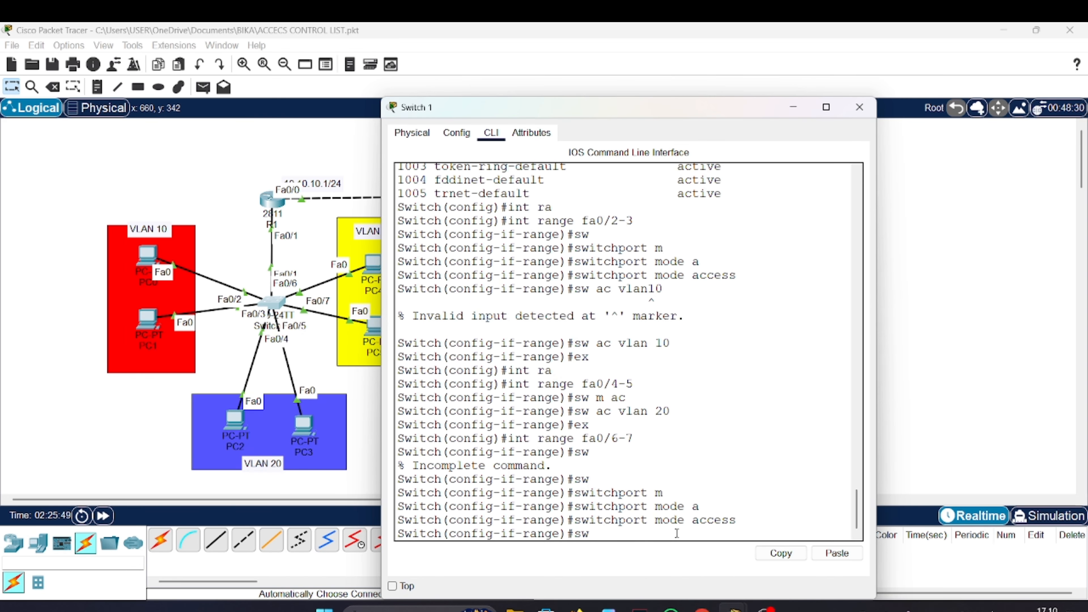
pyautogui.write(' a')
pyautogui.press('Tab')
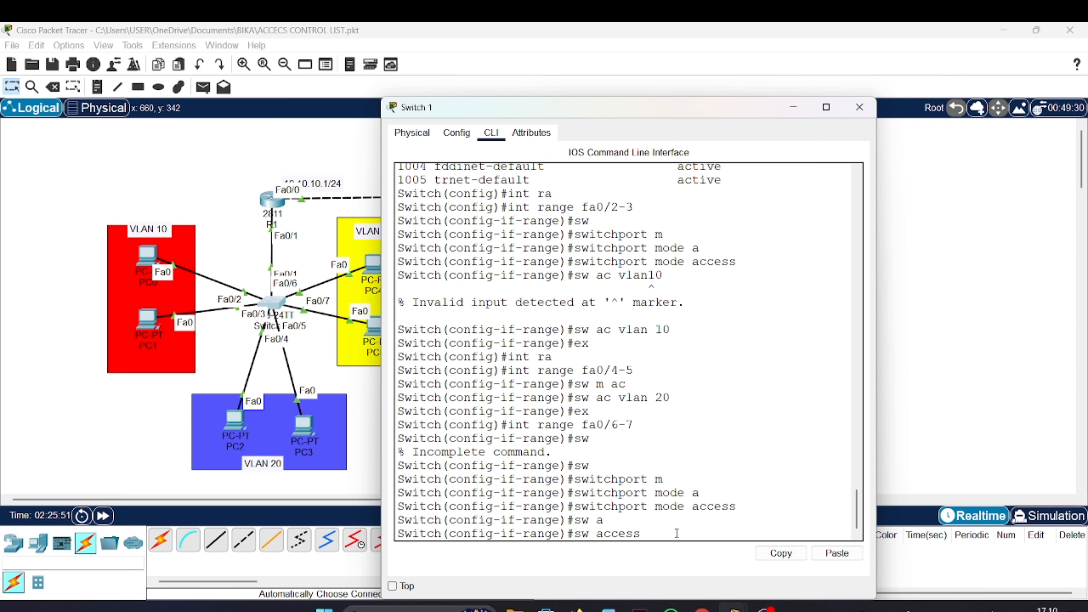
pyautogui.write('v')
pyautogui.press('Tab')
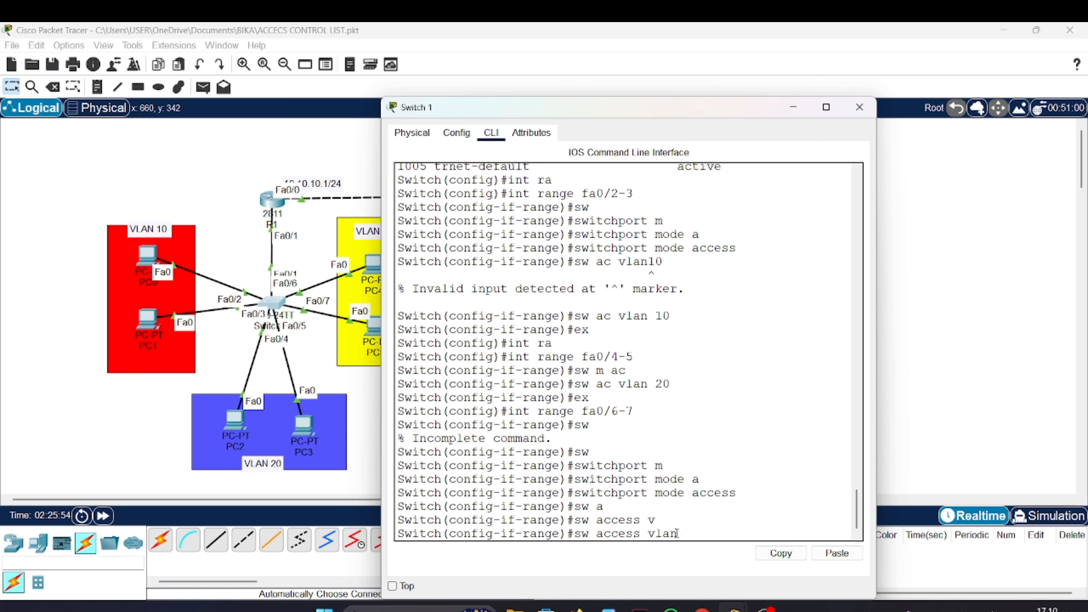
pyautogui.write('20')
pyautogui.press('BackSpace')
pyautogui.press('BackSpace')
pyautogui.write('30')
pyautogui.press('Return')
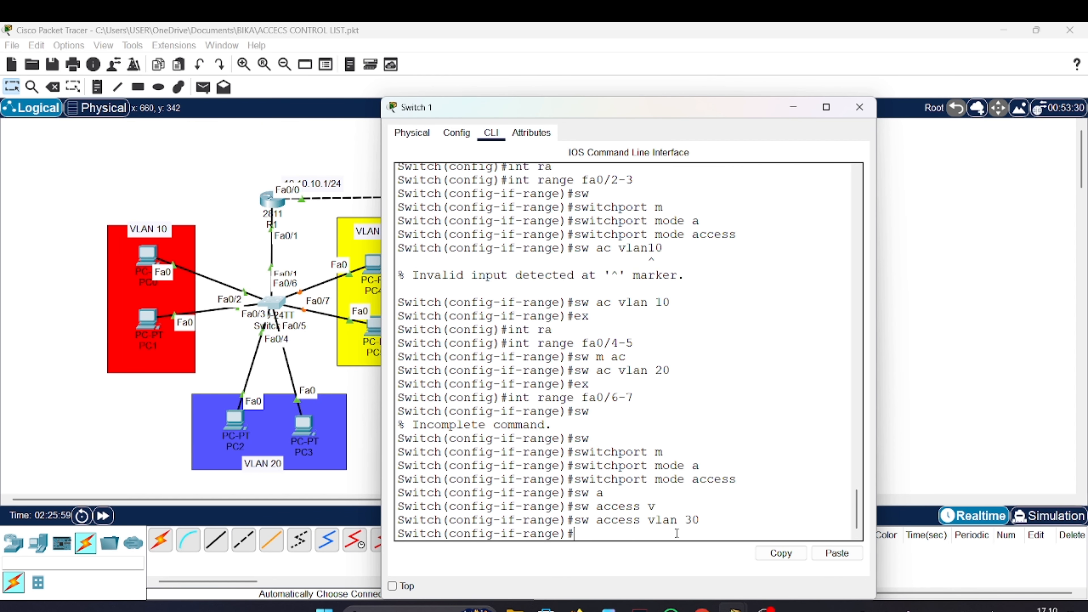
pyautogui.write('ex')
pyautogui.press('Return')
# Set Switch 1's router uplink fa 0/1 to trunk mode with sw m t, and close the switch's window
pyautogui.write('int')
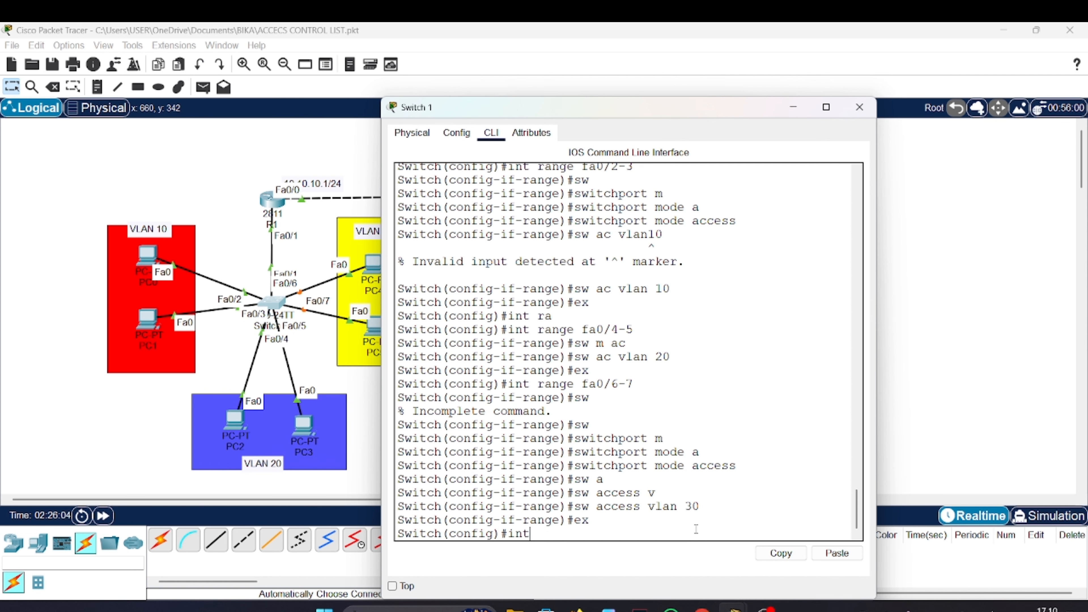
pyautogui.write(' fa 0/1')
pyautogui.press('Return')
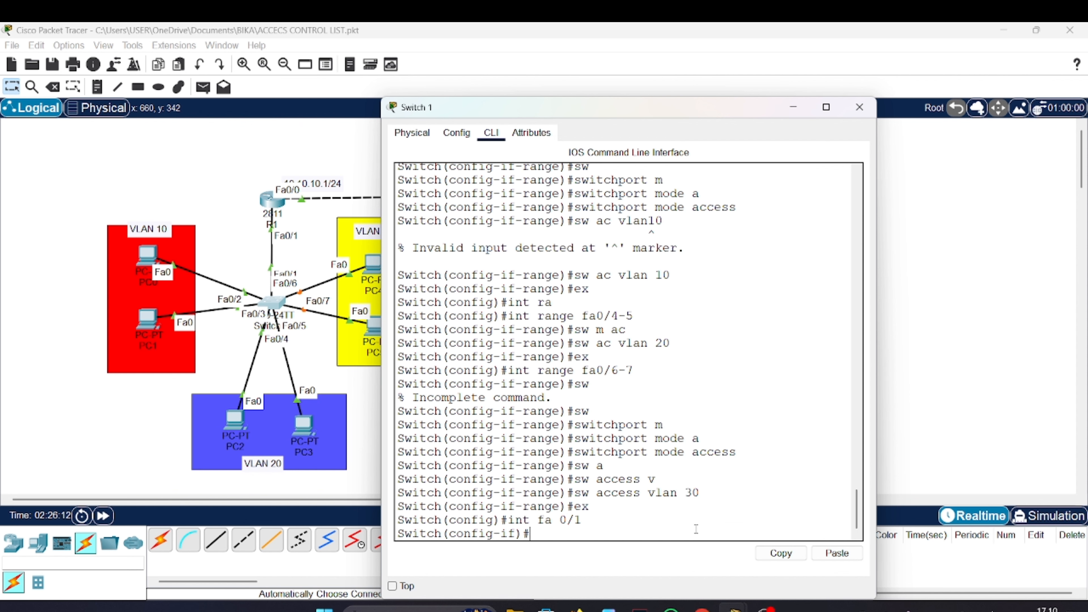
pyautogui.write('sw m t')
pyautogui.press('Return')
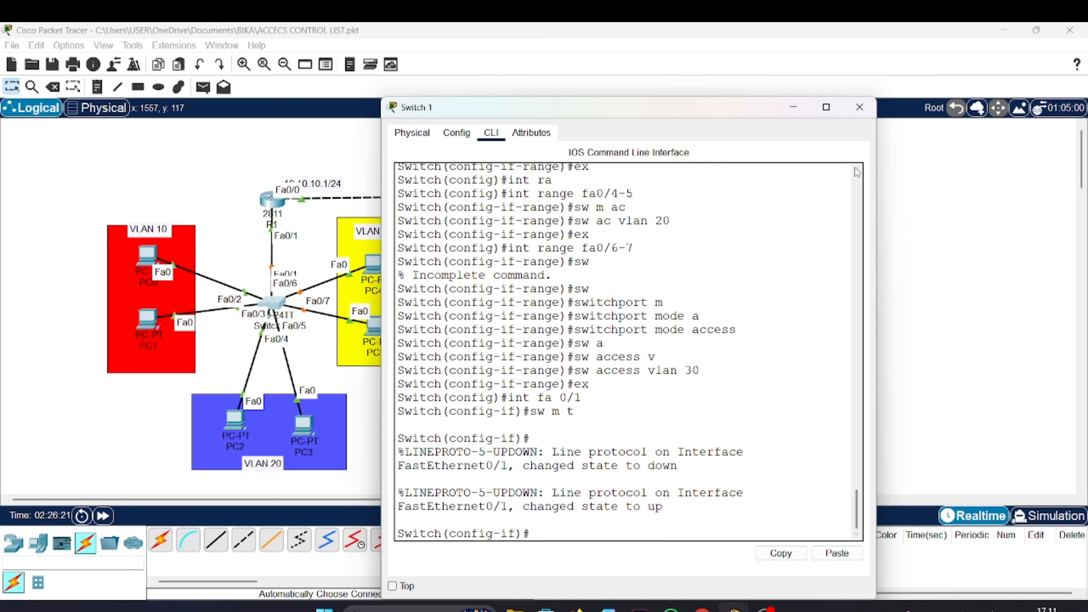
pyautogui.click(860, 107)
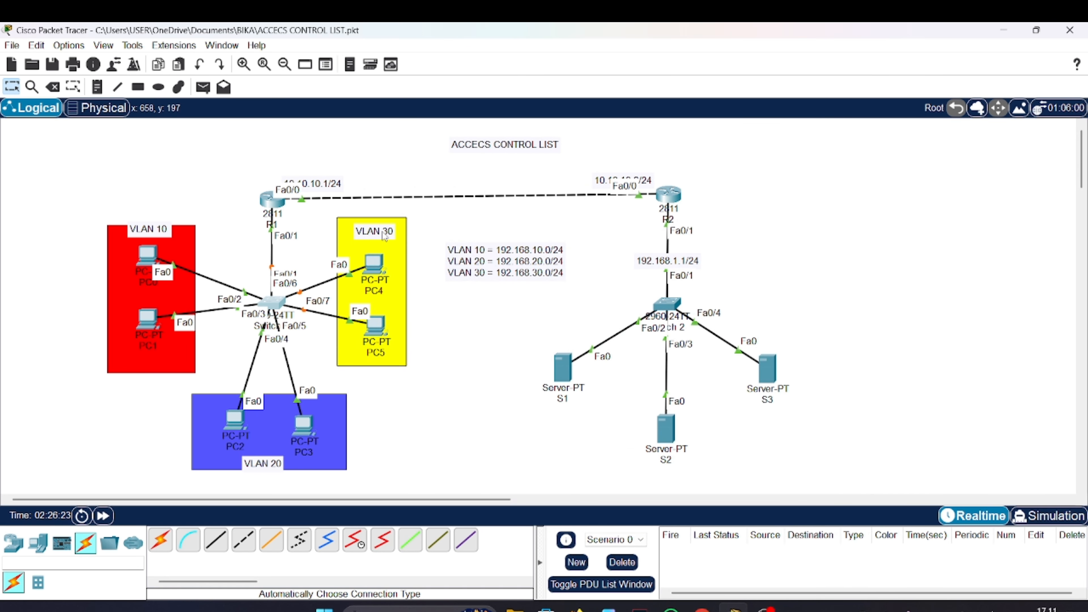
# Open R1's command line, enter global configuration mode, and create the VLAN 10 subinterface with int fa0/1.10
pyautogui.click(271, 199)
pyautogui.press('Return')
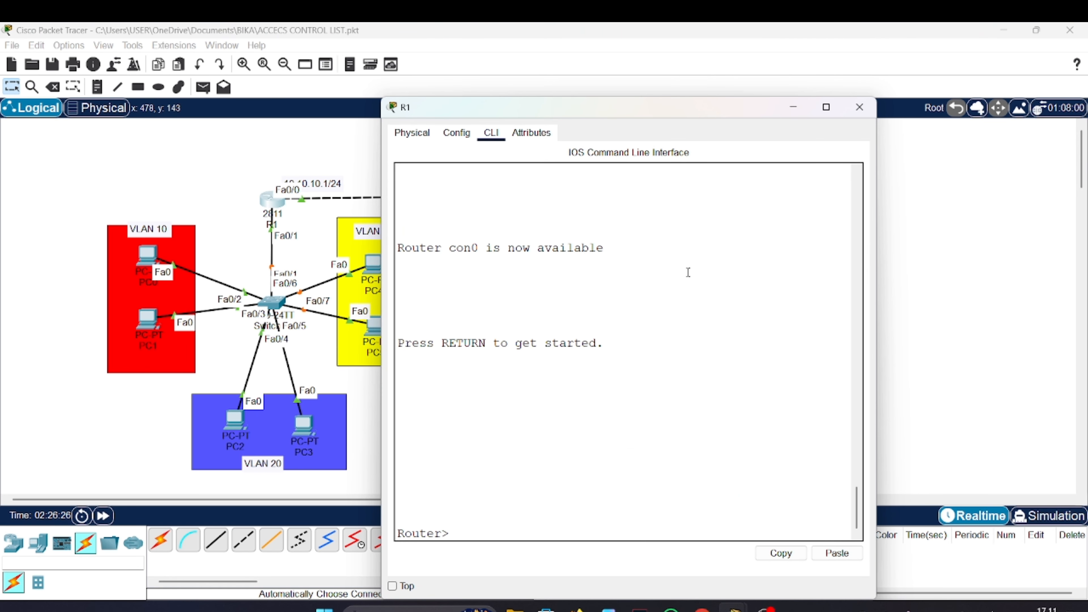
pyautogui.write('en')
pyautogui.press('Return')
pyautogui.write('conf t')
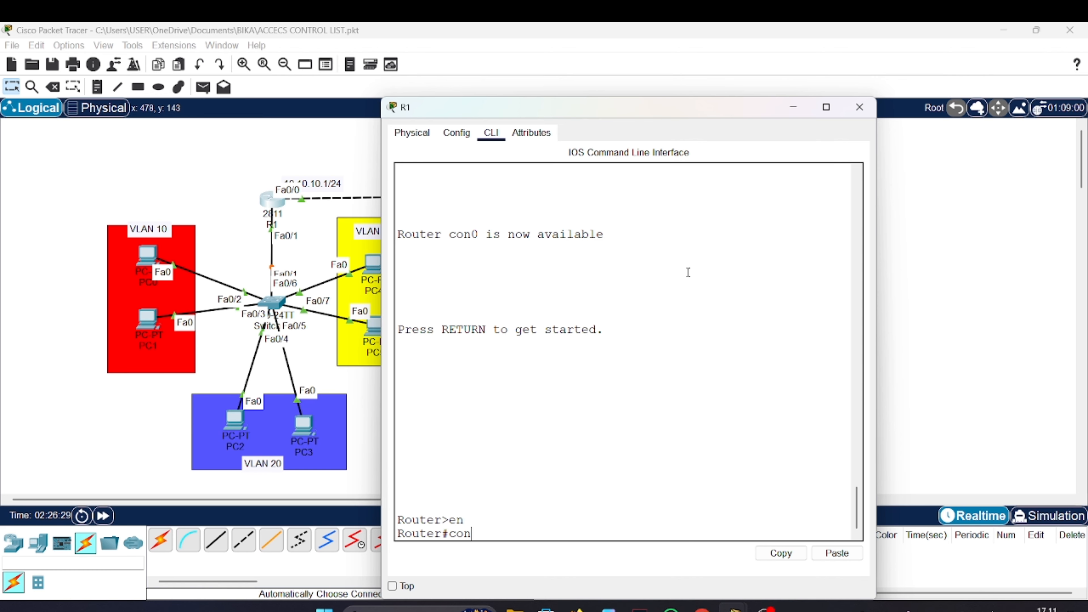
pyautogui.press('Return')
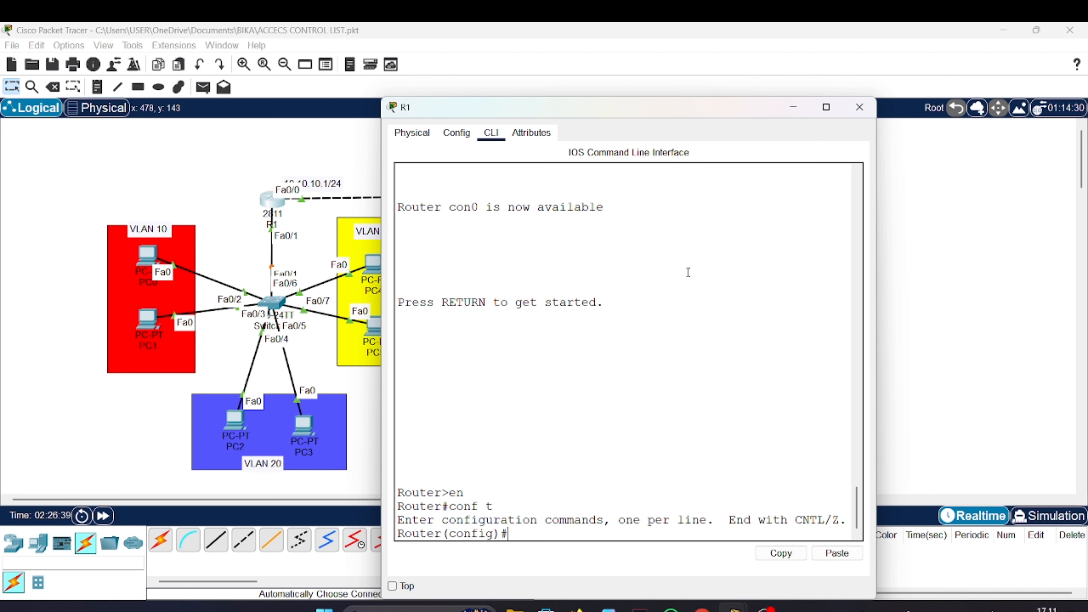
pyautogui.write('int fa0/1.10')
pyautogui.press('Return')
pyautogui.press('Return')
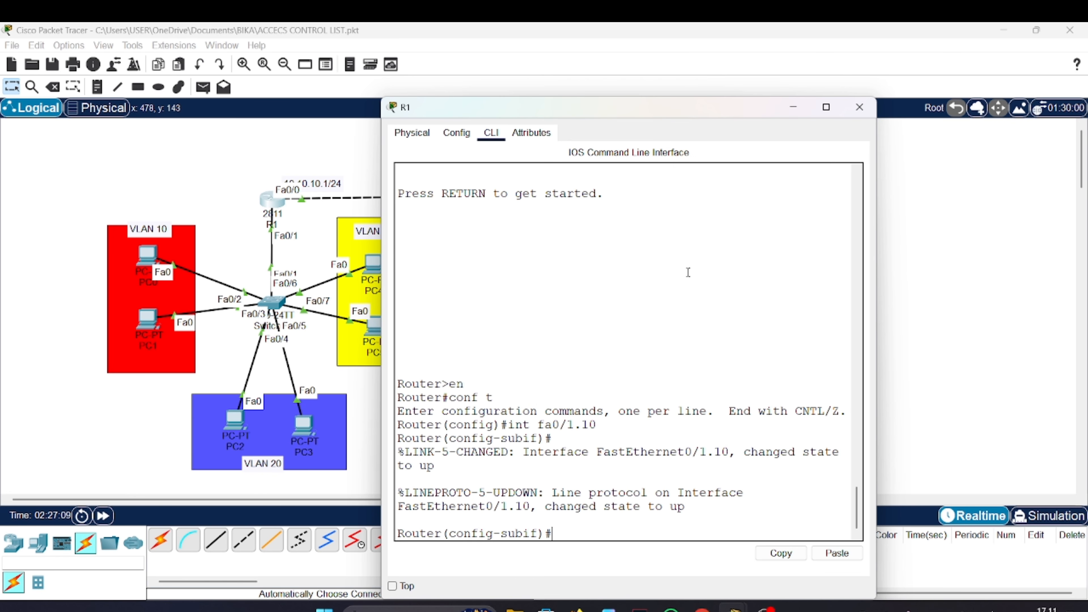
# Check the reference video in the browser, return to R1, and set encapsulation dot1Q 10 on subinterface fa0/1.10
pyautogui.hotkey('alt', 'Tab')
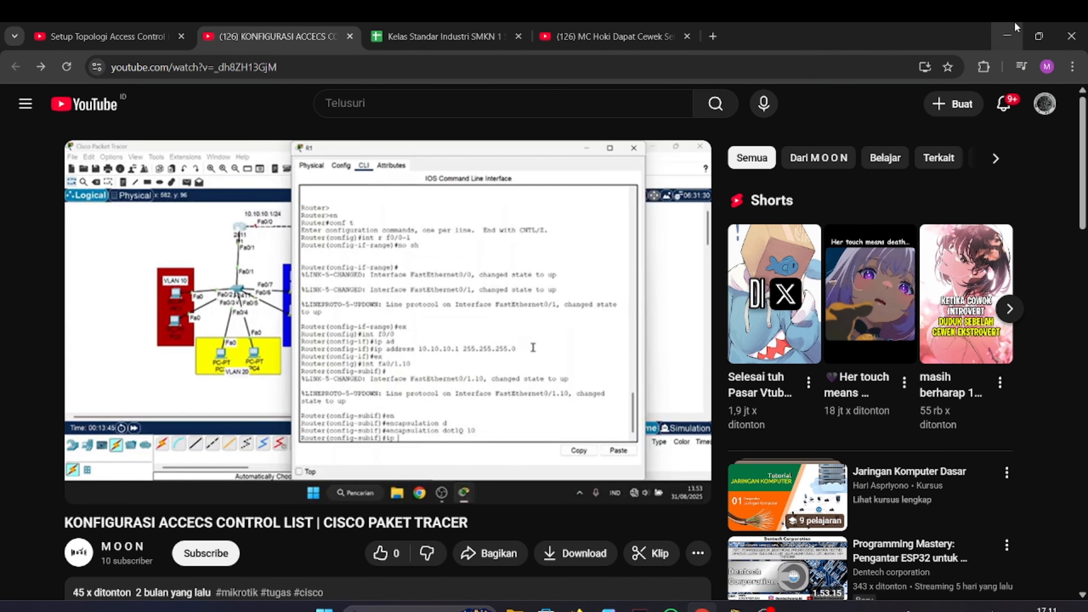
pyautogui.hotkey('alt', 'Tab')
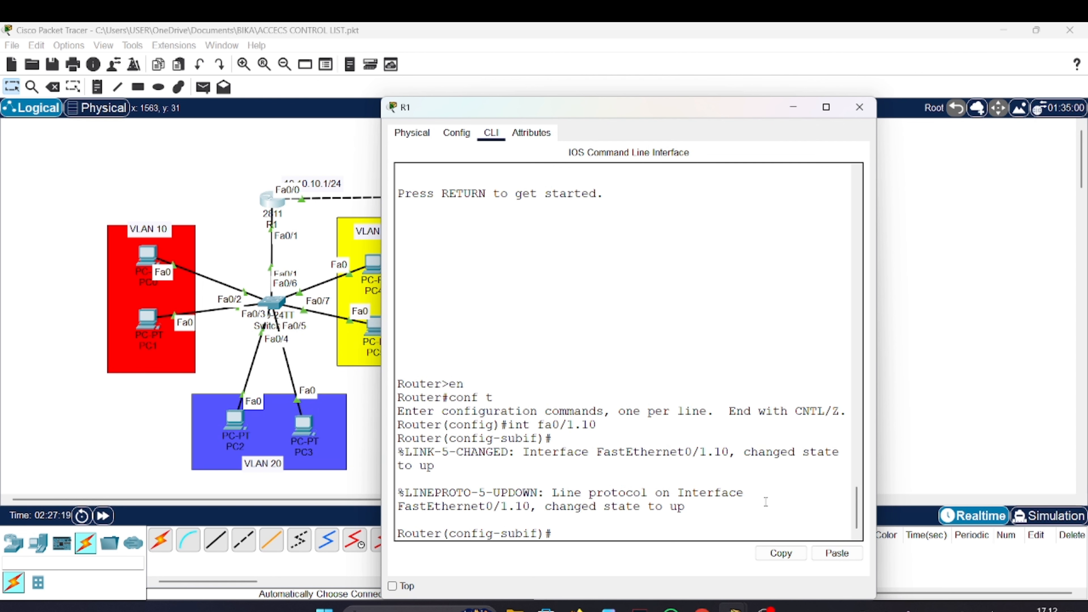
pyautogui.write('e')
pyautogui.write('n')
pyautogui.press('Tab')
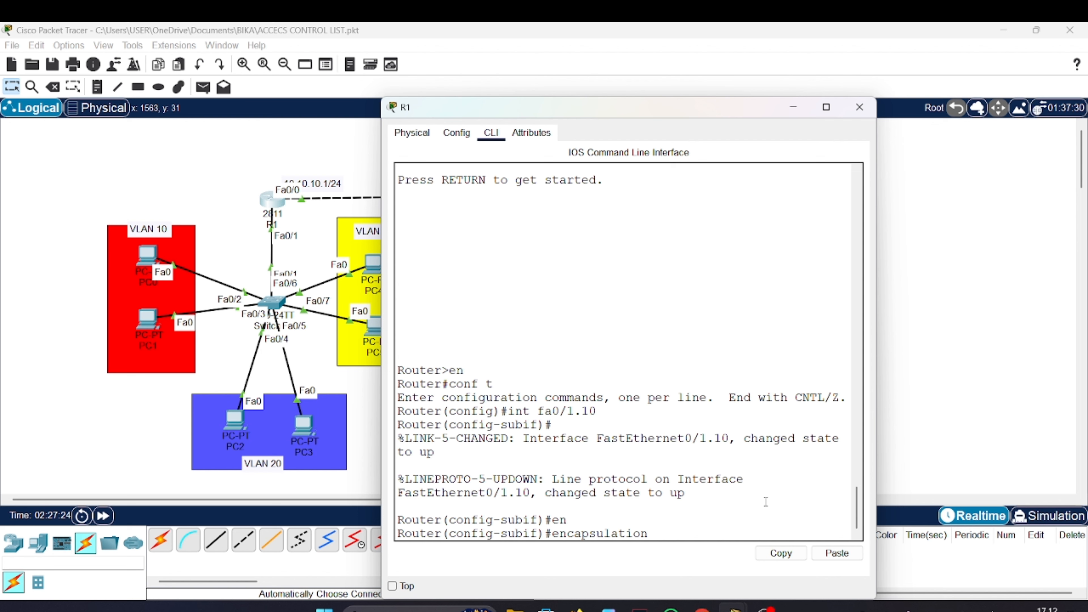
pyautogui.write('d')
pyautogui.press('Tab')
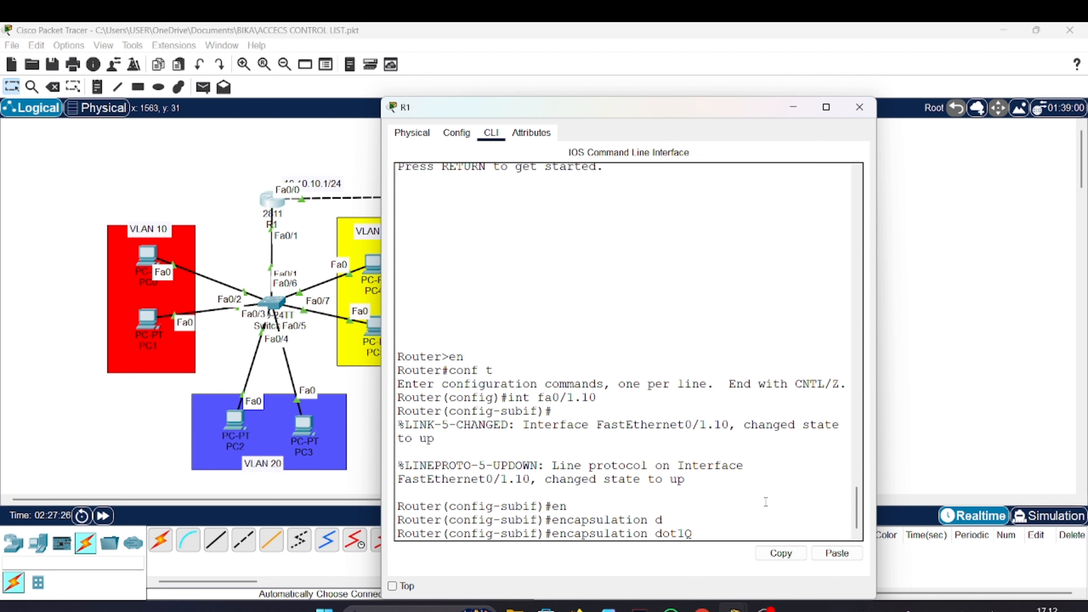
pyautogui.write('10')
pyautogui.press('Return')
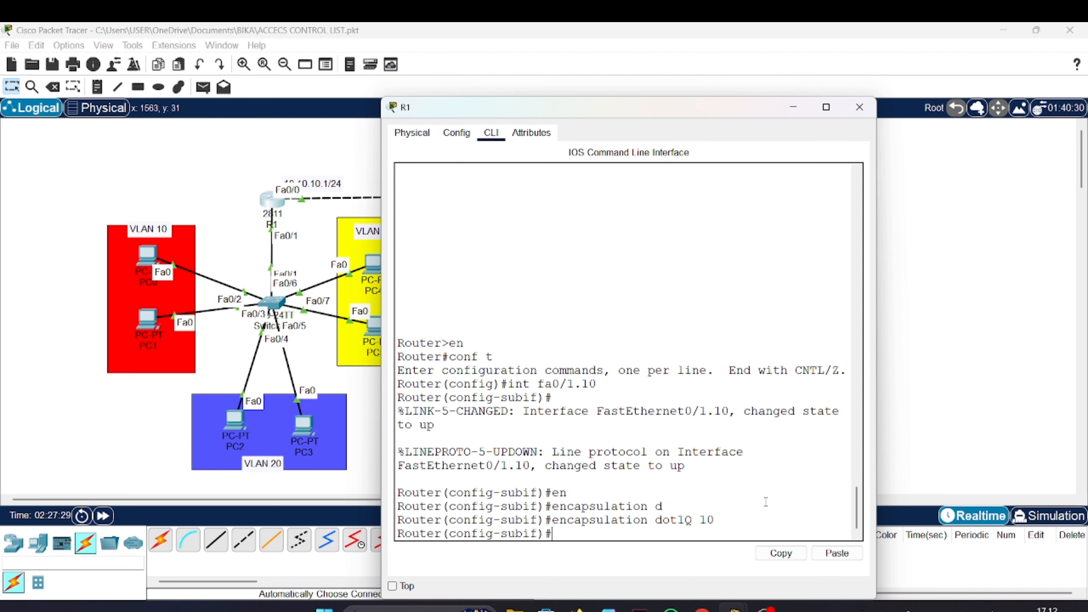
# Assign IP address 192.168.10.1 with mask 255.255.255.0 to R1's subinterface fa0/1.10
pyautogui.write('ip a')
pyautogui.press('Tab')
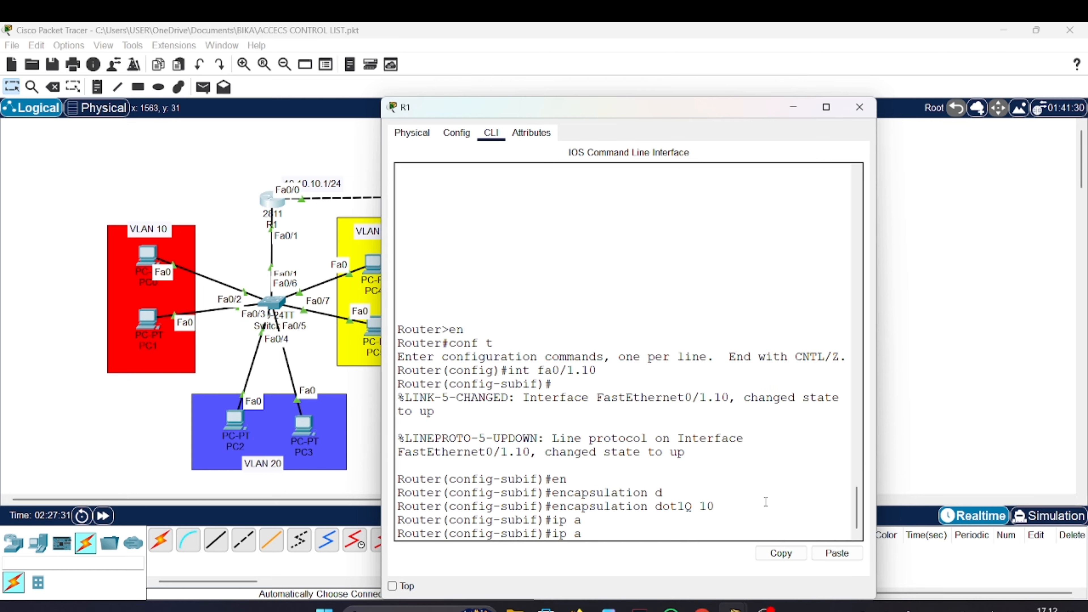
pyautogui.write('d')
pyautogui.press('Tab')
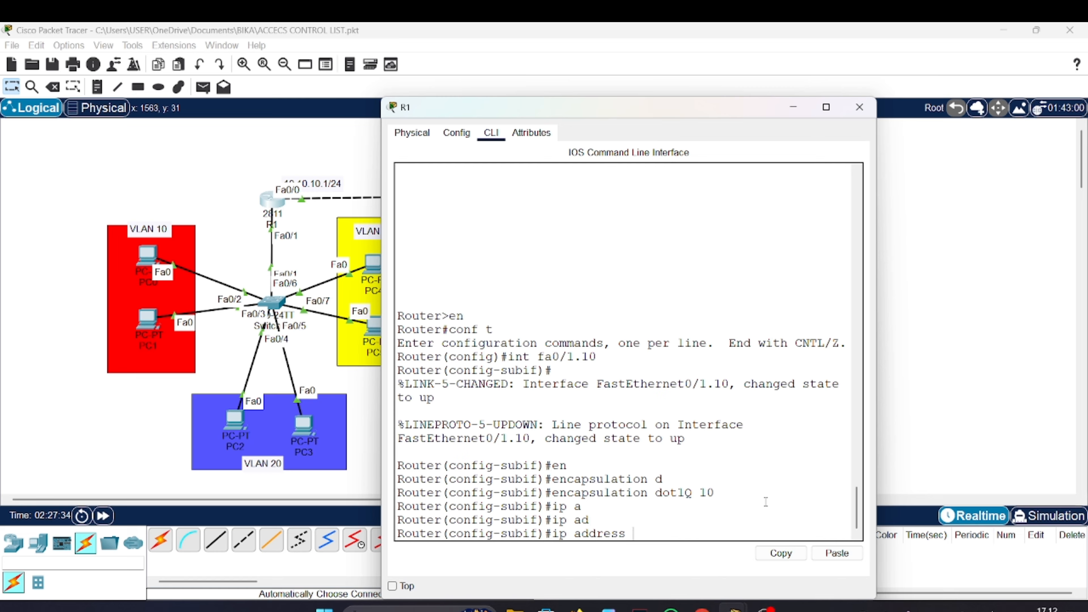
pyautogui.write('192.168.10.1 255.255')
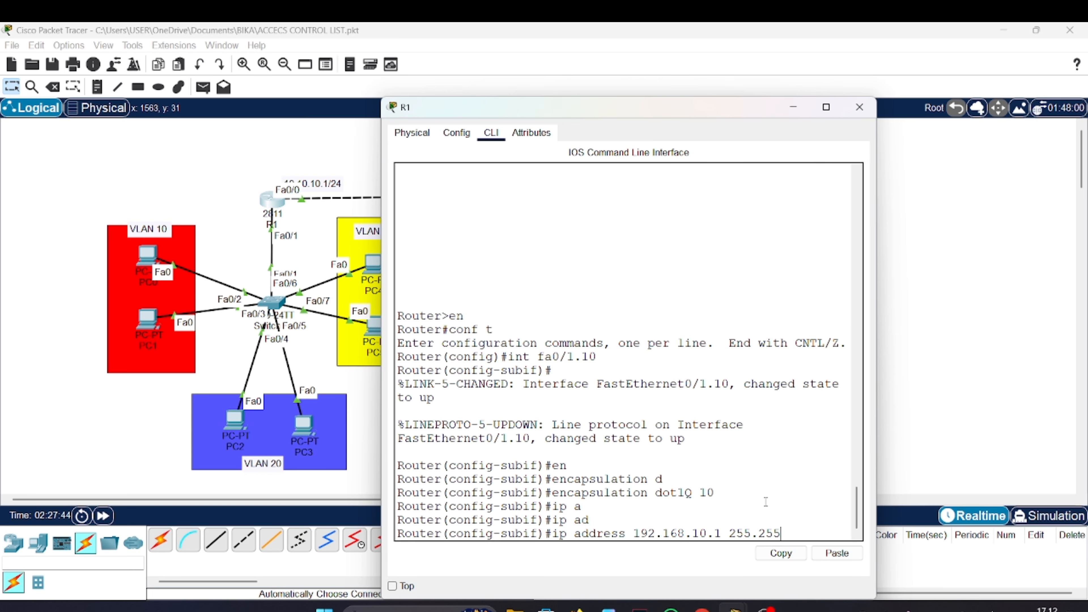
pyautogui.write('.255.0')
pyautogui.moveTo(621, 107); pyautogui.dragTo(579, 96)
pyautogui.press('Return')
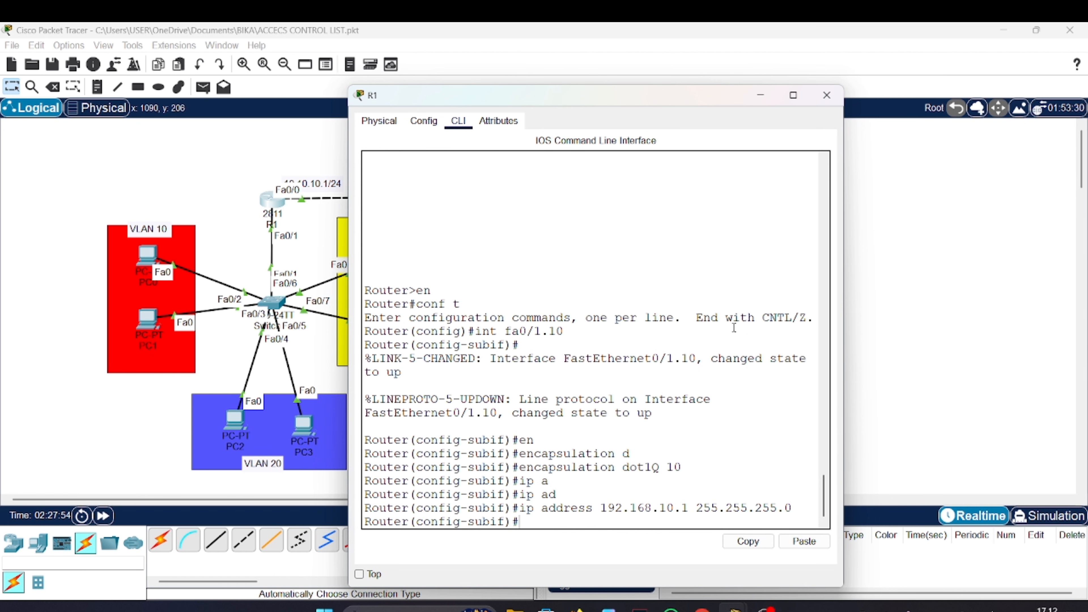
# Leave subinterface fa0/1.10 and create R1's VLAN 20 subinterface with int fa0/1.20
pyautogui.write('ex')
pyautogui.press('Return')
pyautogui.write('int ')
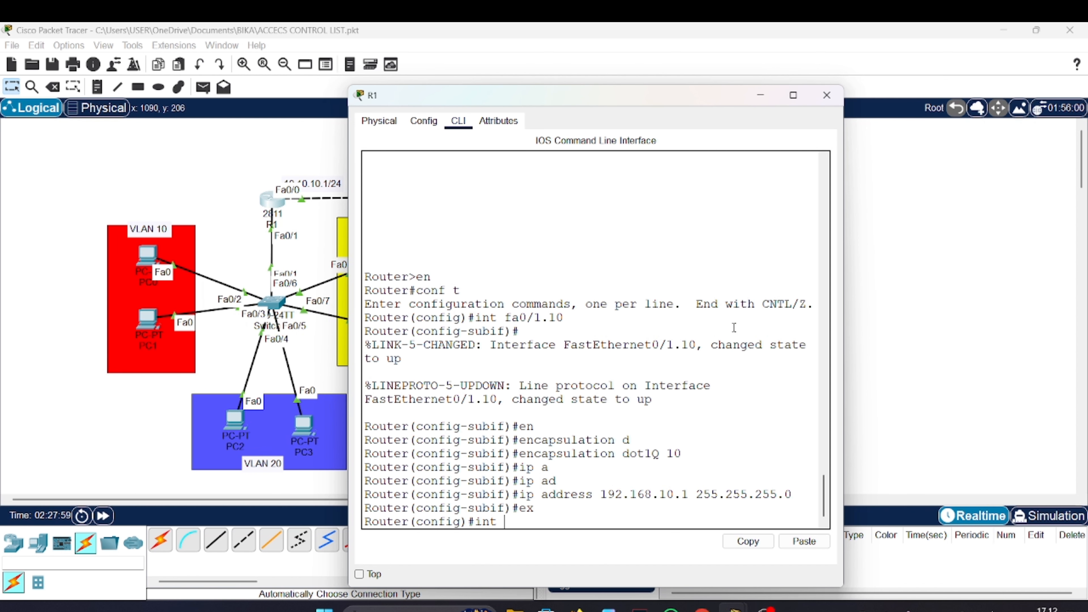
pyautogui.write('fa0/1.20')
pyautogui.press('Return')
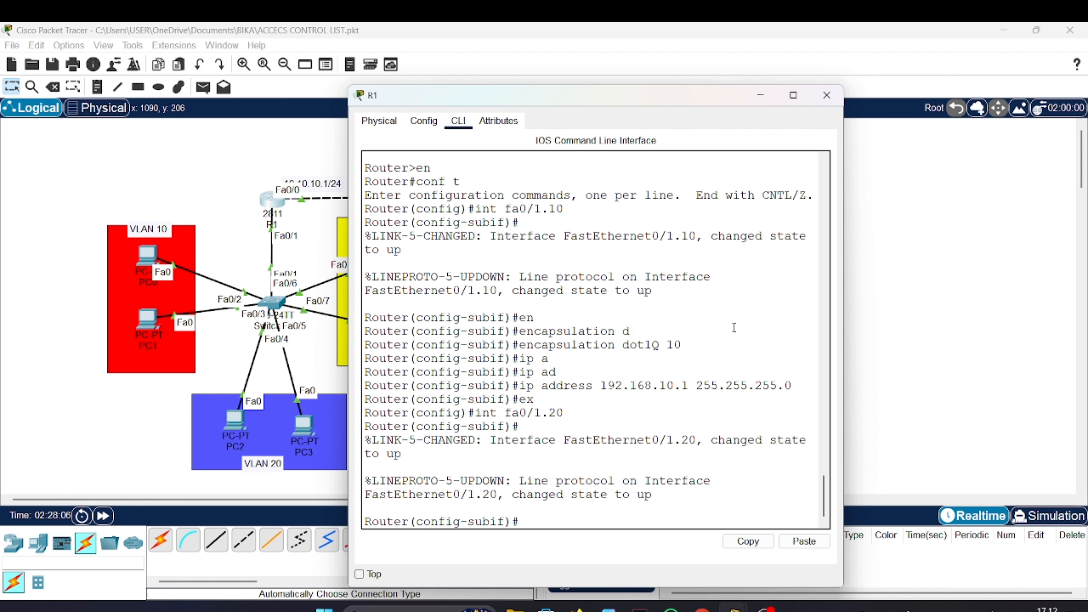
# Set encapsulation dot1Q 20 on R1's subinterface fa0/1.20
pyautogui.write('en')
pyautogui.press('Tab')
pyautogui.write('c')
pyautogui.press('Tab')
pyautogui.write('do')
pyautogui.press('Tab')
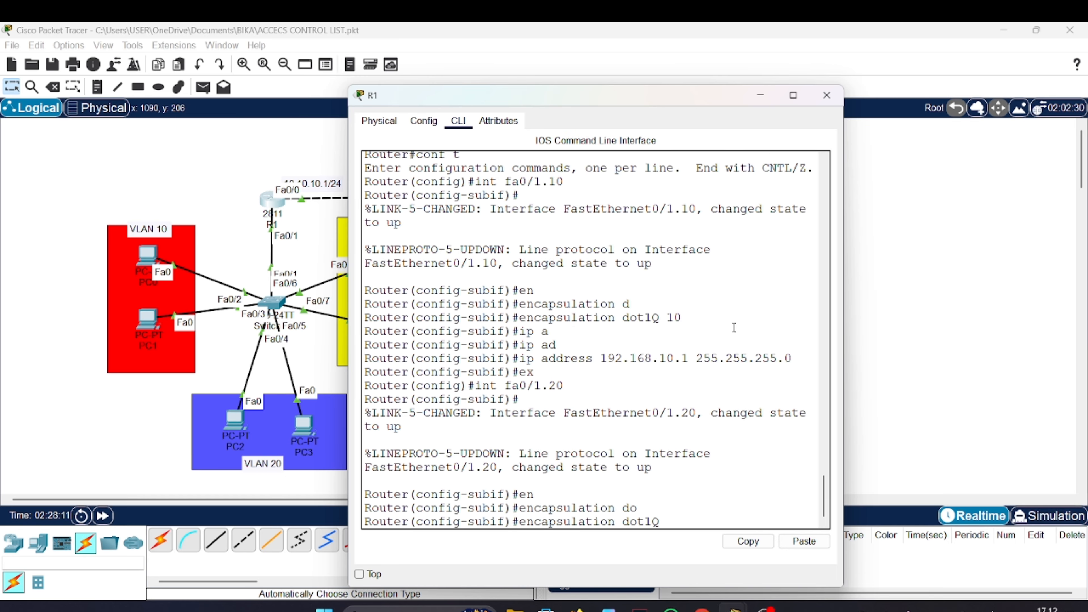
pyautogui.write('t')
pyautogui.press('Tab')
pyautogui.write('20')
pyautogui.press('Return')
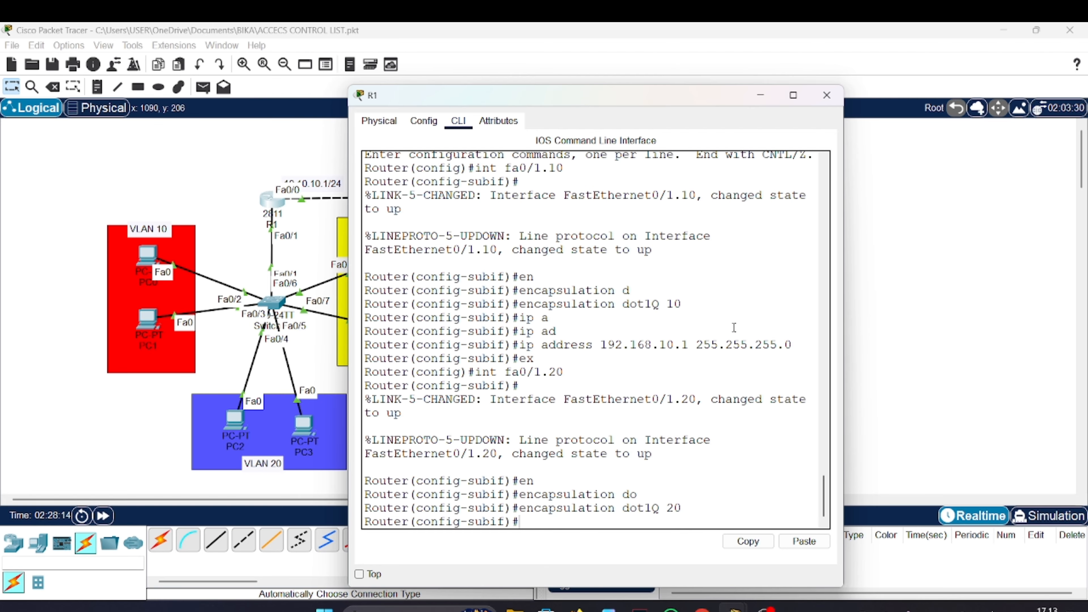
# Assign IP address 192.168.20.1 with mask 255.255.255.0 to subinterface fa0/1.20, and exit to global configuration mode
pyautogui.write('ip')
pyautogui.press('Tab')
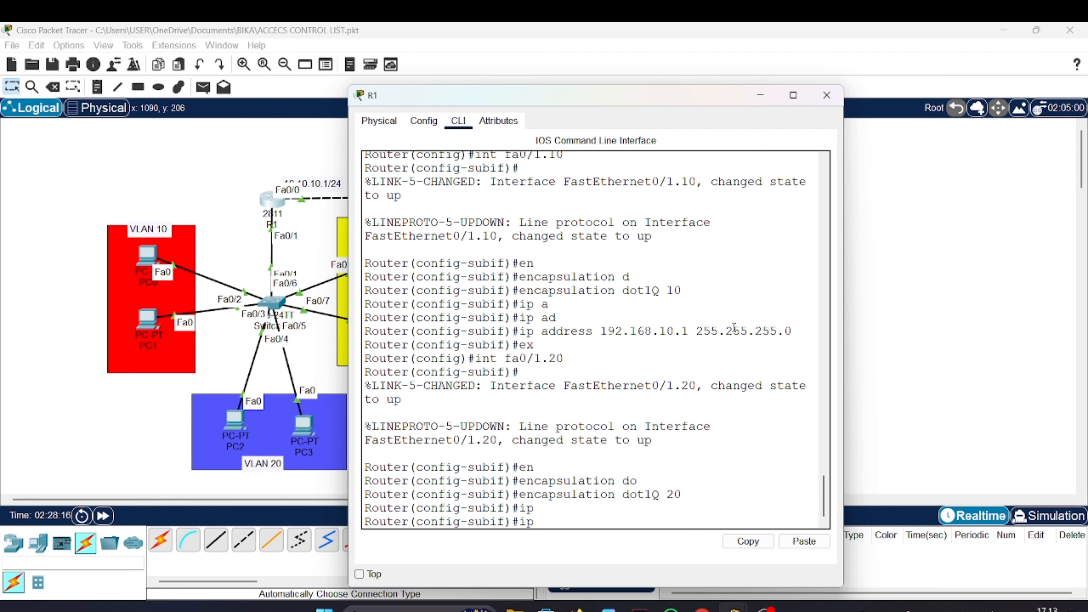
pyautogui.write('ad')
pyautogui.press('Tab')
pyautogui.press('BackSpace')
pyautogui.press('BackSpace')
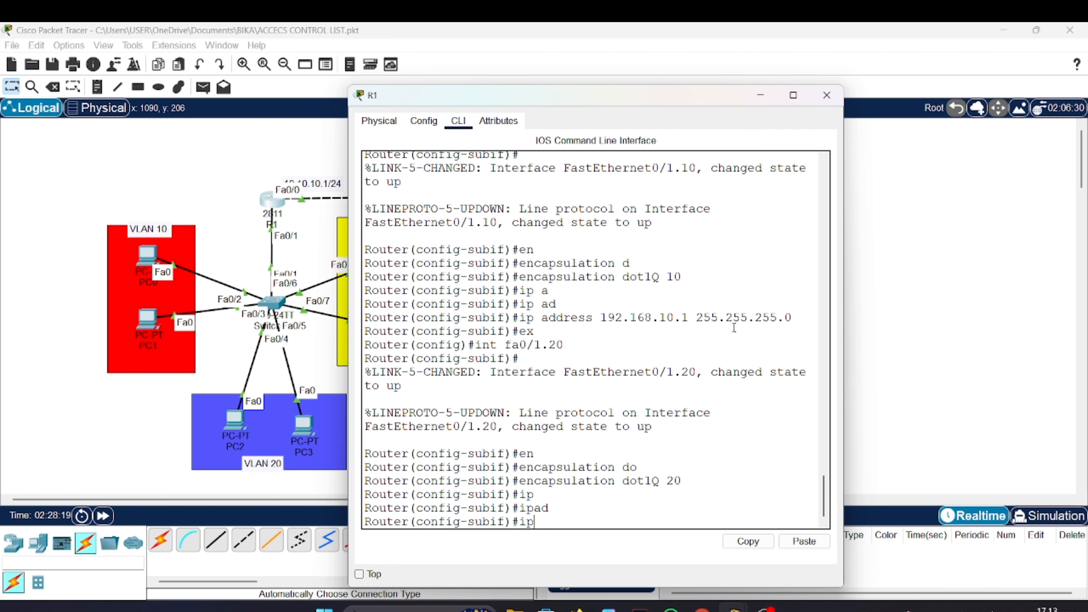
pyautogui.write('ad')
pyautogui.press('Tab')
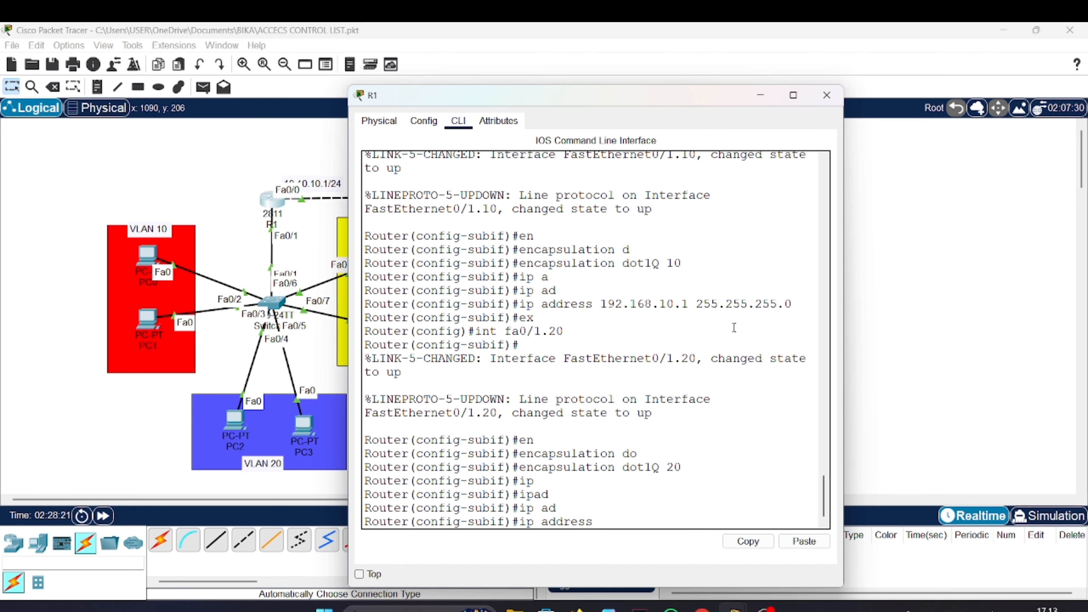
pyautogui.write('192.168.20.1 ')
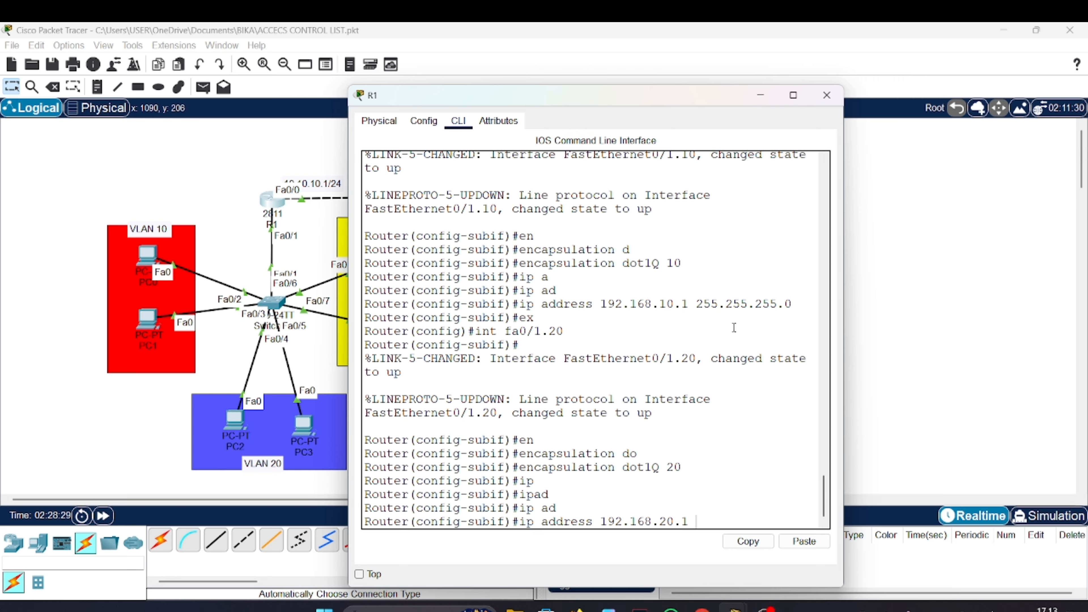
pyautogui.write('255.255.255')
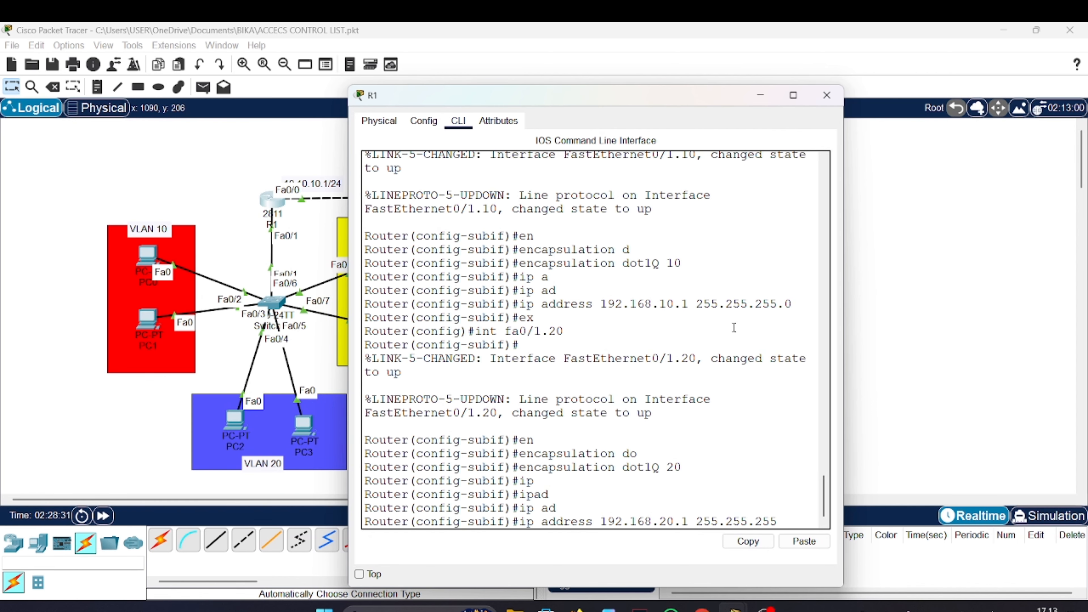
pyautogui.write('.0')
pyautogui.press('Return')
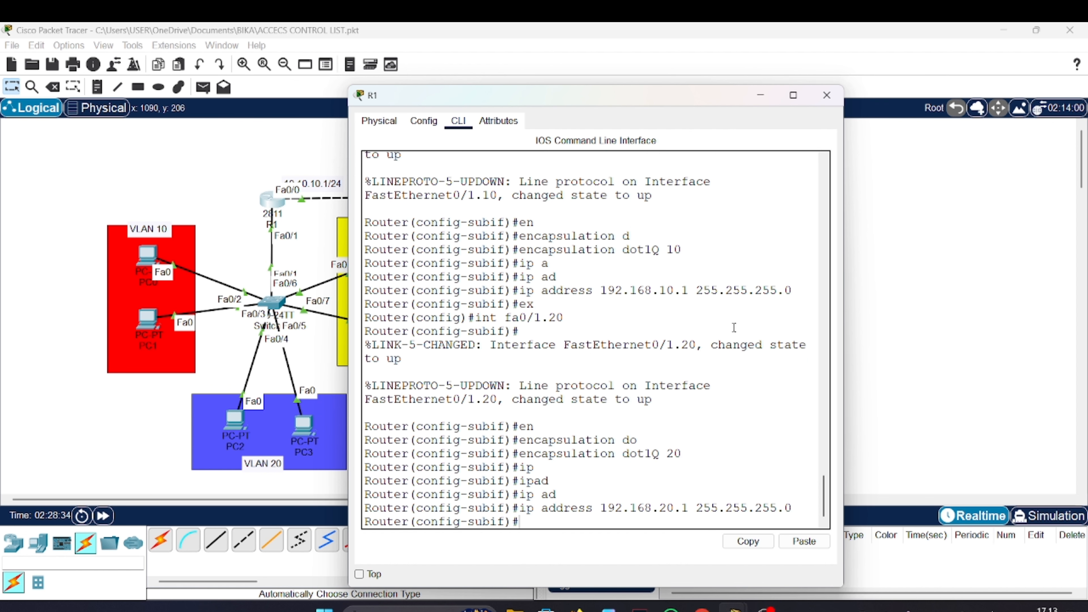
pyautogui.write('ex')
pyautogui.press('Return')
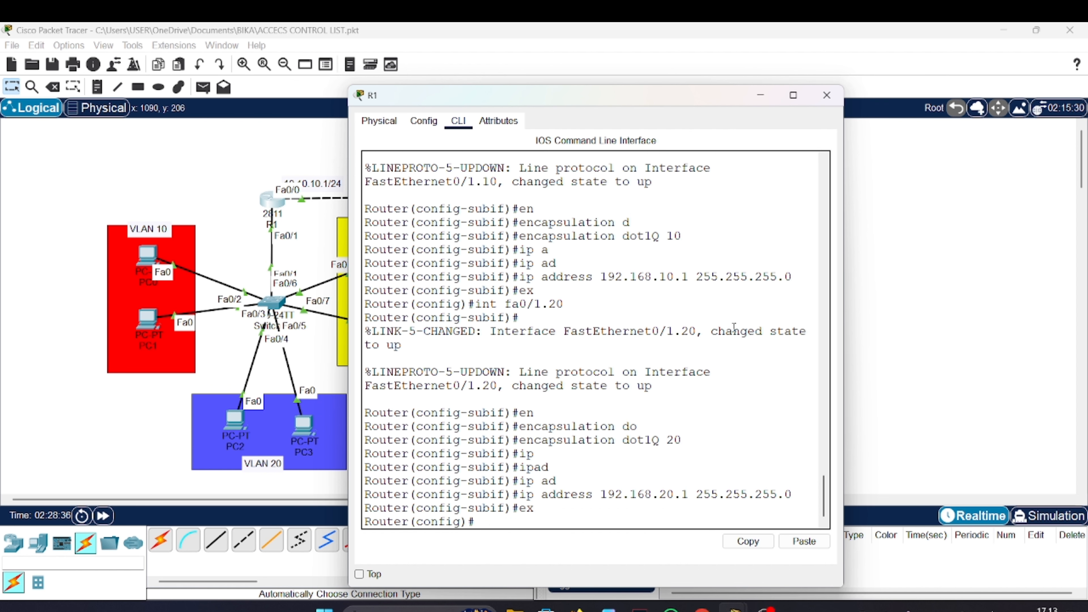
# Create R1's VLAN 30 subinterface with int fa0/1.30 by reusing the earlier interface command
pyautogui.press('Up')
pyautogui.press('Up')
pyautogui.press('Up')
pyautogui.press('Up')
pyautogui.press('Up')
pyautogui.press('Up')
pyautogui.press('Up')
pyautogui.press('Up')
pyautogui.press('Up')
pyautogui.press('BackSpace')
pyautogui.press('BackSpace')
pyautogui.press('BackSpace')
pyautogui.write('.30')
pyautogui.press('Return')
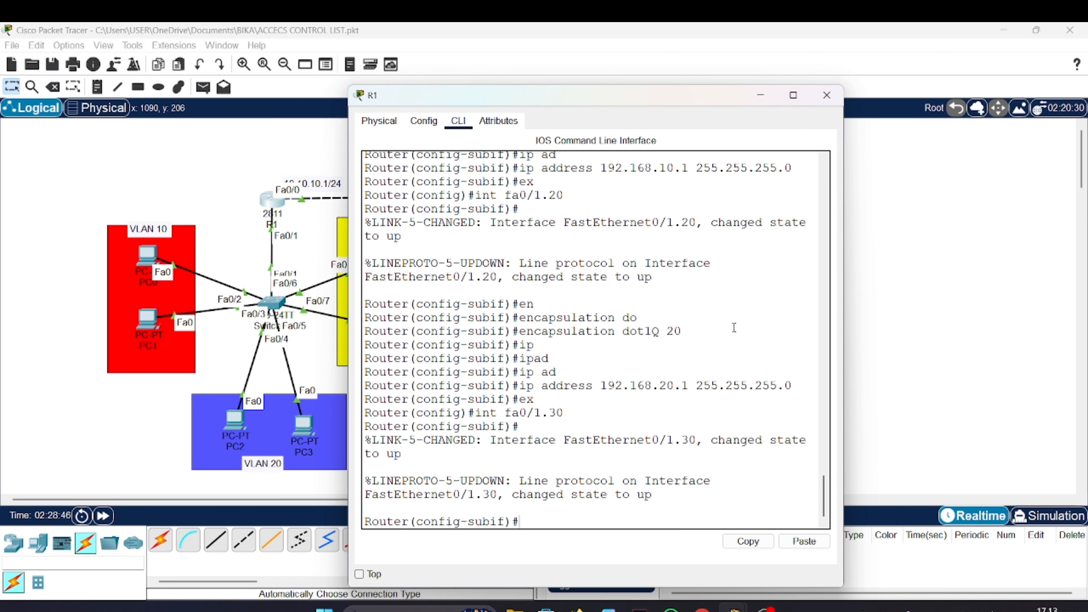
# Set encapsulation dot1Q 30 on R1's subinterface fa0/1.30
pyautogui.write('en')
pyautogui.press('Tab')
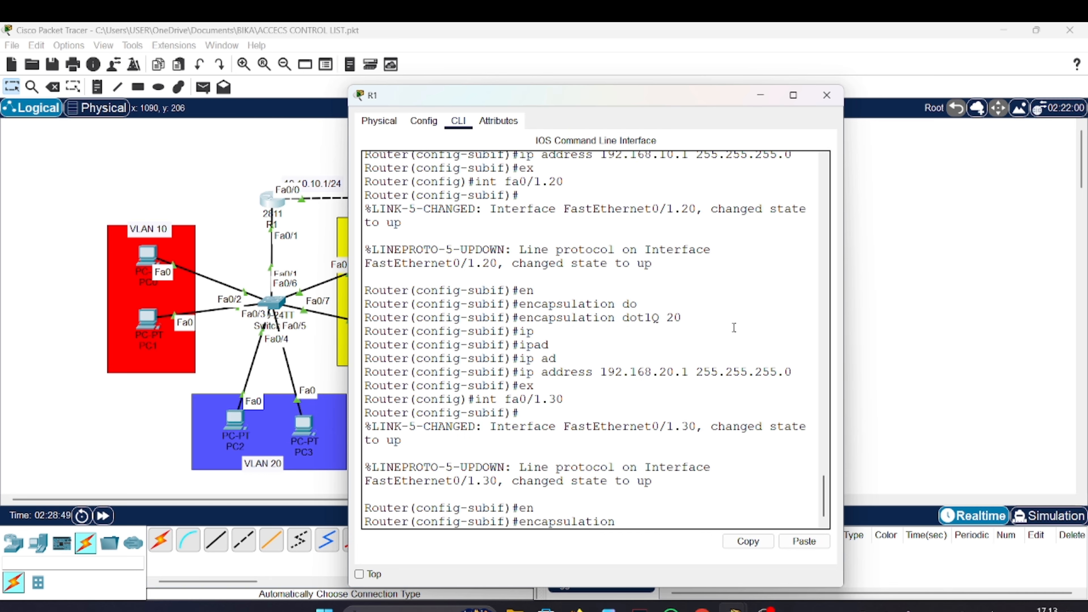
pyautogui.write('d')
pyautogui.press('Tab')
pyautogui.write('30')
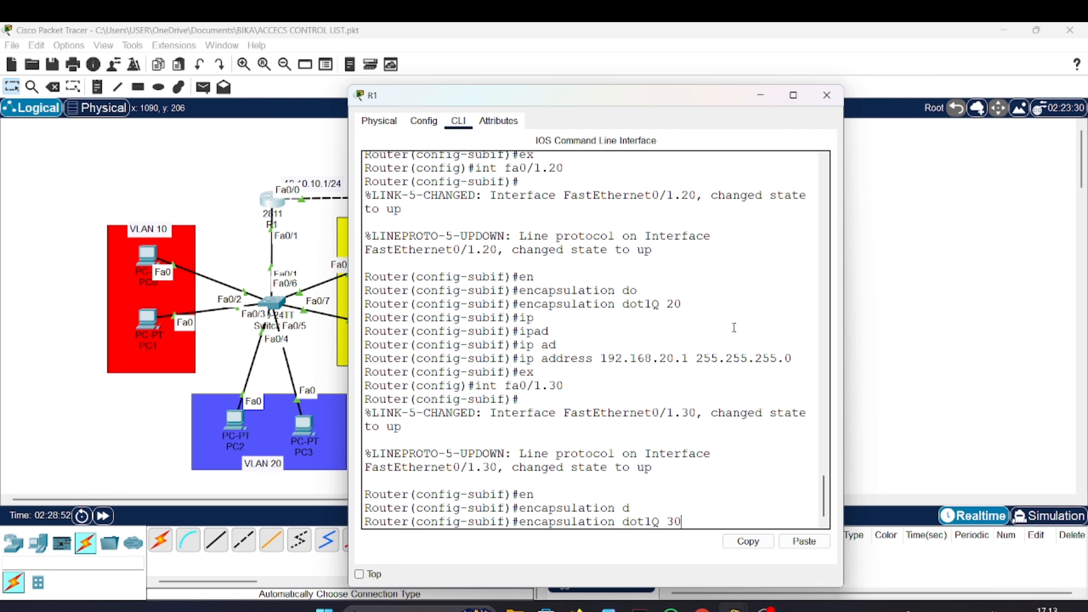
pyautogui.press('Return')
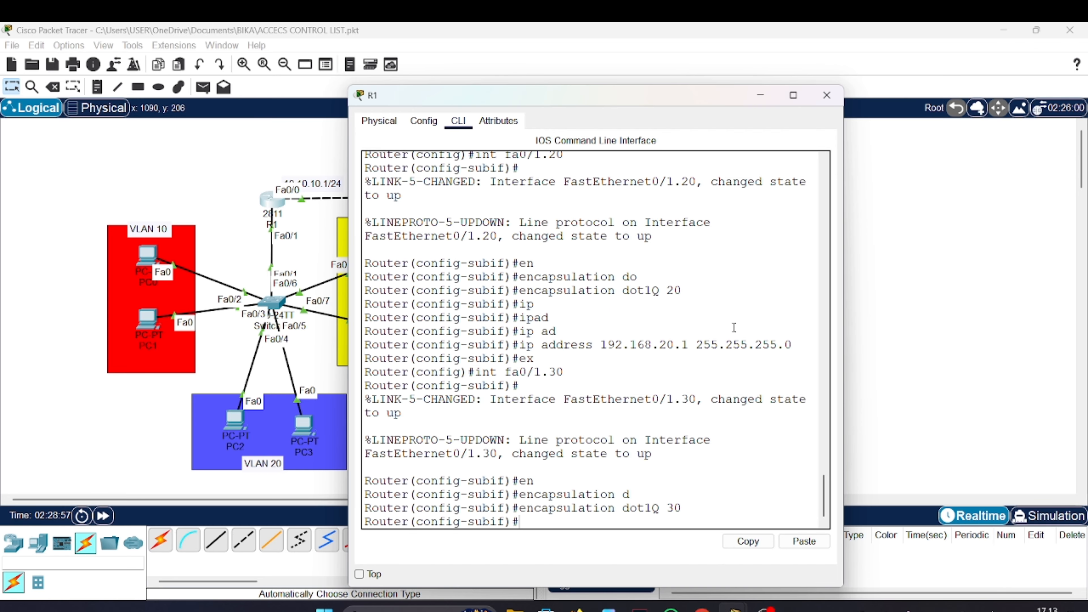
# Assign IP address 192.168.30.1 with mask 255.255.255.0 to subinterface fa0/1.30, exit it, and close R1's window
pyautogui.write('ip ad')
pyautogui.press('Tab')
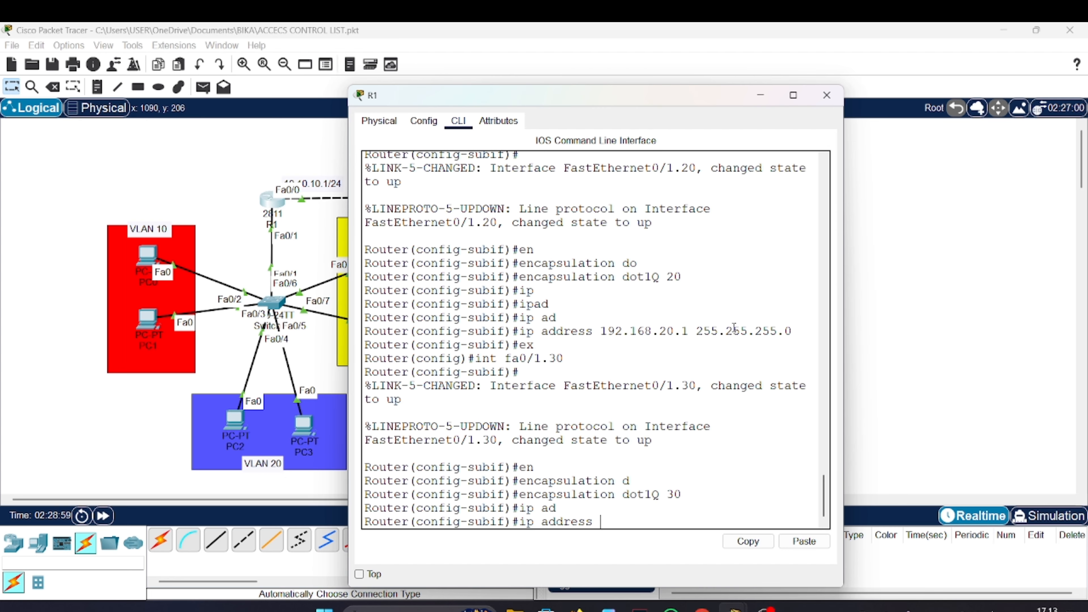
pyautogui.write('192.168.30.1 255.2')
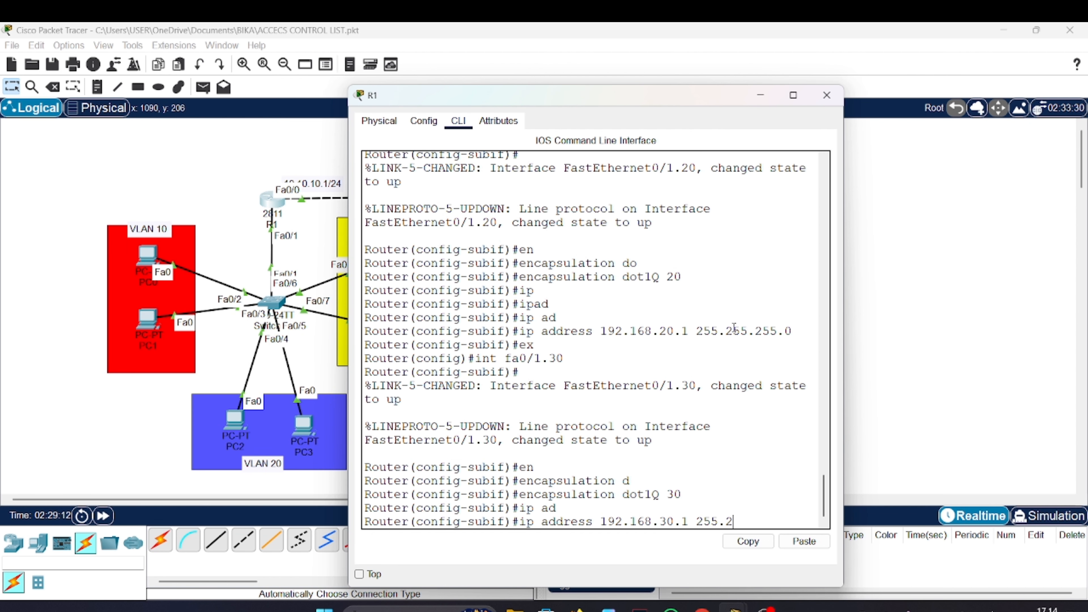
pyautogui.write('55.255.0')
pyautogui.press('Return')
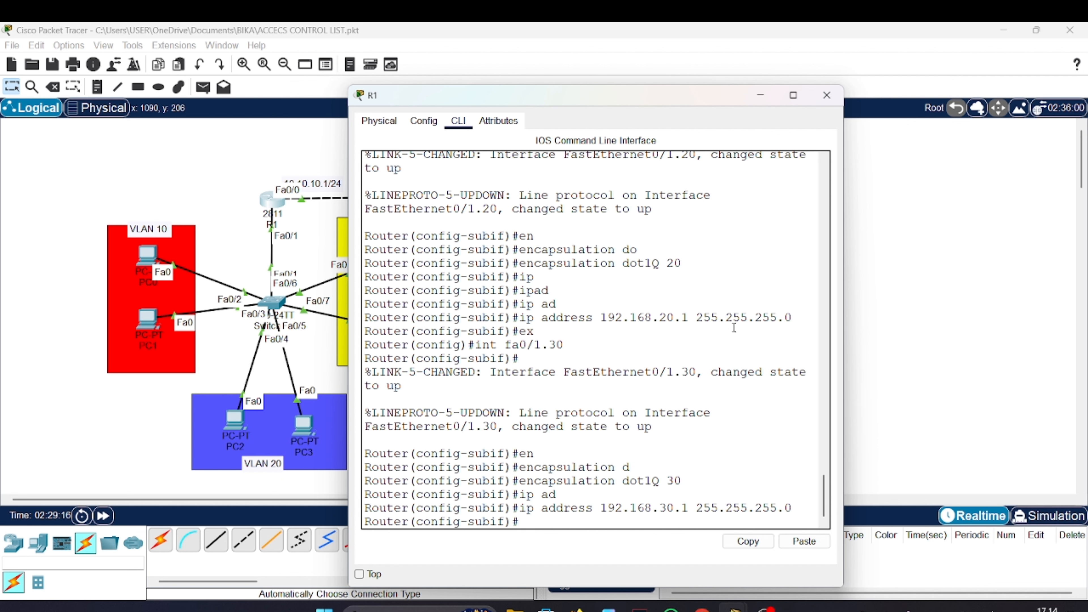
pyautogui.write('ex')
pyautogui.press('Return')
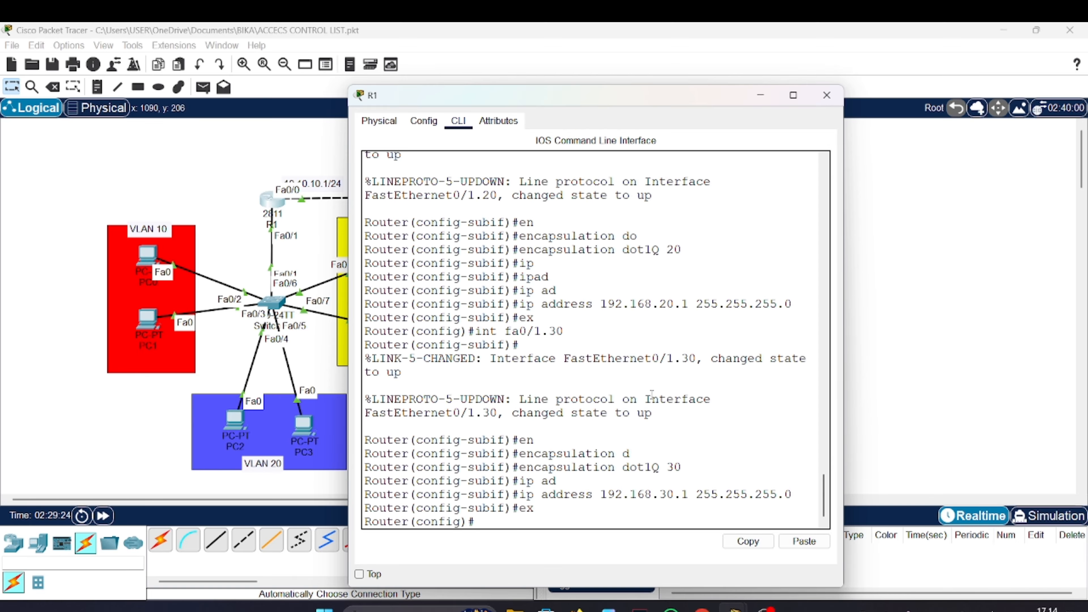
pyautogui.click(826, 94)
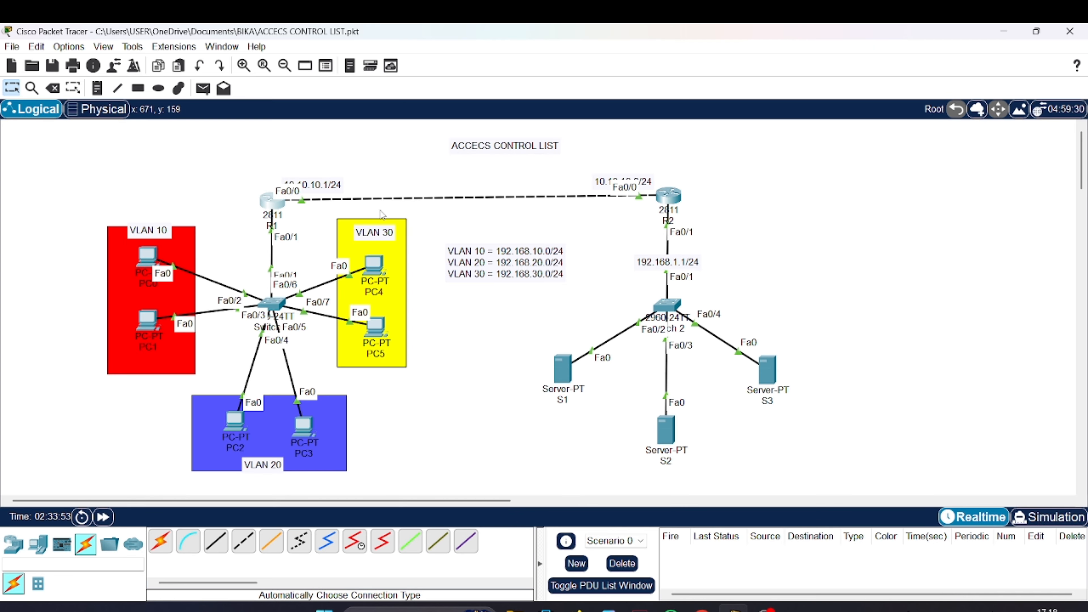
# Reopen R1's command line and enter the VLAN 10 DHCP pool with ip dhcp pool vlan10
pyautogui.click(274, 210)
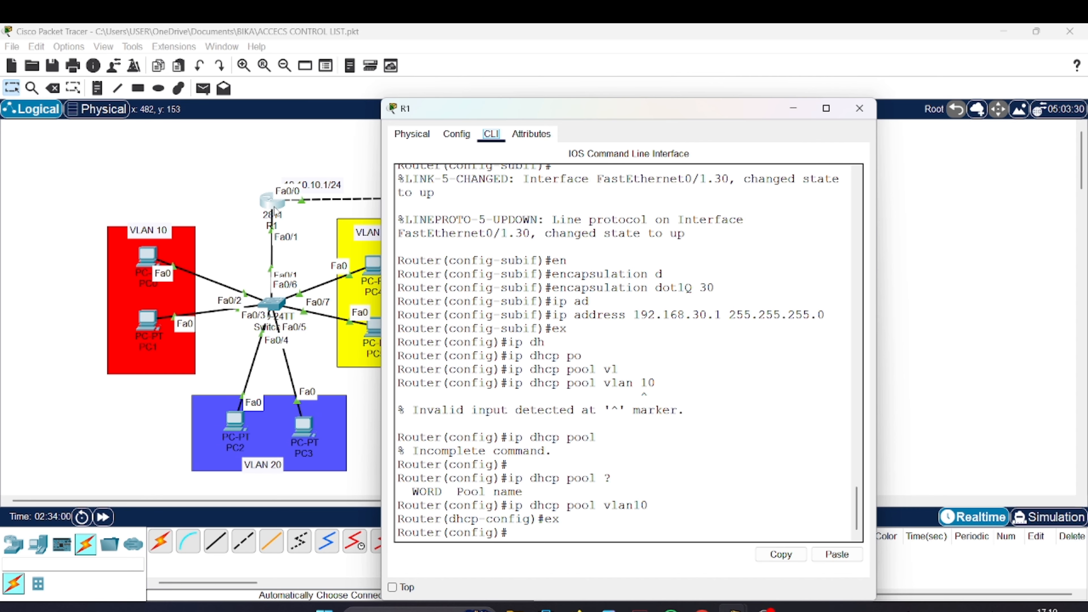
pyautogui.click(274, 210)
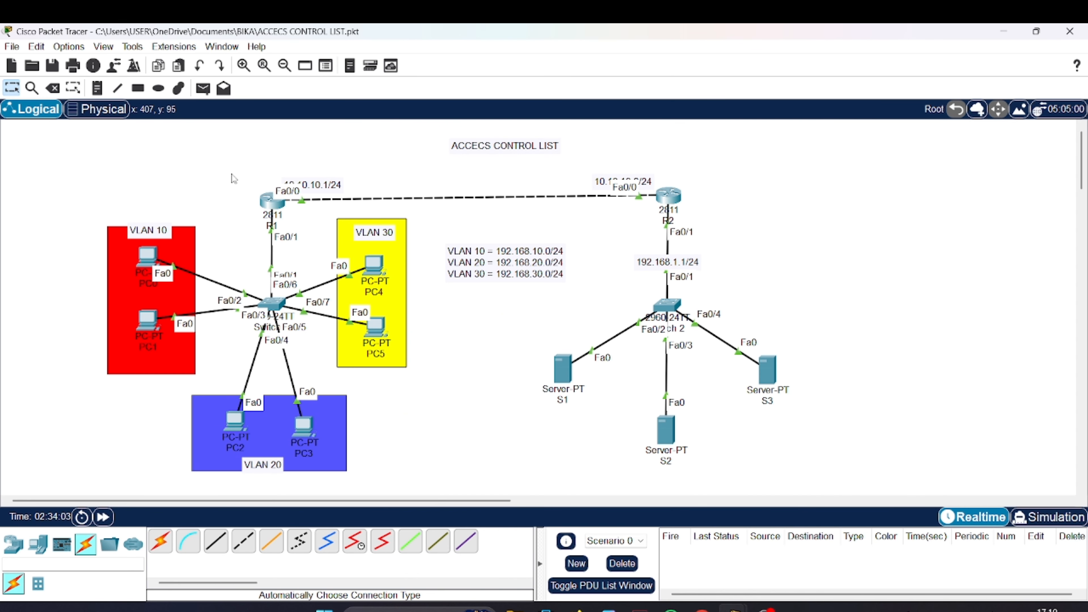
pyautogui.click(273, 204)
pyautogui.write('ip ')
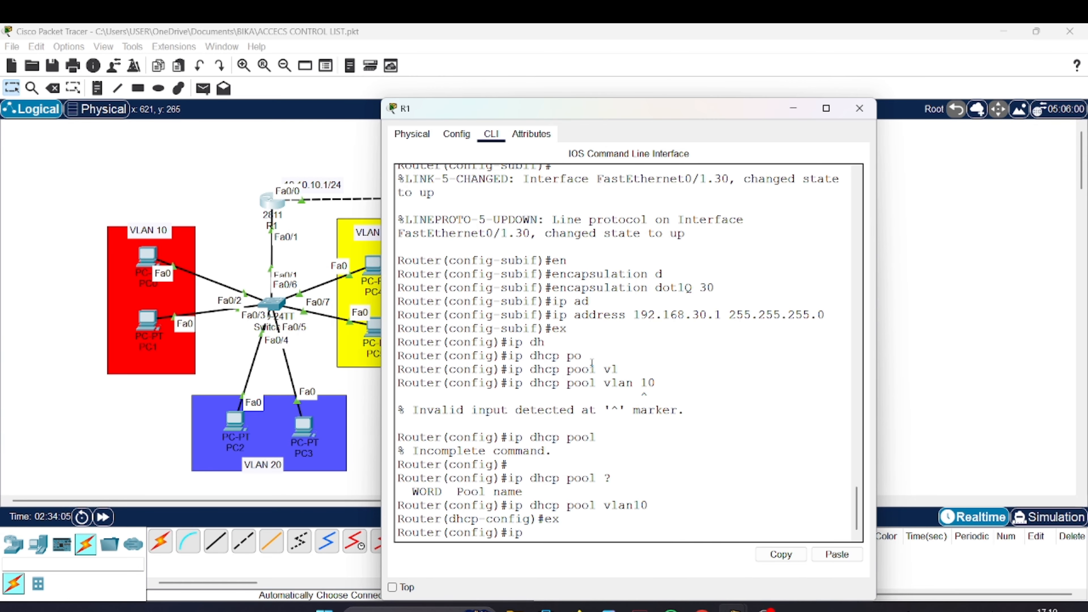
pyautogui.write('dh')
pyautogui.press('Tab')
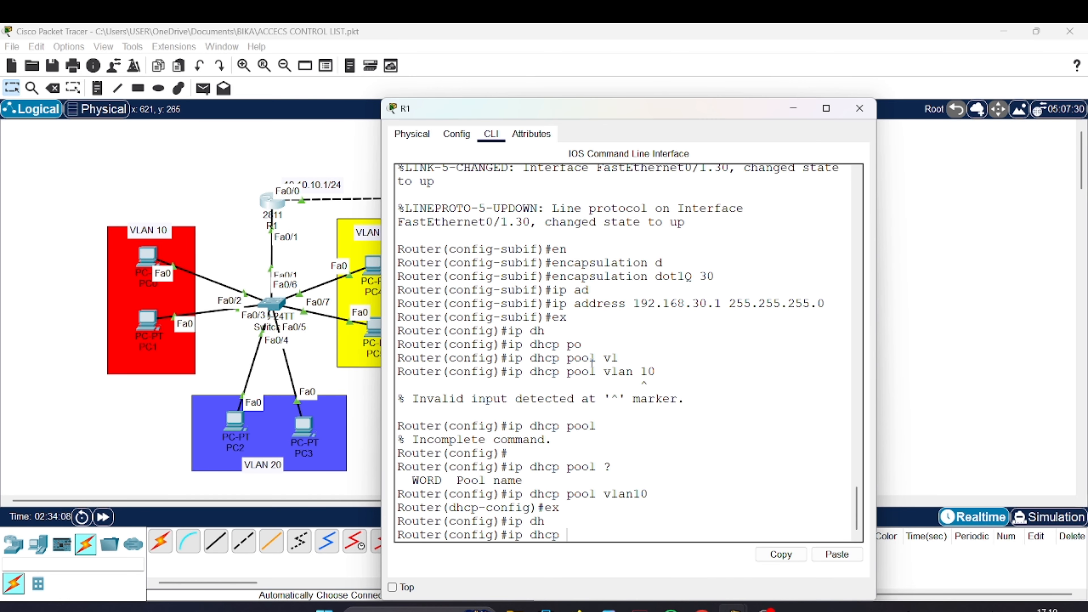
pyautogui.write('po')
pyautogui.press('Tab')
pyautogui.write('v')
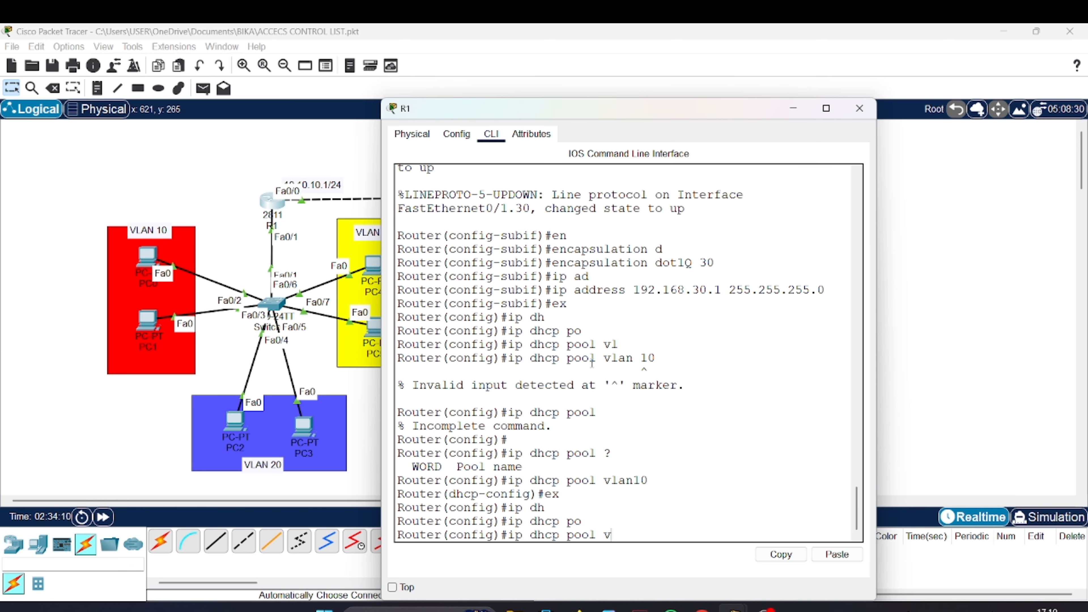
pyautogui.press('BackSpace')
pyautogui.press('BackSpace')
pyautogui.press('BackSpace')
pyautogui.write('l vlan10')
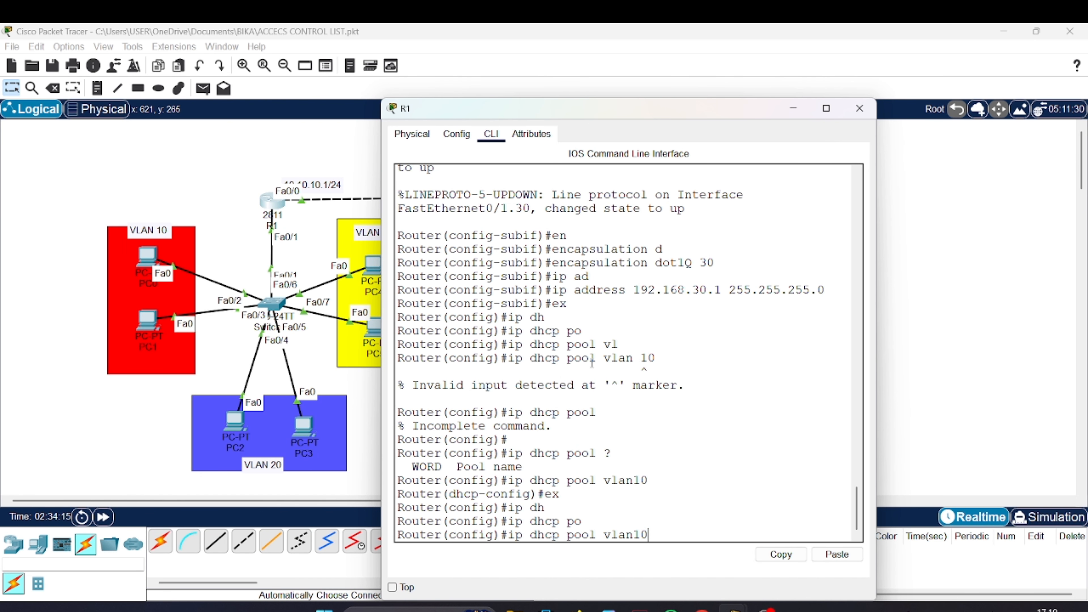
pyautogui.press('Return')
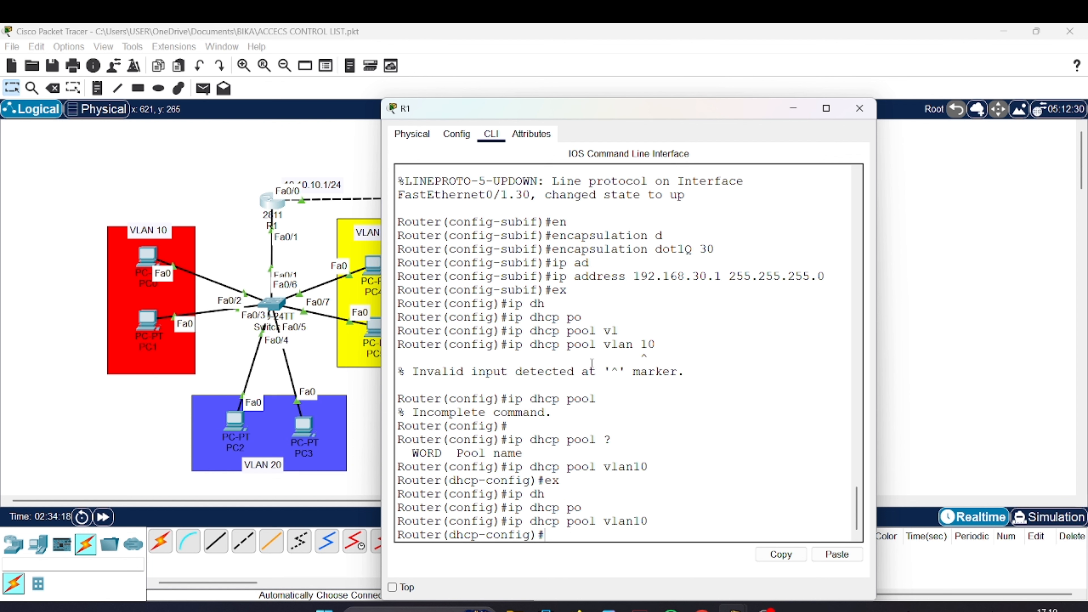
# Set the vlan10 DHCP pool's network to 192.168.10.0 with mask 255.255.255.0
pyautogui.write('net')
pyautogui.press('Tab')
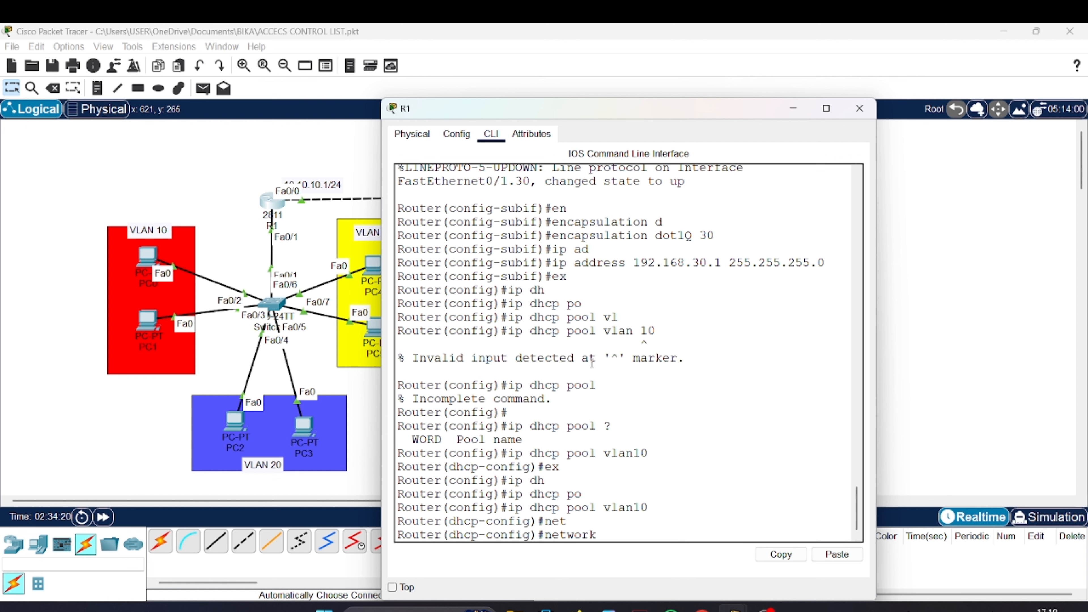
pyautogui.write('192.168.10.0 255.255.255')
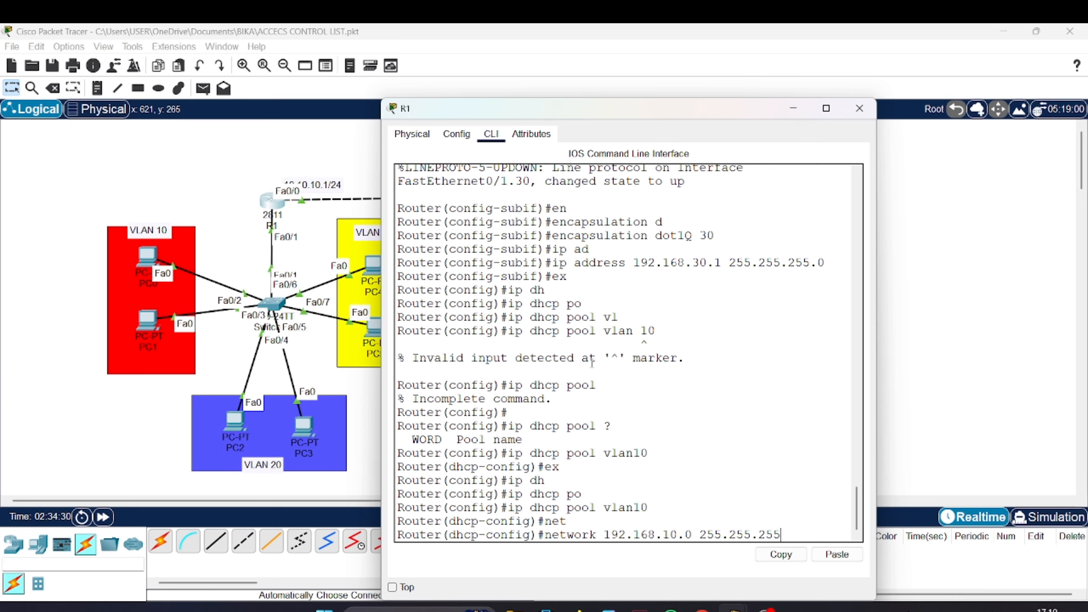
pyautogui.write('.0')
pyautogui.press('Return')
# Set the vlan10 DHCP pool's default router to 192.168.10.1
pyautogui.write('de')
pyautogui.press('Tab')
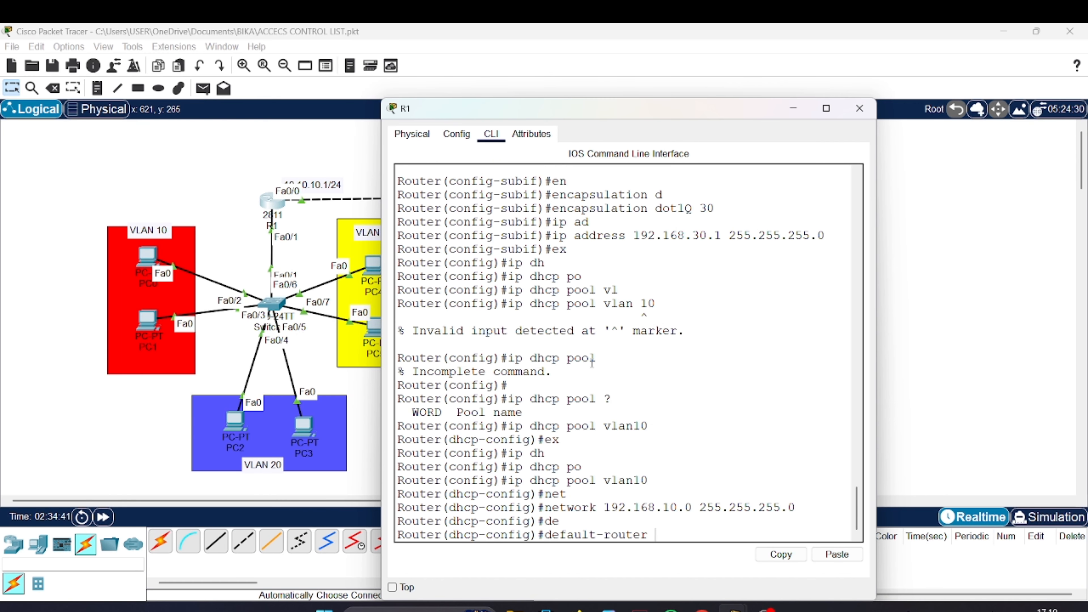
pyautogui.write('192.168.10.1')
pyautogui.press('Return')
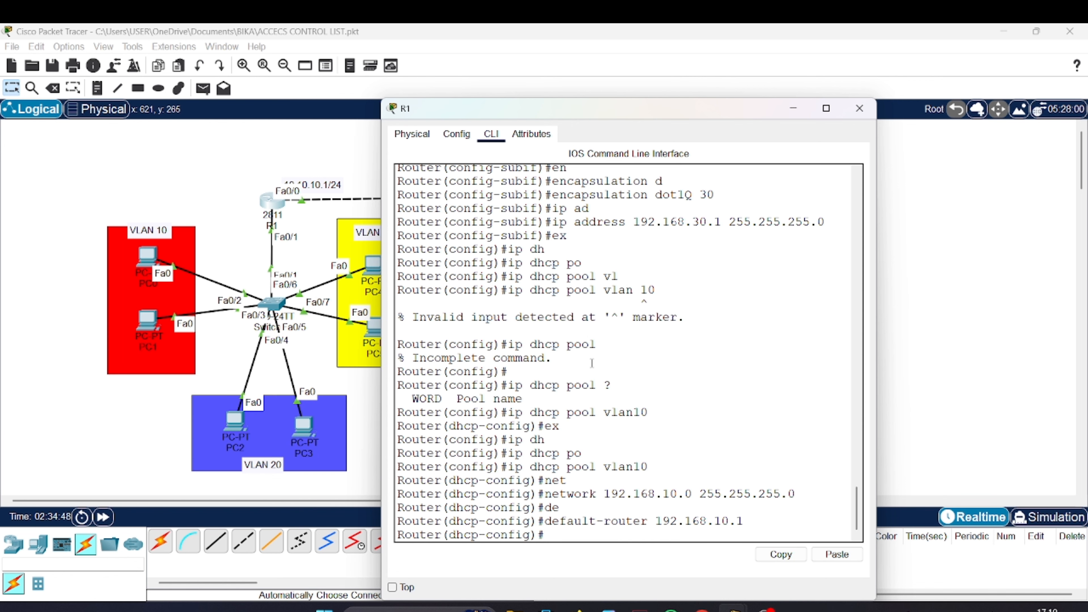
# Set the vlan10 DHCP pool's DNS server to 8.8.8.8 and exit to global configuration mode
pyautogui.write('d')
pyautogui.write('n')
pyautogui.press('Tab')
pyautogui.write('8.8.8.8')
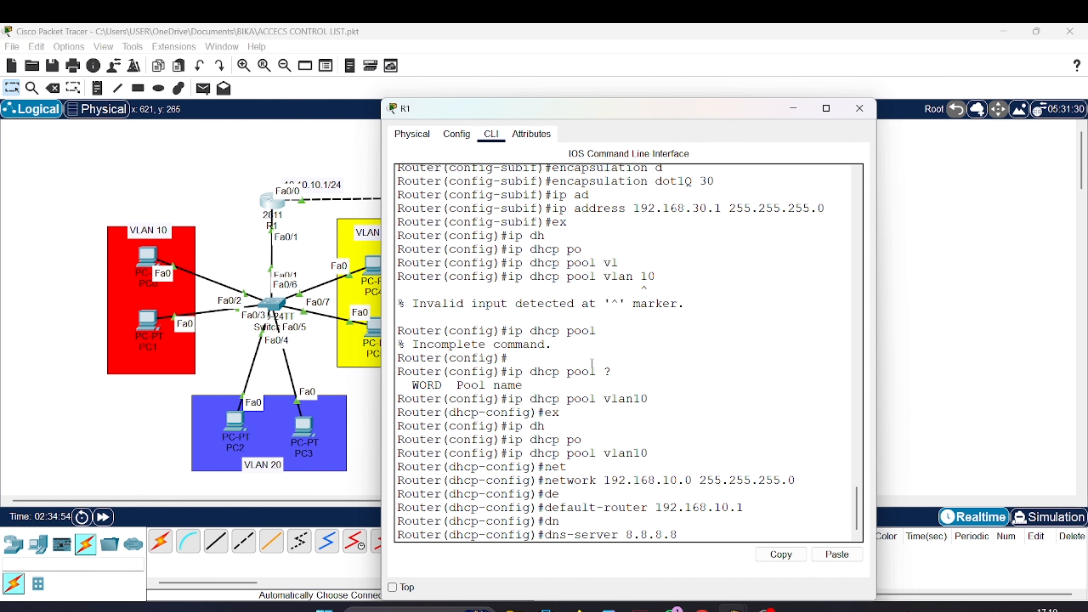
pyautogui.press('Return')
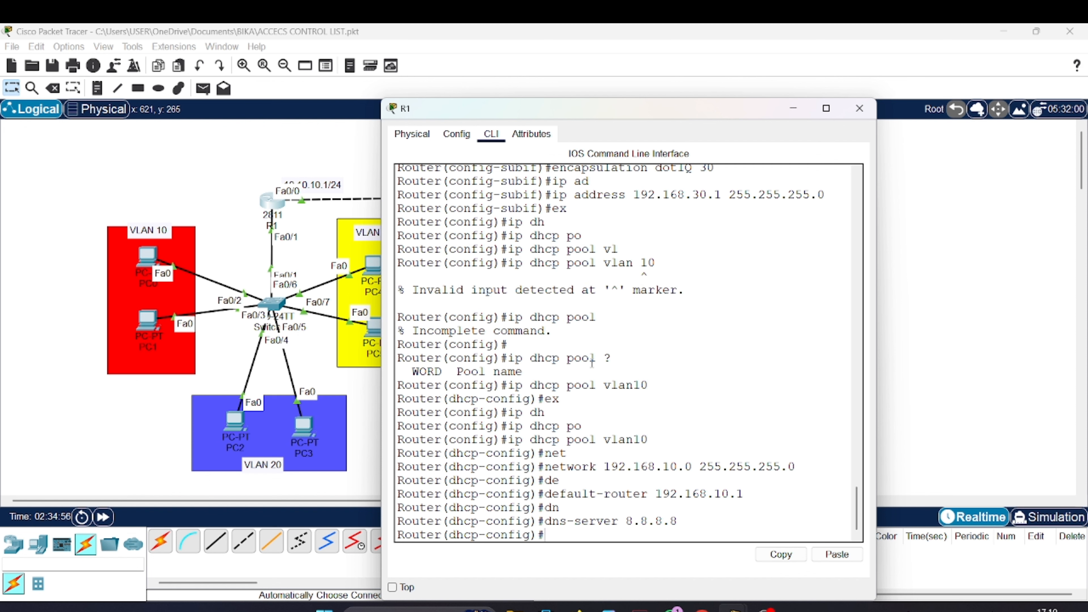
pyautogui.write('ex')
pyautogui.press('Return')
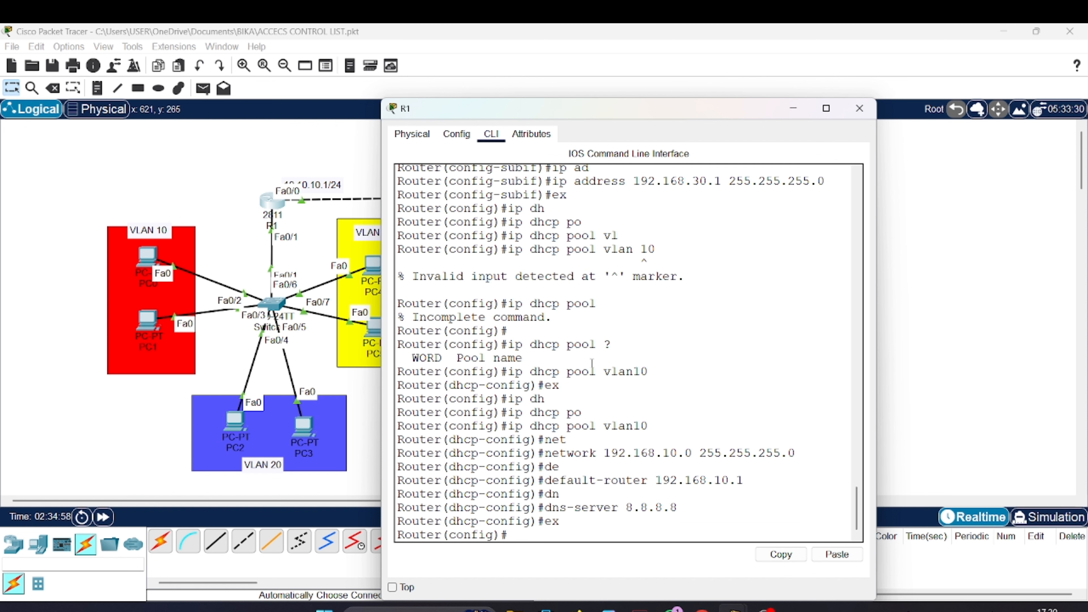
# Create R1's VLAN 20 DHCP pool with ip dhcp pool vlan20
pyautogui.write('ip dh')
pyautogui.press('Tab')
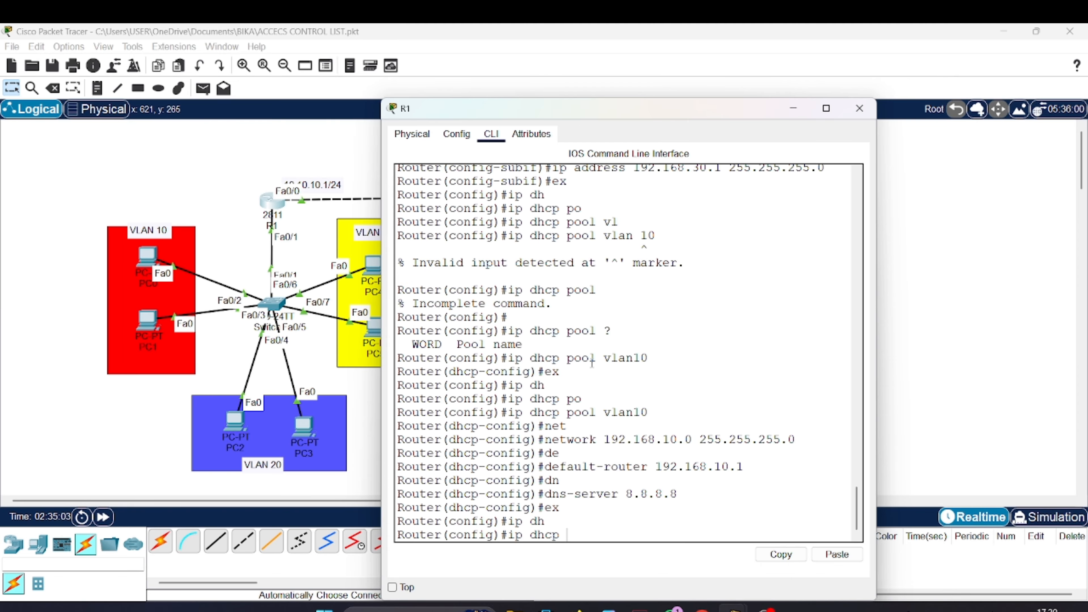
pyautogui.write('pool vlan')
pyautogui.press('BackSpace')
pyautogui.write('20')
pyautogui.press('Return')
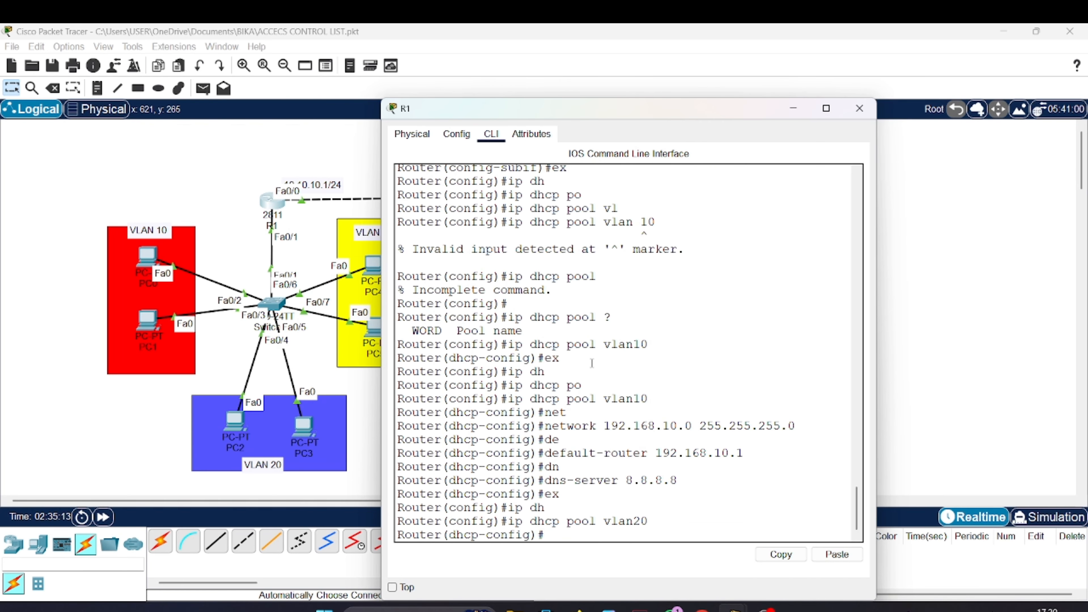
# Set the vlan20 DHCP pool's network to 192.168.20.0 with mask 255.255.255.0
pyautogui.write('net')
pyautogui.press('Tab')
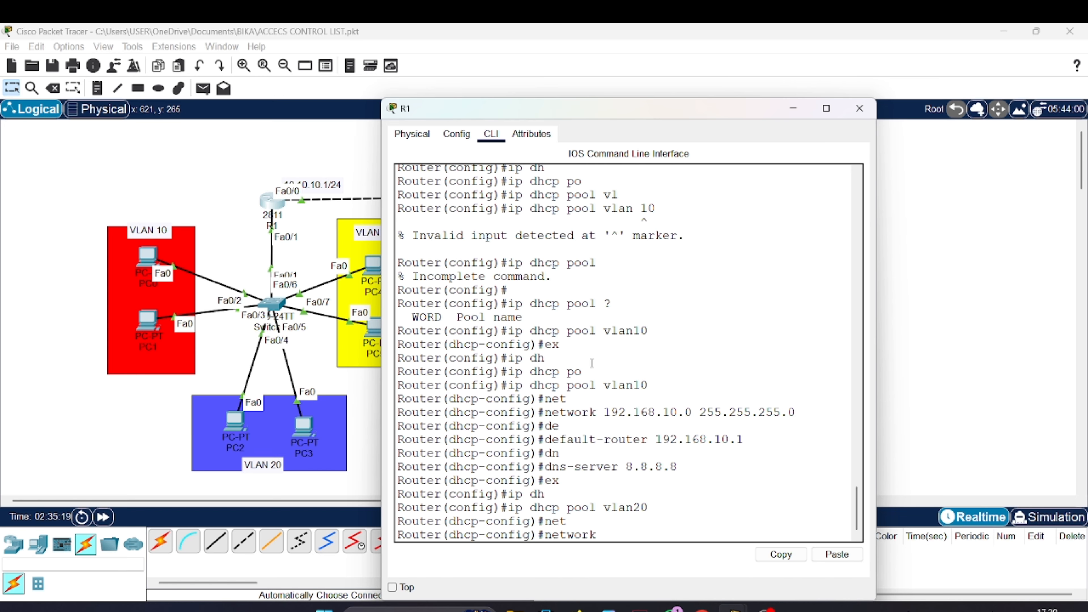
pyautogui.write('192.168.20.0 255.255.25.')
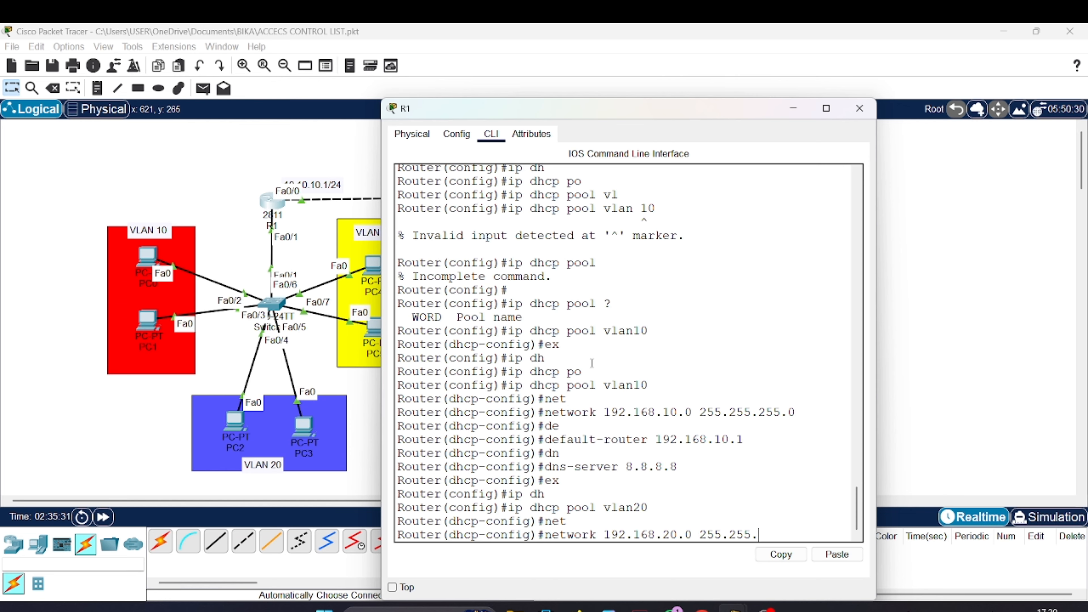
pyautogui.press('BackSpace')
pyautogui.write('55.0')
pyautogui.press('Return')
# Set the vlan20 DHCP pool's default router to 192.168.20.1
pyautogui.write('de')
pyautogui.press('Tab')
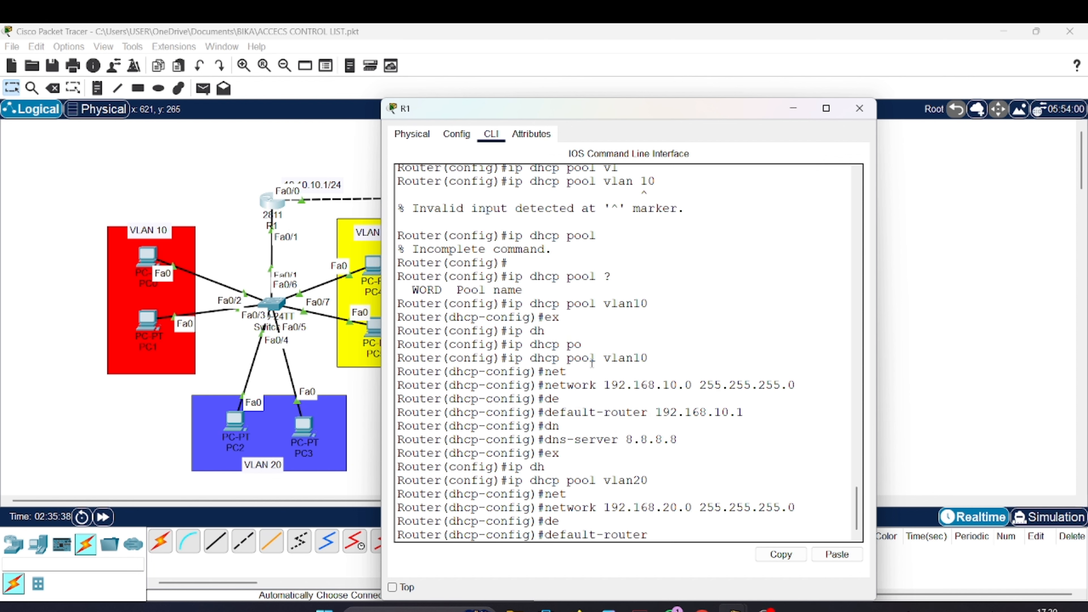
pyautogui.write('192.168.20.1')
pyautogui.press('Return')
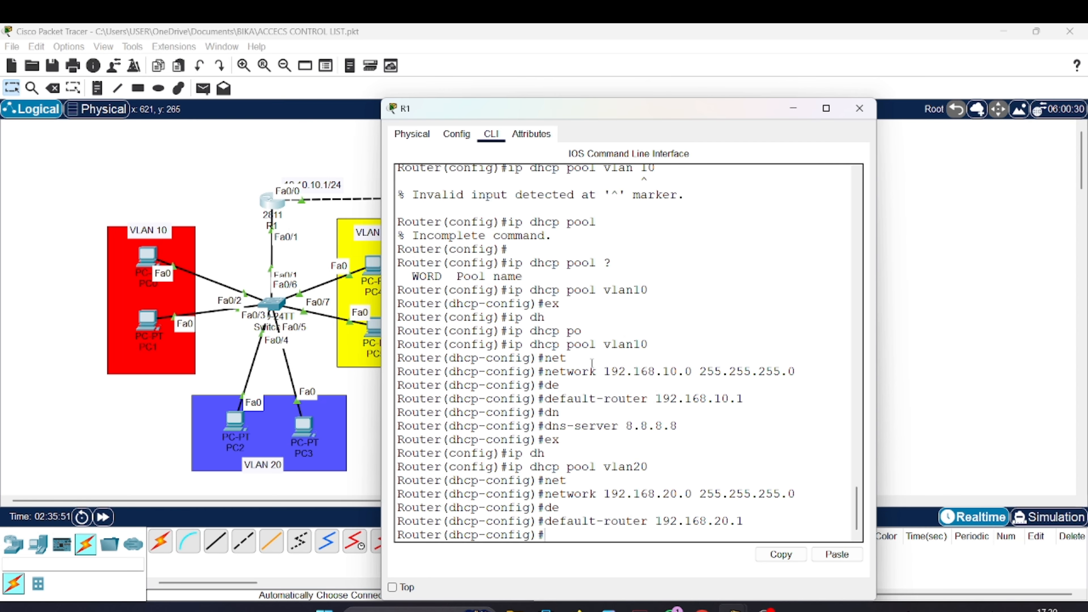
# Set the vlan20 DHCP pool's DNS server to 8.8.8.8 and exit to global configuration mode
pyautogui.write('d')
pyautogui.write('n')
pyautogui.press('Tab')
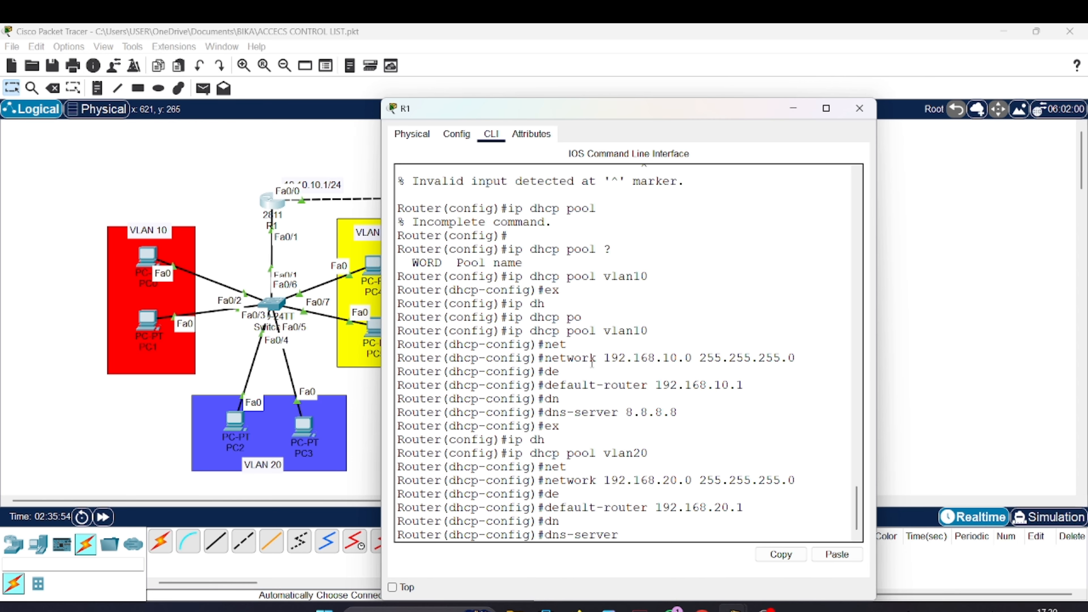
pyautogui.write('8.8.8.8')
pyautogui.press('Return')
pyautogui.write('ex')
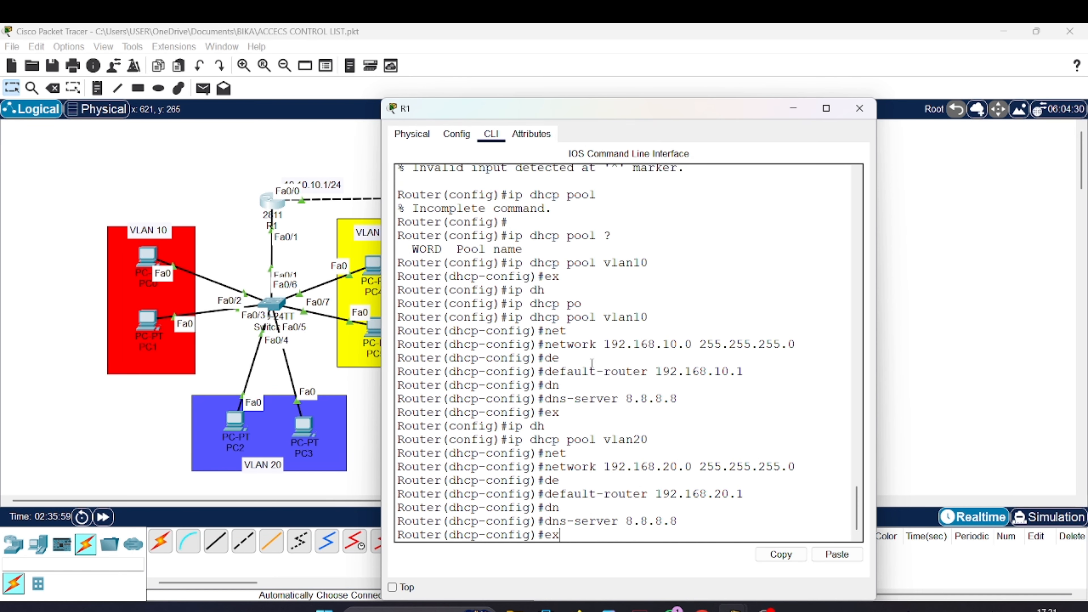
pyautogui.press('Return')
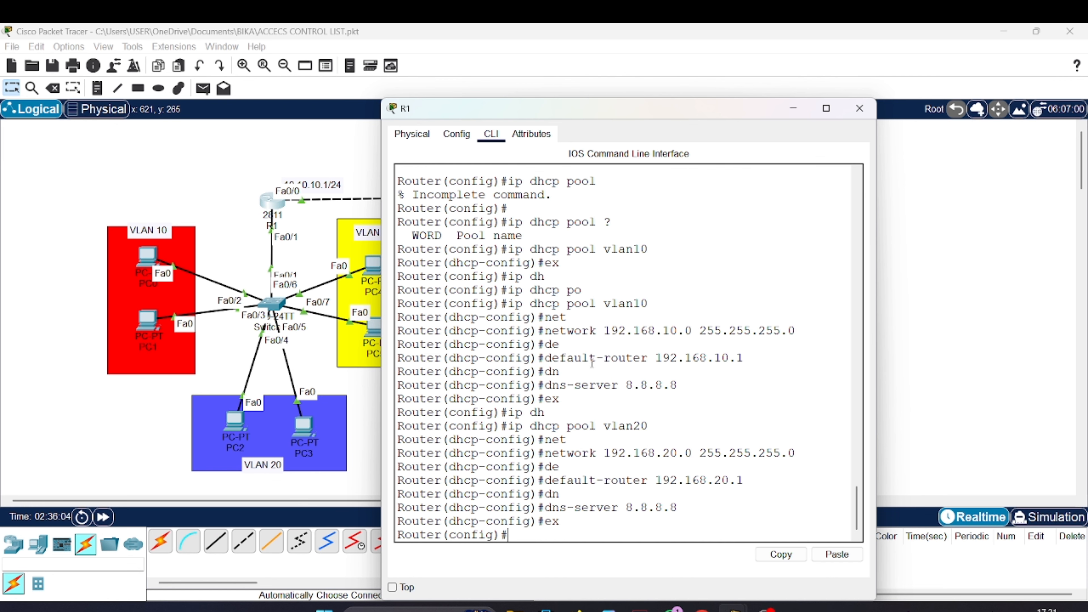
# Create R1's VLAN 30 DHCP pool with ip dhcp pool vlan30
pyautogui.write('ip dh')
pyautogui.press('Tab')
pyautogui.write('p')
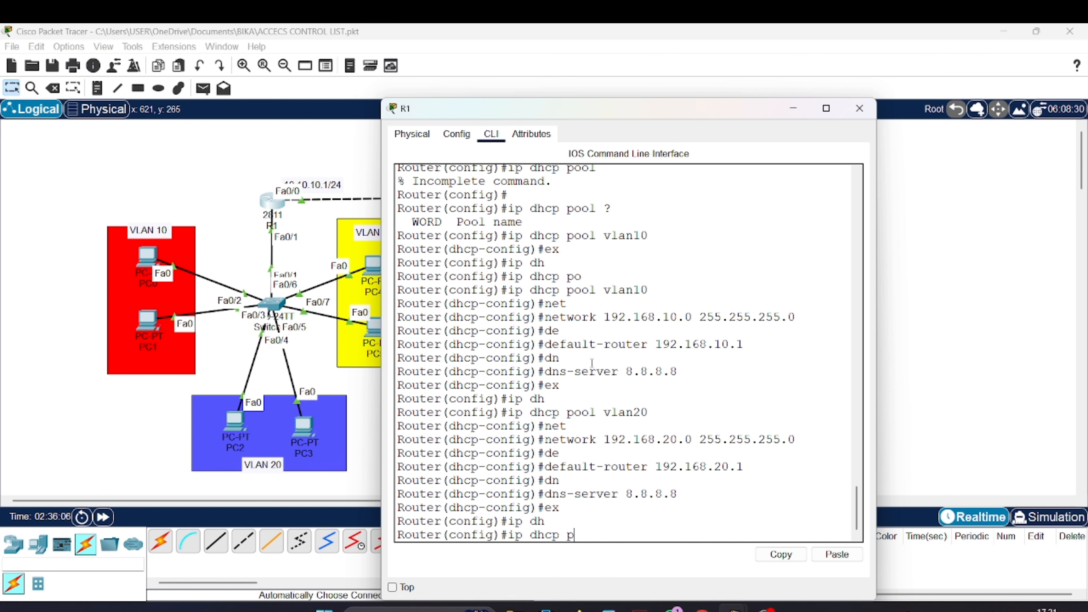
pyautogui.write('ool vlan30')
pyautogui.press('Return')
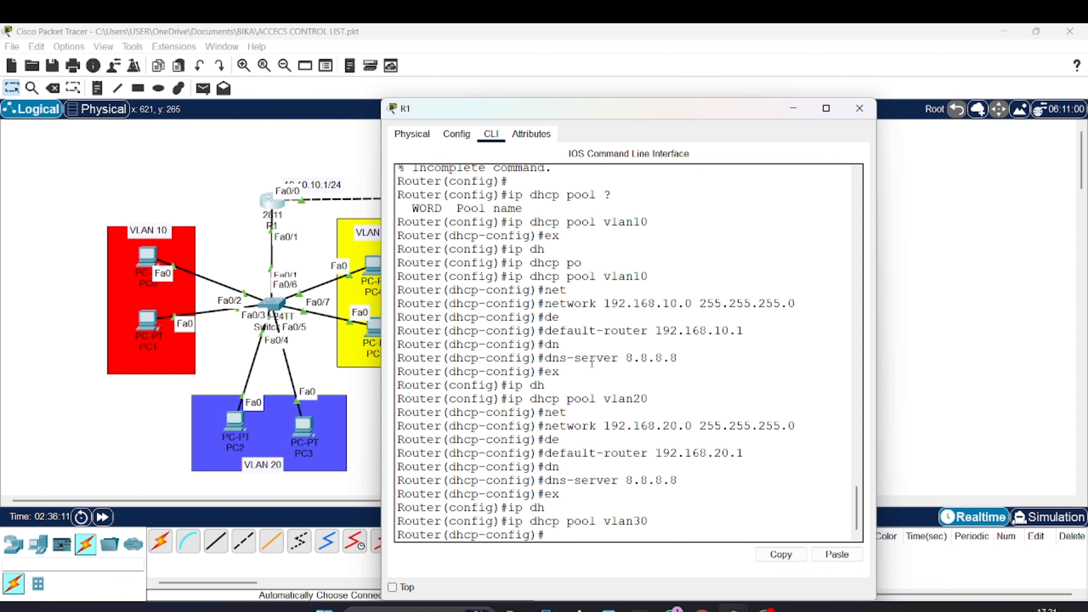
# Set the vlan30 DHCP pool's network to 192.168.30.0 with mask 255.255.255.0
pyautogui.write('net')
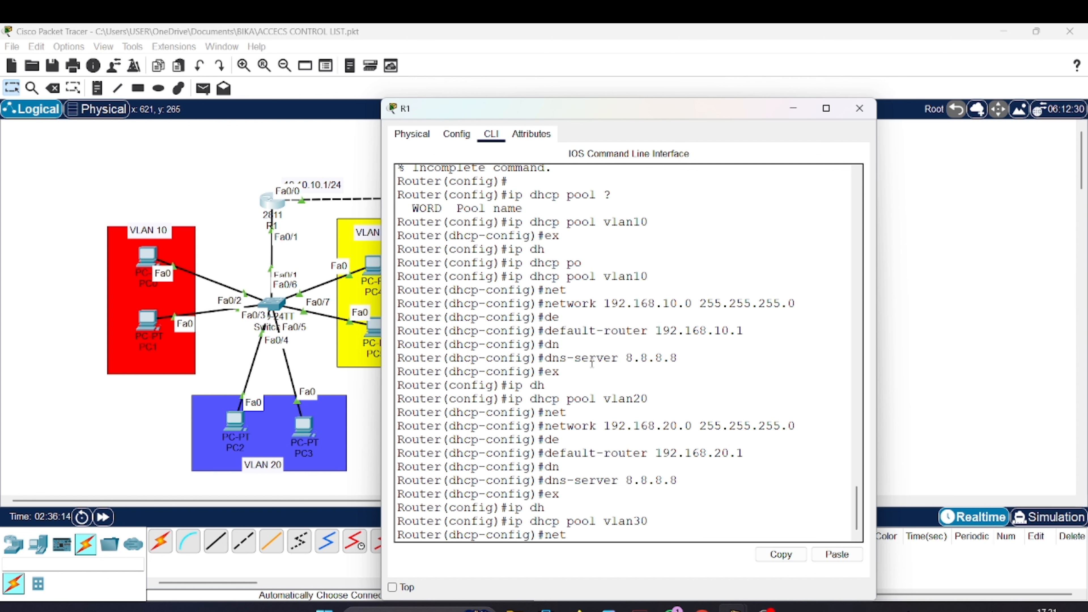
pyautogui.press('Tab')
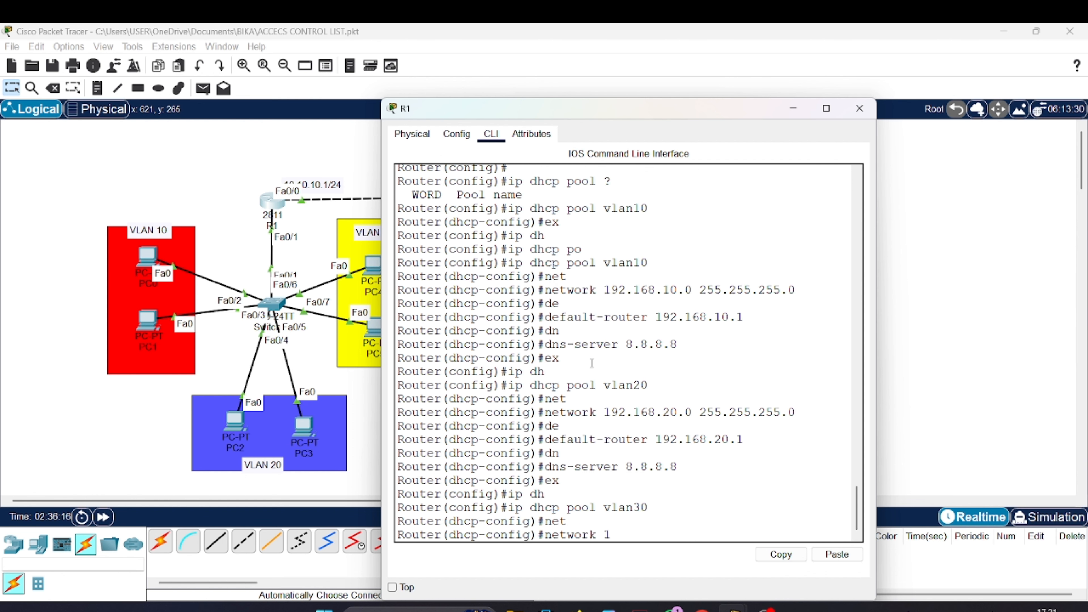
pyautogui.write('192.268')
pyautogui.press('BackSpace')
pyautogui.press('BackSpace')
pyautogui.press('BackSpace')
pyautogui.write('168.30.0 255.255.')
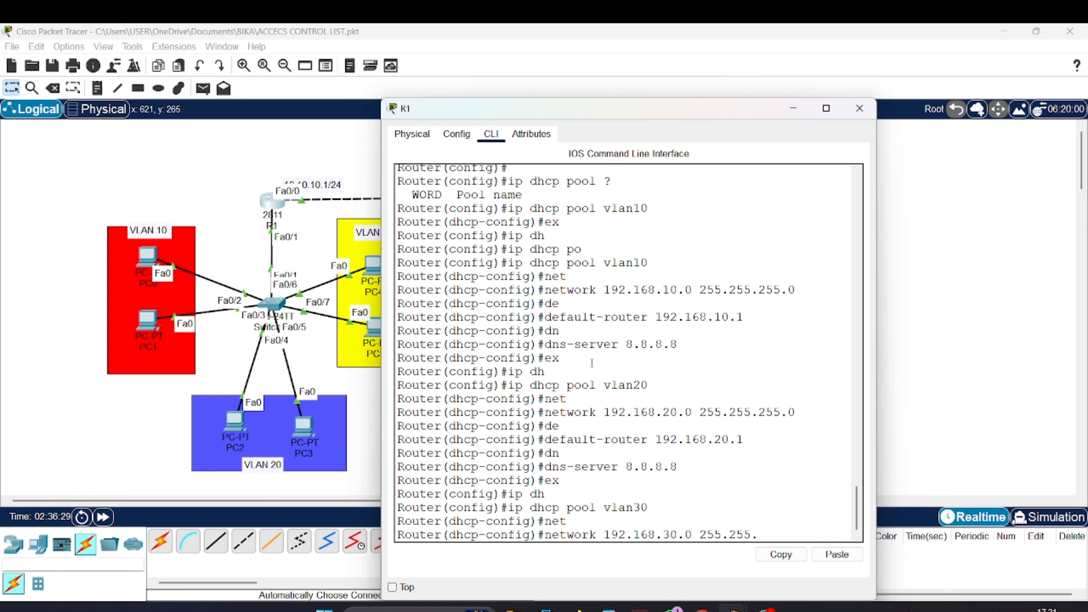
pyautogui.write('255.0')
pyautogui.press('Return')
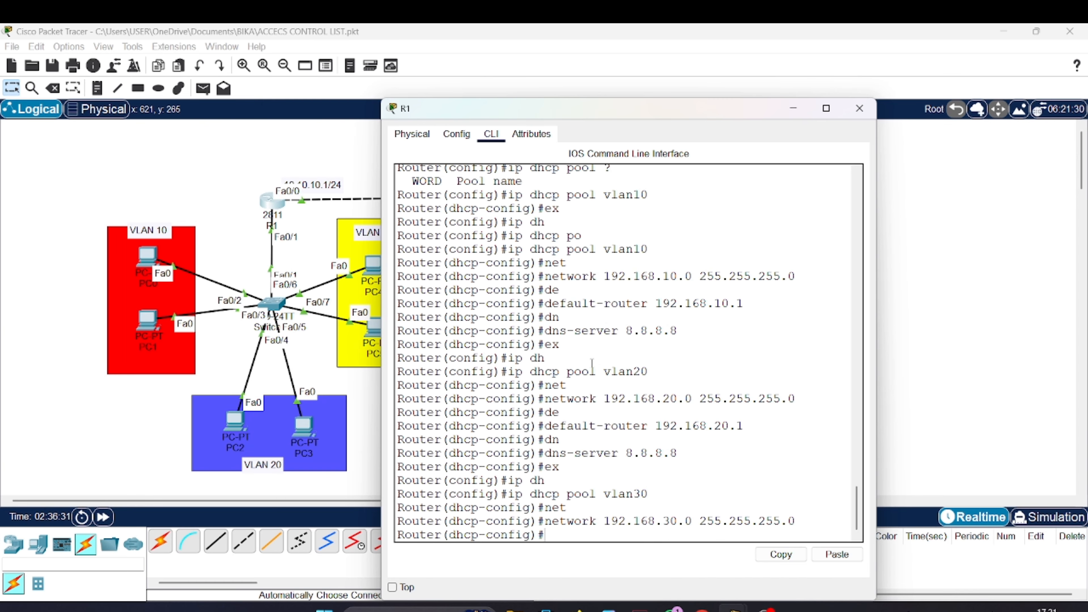
# Set the vlan30 DHCP pool's default router to 192.168.30.1
pyautogui.write('de')
pyautogui.press('Tab')
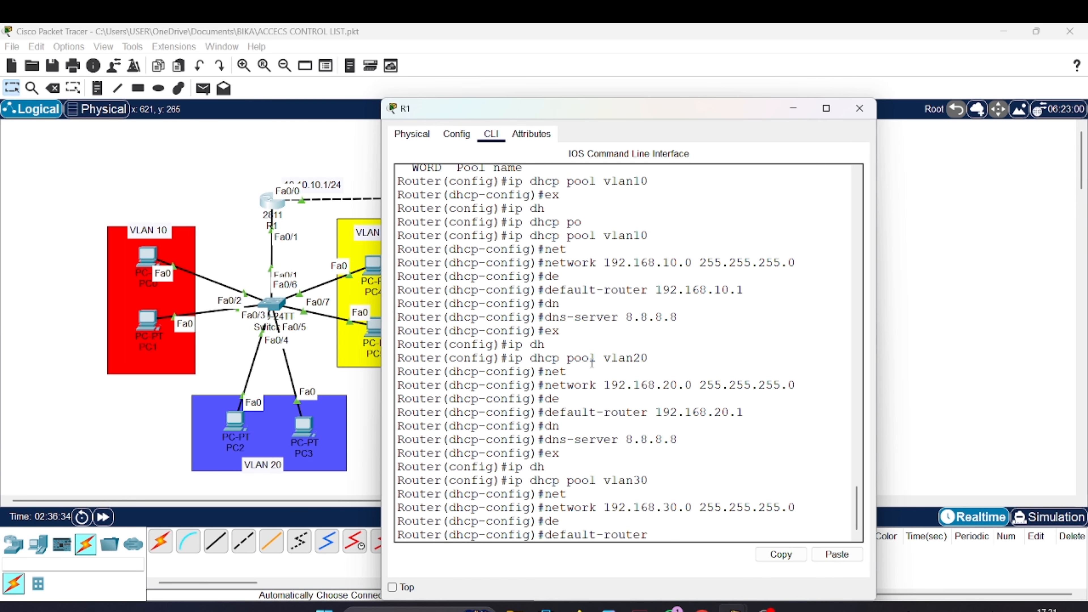
pyautogui.write('1921.68')
pyautogui.press('Left')
pyautogui.press('Left')
pyautogui.press('BackSpace')
pyautogui.press('Left')
pyautogui.write('.')
pyautogui.write('3')
pyautogui.write('20')
pyautogui.press('BackSpace')
pyautogui.press('BackSpace')
pyautogui.write('30')
pyautogui.press('Return')
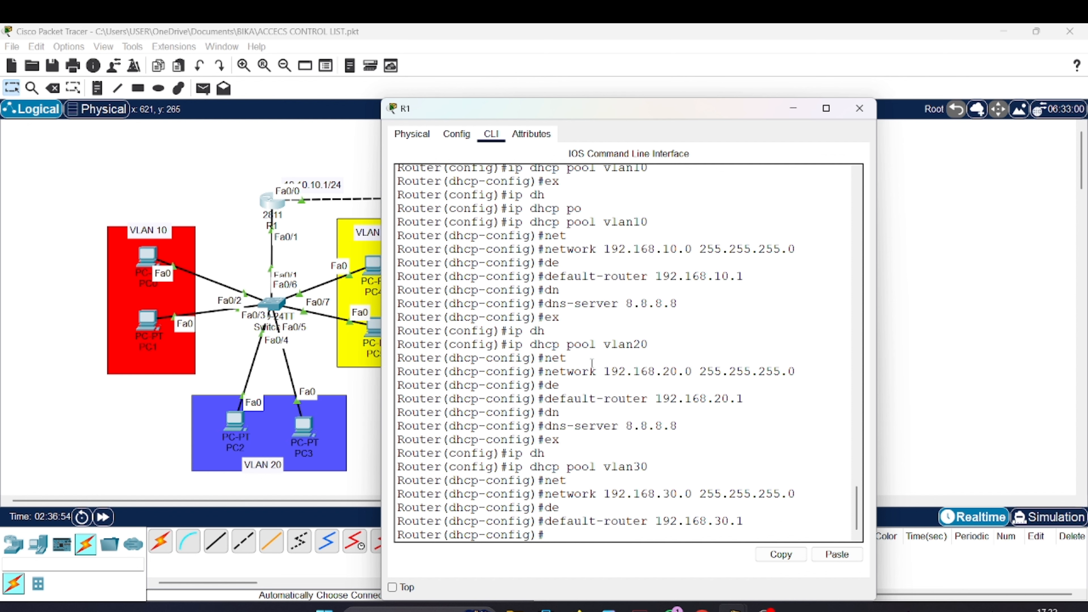
pyautogui.write('de')
pyautogui.press('Tab')
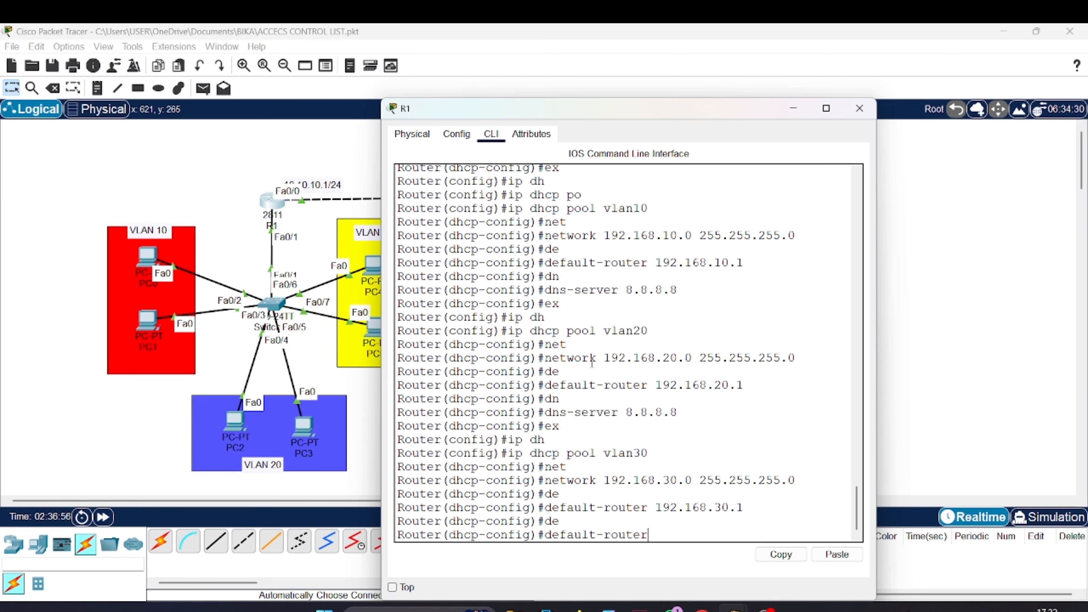
pyautogui.press('BackSpace')
pyautogui.press('BackSpace')
pyautogui.press('BackSpace')
pyautogui.press('BackSpace')
pyautogui.press('BackSpace')
pyautogui.press('BackSpace')
pyautogui.press('BackSpace')
pyautogui.press('BackSpace')
pyautogui.press('BackSpace')
pyautogui.press('BackSpace')
pyautogui.press('BackSpace')
# Set the vlan30 DHCP pool's DNS server to 8.8.8.8 and exit to global configuration mode
pyautogui.write('n')
pyautogui.press('Tab')
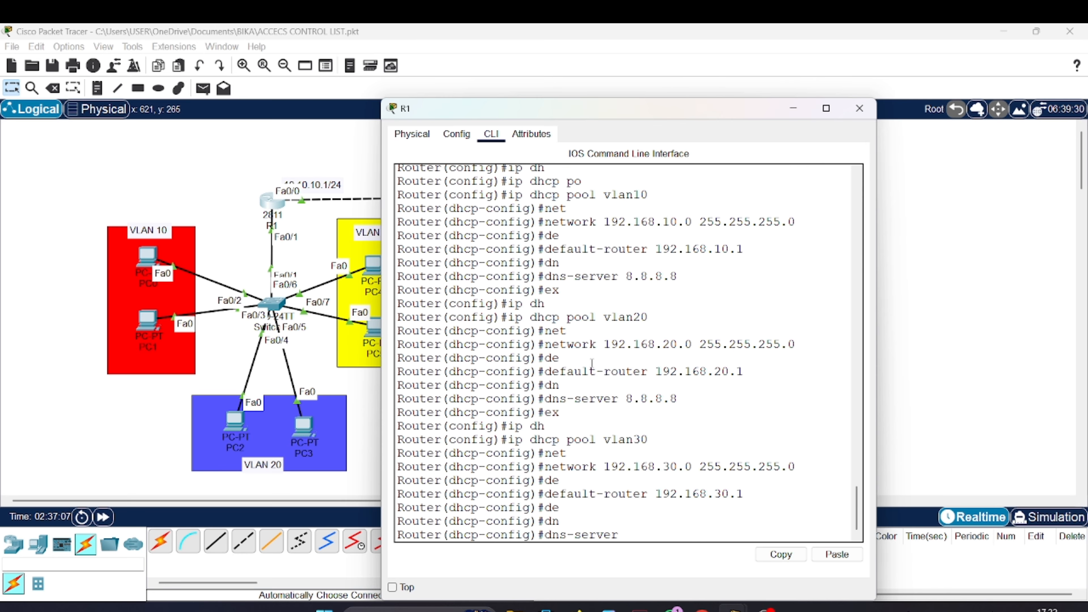
pyautogui.write('8.8.8.8')
pyautogui.press('Return')
pyautogui.write('ex')
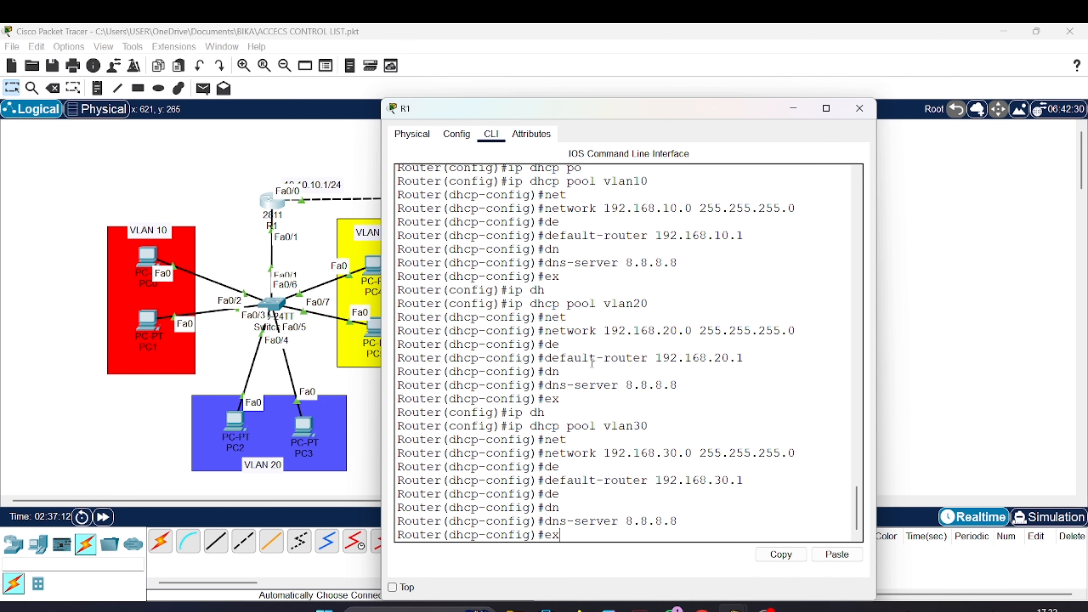
pyautogui.press('Return')
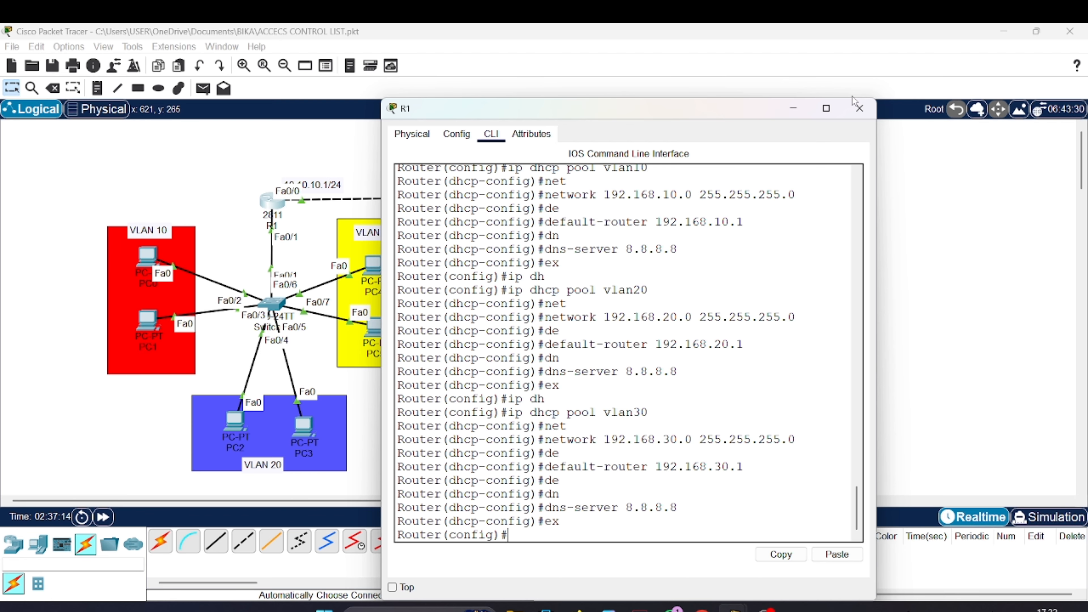
# Close R1's window and switch PC0's IPv4 configuration in VLAN 10 from Static to DHCP
pyautogui.click(866, 116)
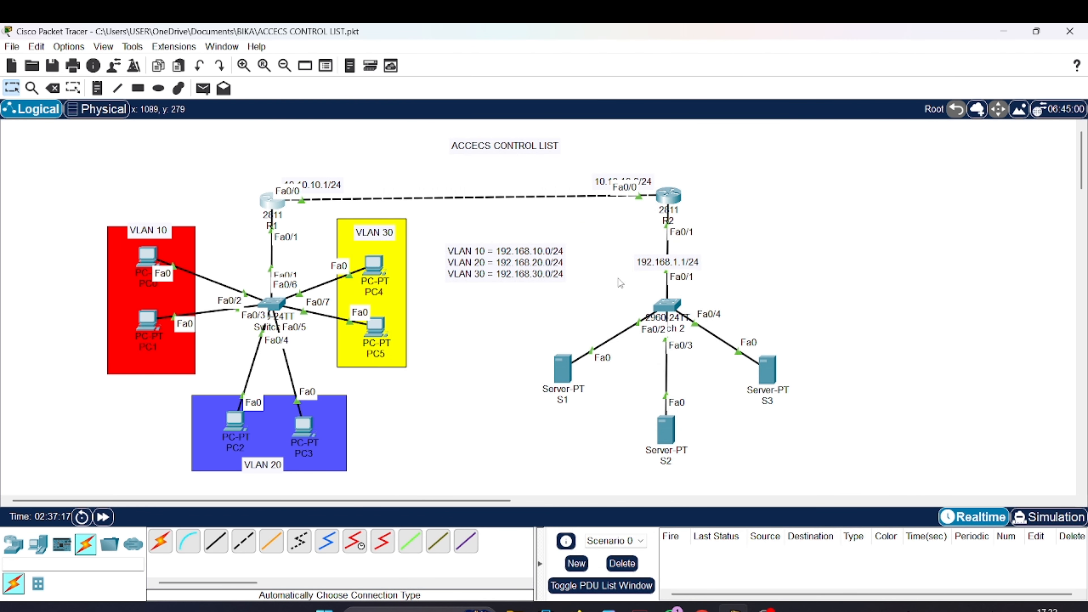
pyautogui.click(148, 256)
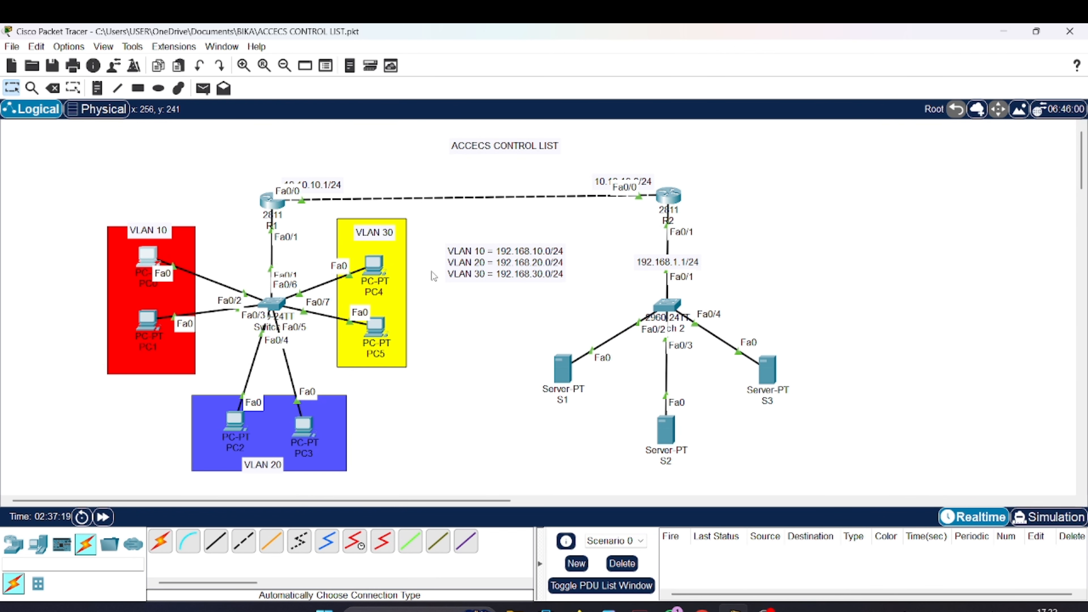
pyautogui.click(505, 138)
pyautogui.click(471, 188)
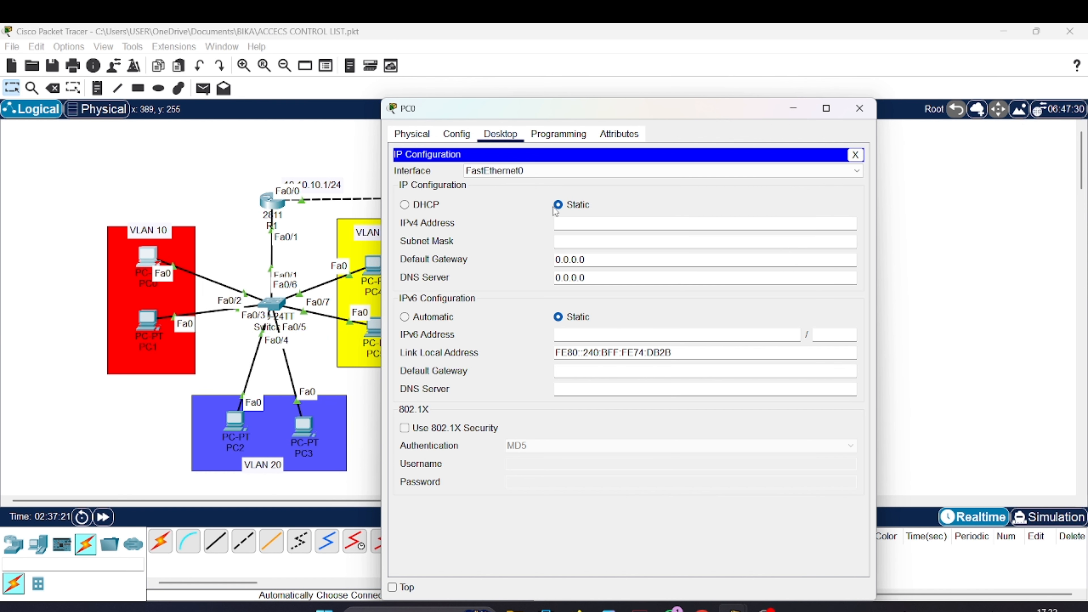
pyautogui.click(405, 205)
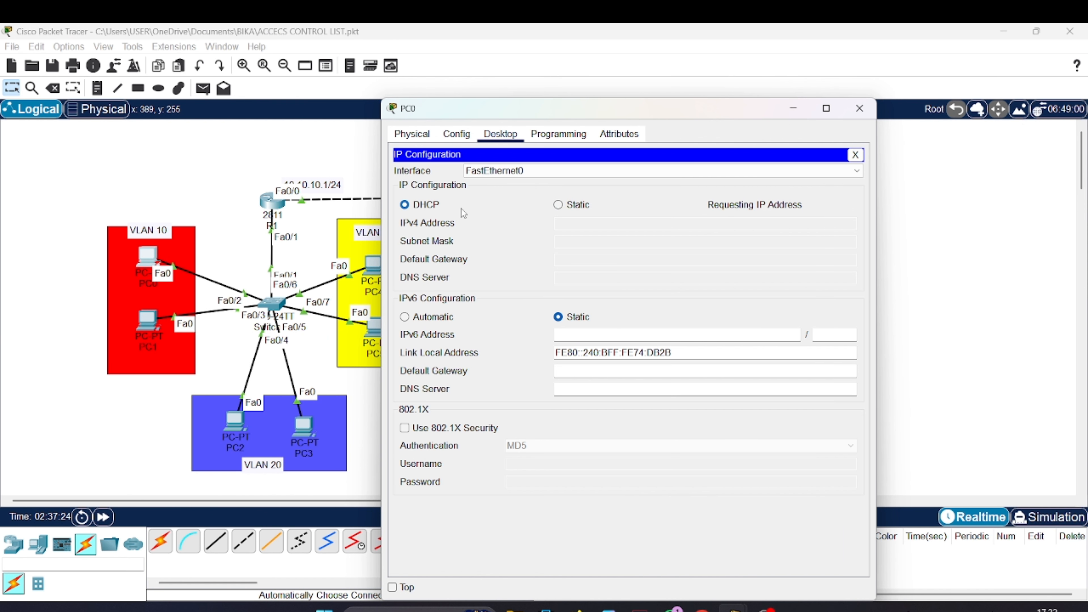
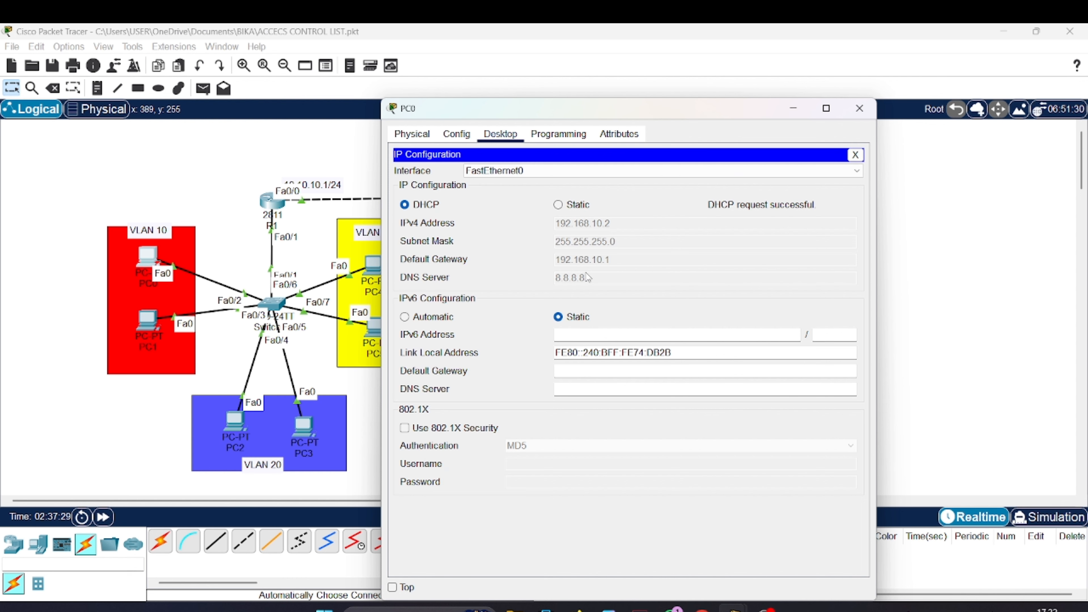
# Open PC1's IP configuration in VLAN 10 and set its IPv4 addressing to DHCP
pyautogui.click(150, 322)
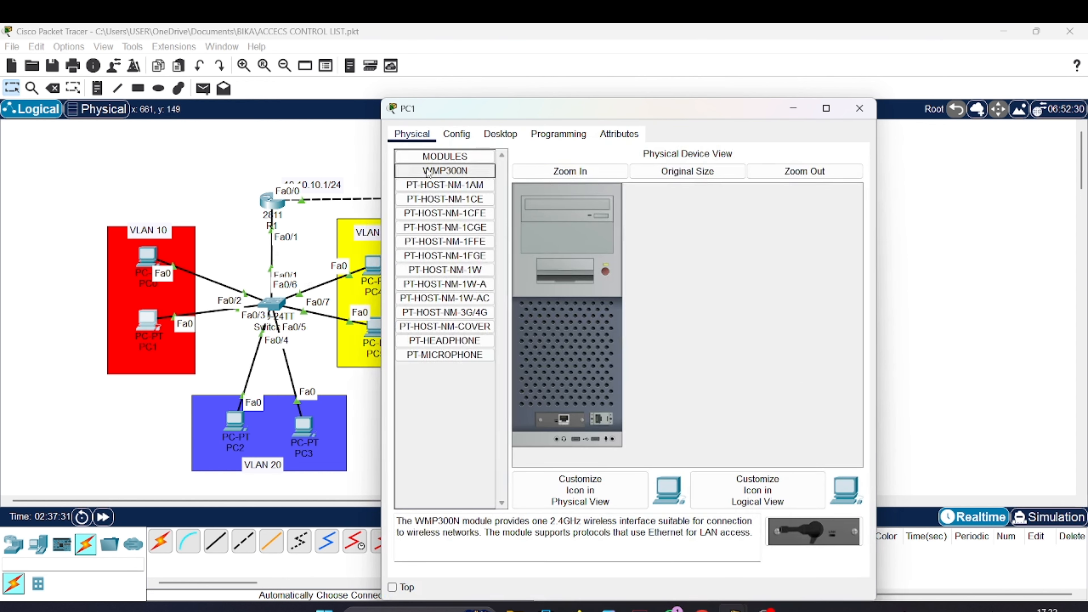
pyautogui.click(501, 133)
pyautogui.click(483, 196)
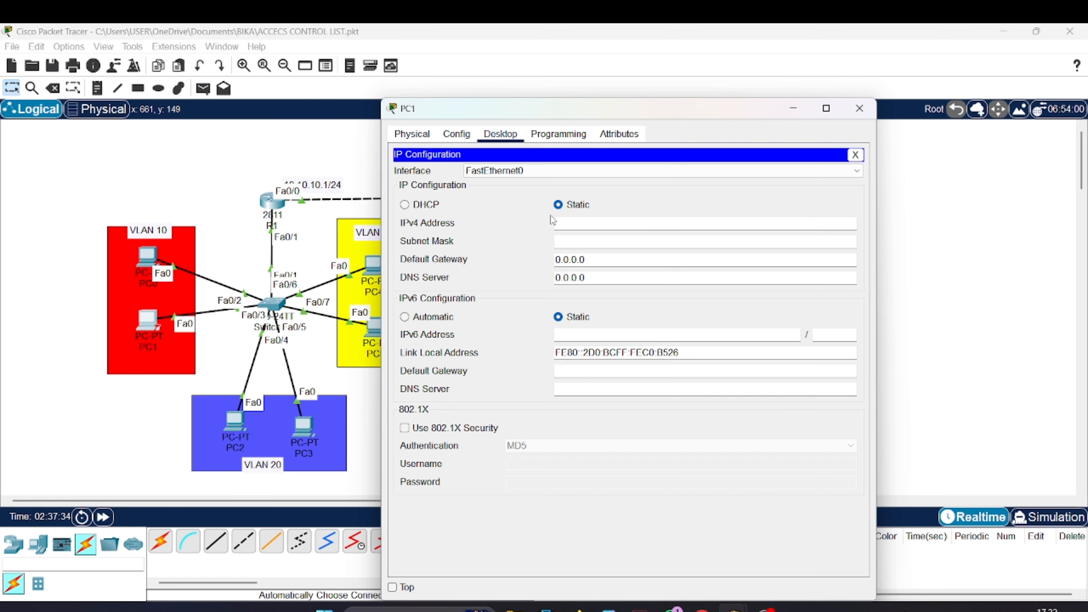
pyautogui.click(404, 204)
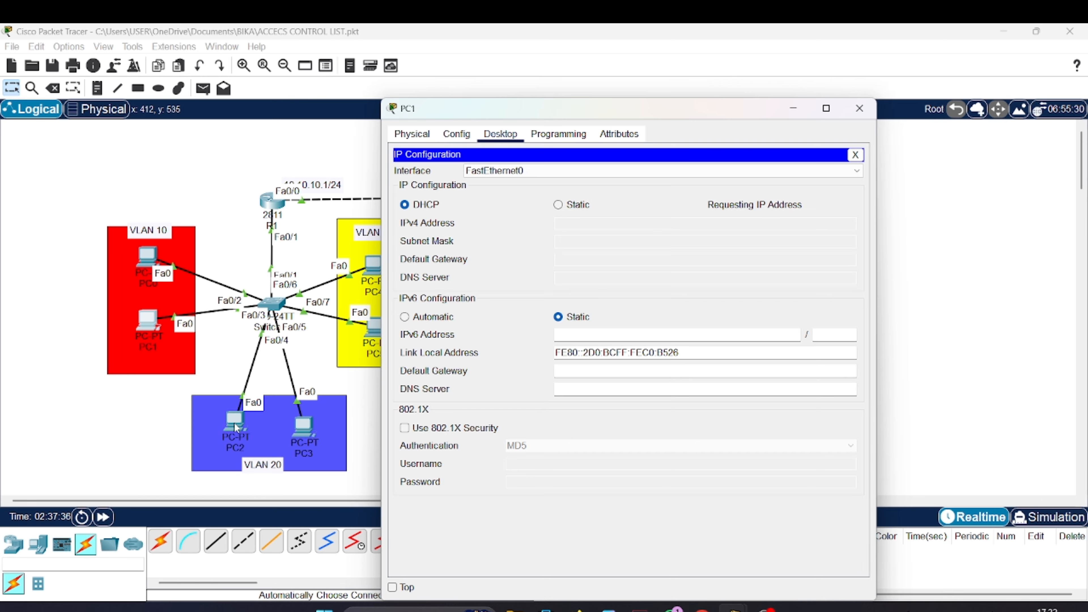
# Open PC2's IP configuration in VLAN 20 and set its IPv4 addressing to DHCP
pyautogui.click(242, 413)
pyautogui.click(501, 133)
pyautogui.click(486, 186)
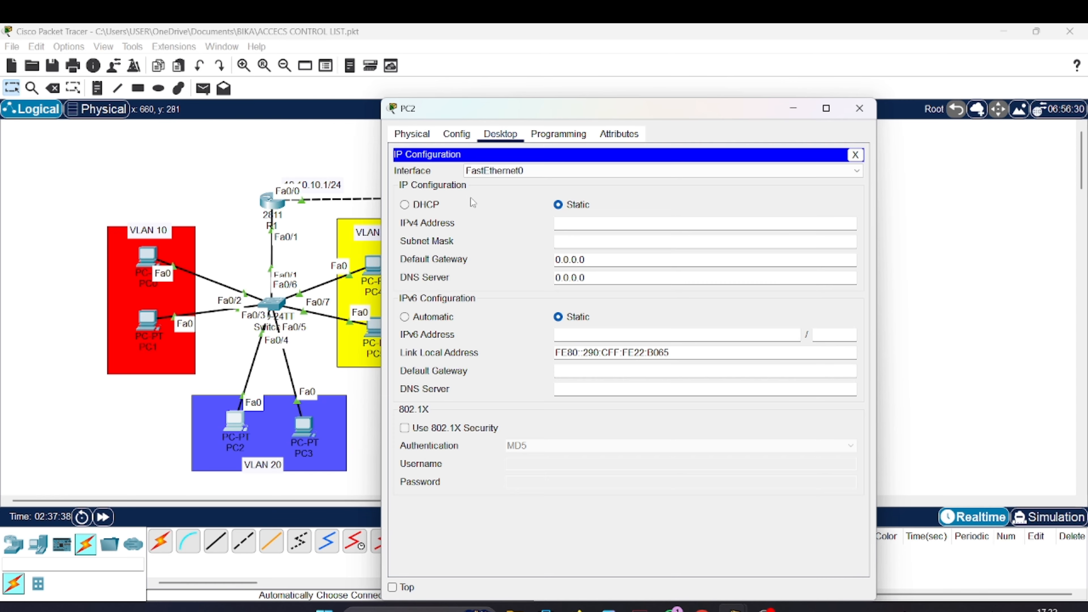
pyautogui.click(405, 204)
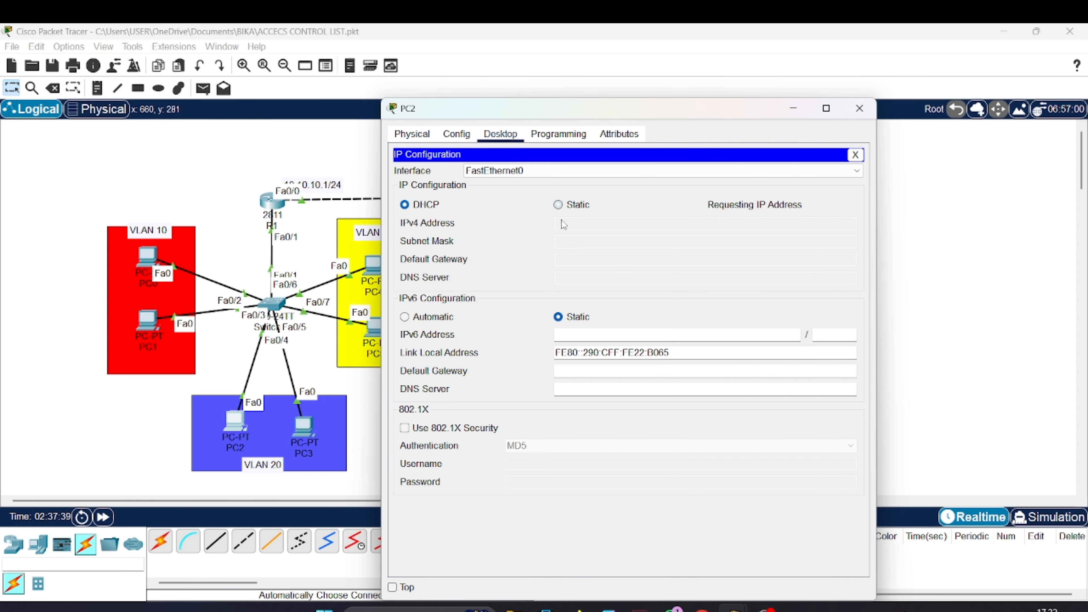
# Open PC3's IP configuration in VLAN 20 and set its IPv4 addressing to DHCP
pyautogui.click(304, 426)
pyautogui.click(500, 135)
pyautogui.click(486, 187)
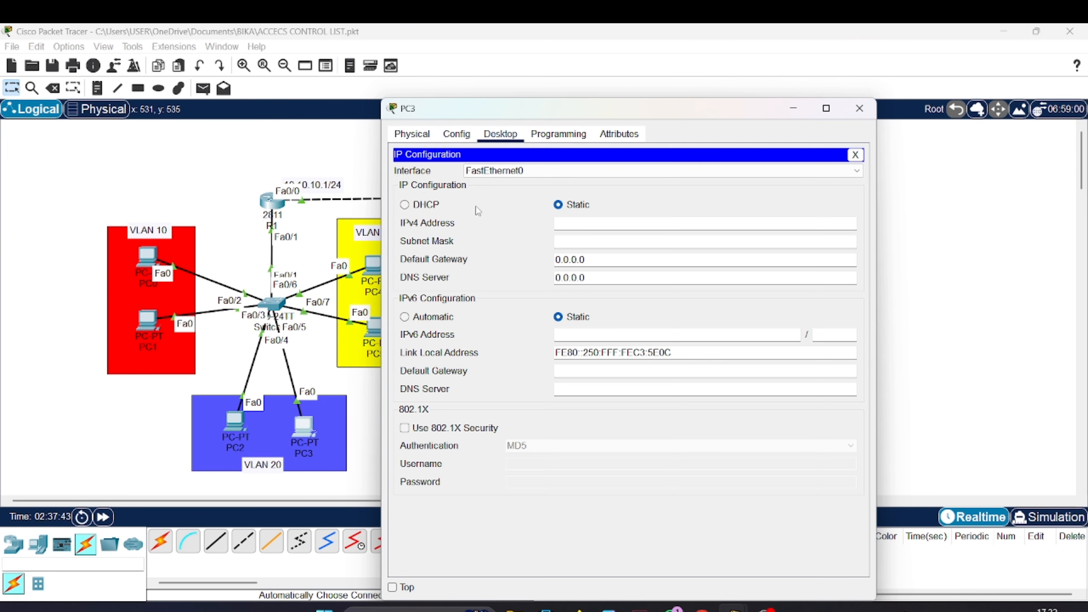
pyautogui.click(404, 205)
pyautogui.click(377, 350)
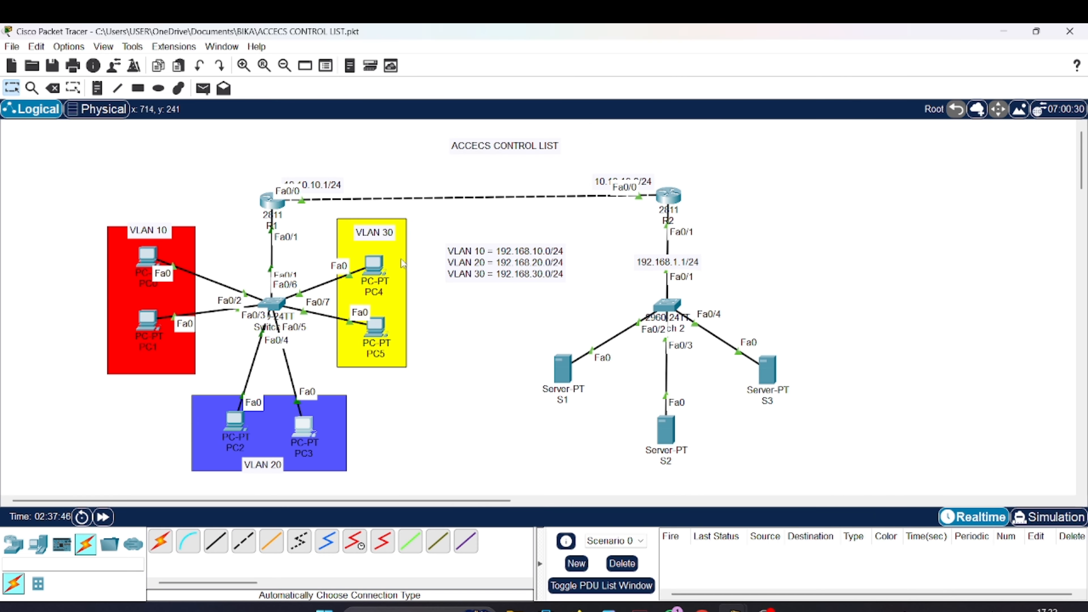
# Open PC4's IP configuration in VLAN 30 and set its IPv4 addressing to DHCP
pyautogui.click(374, 293)
pyautogui.click(381, 270)
pyautogui.click(500, 134)
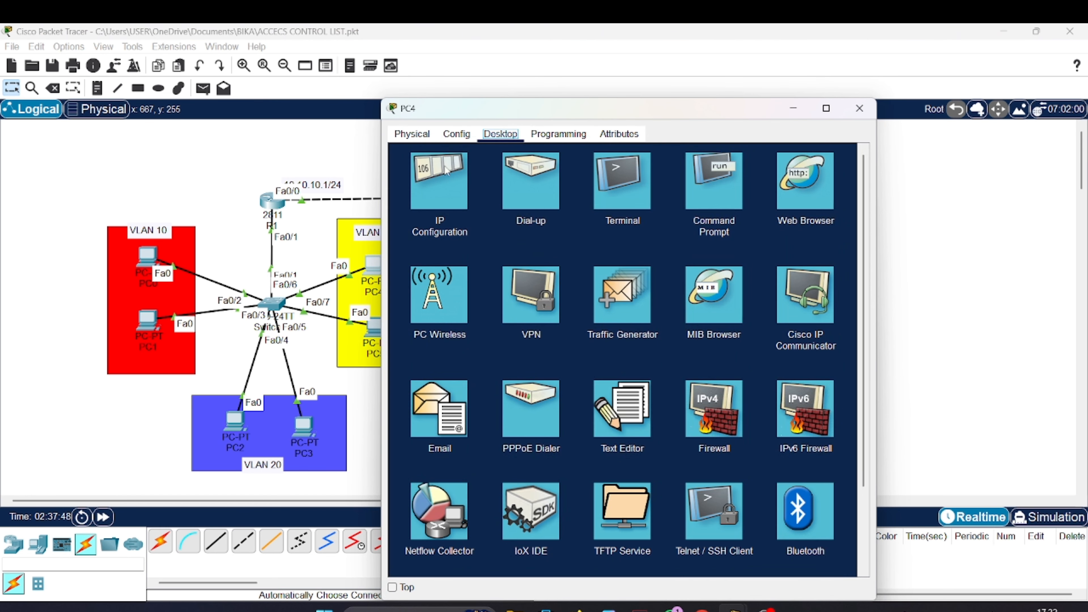
pyautogui.click(441, 182)
pyautogui.click(404, 205)
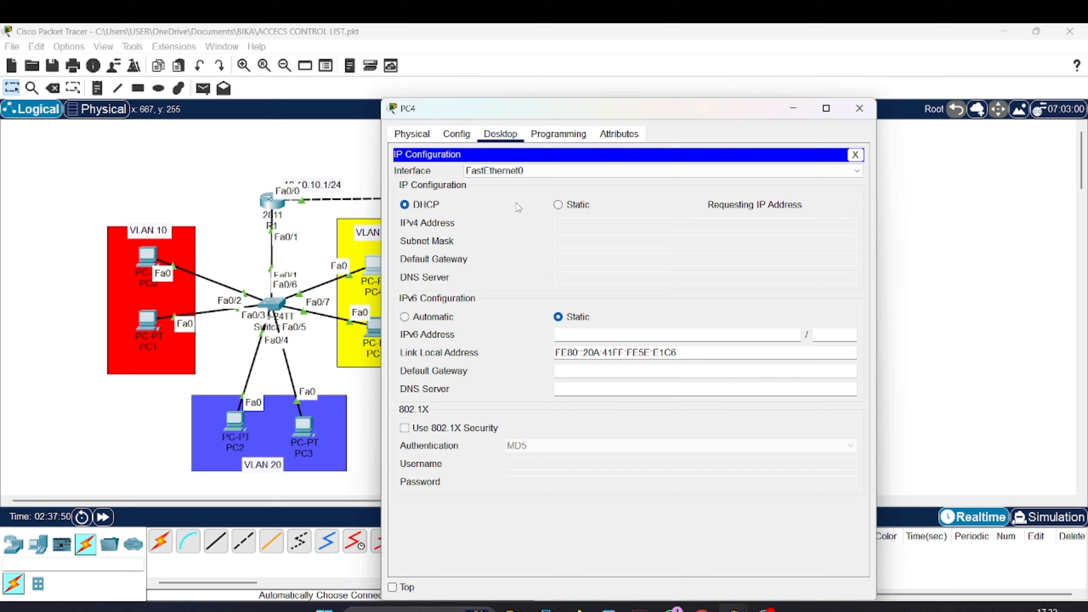
# Open PC5's IP configuration in VLAN 30, set its IPv4 addressing to DHCP, and close the device window
pyautogui.click(367, 341)
pyautogui.click(377, 325)
pyautogui.click(500, 135)
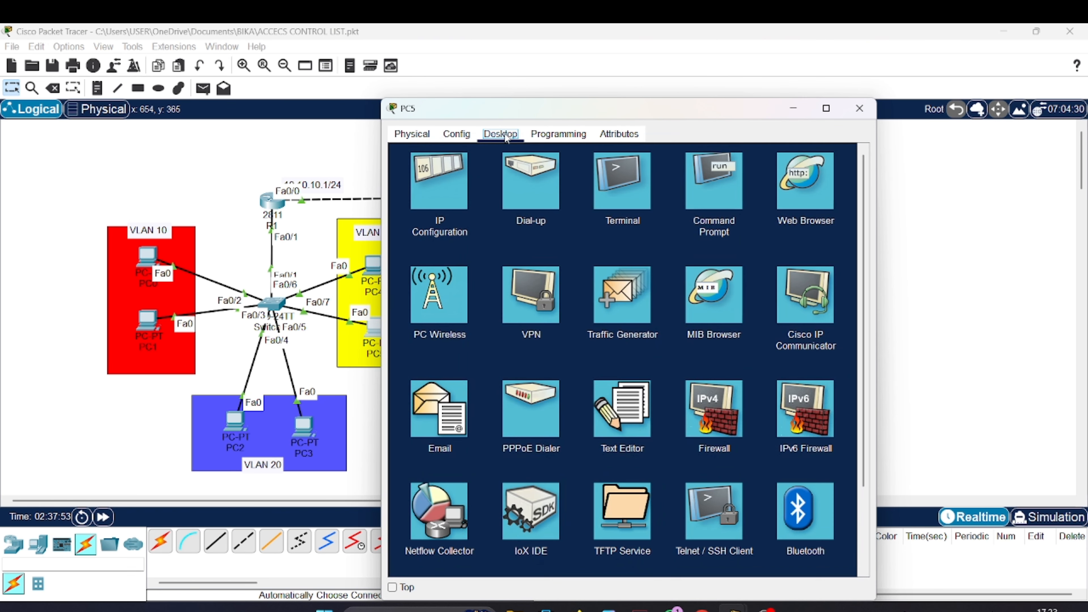
pyautogui.click(441, 180)
pyautogui.click(405, 205)
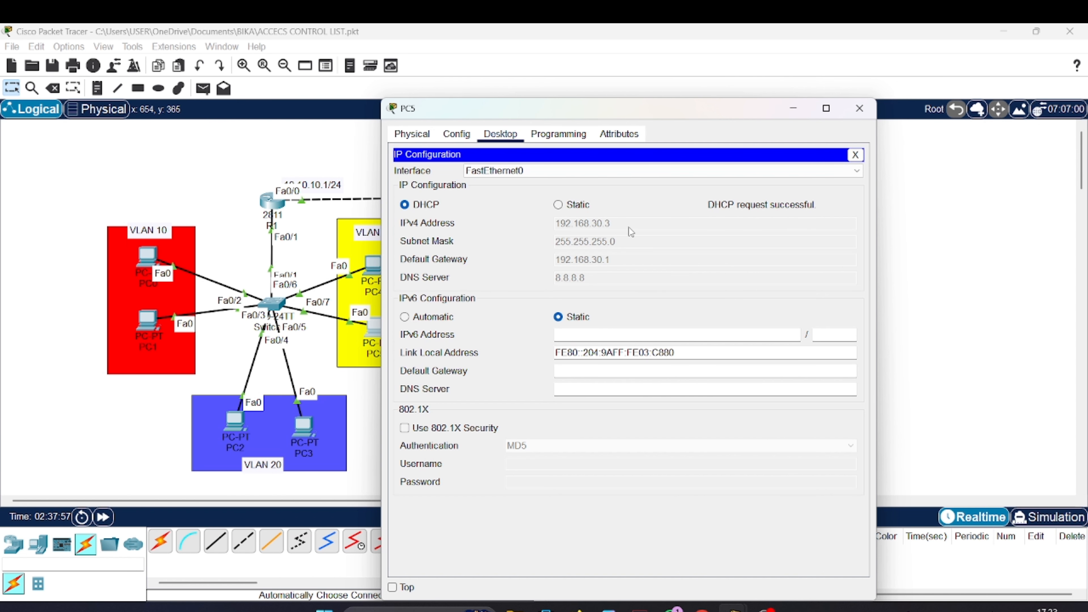
pyautogui.click(859, 108)
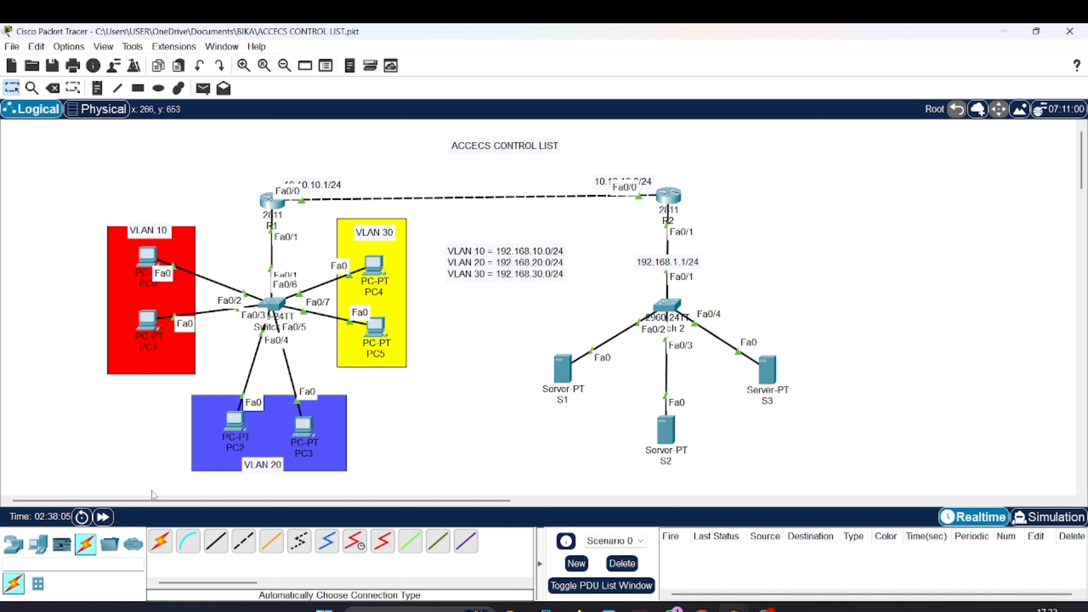
# Fast-forward the network time and test connectivity within VLAN 10 with a simple PDU from PC0 to PC1
pyautogui.click(105, 518)
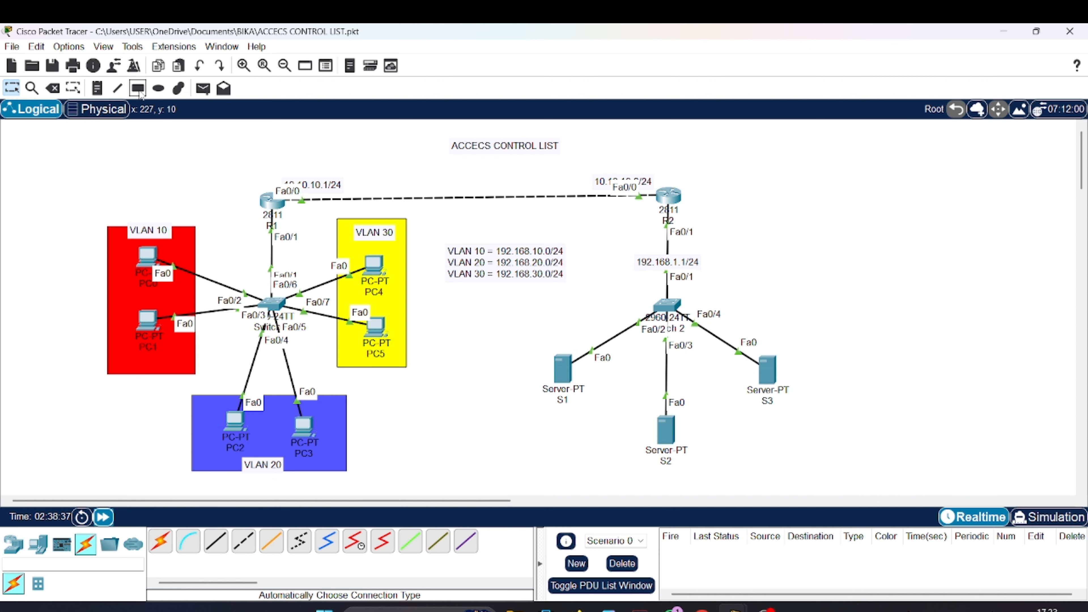
pyautogui.click(202, 88)
pyautogui.click(148, 257)
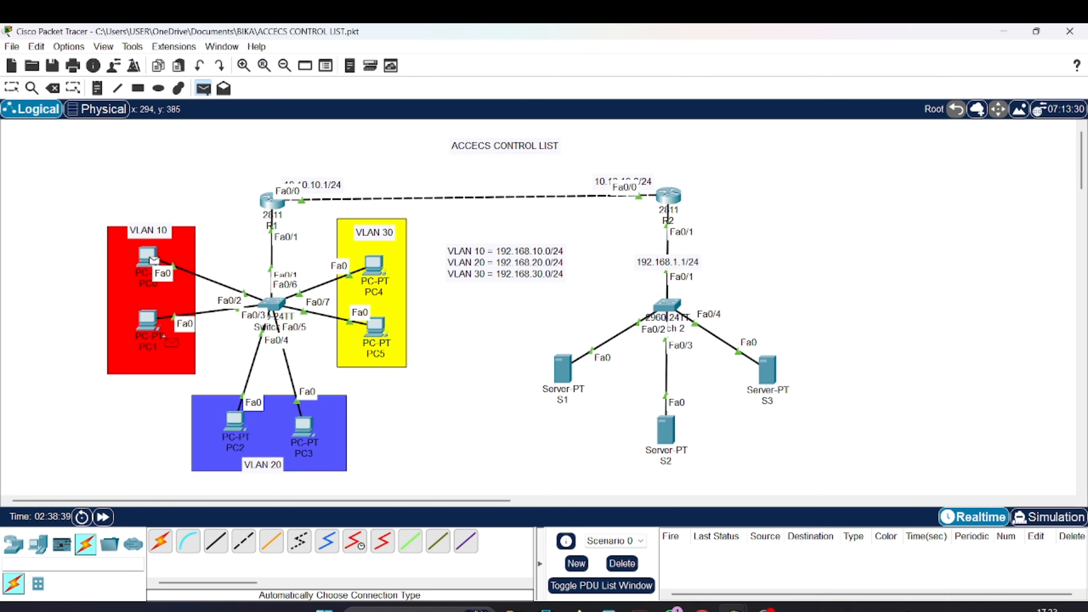
pyautogui.click(159, 331)
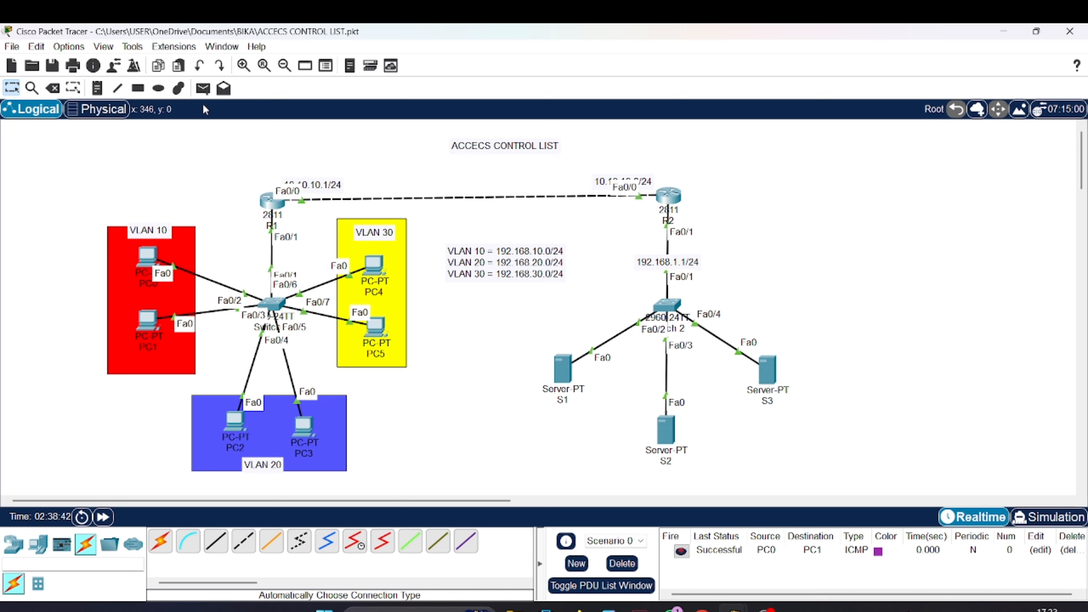
# Test inter-VLAN connectivity with a simple PDU from PC1 to PC2, and delete the test scenario
pyautogui.click(203, 88)
pyautogui.click(147, 320)
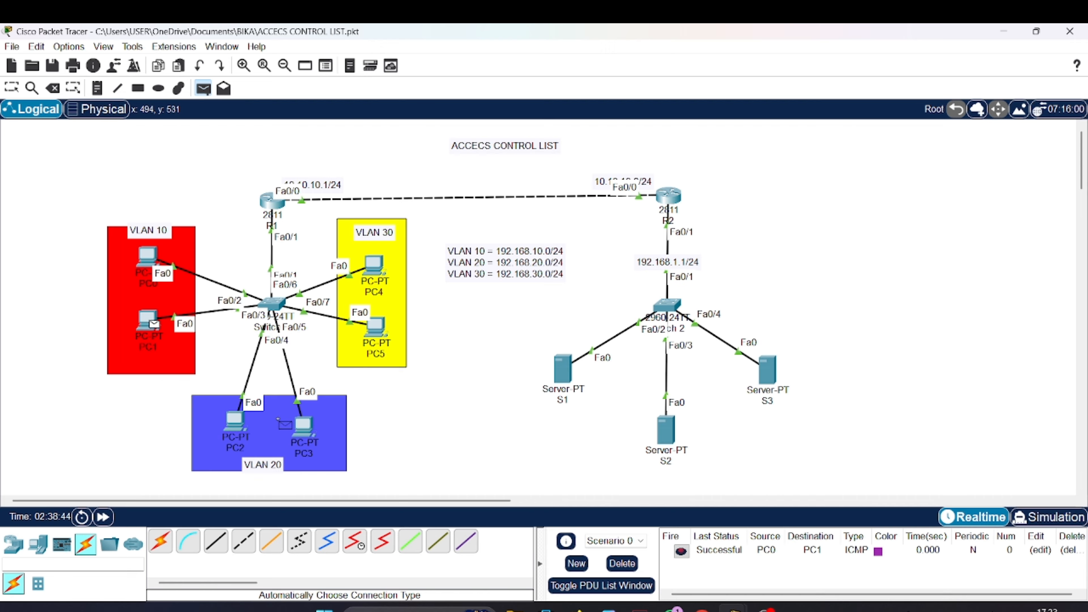
pyautogui.click(237, 419)
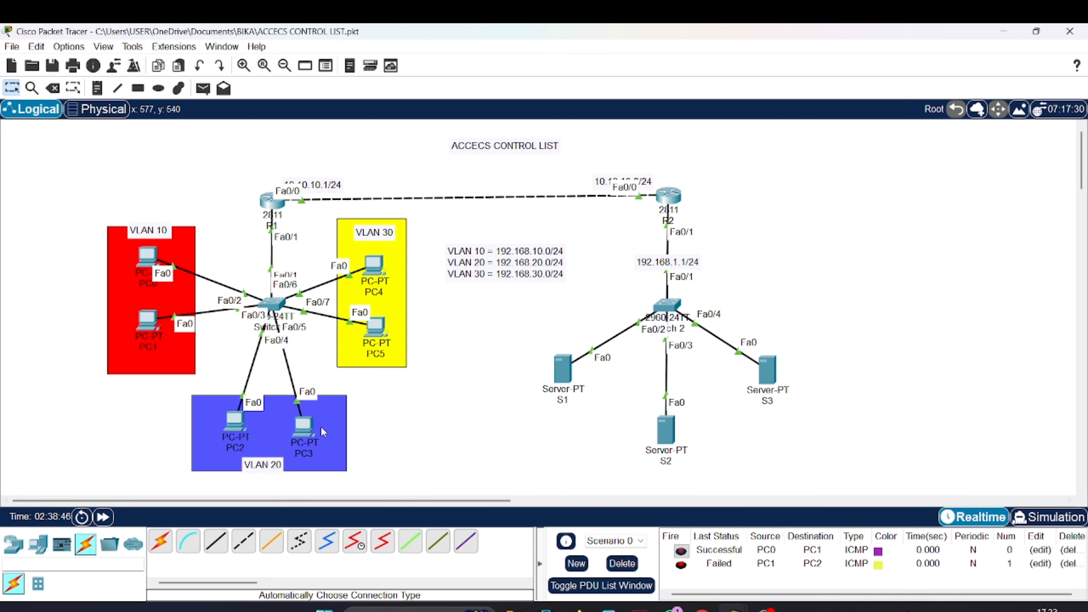
pyautogui.click(621, 563)
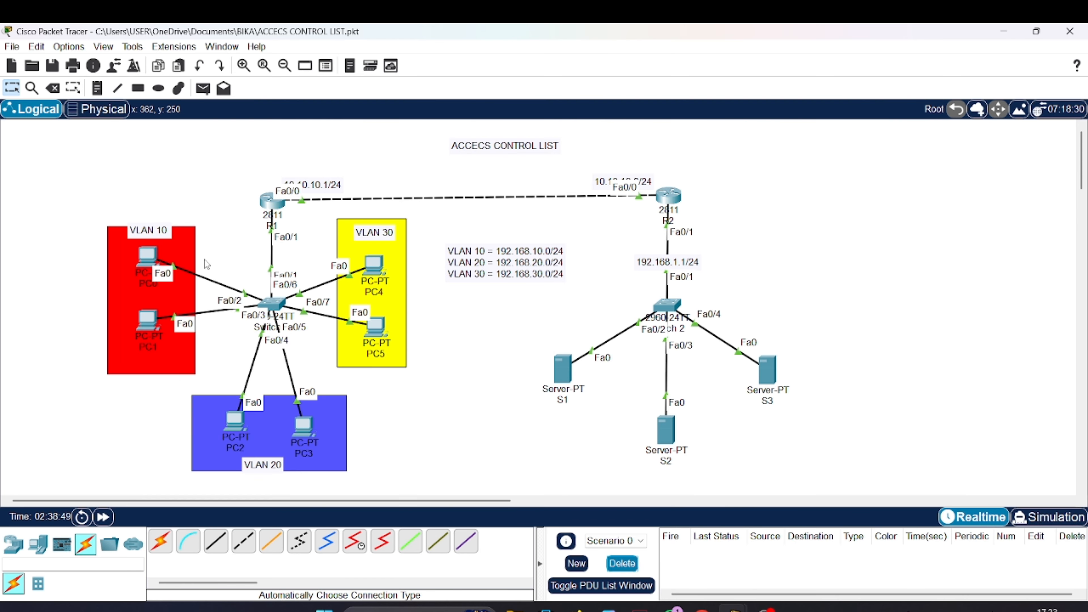
# Repeat the simple PDU test from PC1 in VLAN 10 to PC2 in VLAN 20
pyautogui.click(203, 88)
pyautogui.click(148, 320)
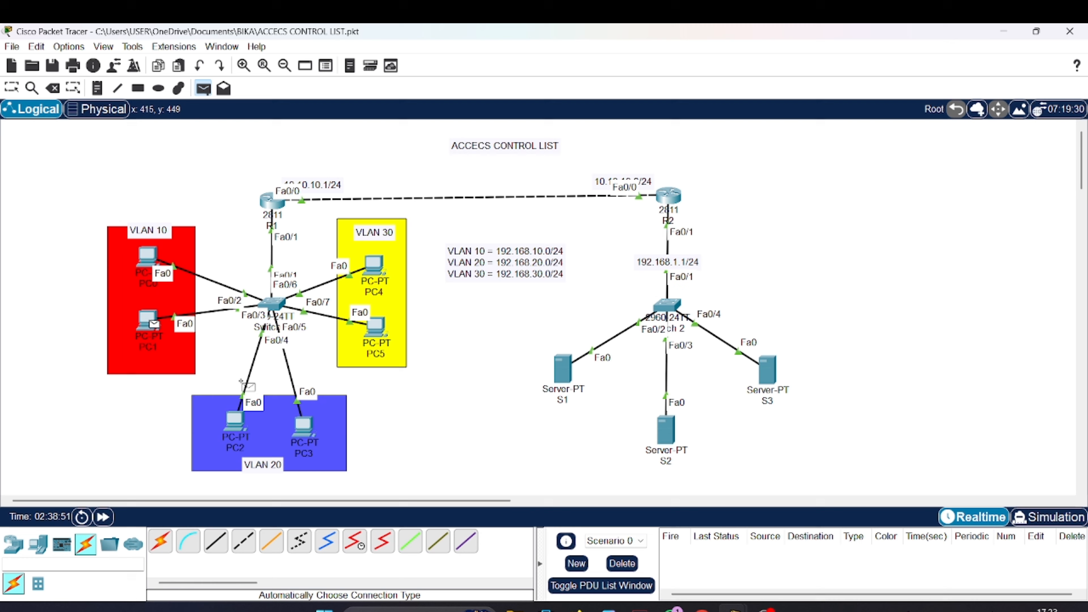
pyautogui.click(235, 420)
# Send a simple PDU from PC0 to PC3 twice to test VLAN 10 to VLAN 20, and delete the test scenario
pyautogui.click(202, 89)
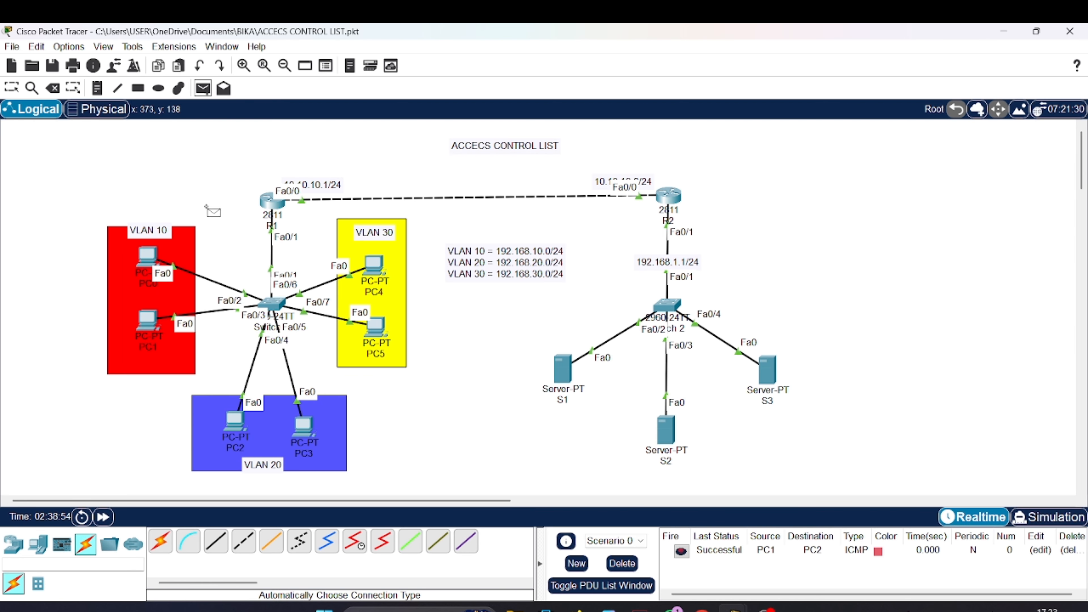
pyautogui.click(150, 257)
pyautogui.click(303, 427)
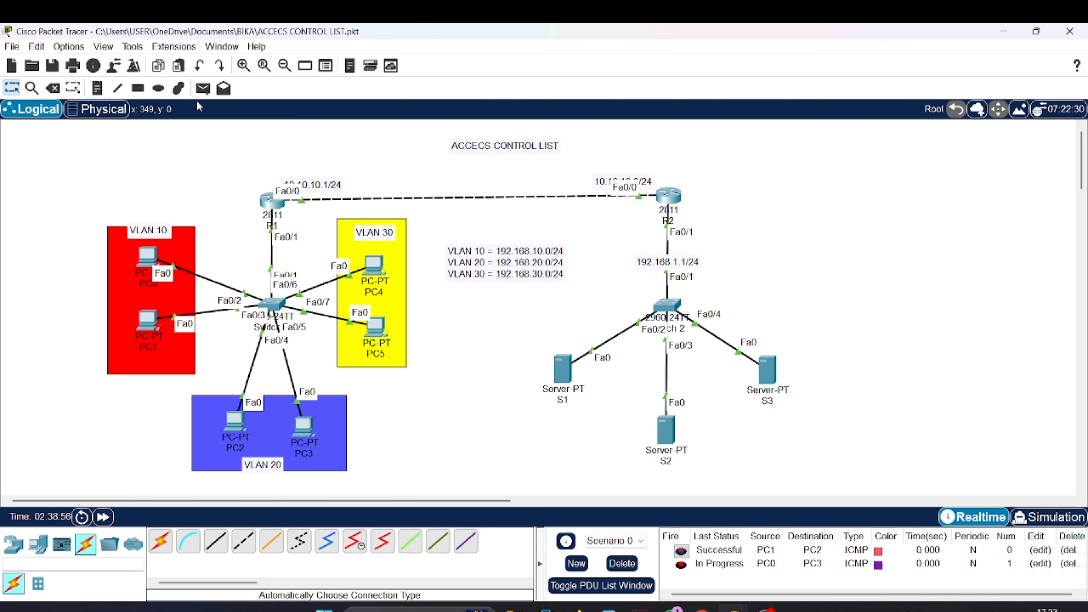
pyautogui.click(202, 89)
pyautogui.click(152, 257)
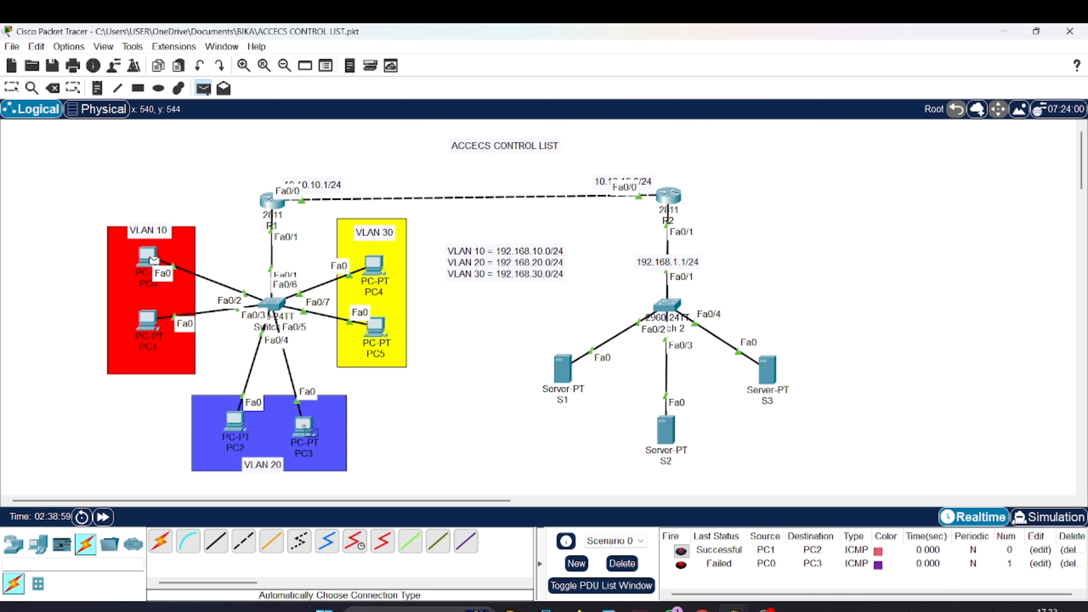
pyautogui.click(305, 431)
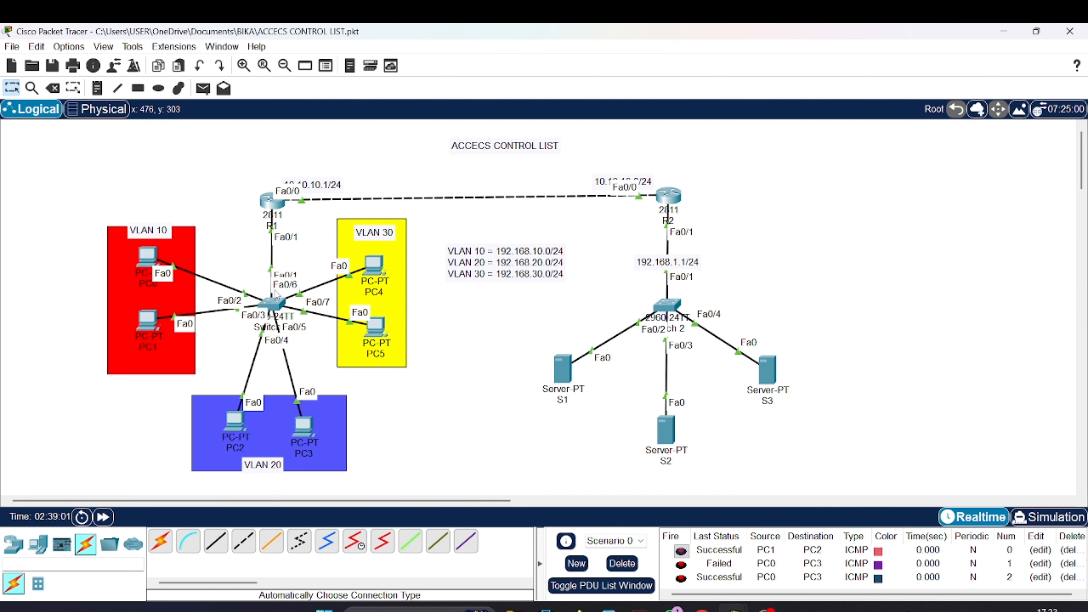
pyautogui.click(622, 564)
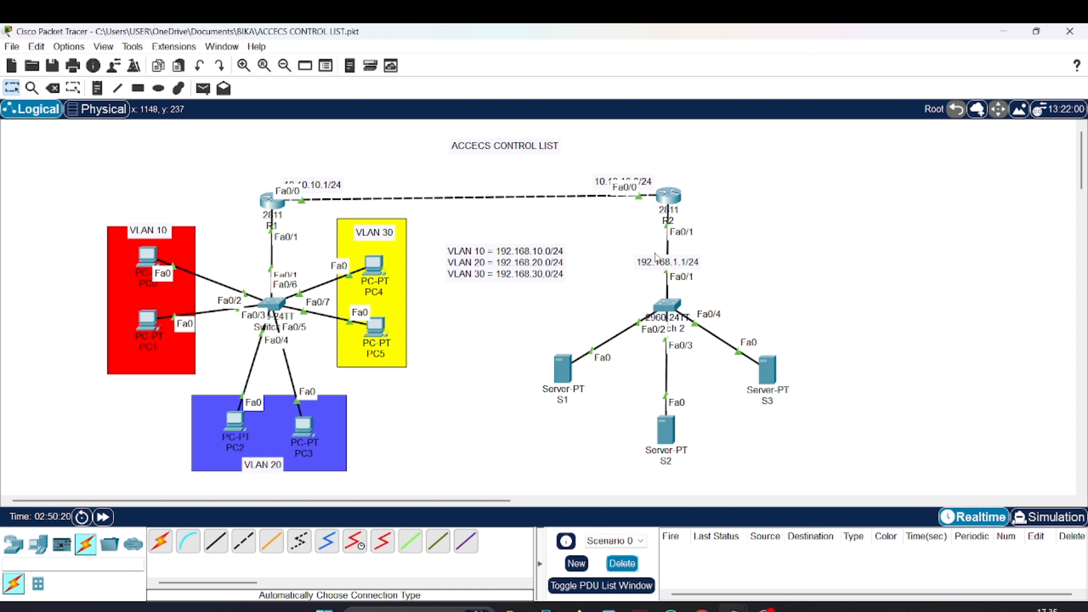
# In R2's command line, assign interface fa 0/1 the address 192.168.1.1 255.255.255.0 and return to global configuration mode
pyautogui.click(671, 197)
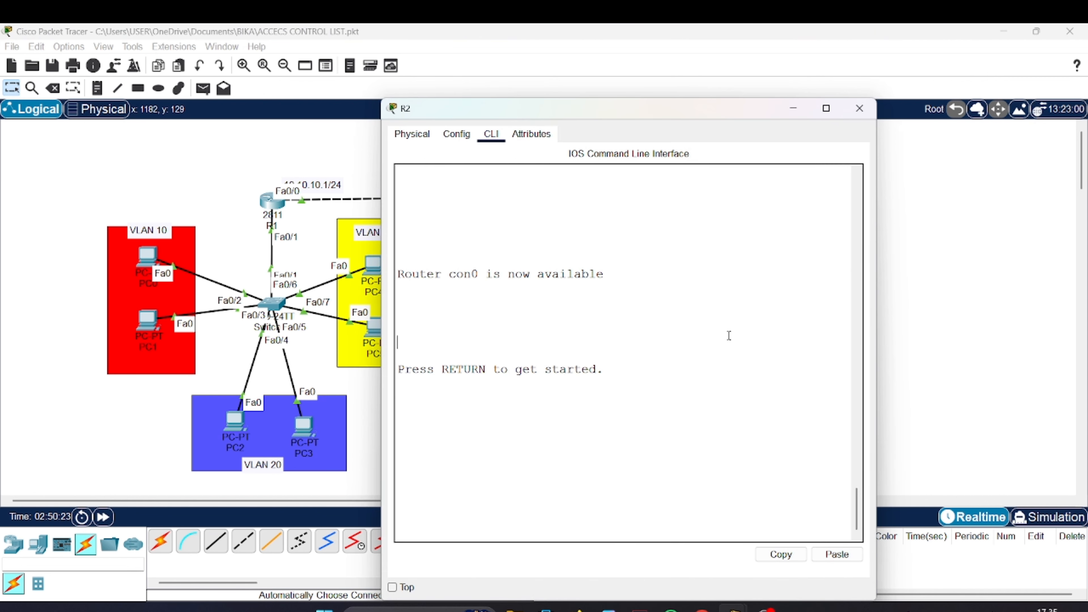
pyautogui.write('en')
pyautogui.press('Return')
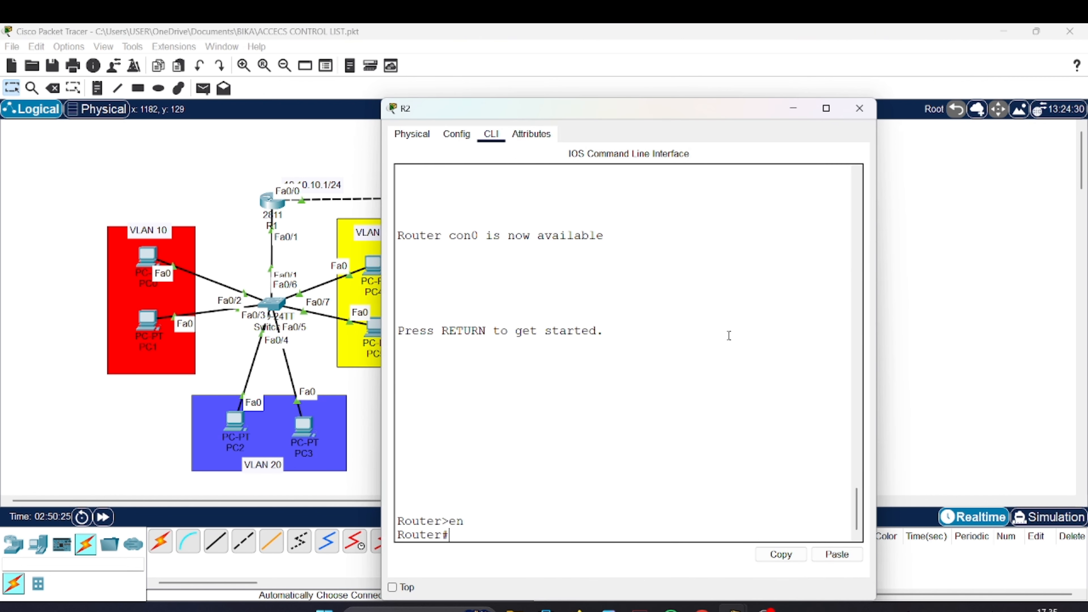
pyautogui.write('conf t')
pyautogui.press('Return')
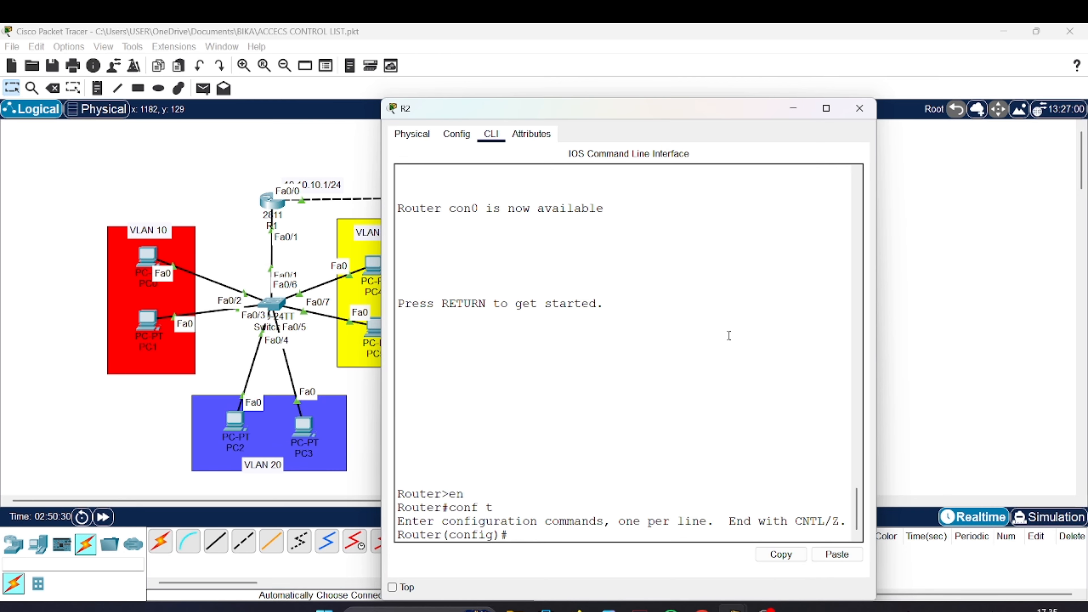
pyautogui.write('int fa 0/1')
pyautogui.press('Return')
pyautogui.moveTo(760, 105); pyautogui.dragTo(427, 112)
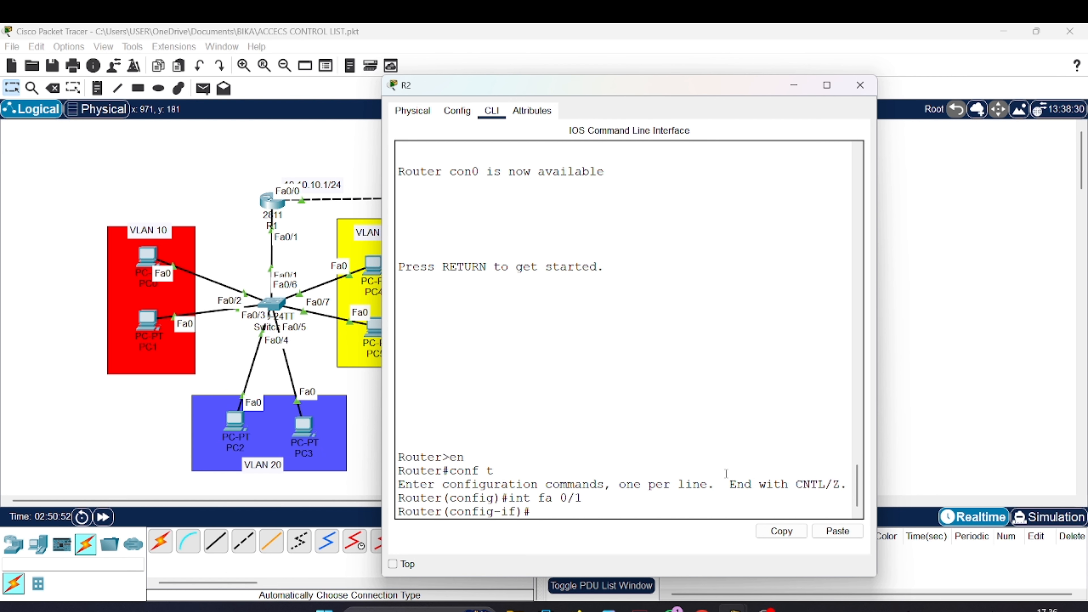
pyautogui.write('ip ad')
pyautogui.press('Tab')
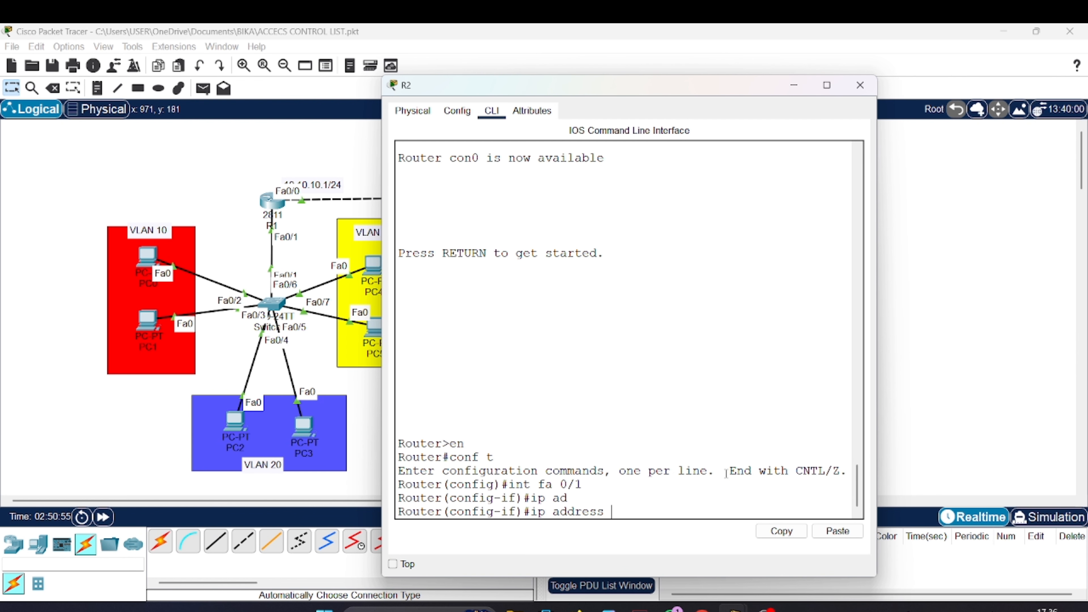
pyautogui.write('192.168.1.1 255.255')
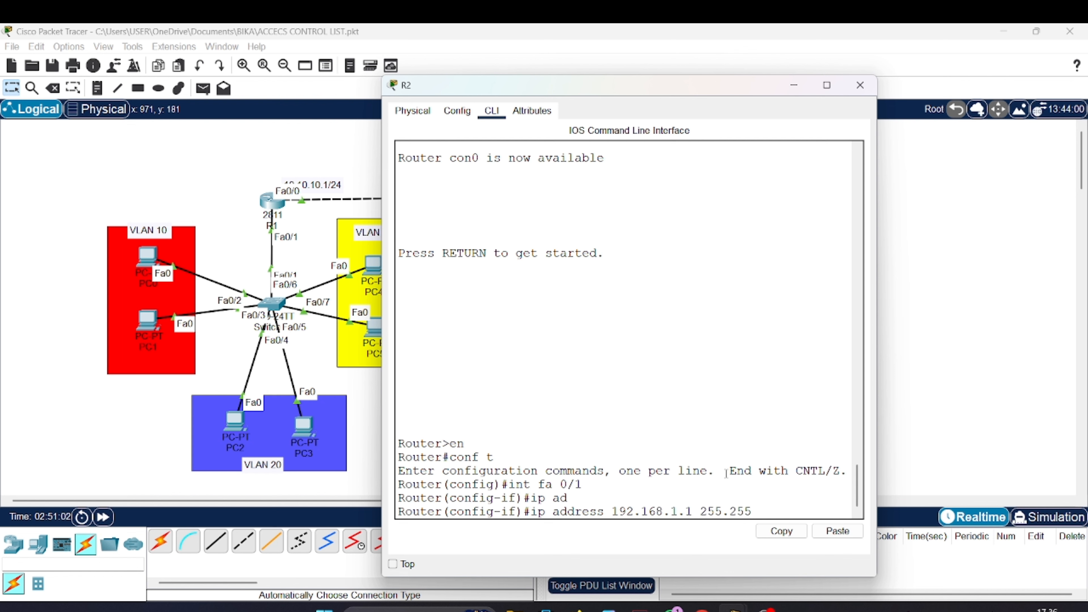
pyautogui.write('.255.255.0')
pyautogui.press('Return')
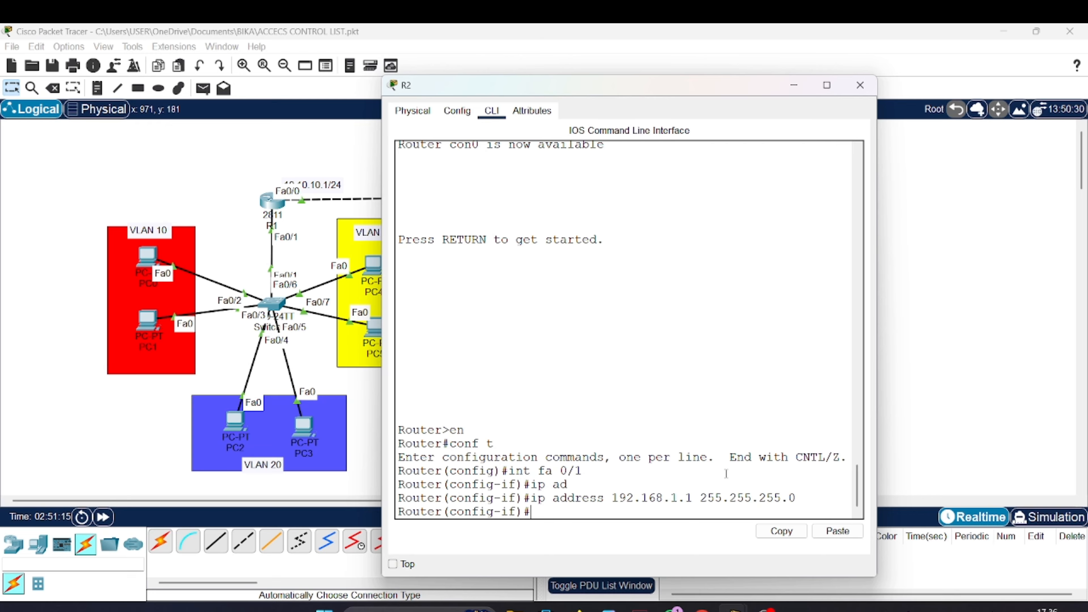
pyautogui.write('x')
pyautogui.press('Return')
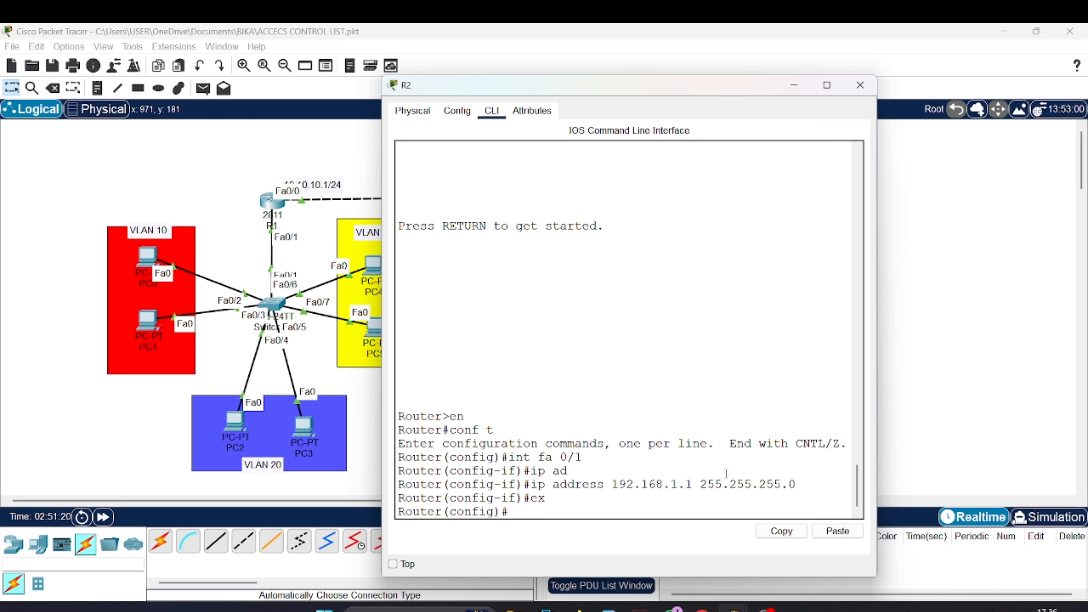
# Create a DHCP pool named "sever" on R2
pyautogui.write('ip dh')
pyautogui.press('Tab')
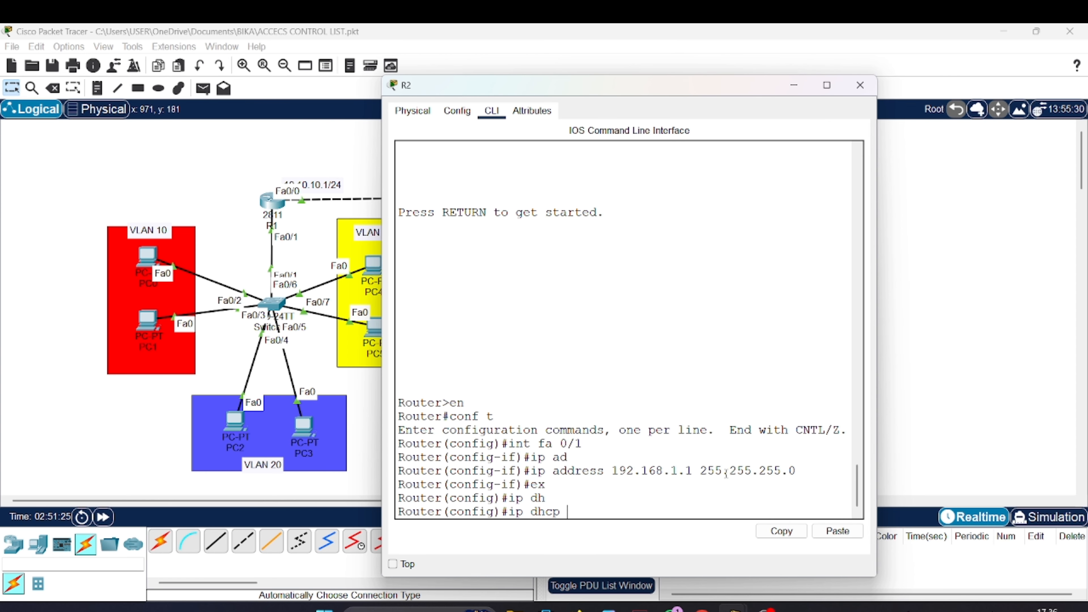
pyautogui.write('pool sw')
pyautogui.press('BackSpace')
pyautogui.write('e')
pyautogui.press('Tab')
pyautogui.write('ve')
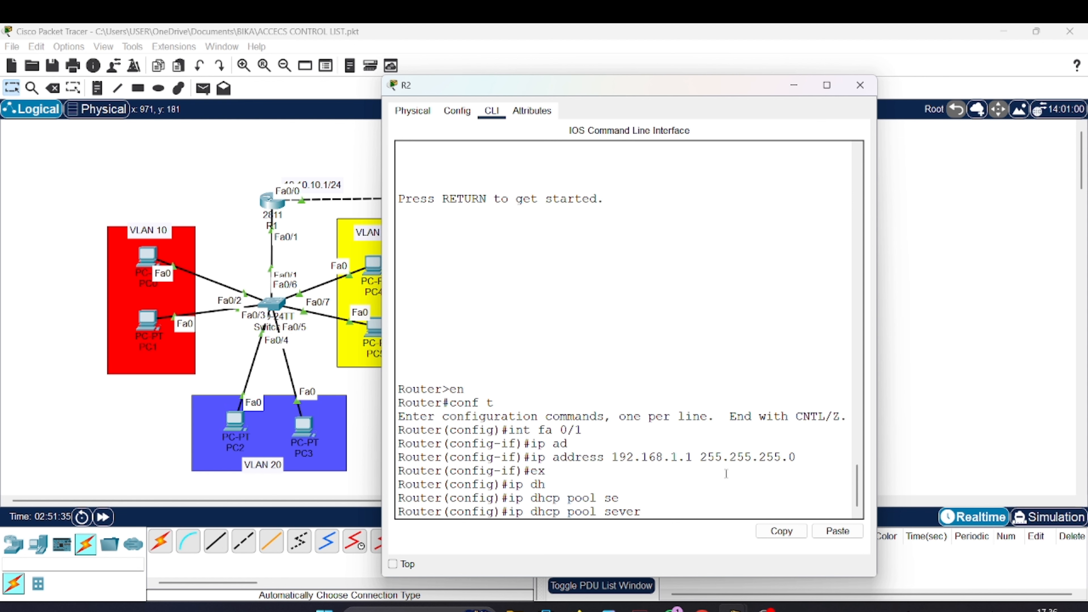
pyautogui.press('Return')
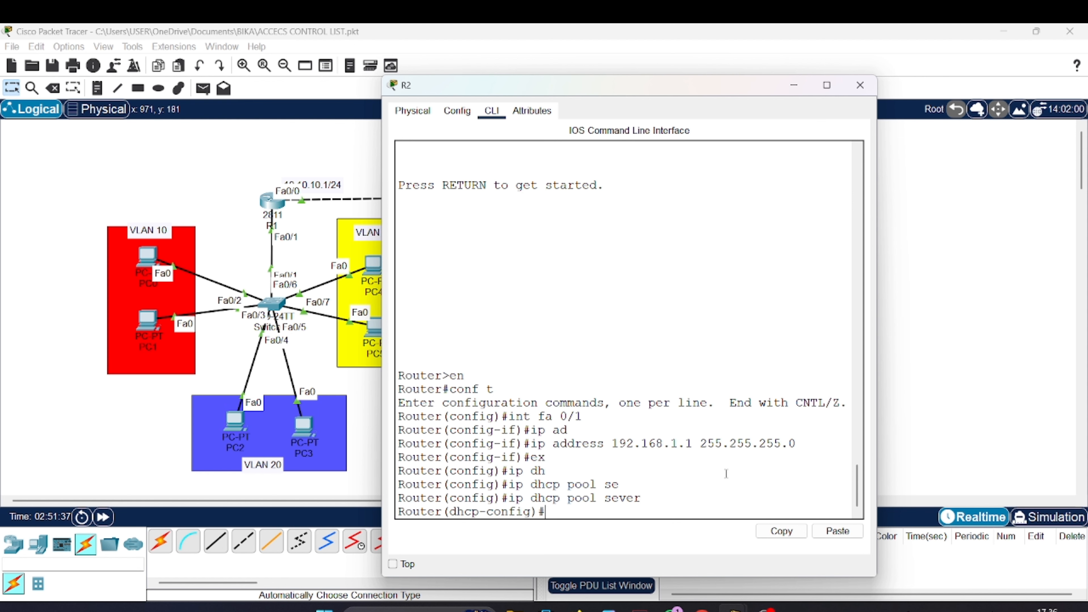
# Set the R2 DHCP pool's network to 192.168.1.0 with mask 255.255.255.0
pyautogui.write('net')
pyautogui.press('Tab')
pyautogui.write('192.1')
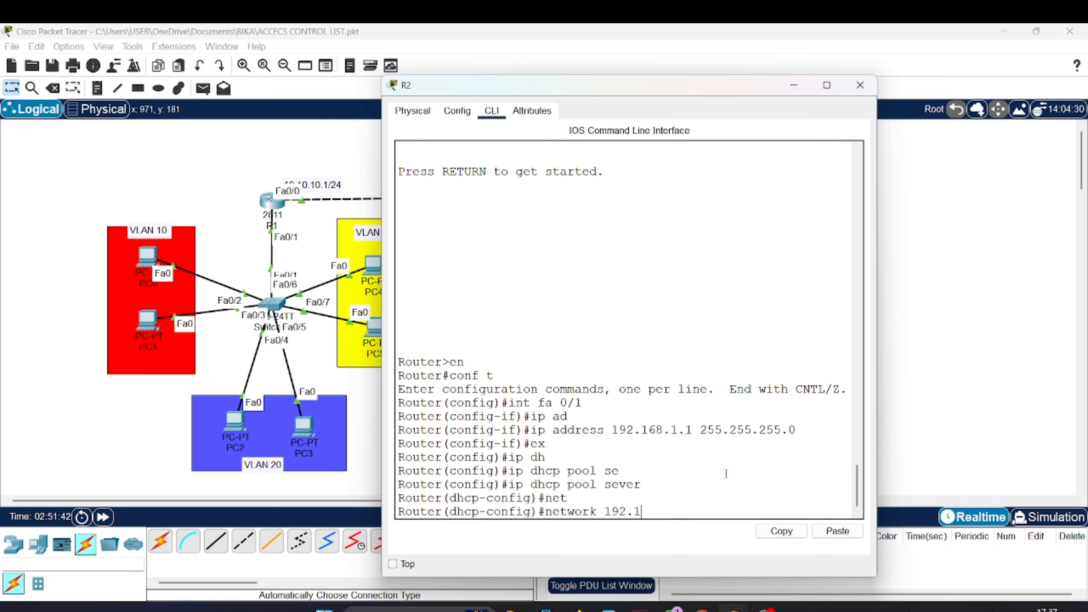
pyautogui.write('68.1.0')
pyautogui.write('255.2552.5')
pyautogui.press('BackSpace')
pyautogui.press('BackSpace')
pyautogui.press('BackSpace')
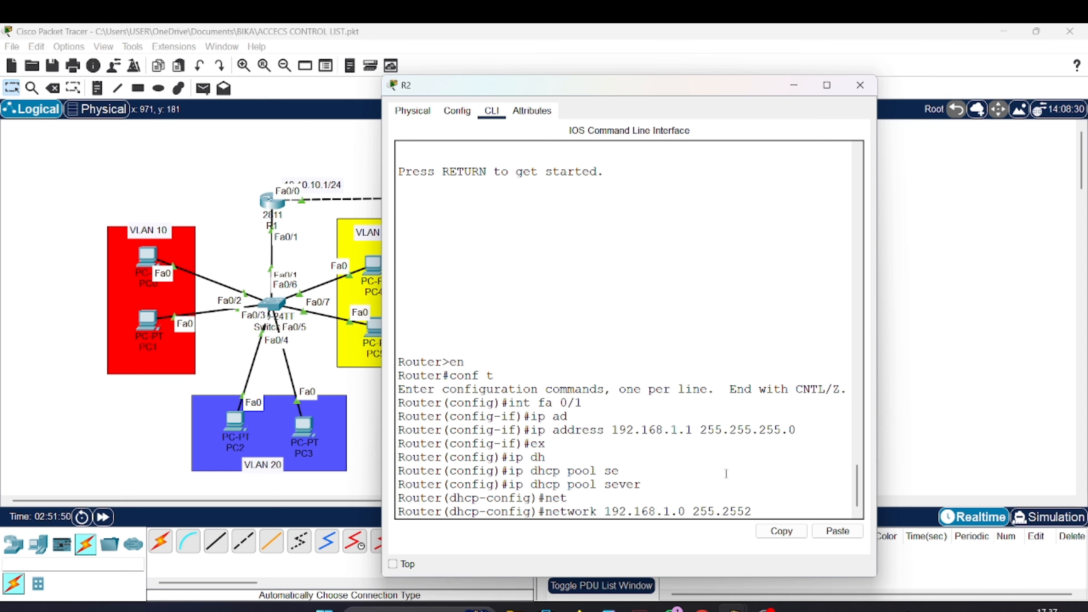
pyautogui.write('.255.0')
pyautogui.press('Return')
# Set the R2 DHCP pool's default router to 192.168.1.1
pyautogui.write('de')
pyautogui.press('Tab')
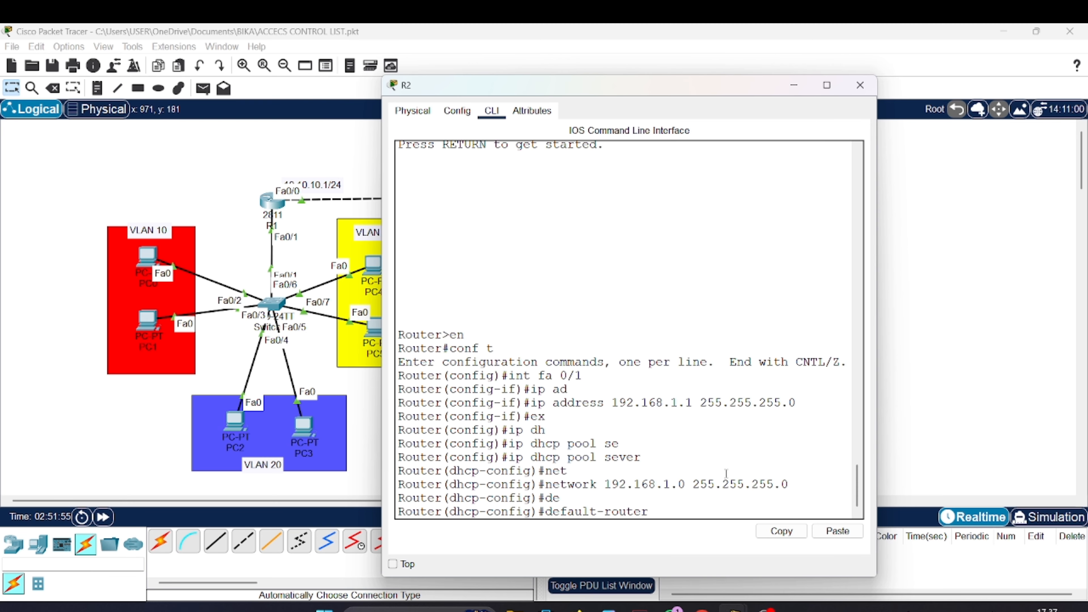
pyautogui.write('192.168')
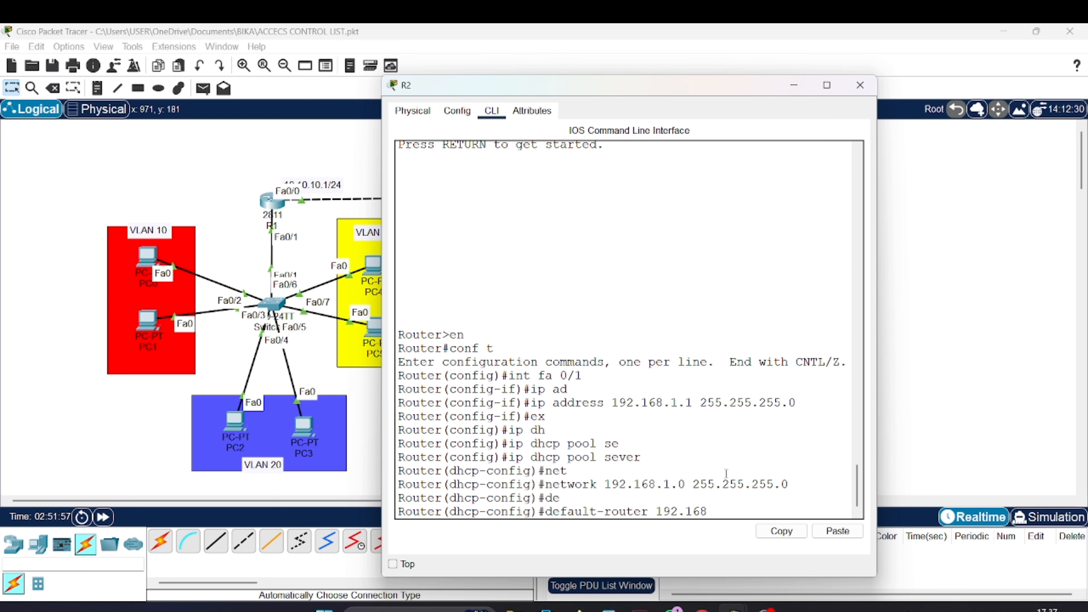
pyautogui.write('.1.1')
pyautogui.press('Return')
# Set the R2 DHCP pool's DNS server to 8.8.8.8, exit DHCP configuration, and close R2's window
pyautogui.write('de')
pyautogui.press('Tab')
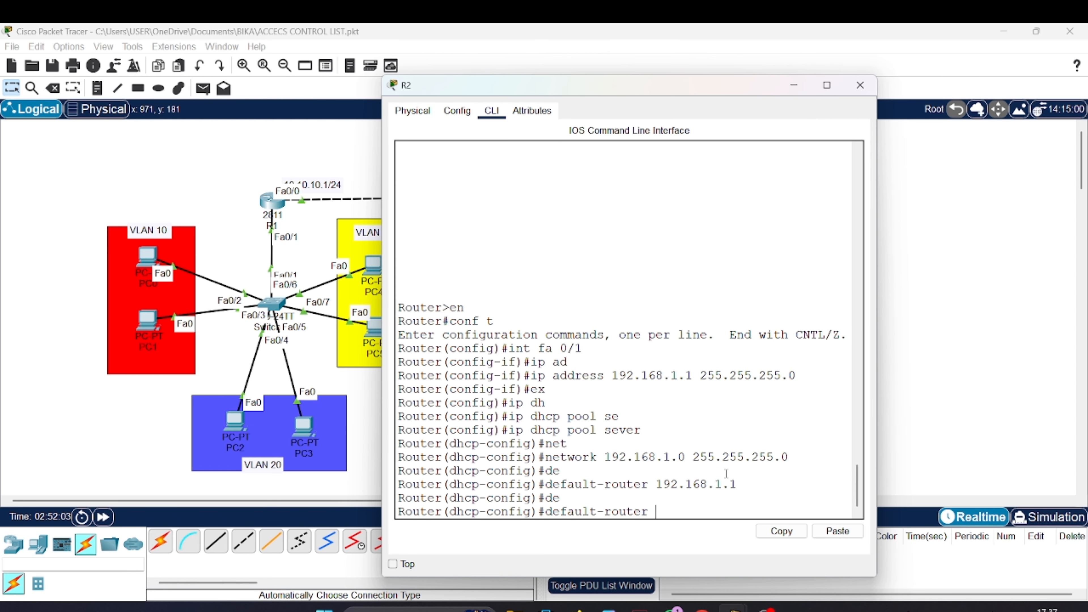
pyautogui.press('BackSpace')
pyautogui.press('BackSpace')
pyautogui.press('BackSpace')
pyautogui.press('BackSpace')
pyautogui.press('BackSpace')
pyautogui.press('BackSpace')
pyautogui.press('BackSpace')
pyautogui.press('BackSpace')
pyautogui.press('BackSpace')
pyautogui.press('BackSpace')
pyautogui.press('BackSpace')
pyautogui.press('BackSpace')
pyautogui.press('BackSpace')
pyautogui.press('BackSpace')
pyautogui.write('n')
pyautogui.press('Tab')
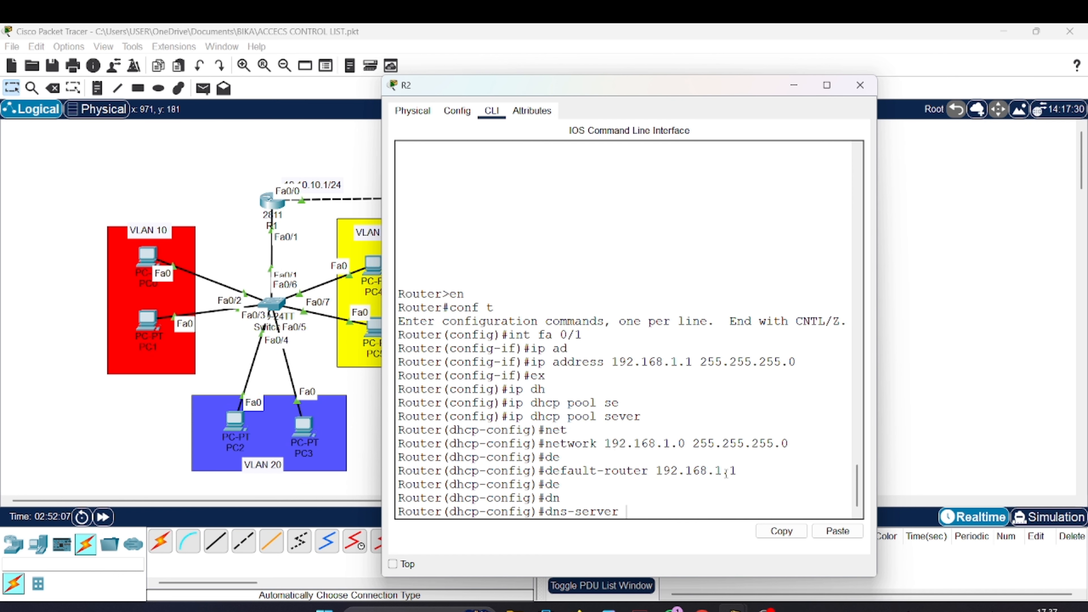
pyautogui.write('8.8.8.8')
pyautogui.press('Return')
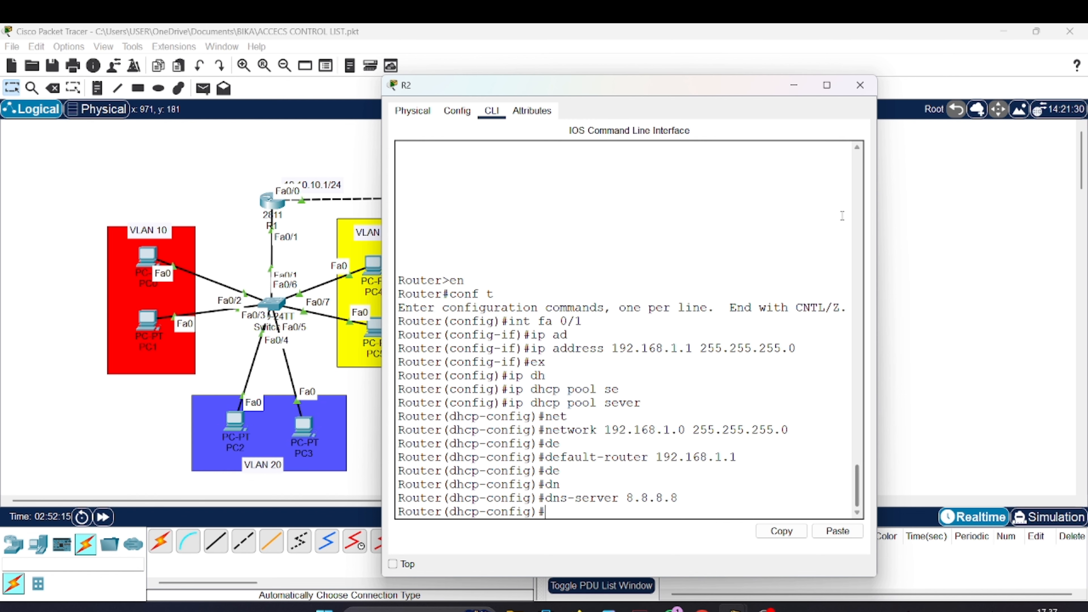
pyautogui.write('ex')
pyautogui.press('Return')
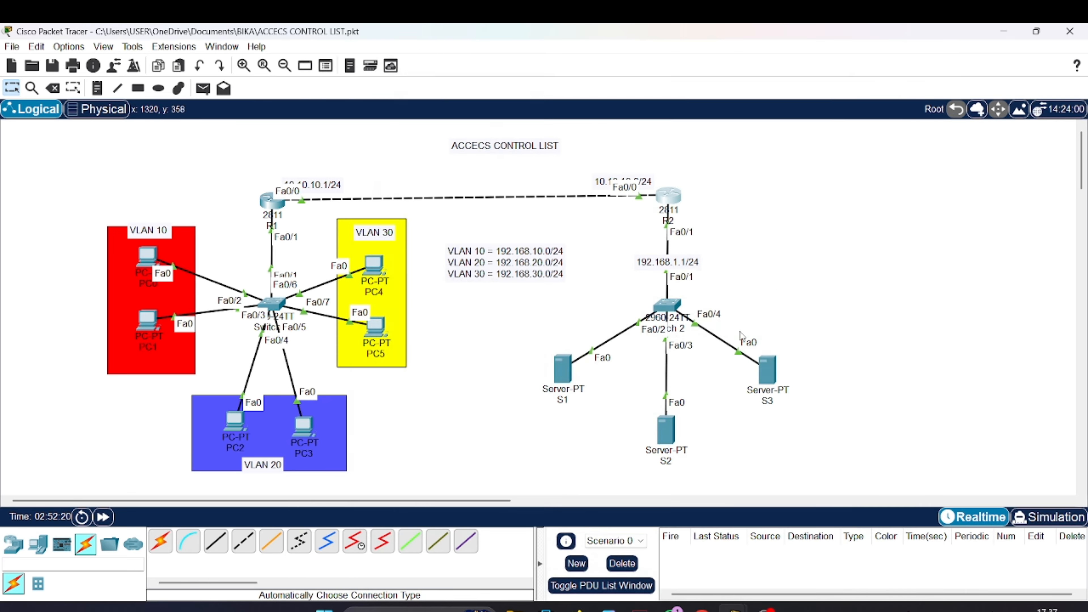
pyautogui.click(860, 85)
# Switch server S1's IPv4 configuration to DHCP and close its window
pyautogui.click(569, 376)
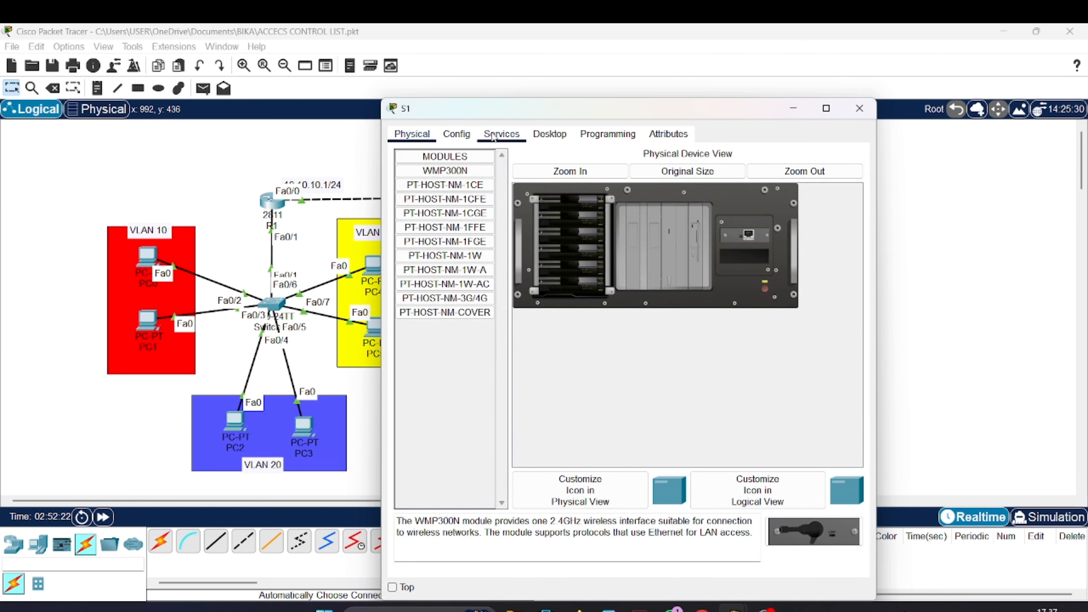
pyautogui.click(479, 134)
pyautogui.click(460, 134)
pyautogui.click(549, 134)
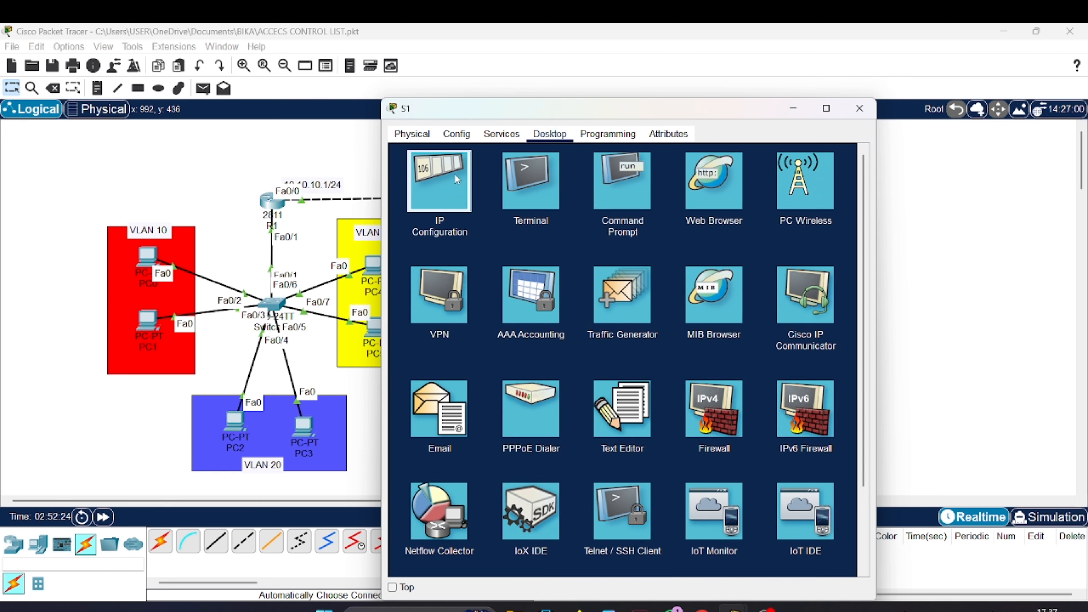
pyautogui.click(441, 178)
pyautogui.click(406, 189)
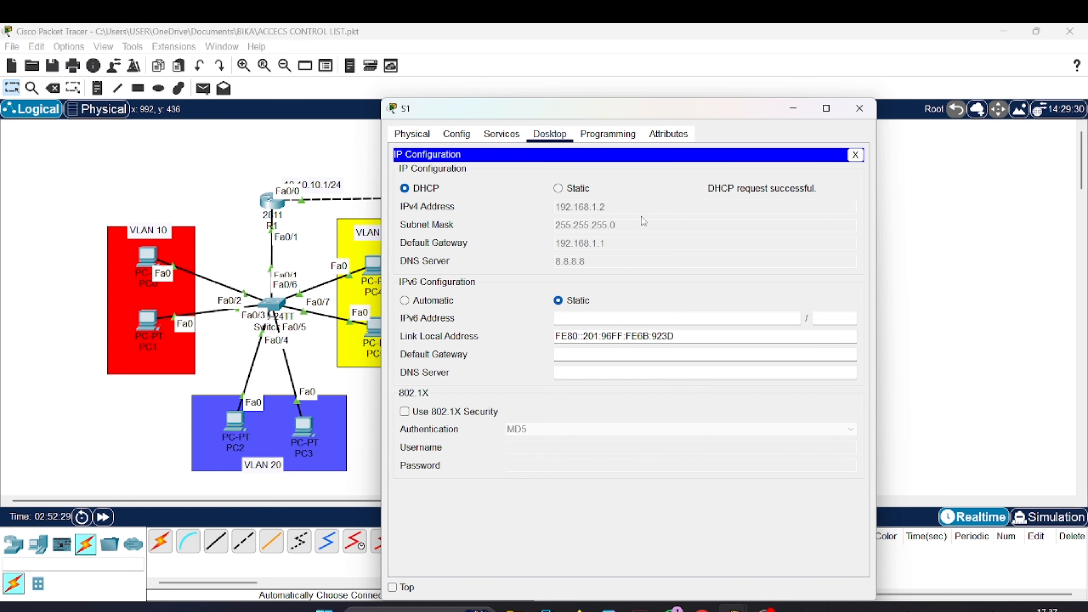
pyautogui.click(859, 108)
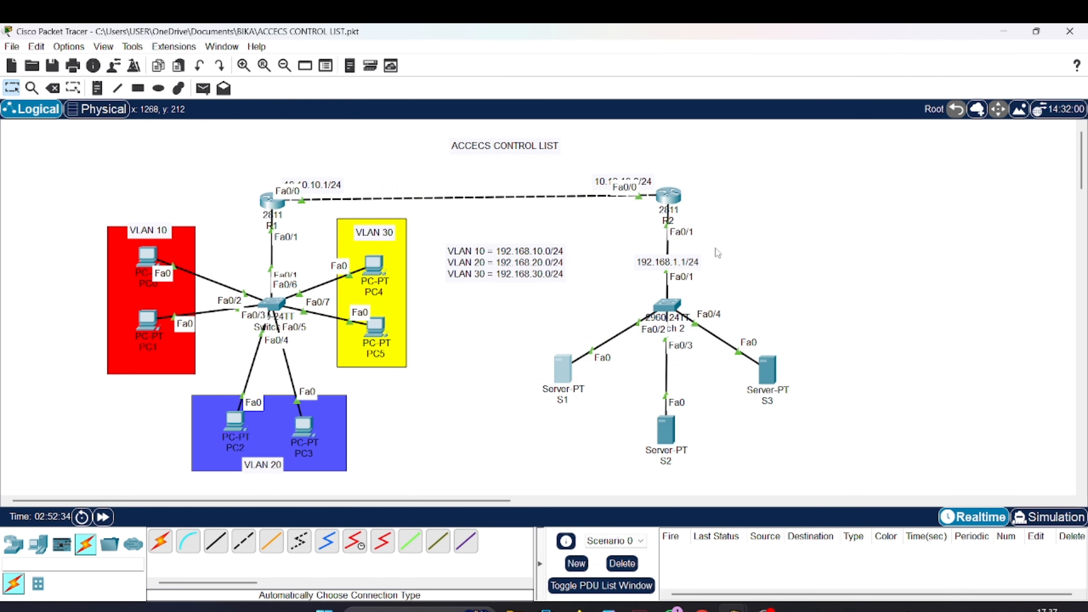
# Switch server S2's IPv4 configuration to DHCP and close its window
pyautogui.click(672, 309)
pyautogui.click(549, 134)
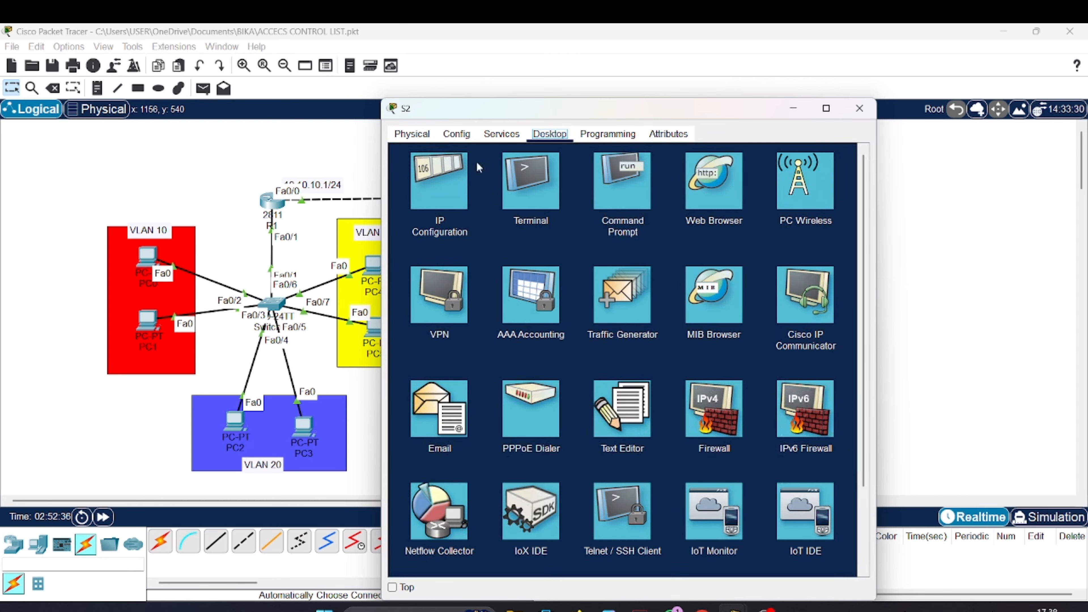
pyautogui.click(440, 182)
pyautogui.click(413, 190)
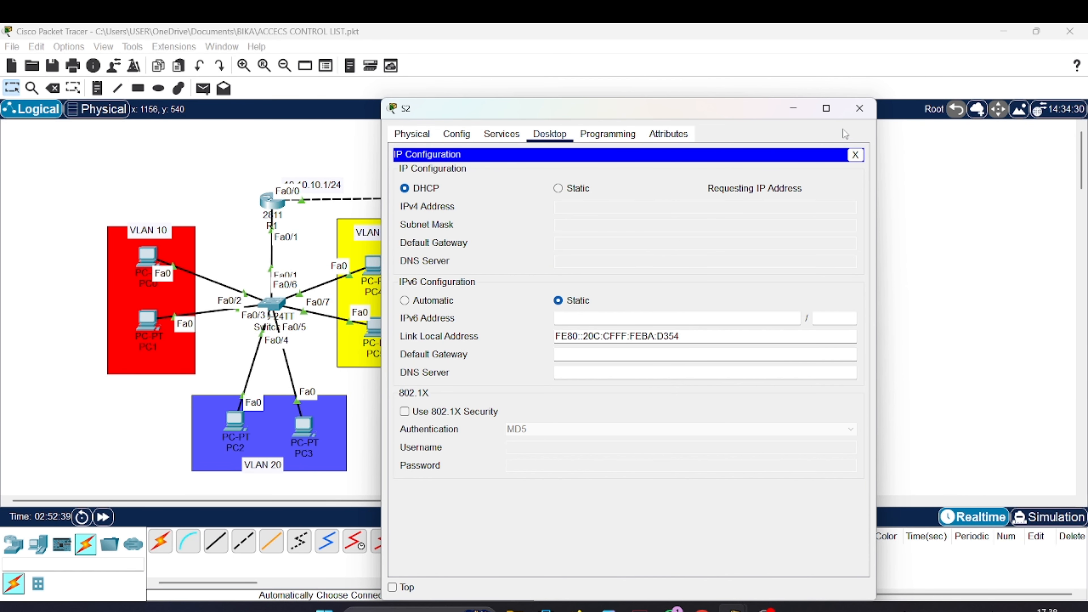
pyautogui.click(859, 108)
# Switch server S3's IPv4 configuration to DHCP and close its window
pyautogui.click(766, 367)
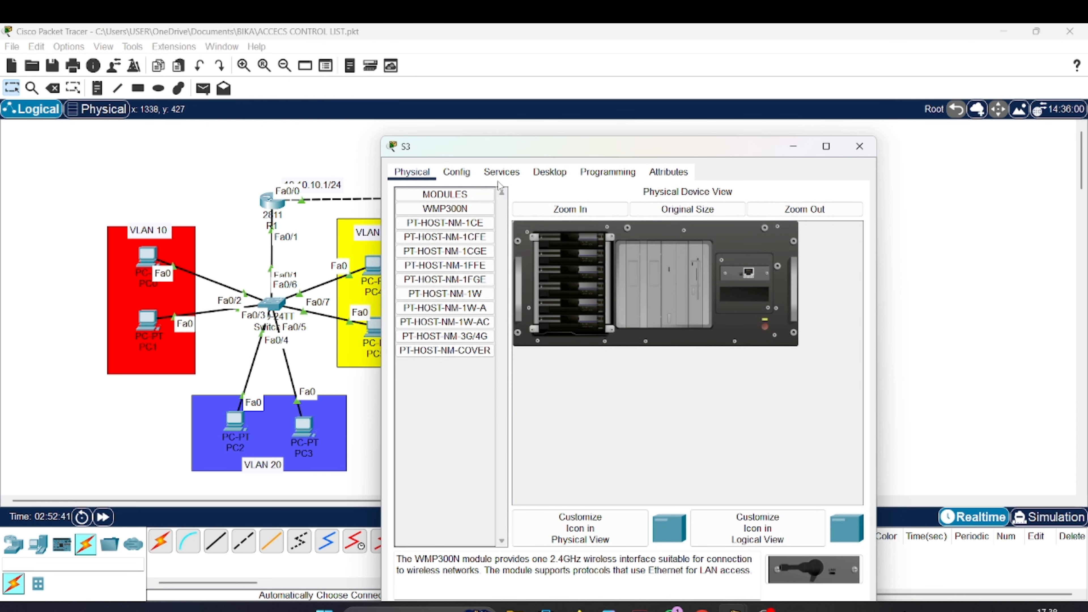
pyautogui.click(536, 173)
pyautogui.click(441, 206)
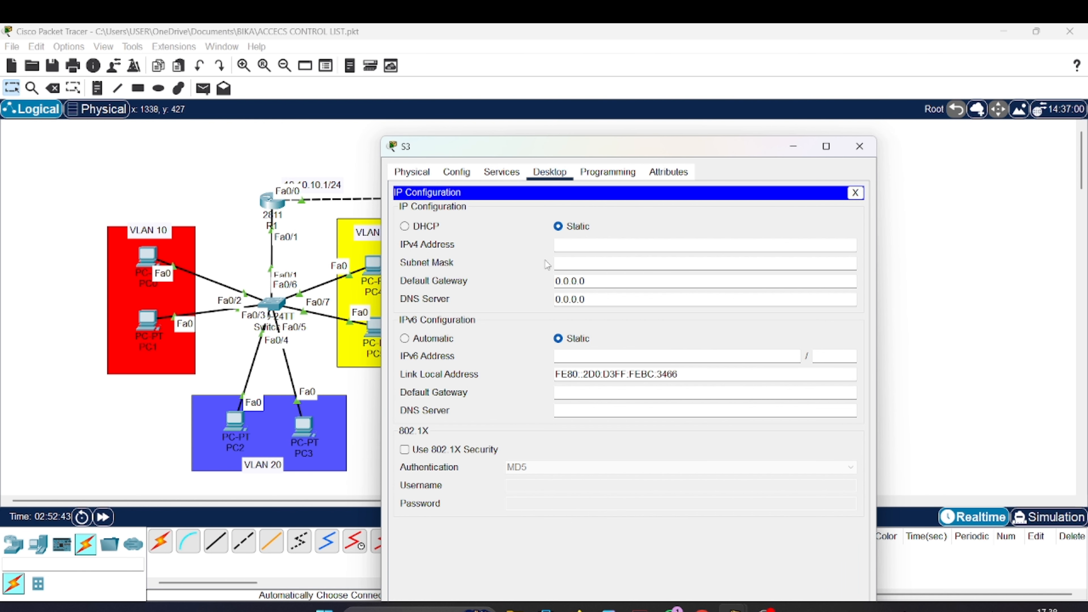
pyautogui.click(409, 227)
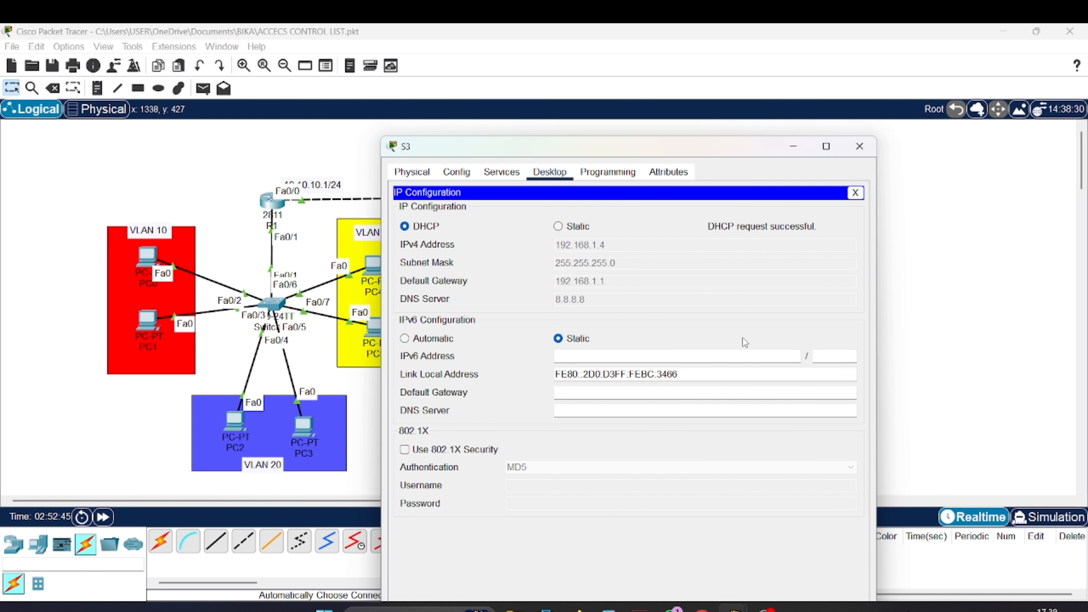
pyautogui.click(859, 146)
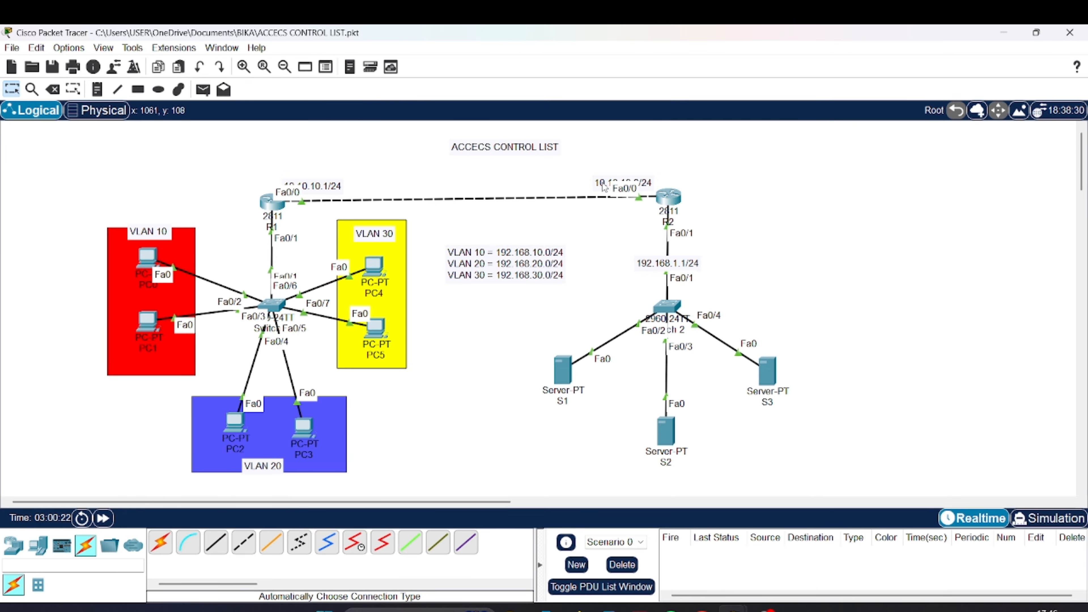
# Move the 10.10.10.2/24 and 10.10.10.1/24 labels slightly upward, clear of the Fa0/0 port labels
pyautogui.moveTo(604, 186); pyautogui.dragTo(603, 174)
pyautogui.moveTo(337, 186); pyautogui.dragTo(336, 177)
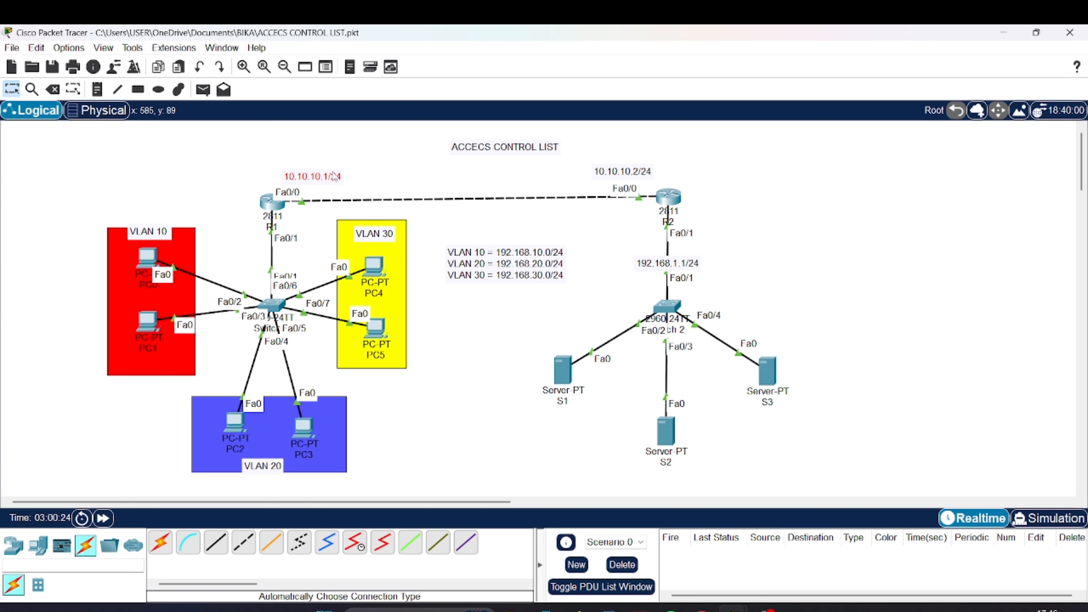
# Enter global configuration mode on router R1 and start OSPF process 1
pyautogui.click(272, 201)
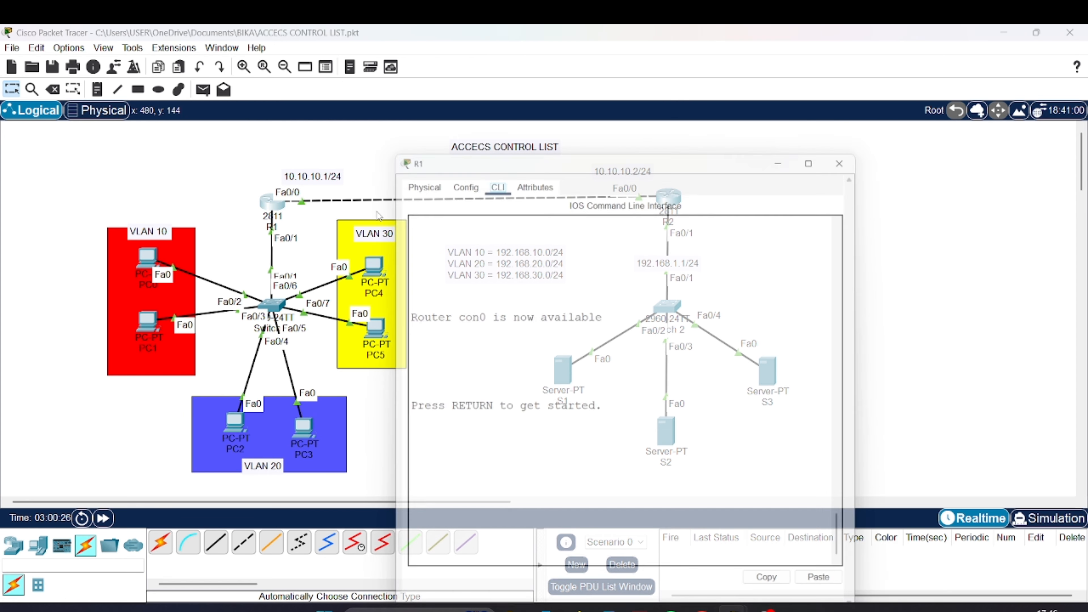
pyautogui.click(585, 227)
pyautogui.press('Return')
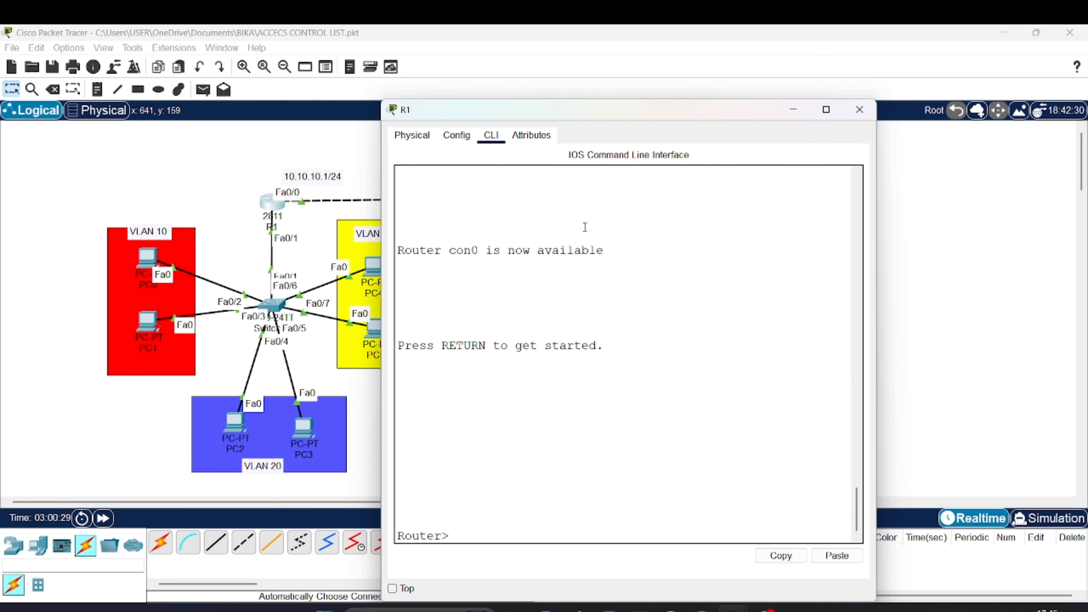
pyautogui.write('en')
pyautogui.press('Return')
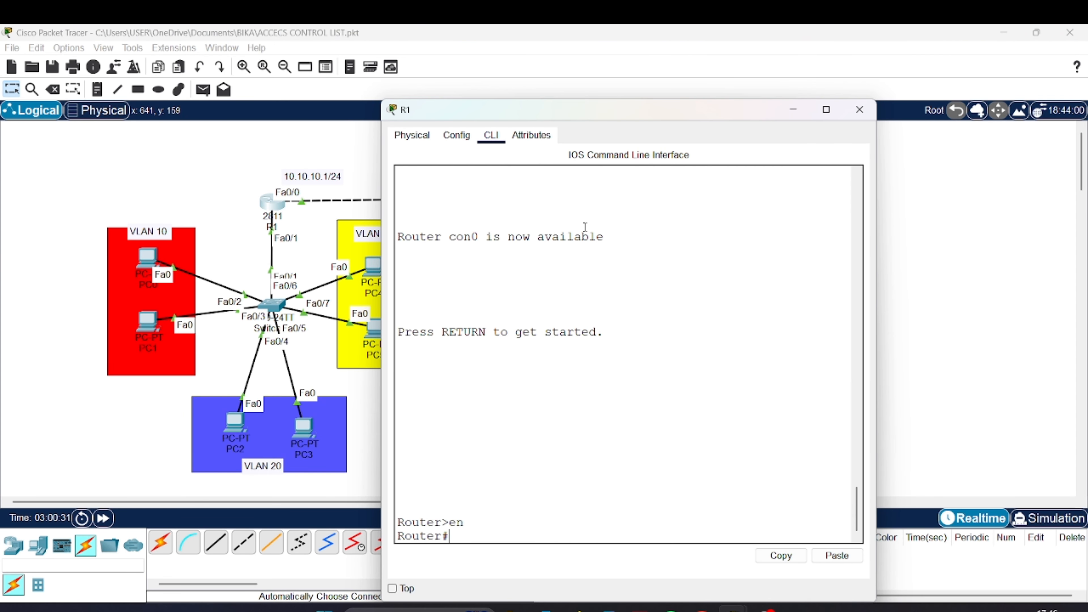
pyautogui.write('conf t')
pyautogui.press('Return')
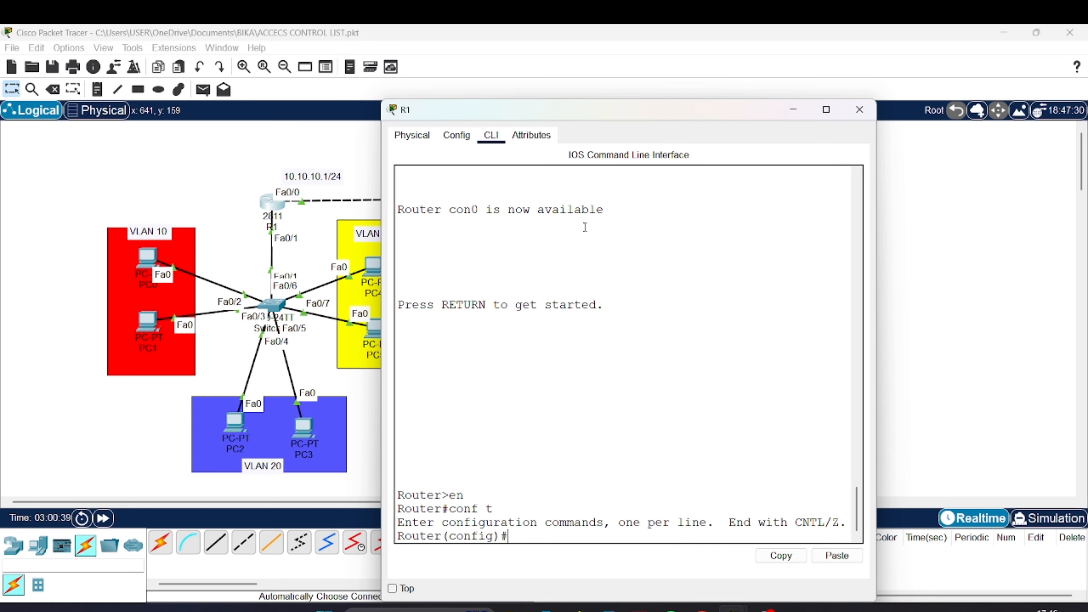
pyautogui.write('rou')
pyautogui.press('Tab')
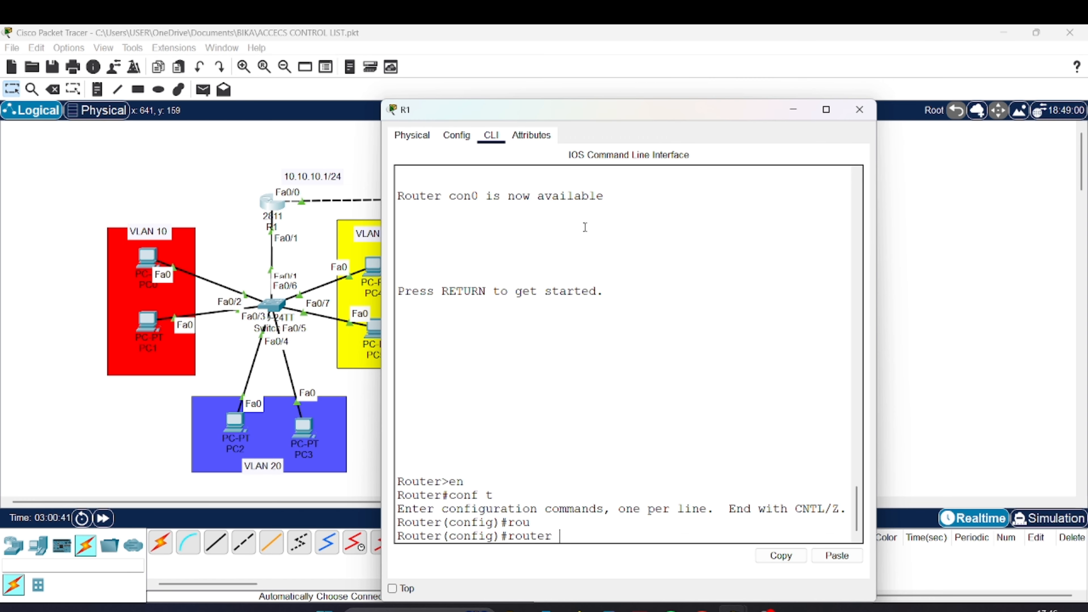
pyautogui.write('ospf 1')
pyautogui.press('Return')
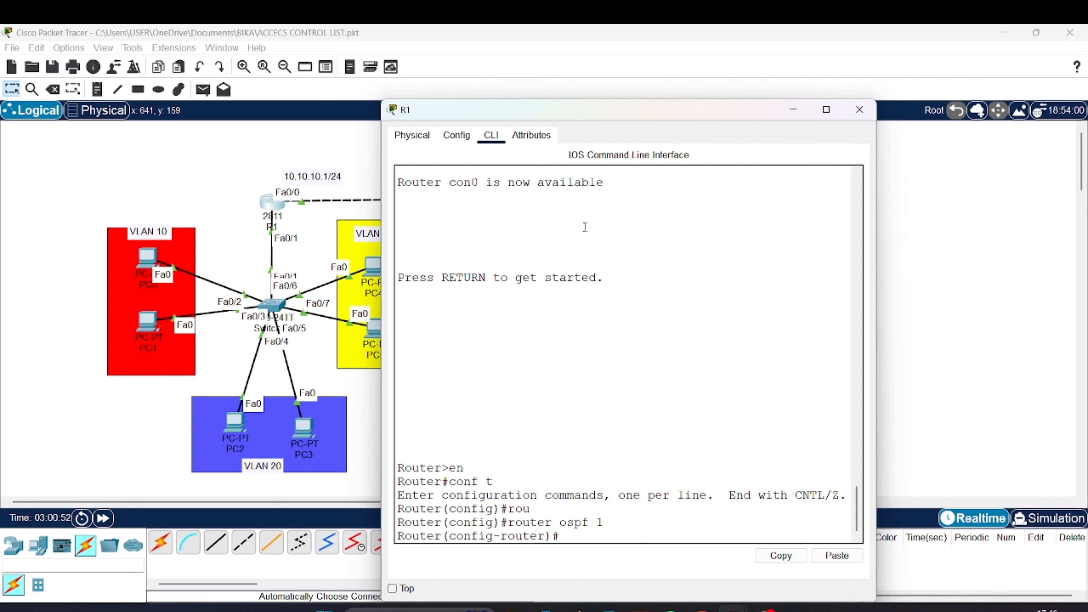
# Advertise network 10.10.10.0 with wildcard 0.0.0.255 in area 0 under R1's OSPF process
pyautogui.write('ne')
pyautogui.press('Tab')
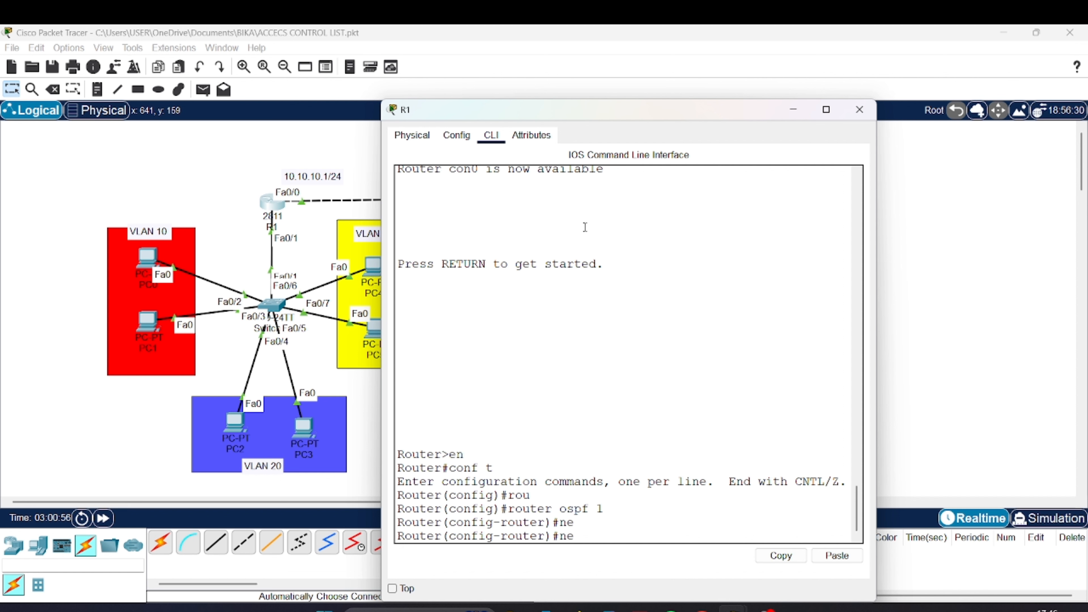
pyautogui.write('t')
pyautogui.press('Tab')
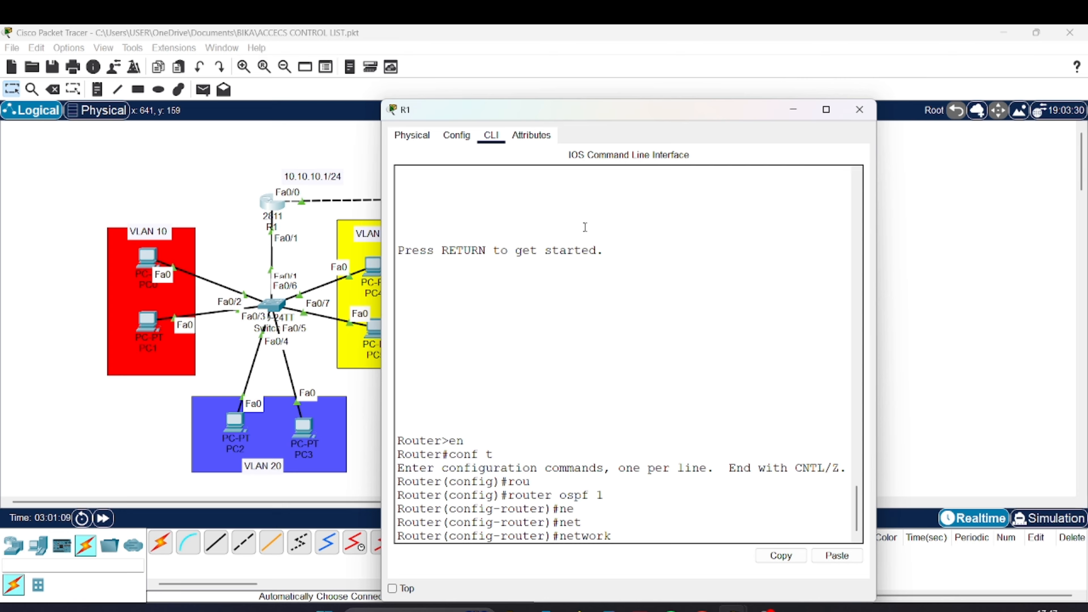
pyautogui.write('10.10.10.0 ?')
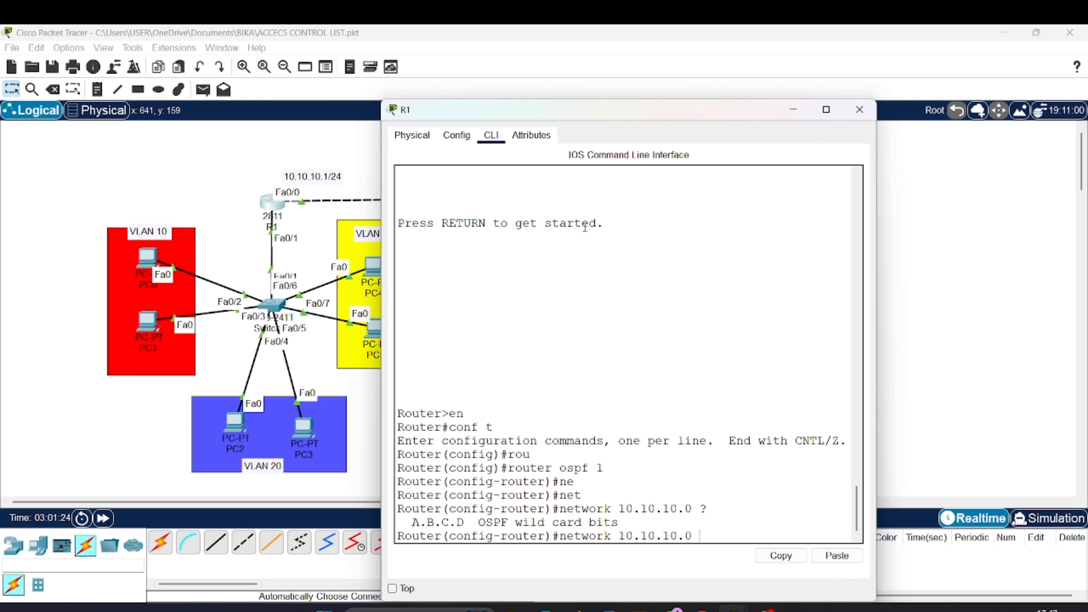
pyautogui.write('0.0')
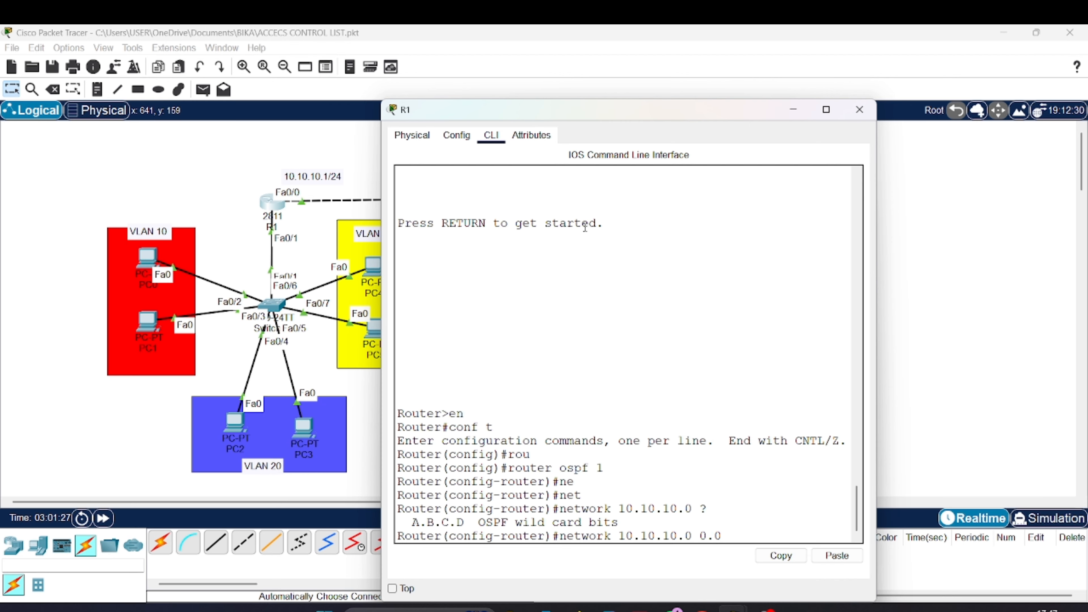
pyautogui.write('.0.255 are')
pyautogui.press('Tab')
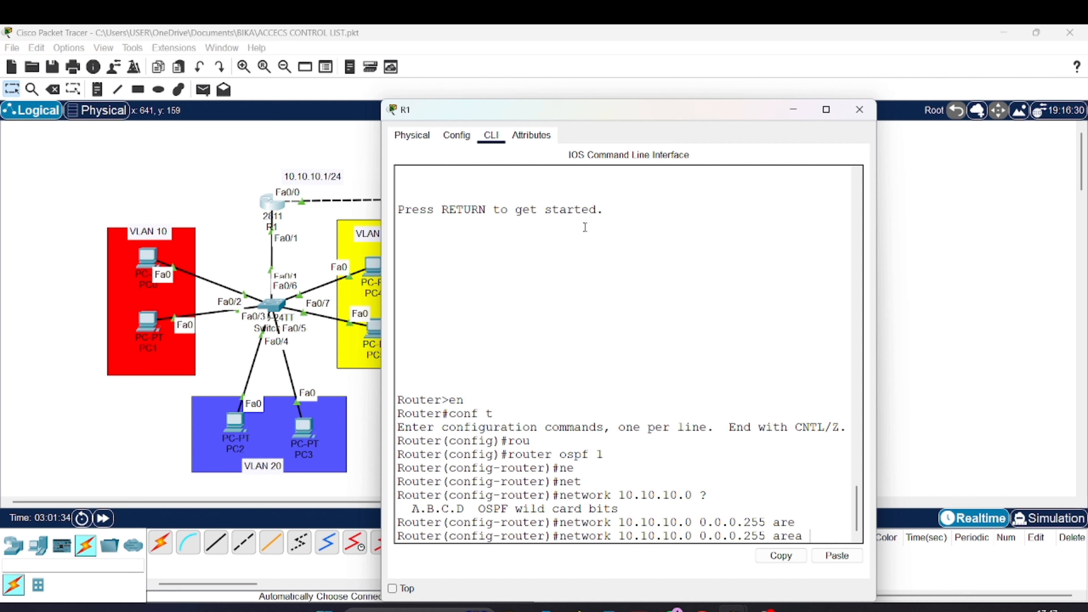
pyautogui.write('0')
pyautogui.press('Return')
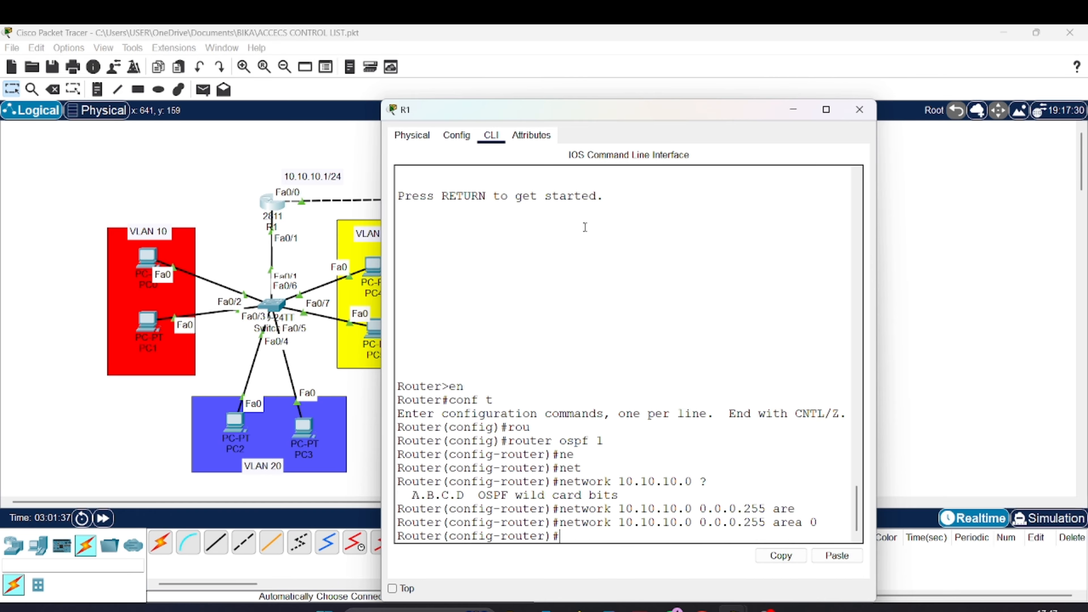
# Advertise the VLAN 10 network 192.168.10.0 with wildcard 0.0.0.255 in OSPF area 0 on R1
pyautogui.press('Up')
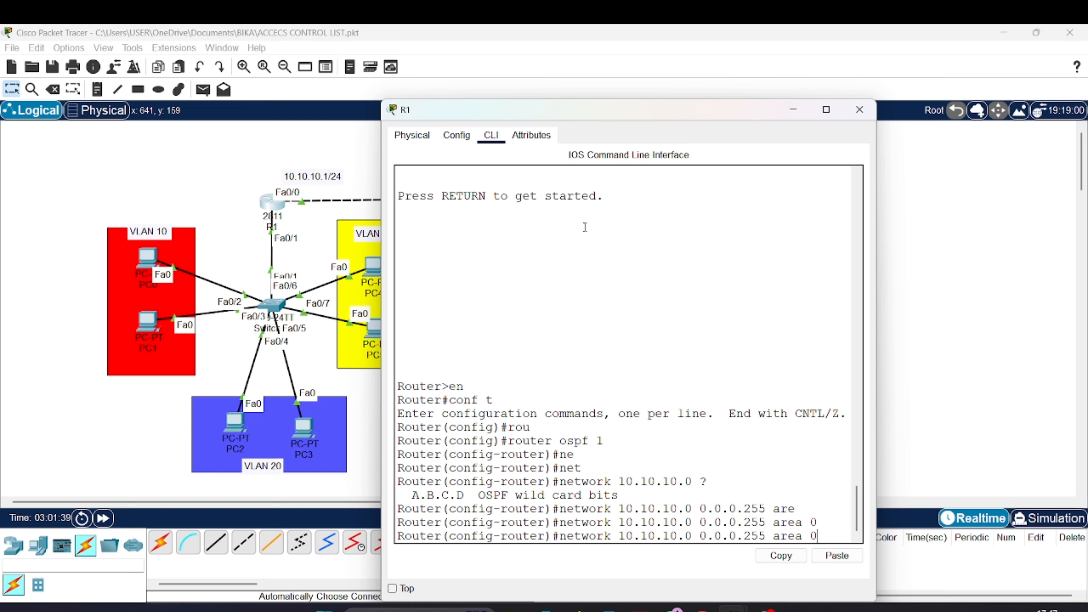
pyautogui.press('Left')
pyautogui.press('Left')
pyautogui.press('Left')
pyautogui.press('BackSpace')
pyautogui.press('BackSpace')
pyautogui.press('BackSpace')
pyautogui.press('BackSpace')
pyautogui.press('BackSpace')
pyautogui.press('BackSpace')
pyautogui.press('BackSpace')
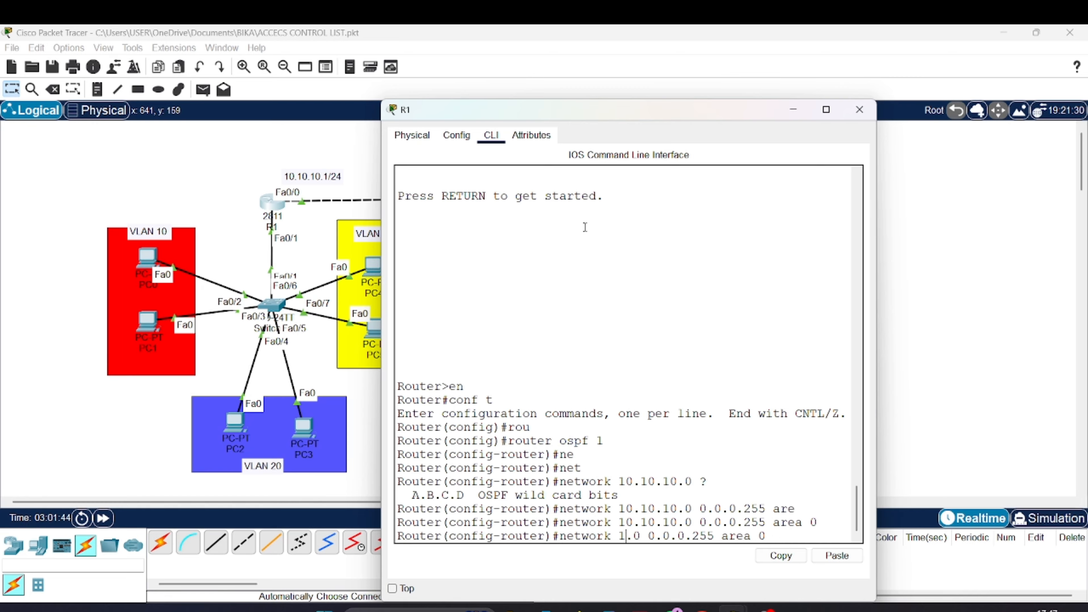
pyautogui.write('92.1')
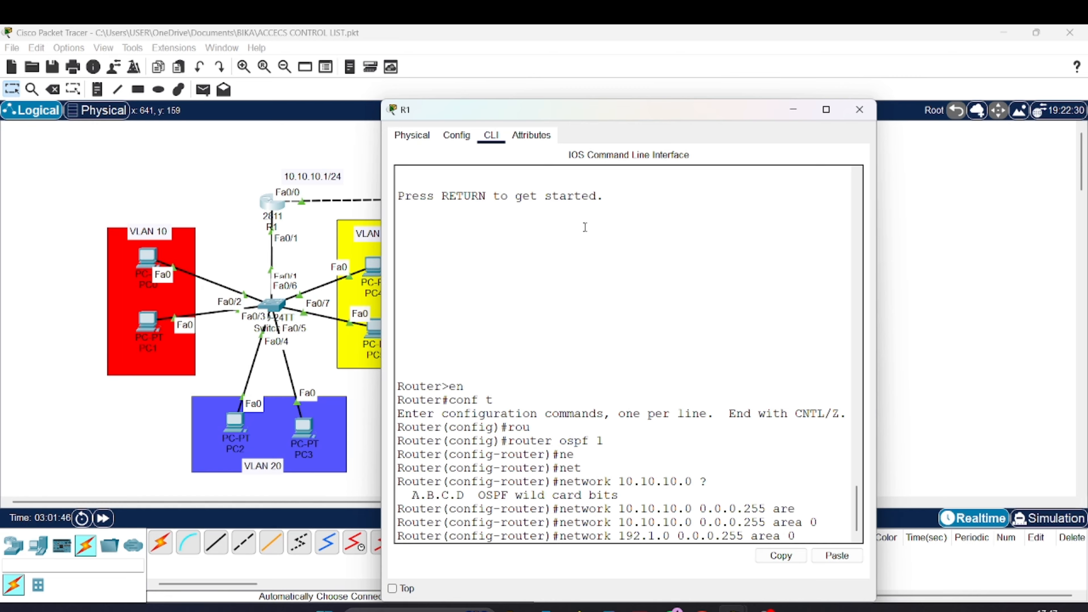
pyautogui.write('69')
pyautogui.press('BackSpace')
pyautogui.write('8.')
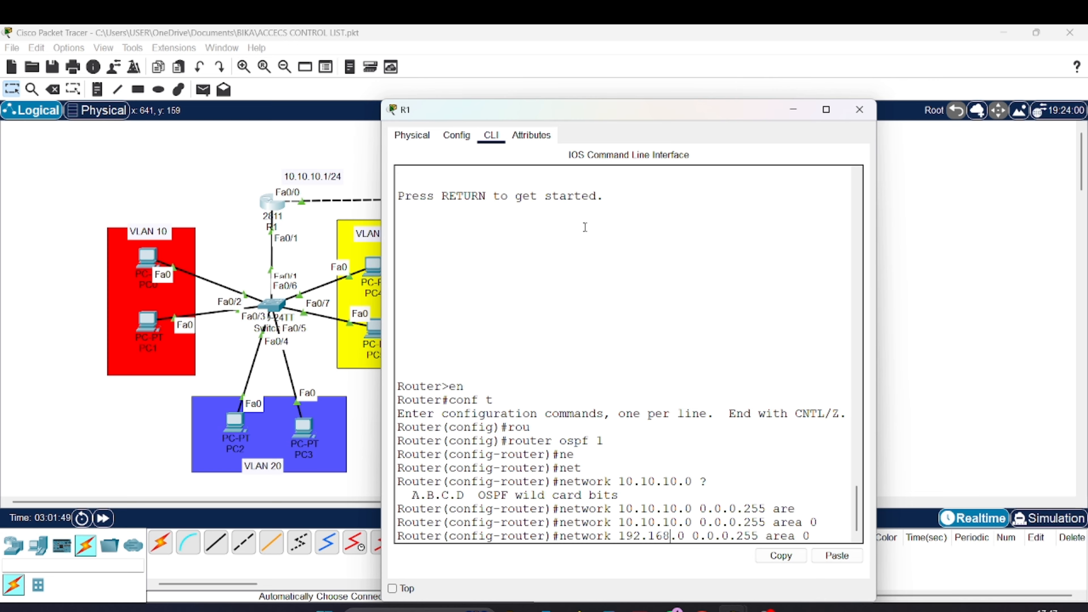
pyautogui.write('10')
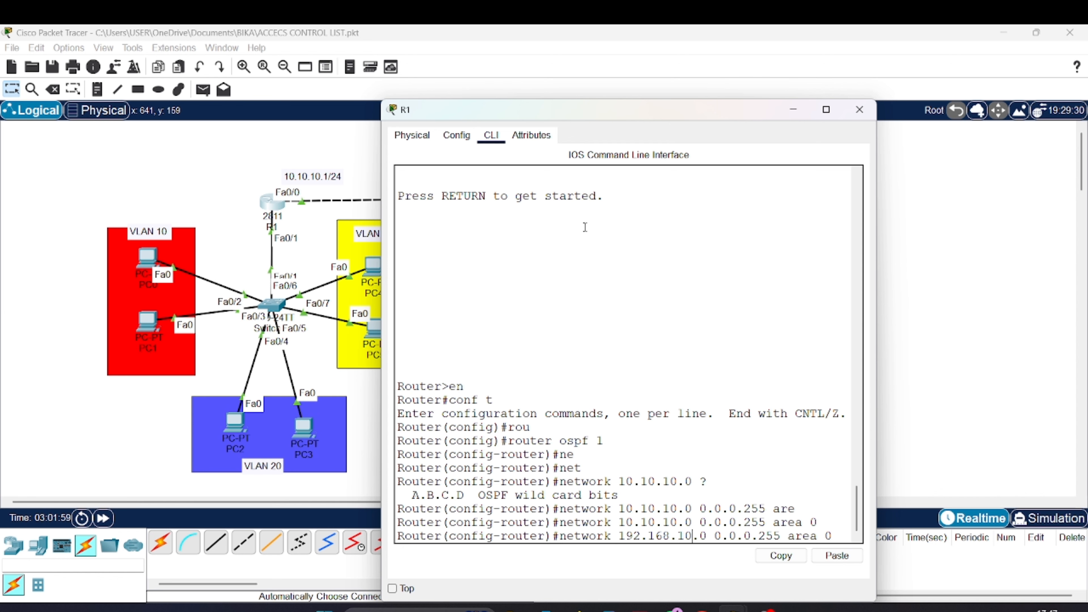
pyautogui.write('.0')
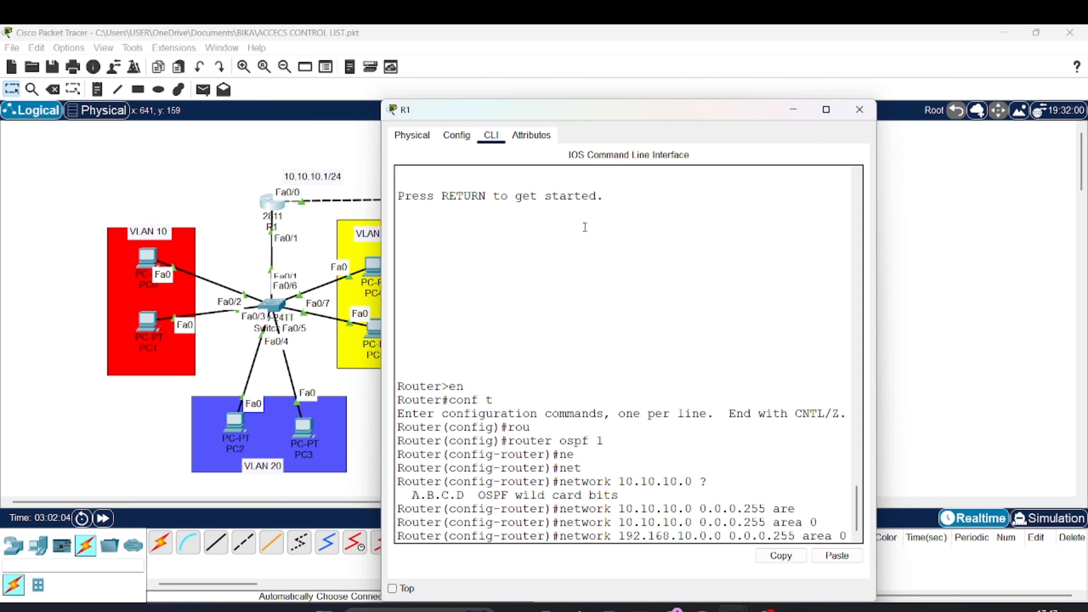
pyautogui.press('BackSpace')
pyautogui.press('BackSpace')
pyautogui.press('Return')
# Advertise the VLAN 20 network 192.168.20.0 with wildcard 0.0.0.255 in OSPF area 0 on R1
pyautogui.press('Up')
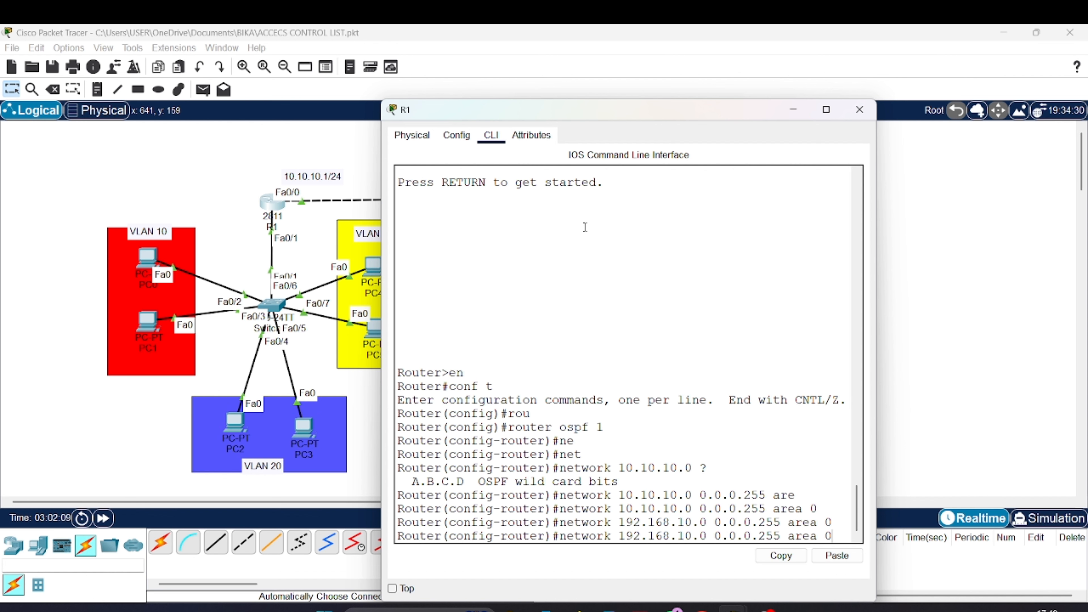
pyautogui.press('Left')
pyautogui.press('Left')
pyautogui.press('Left')
pyautogui.press('Left')
pyautogui.press('Left')
pyautogui.press('Left')
pyautogui.press('Left')
pyautogui.press('Left')
pyautogui.press('Left')
pyautogui.press('Left')
pyautogui.press('Left')
pyautogui.press('Left')
pyautogui.press('Left')
pyautogui.press('Left')
pyautogui.press('Left')
pyautogui.press('Left')
pyautogui.press('Left')
pyautogui.press('Left')
pyautogui.press('Left')
pyautogui.press('Left')
pyautogui.press('BackSpace')
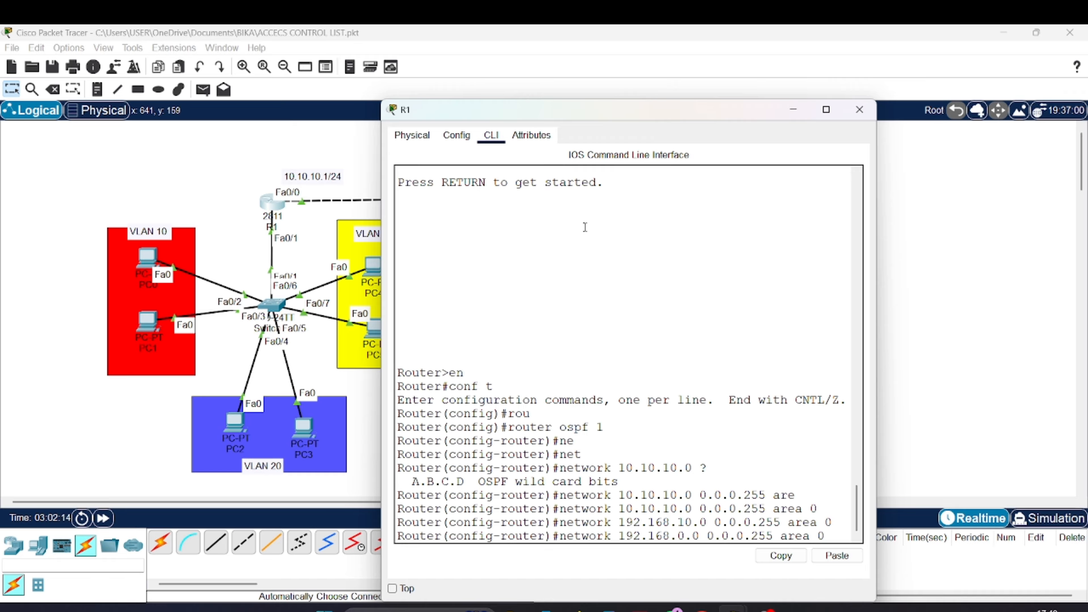
pyautogui.write('2')
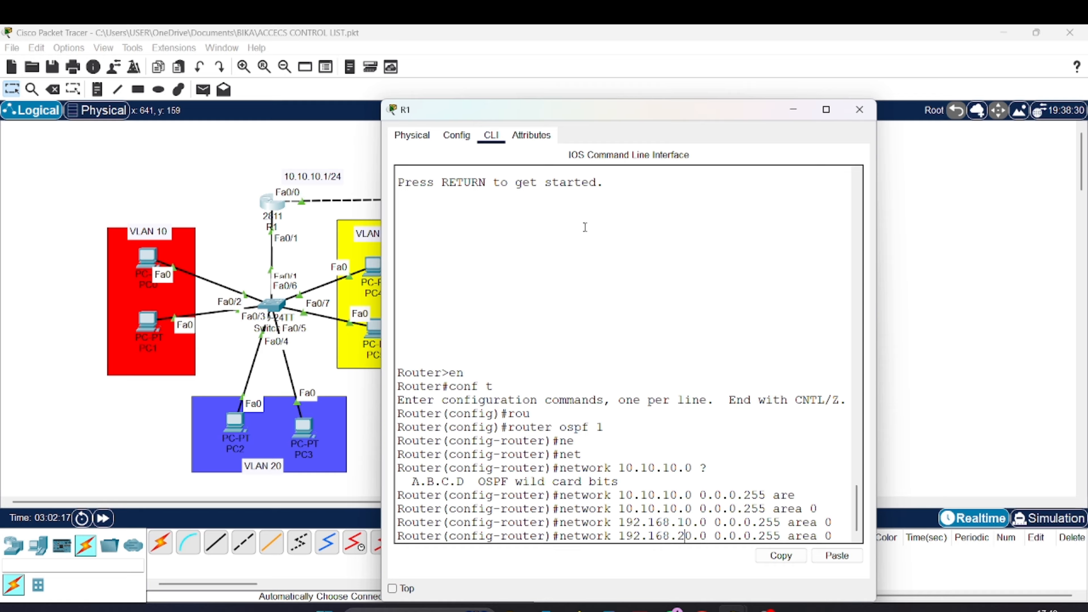
pyautogui.press('Return')
# Advertise the VLAN 30 network 192.168.30.0 with wildcard 0.0.0.255 in OSPF area 0 on R1, and close R1's window
pyautogui.press('Up')
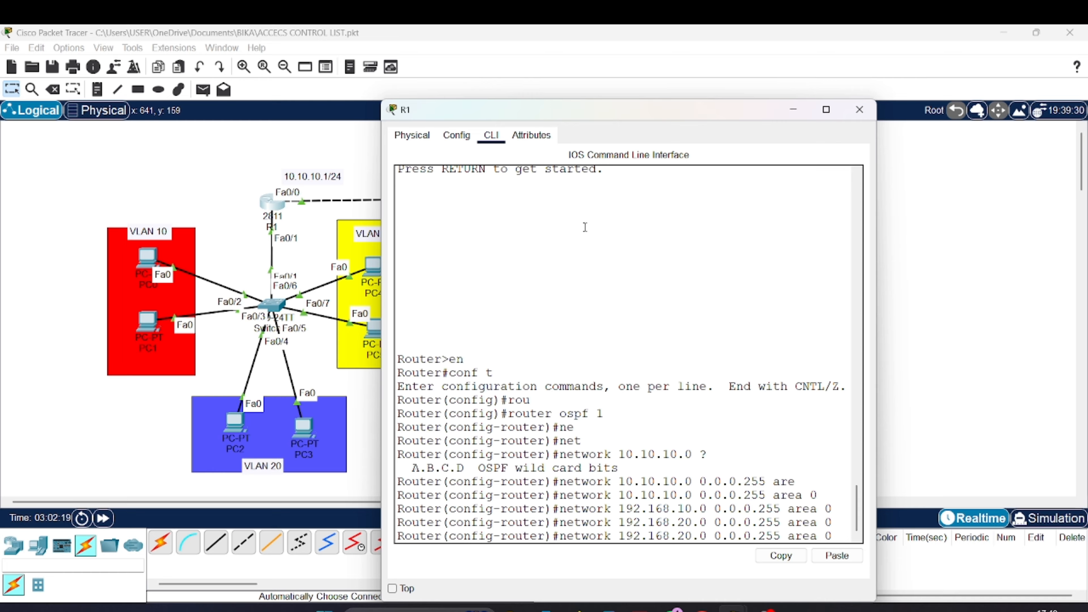
pyautogui.press('Left')
pyautogui.press('Left')
pyautogui.press('Left')
pyautogui.press('Left')
pyautogui.press('Left')
pyautogui.press('Left')
pyautogui.press('Left')
pyautogui.press('Left')
pyautogui.press('Left')
pyautogui.press('Left')
pyautogui.press('Left')
pyautogui.press('Left')
pyautogui.press('Left')
pyautogui.press('Left')
pyautogui.press('Left')
pyautogui.press('Left')
pyautogui.press('Left')
pyautogui.press('Left')
pyautogui.press('Left')
pyautogui.press('Left')
pyautogui.press('BackSpace')
pyautogui.write('3')
pyautogui.press('Return')
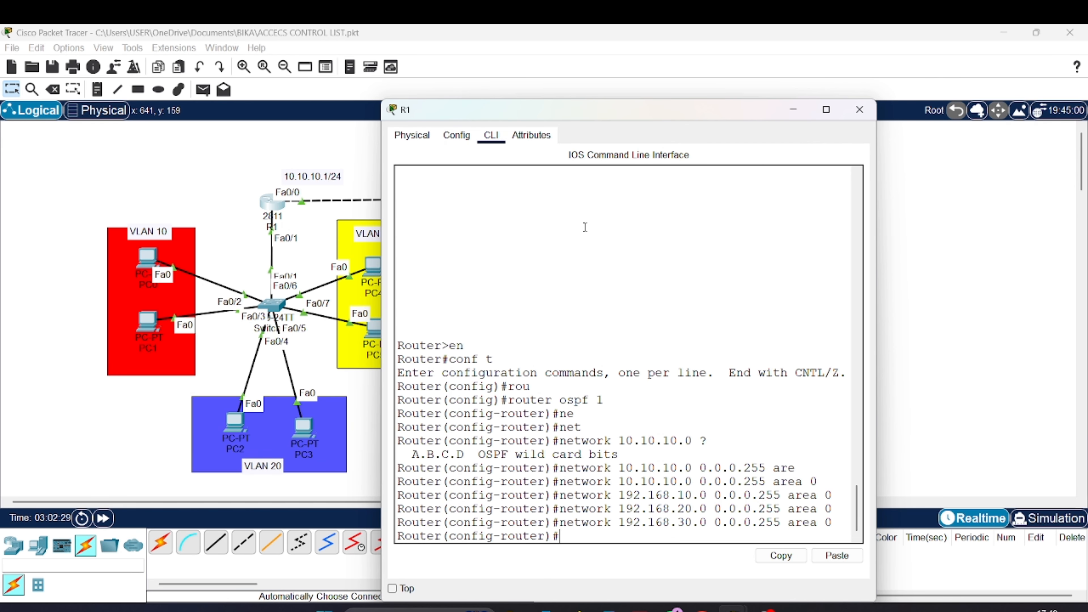
pyautogui.click(859, 110)
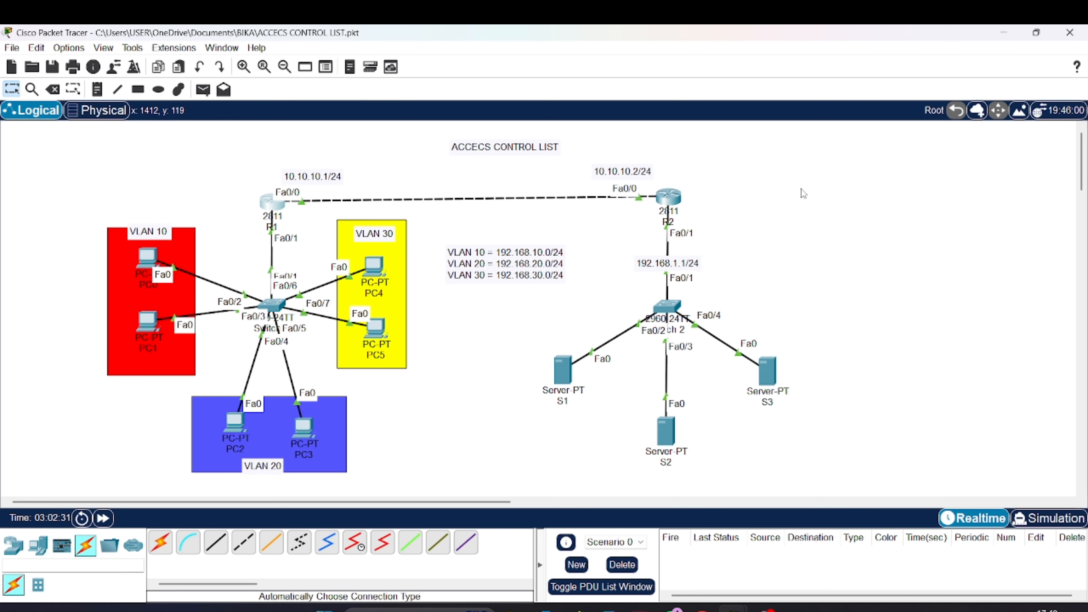
# Open R2's command line and enter privileged mode and global configuration mode
pyautogui.click(668, 197)
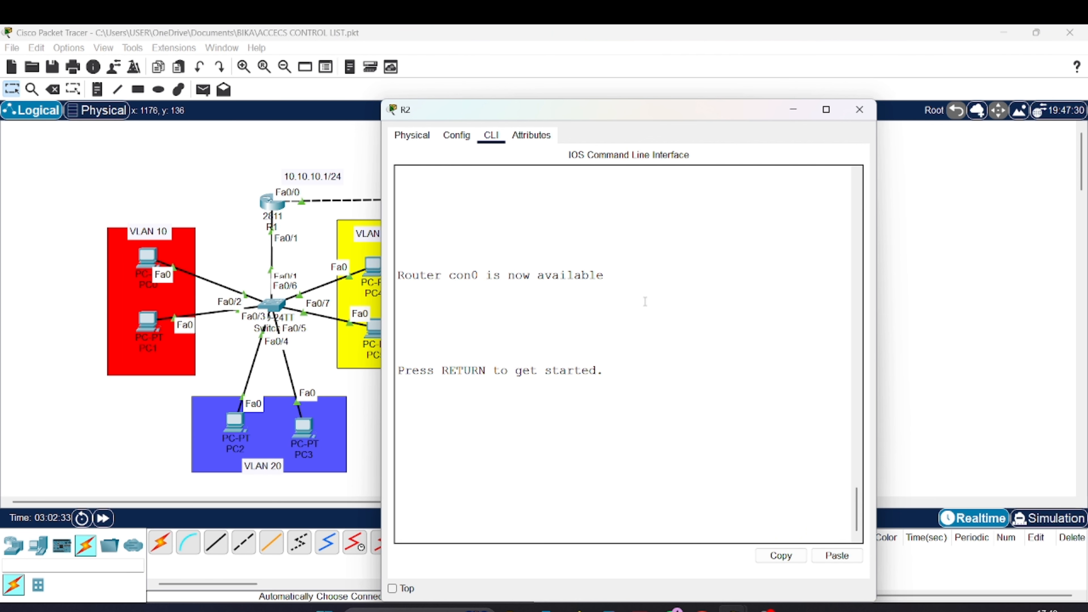
pyautogui.press('Return')
pyautogui.write('en')
pyautogui.press('Return')
pyautogui.write('co')
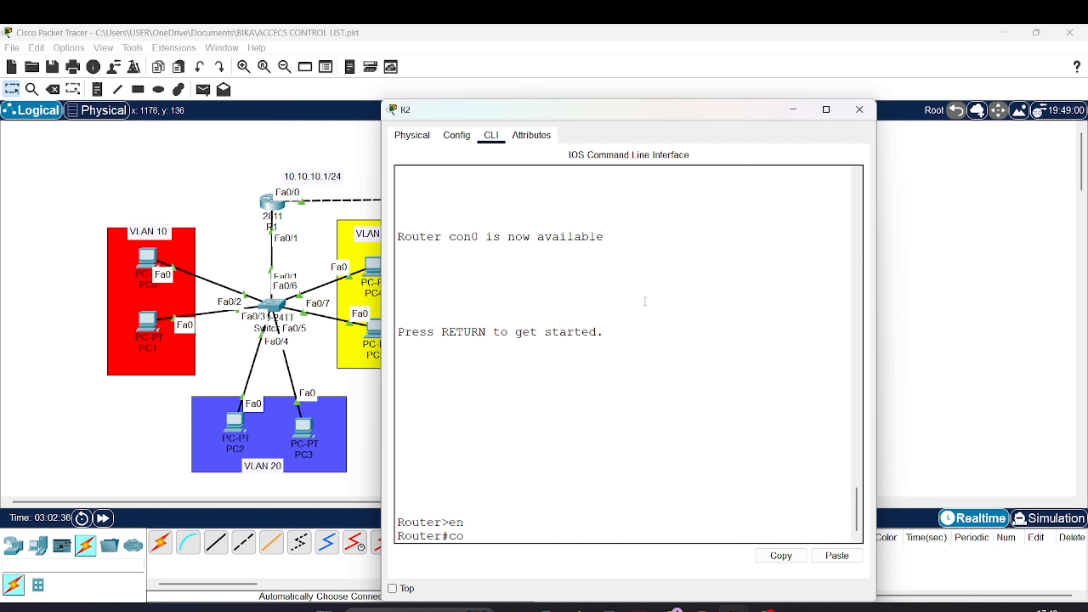
pyautogui.write('nf t\\')
pyautogui.press('Return')
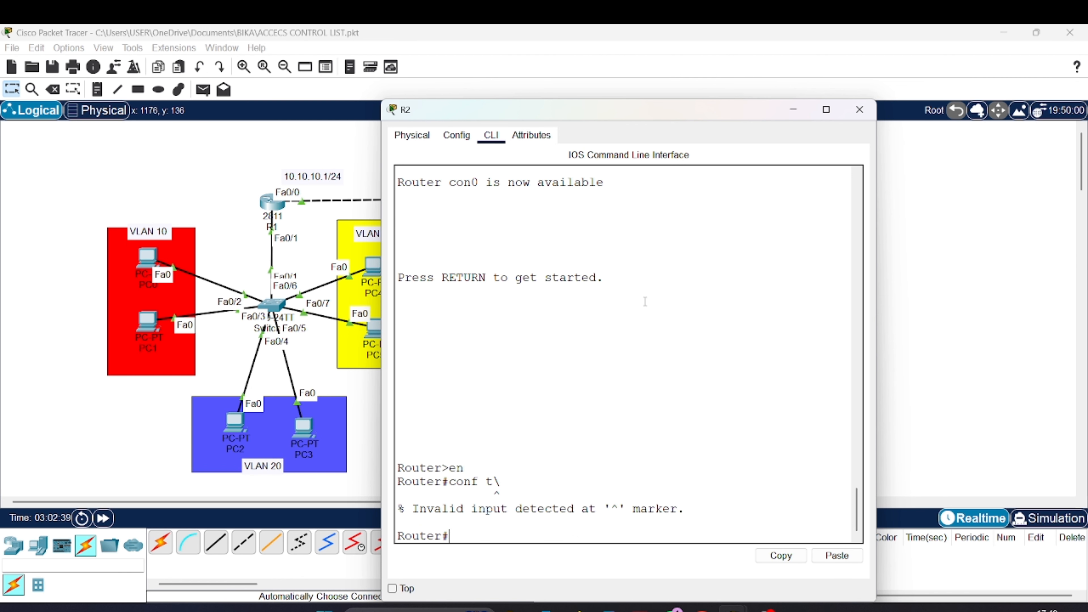
pyautogui.press('Up')
pyautogui.press('Return')
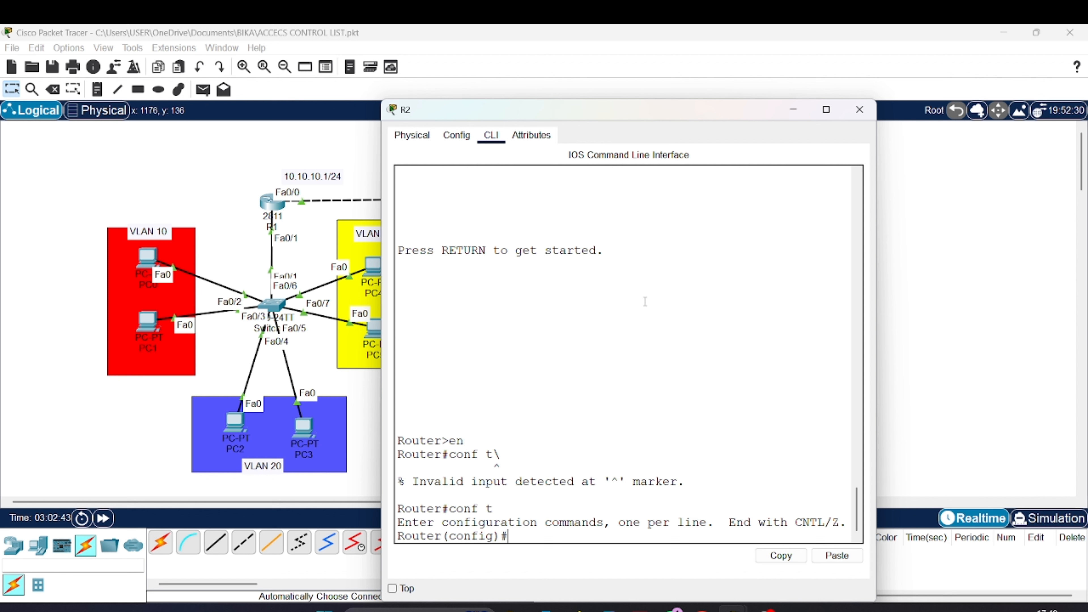
# Start OSPF routing process 2 on R2
pyautogui.write('rou')
pyautogui.press('Tab')
pyautogui.write('os')
pyautogui.press('Tab')
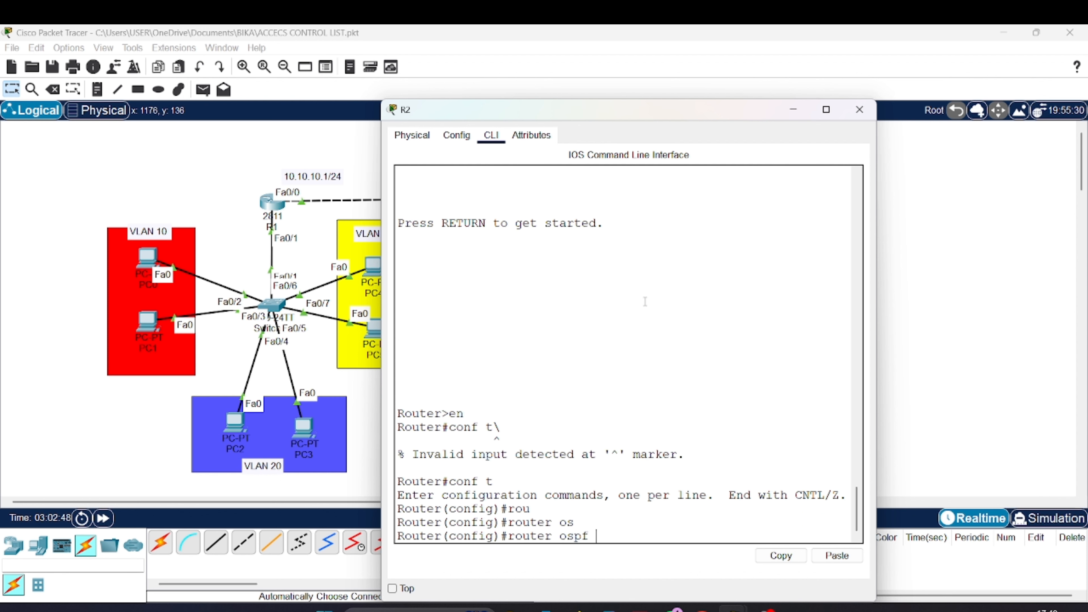
pyautogui.write('2')
pyautogui.press('Return')
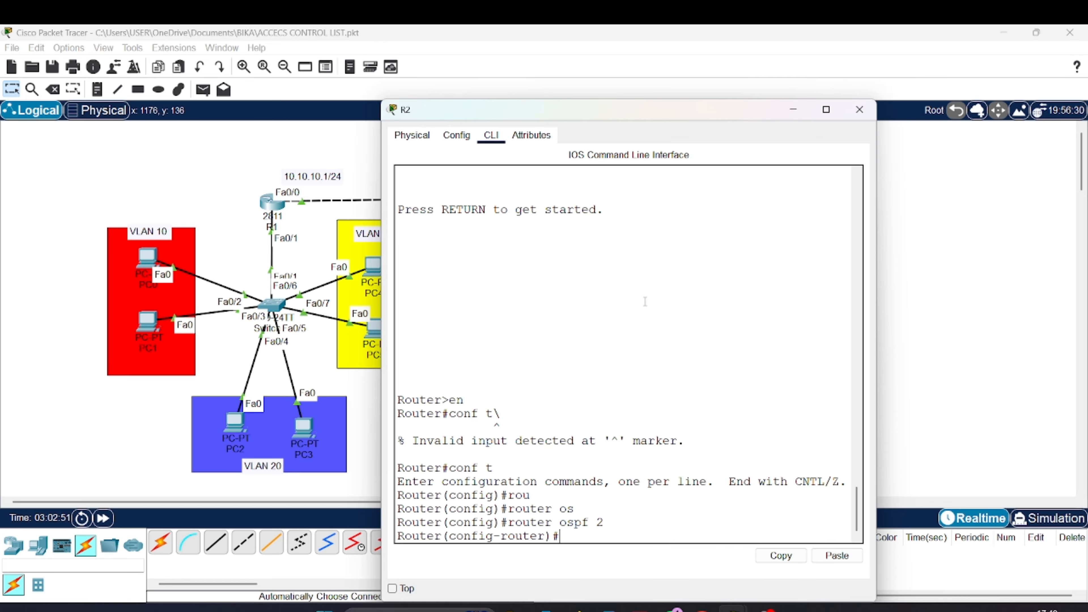
# Advertise network 10.10.10.0 with wildcard 0.0.0.255 in area 0 under R2's OSPF process
pyautogui.write('net')
pyautogui.press('Tab')
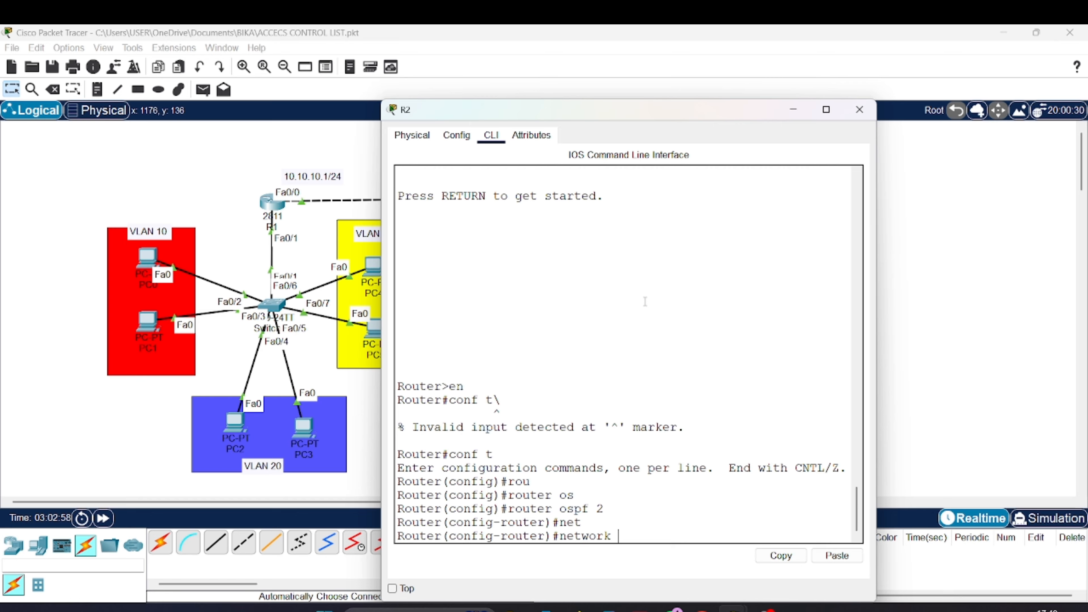
pyautogui.write('10.10.10.0 0.0.0.2')
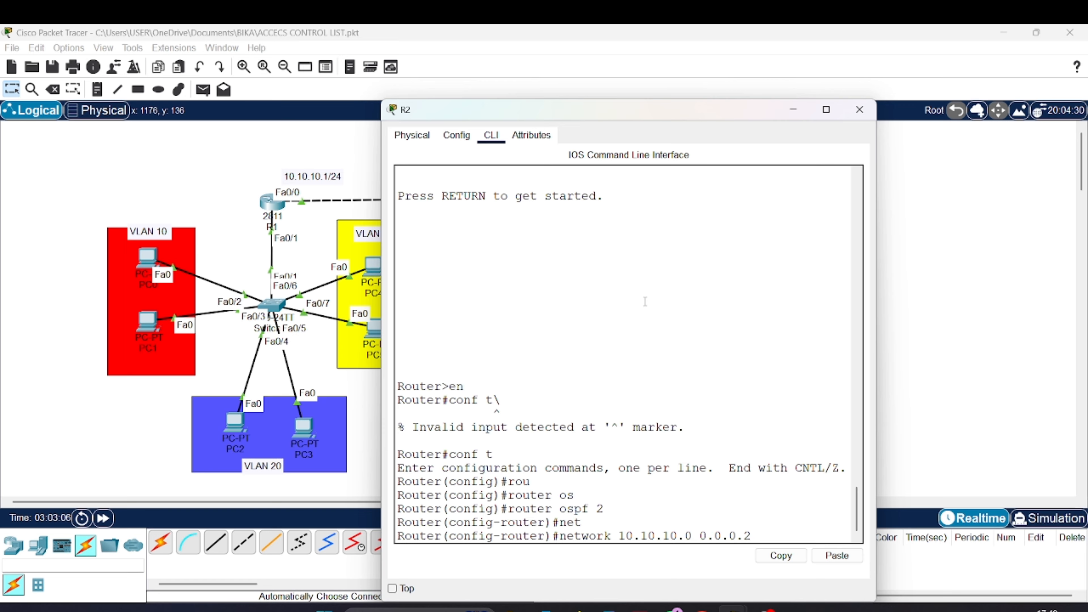
pyautogui.write('55 sr')
pyautogui.press('Tab')
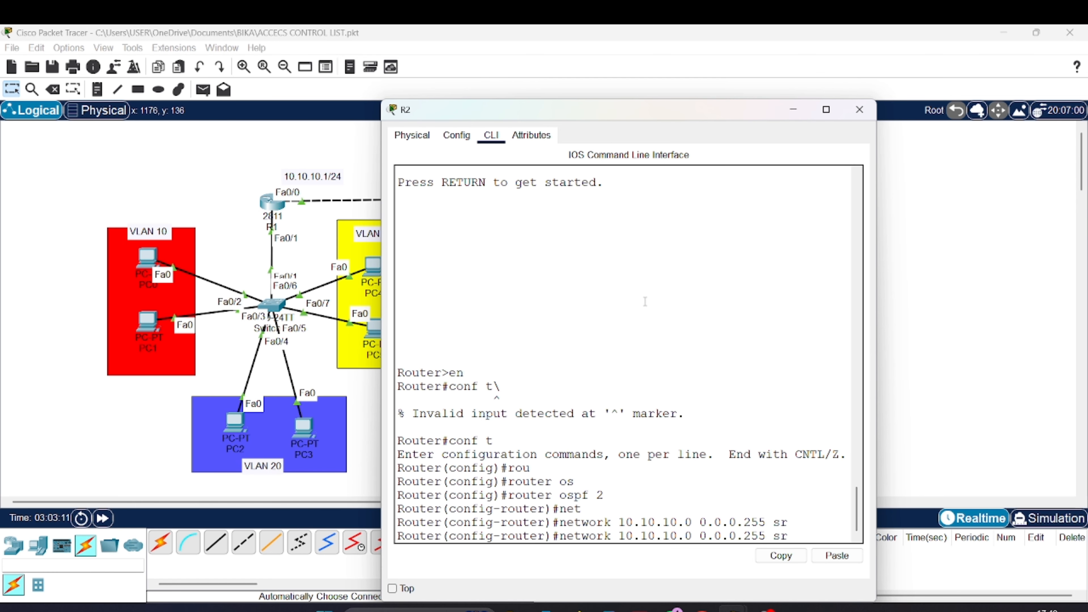
pyautogui.press('BackSpace')
pyautogui.press('BackSpace')
pyautogui.write('ar')
pyautogui.press('Tab')
pyautogui.write('0')
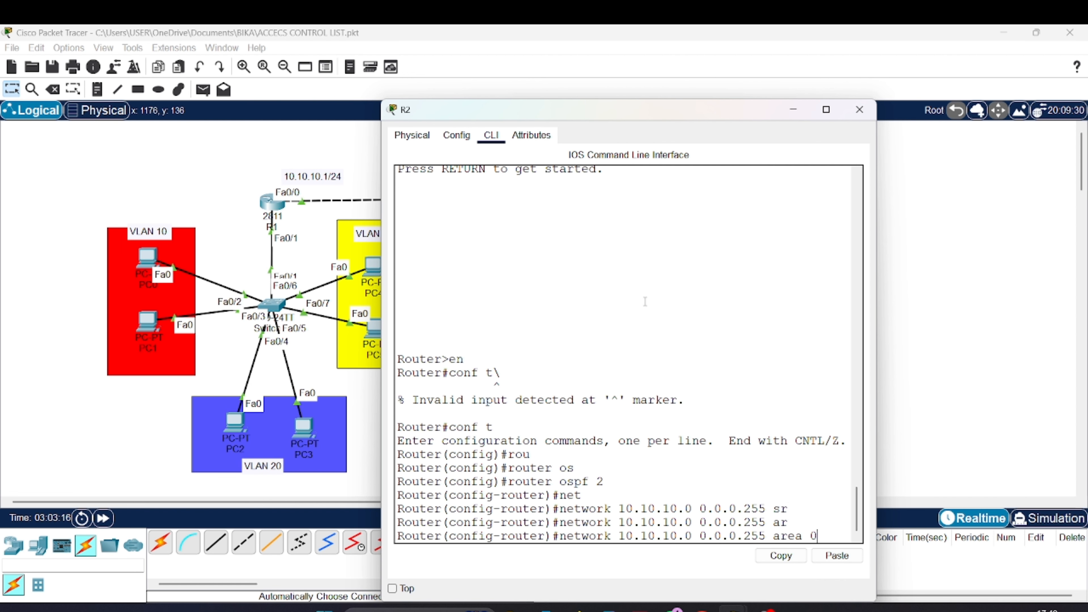
pyautogui.press('Return')
pyautogui.press('Up')
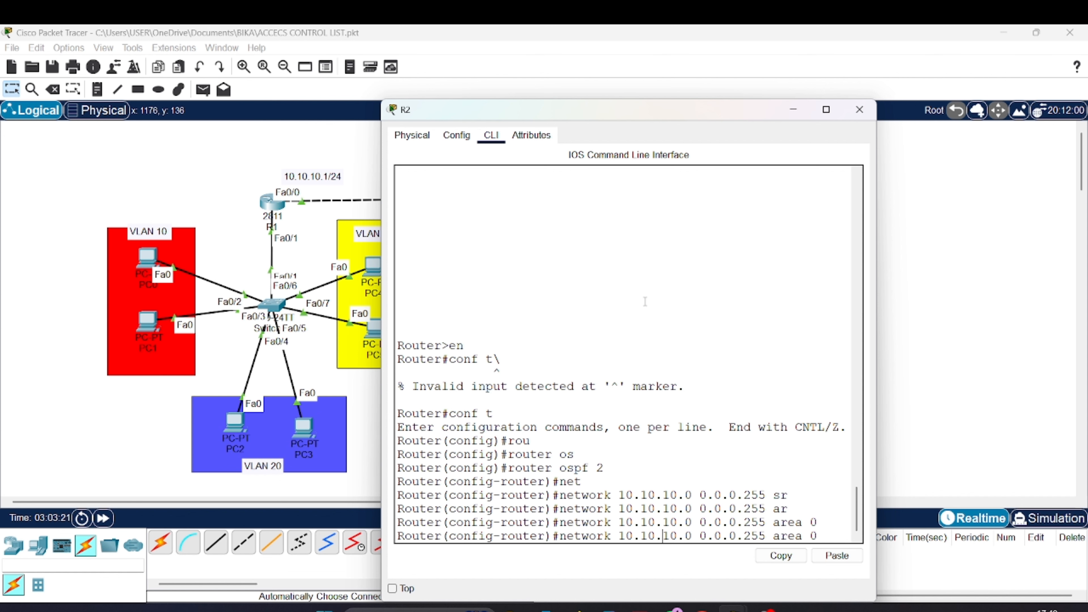
pyautogui.press('BackSpace')
pyautogui.press('BackSpace')
pyautogui.press('BackSpace')
pyautogui.press('BackSpace')
pyautogui.press('BackSpace')
pyautogui.press('BackSpace')
pyautogui.press('BackSpace')
pyautogui.press('BackSpace')
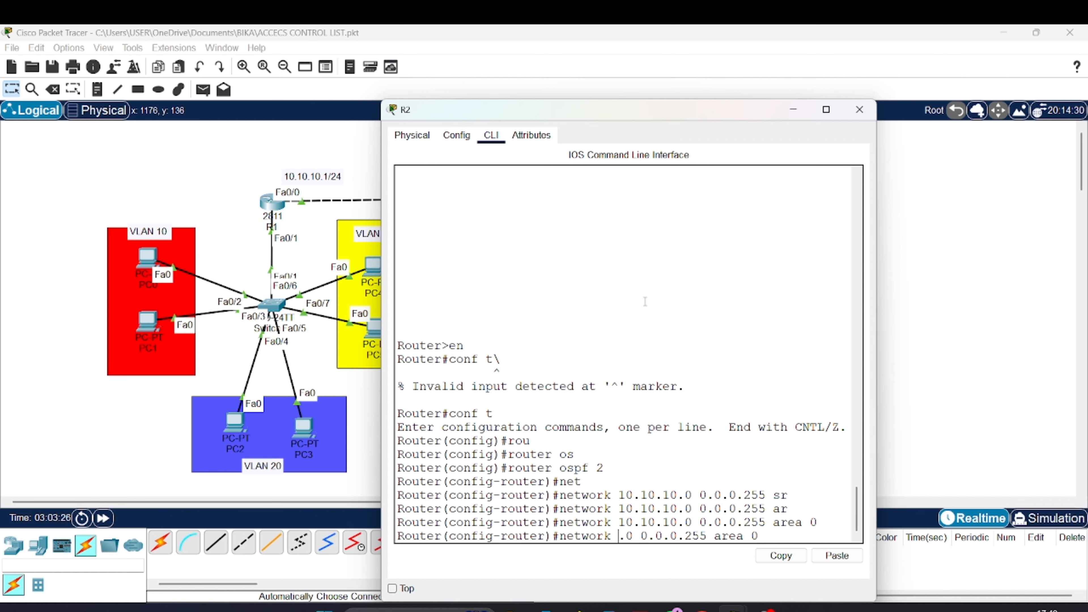
pyautogui.press('Return')
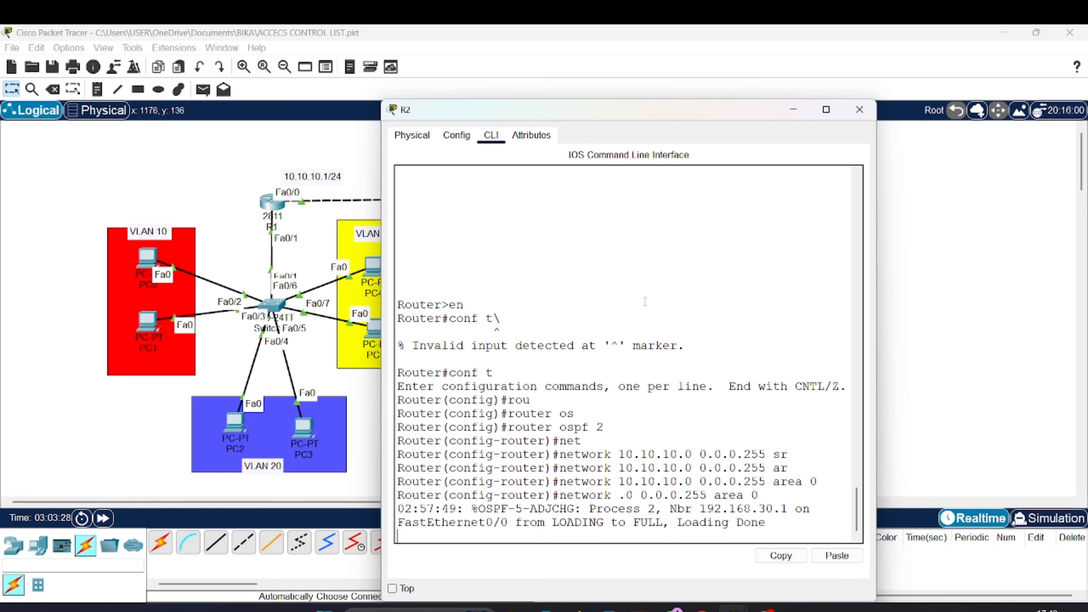
pyautogui.write('192.168')
pyautogui.press('BackSpace')
pyautogui.press('BackSpace')
pyautogui.press('BackSpace')
pyautogui.press('BackSpace')
pyautogui.press('BackSpace')
pyautogui.press('BackSpace')
pyautogui.press('BackSpace')
pyautogui.press('BackSpace')
pyautogui.press('BackSpace')
pyautogui.press('BackSpace')
pyautogui.press('BackSpace')
pyautogui.press('BackSpace')
pyautogui.press('BackSpace')
pyautogui.press('BackSpace')
pyautogui.press('BackSpace')
pyautogui.press('BackSpace')
pyautogui.press('BackSpace')
pyautogui.press('BackSpace')
pyautogui.press('BackSpace')
pyautogui.press('BackSpace')
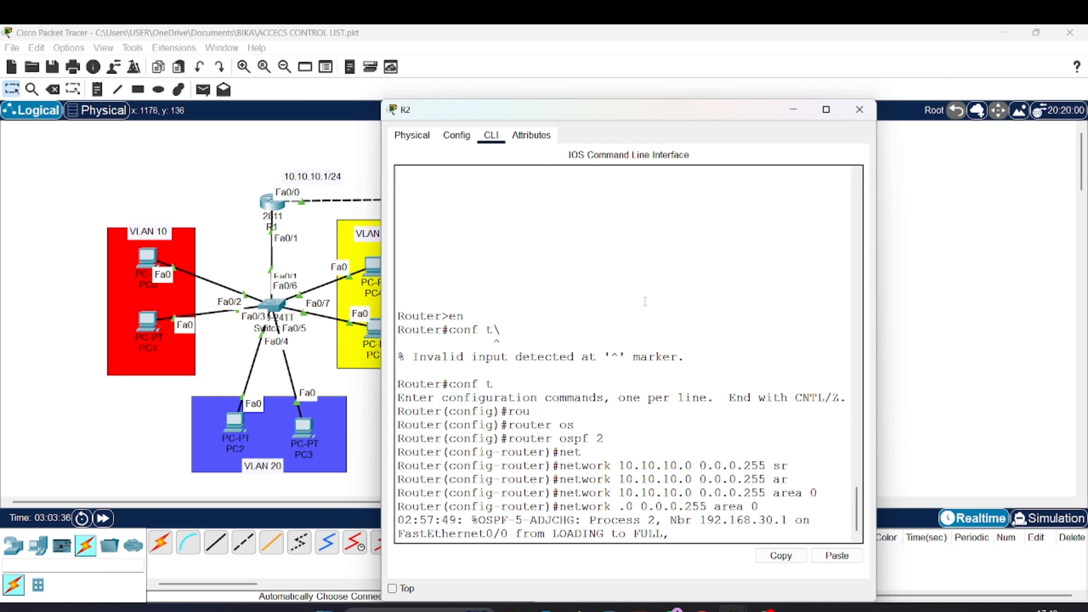
pyautogui.press('Return')
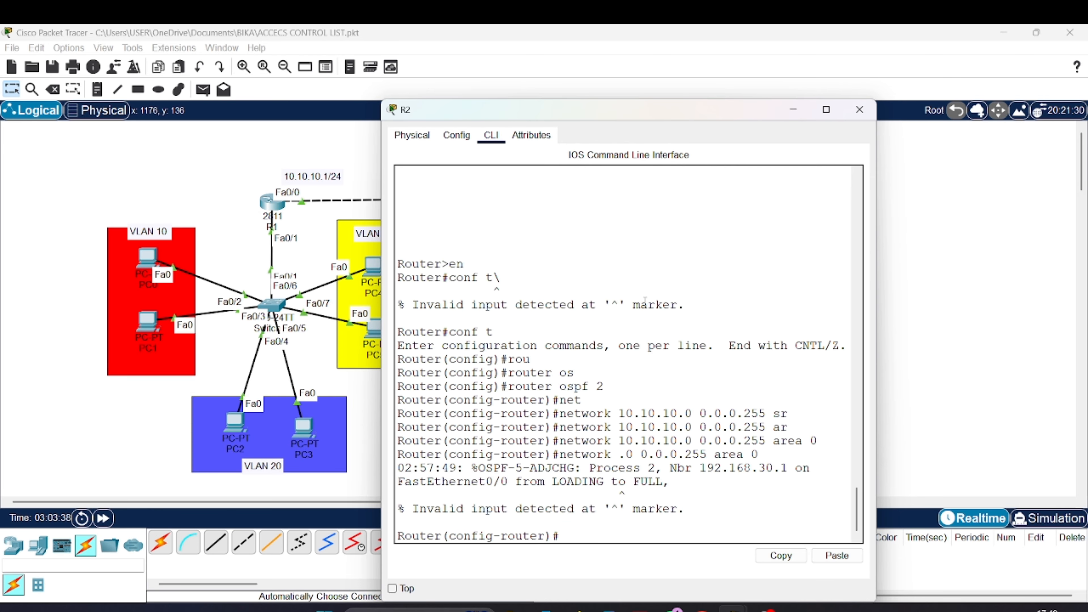
# Advertise the server network 192.168.1.0 with wildcard 0.0.0.255 in OSPF area 0 on R2, and close R2's window
pyautogui.press('Up')
pyautogui.press('Up')
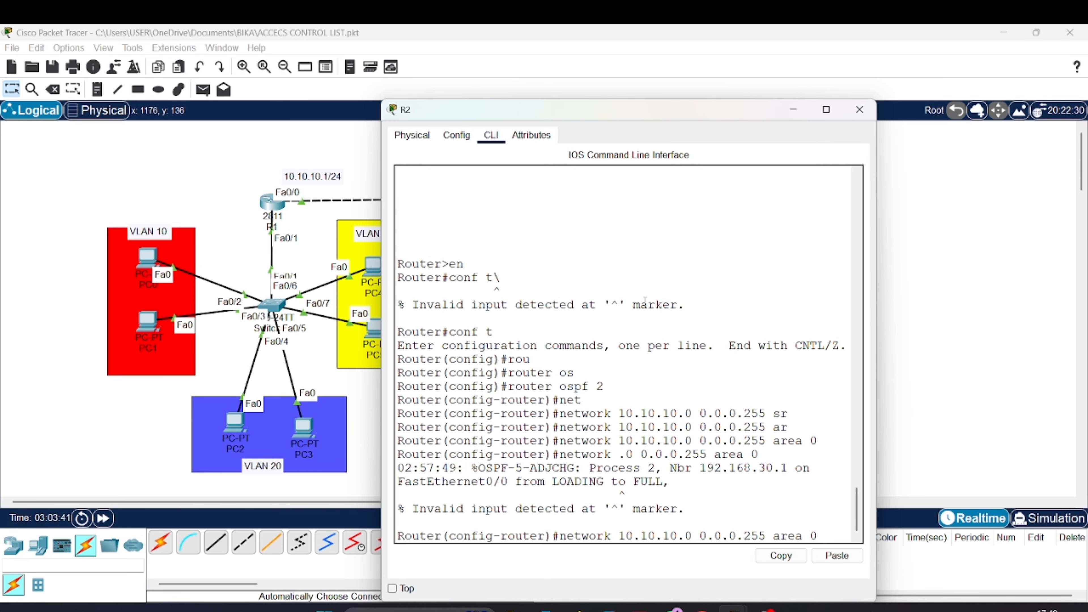
pyautogui.press('Left')
pyautogui.press('Left')
pyautogui.press('Left')
pyautogui.press('Left')
pyautogui.press('Left')
pyautogui.press('Left')
pyautogui.press('Left')
pyautogui.press('Left')
pyautogui.press('Left')
pyautogui.press('Left')
pyautogui.press('Left')
pyautogui.press('Left')
pyautogui.press('Left')
pyautogui.press('Left')
pyautogui.press('Left')
pyautogui.press('Left')
pyautogui.press('BackSpace')
pyautogui.press('BackSpace')
pyautogui.press('BackSpace')
pyautogui.press('BackSpace')
pyautogui.press('BackSpace')
pyautogui.press('BackSpace')
pyautogui.press('BackSpace')
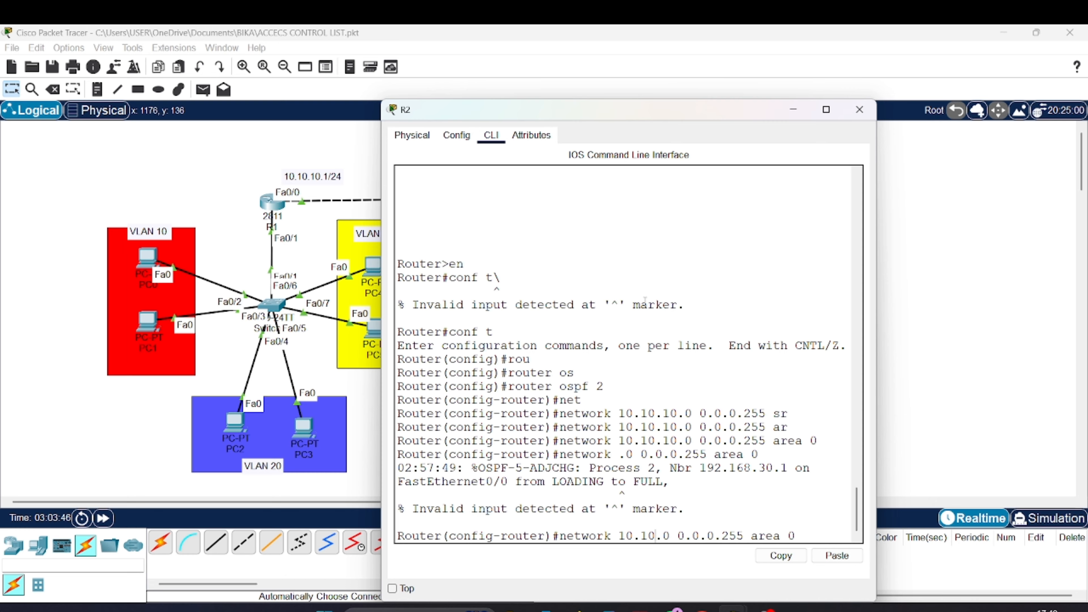
pyautogui.write('92.168.')
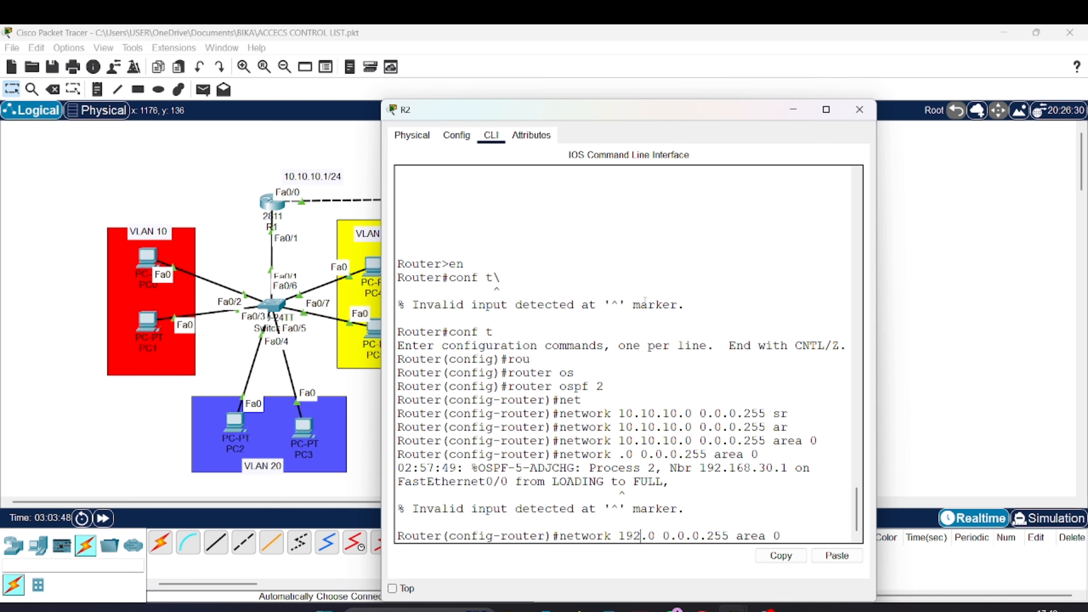
pyautogui.write('1')
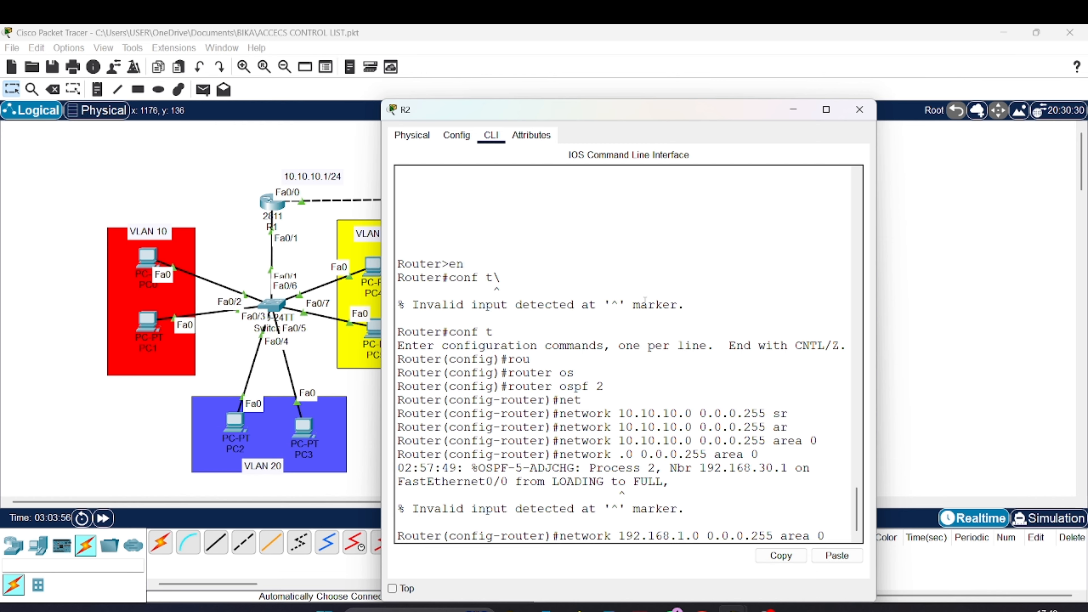
pyautogui.press('Return')
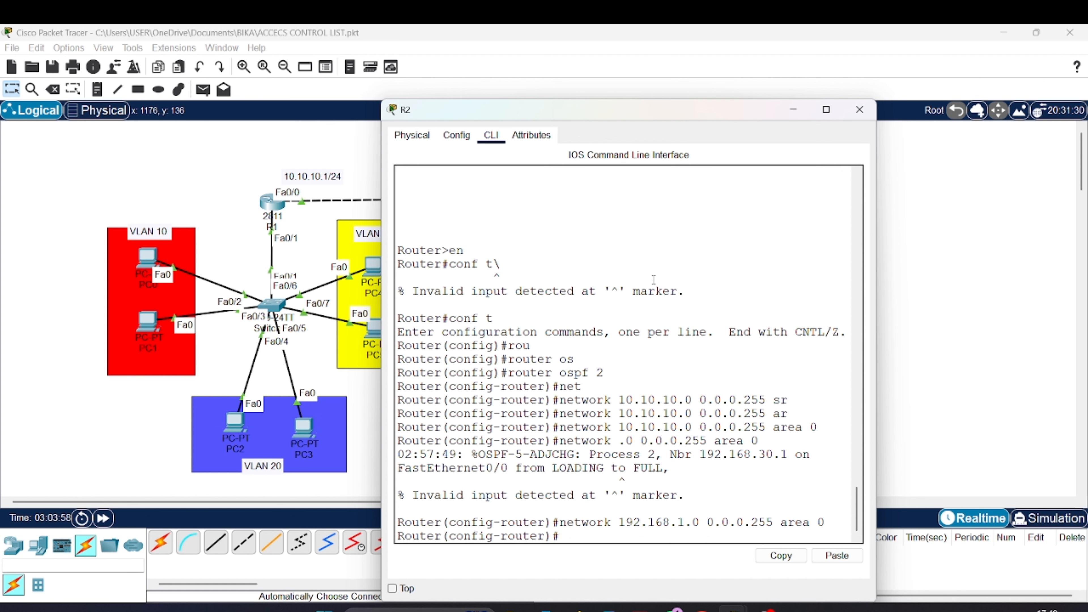
pyautogui.click(859, 110)
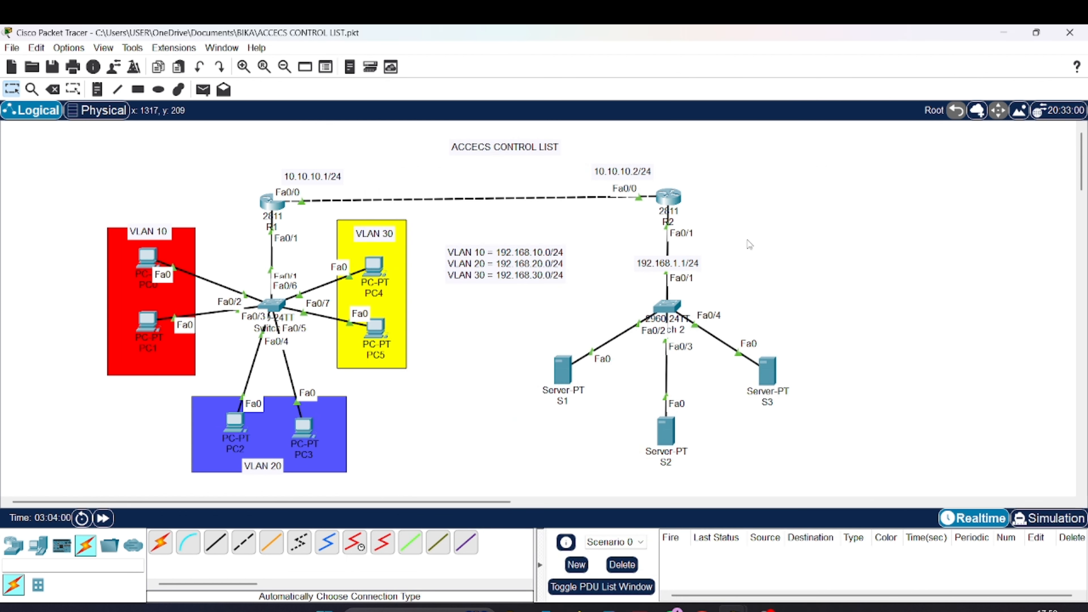
# Test connectivity from PC0 in VLAN 10 to server S1 by sending a simple PDU twice
pyautogui.click(203, 90)
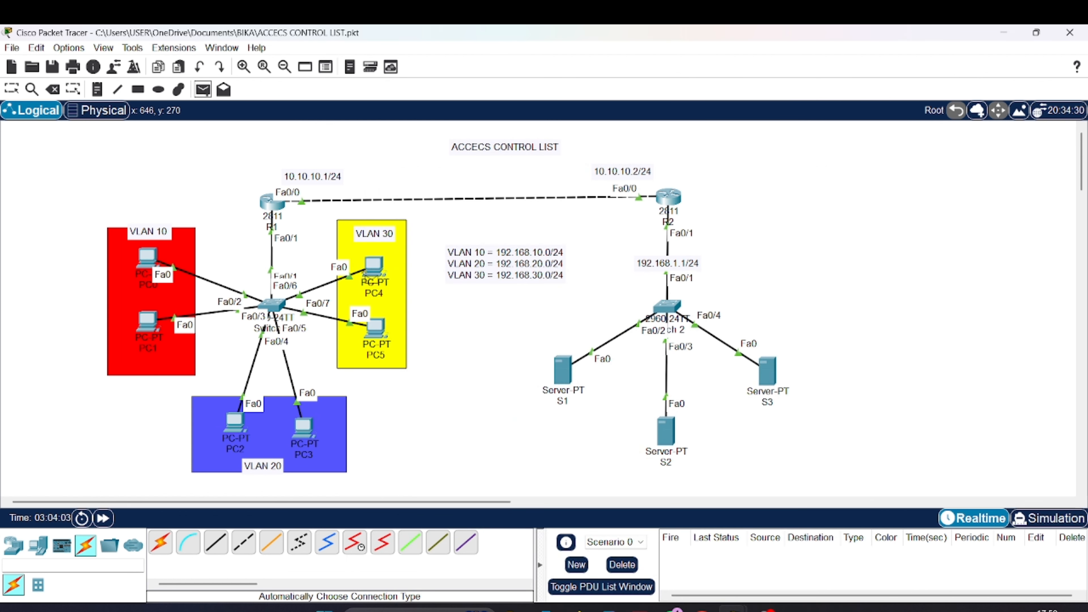
pyautogui.click(146, 260)
pyautogui.click(563, 380)
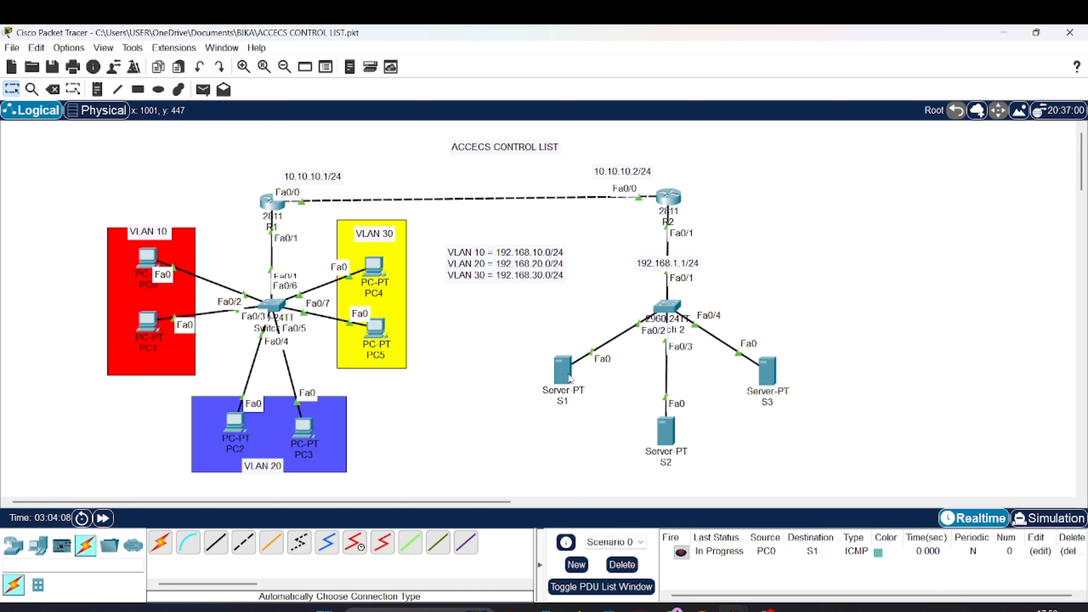
pyautogui.click(203, 90)
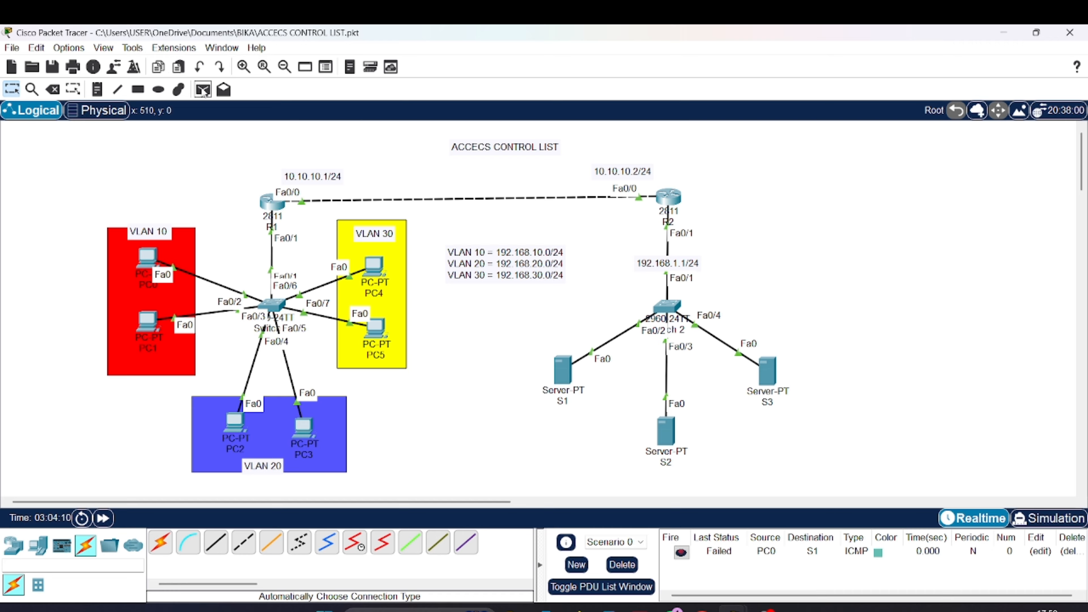
pyautogui.click(147, 258)
pyautogui.click(570, 368)
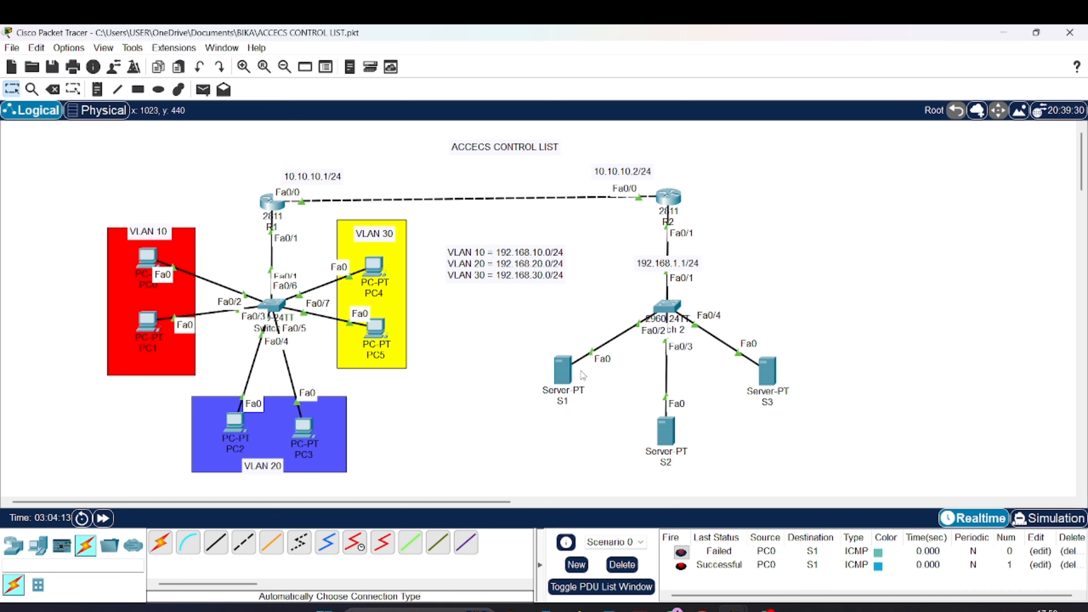
# Send a simple PDU from PC1 to server S2, and delete the test PDUs of Scenario 0
pyautogui.click(205, 96)
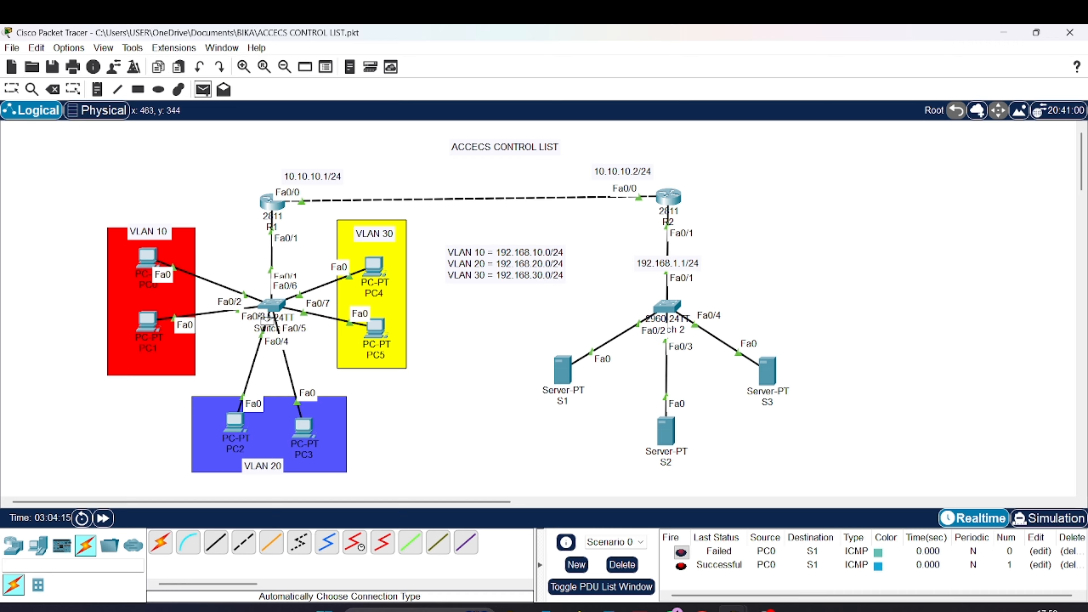
pyautogui.click(150, 324)
pyautogui.click(680, 442)
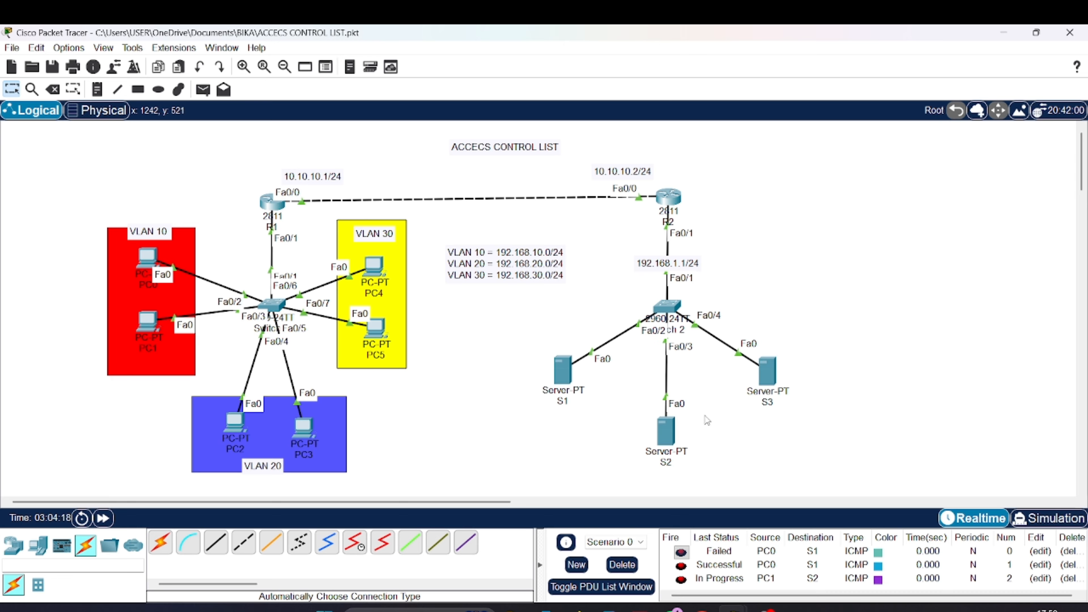
pyautogui.click(622, 565)
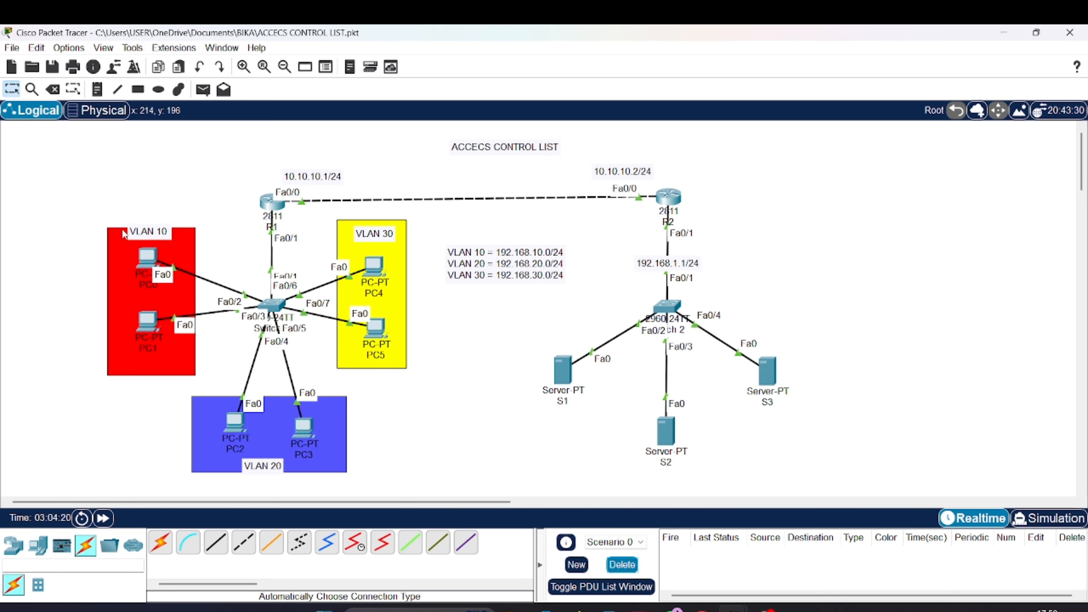
# Test connectivity from PC1 to server S2 again with a new simple PDU
pyautogui.click(203, 89)
pyautogui.click(149, 323)
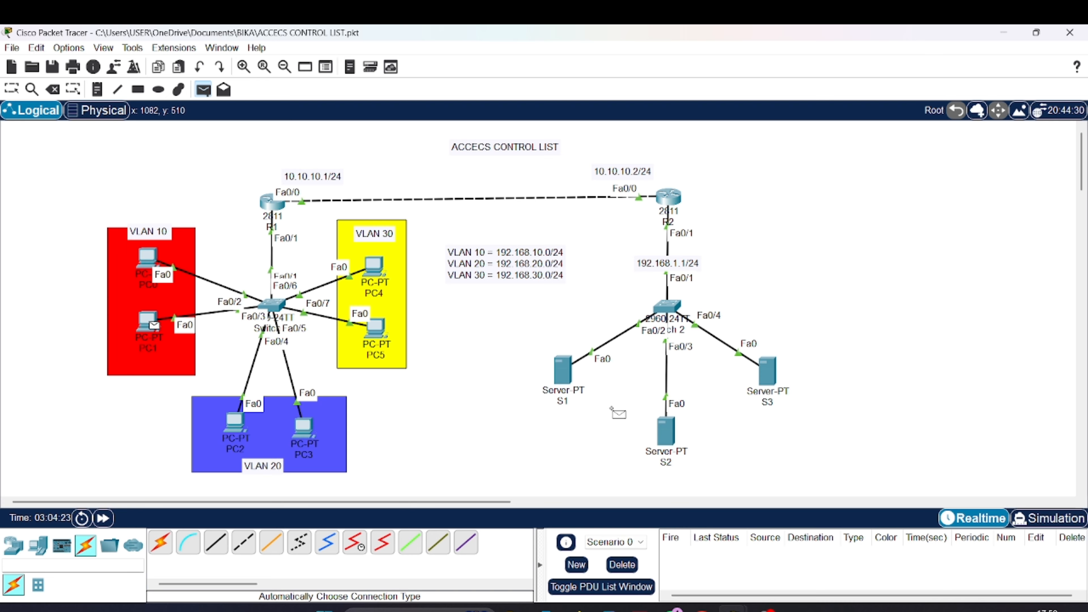
pyautogui.click(665, 424)
# Test connectivity from PC4 in VLAN 30 to server S3 with two simple PDUs, and clear Scenario 0's PDU list
pyautogui.click(203, 89)
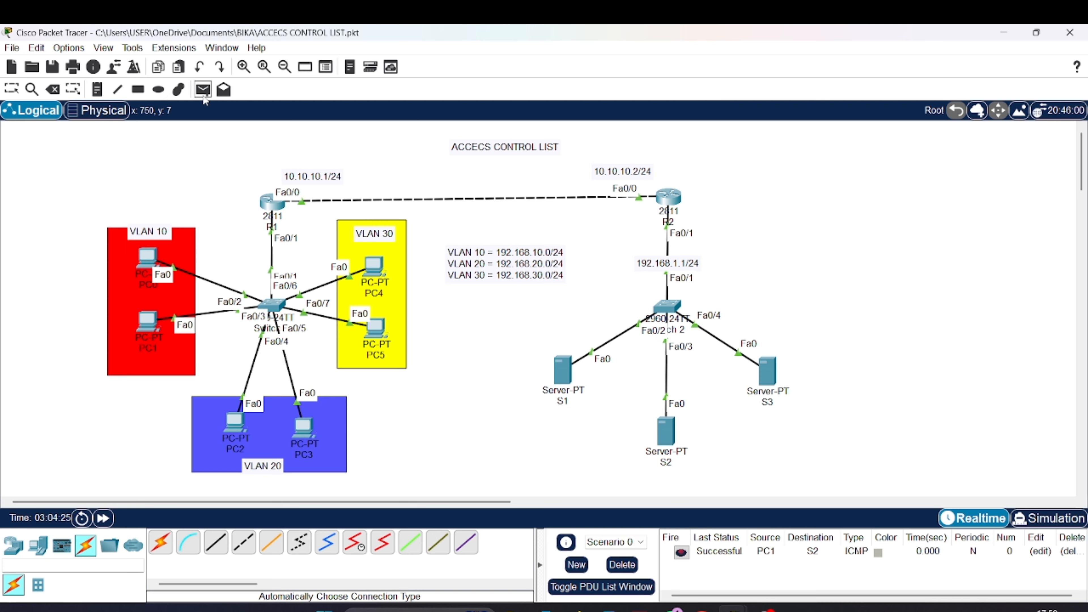
pyautogui.click(375, 268)
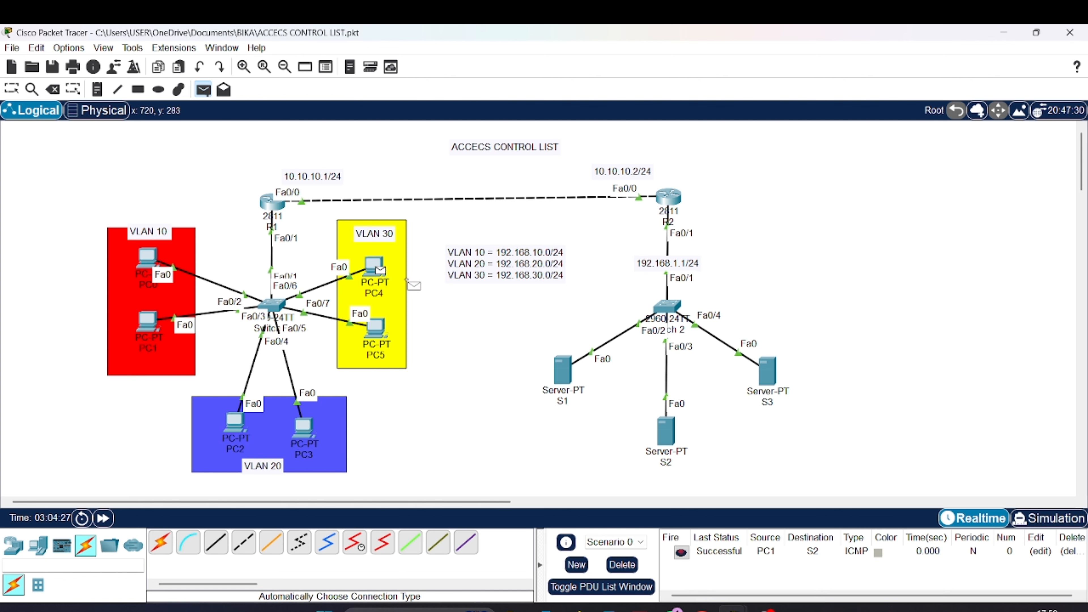
pyautogui.click(776, 372)
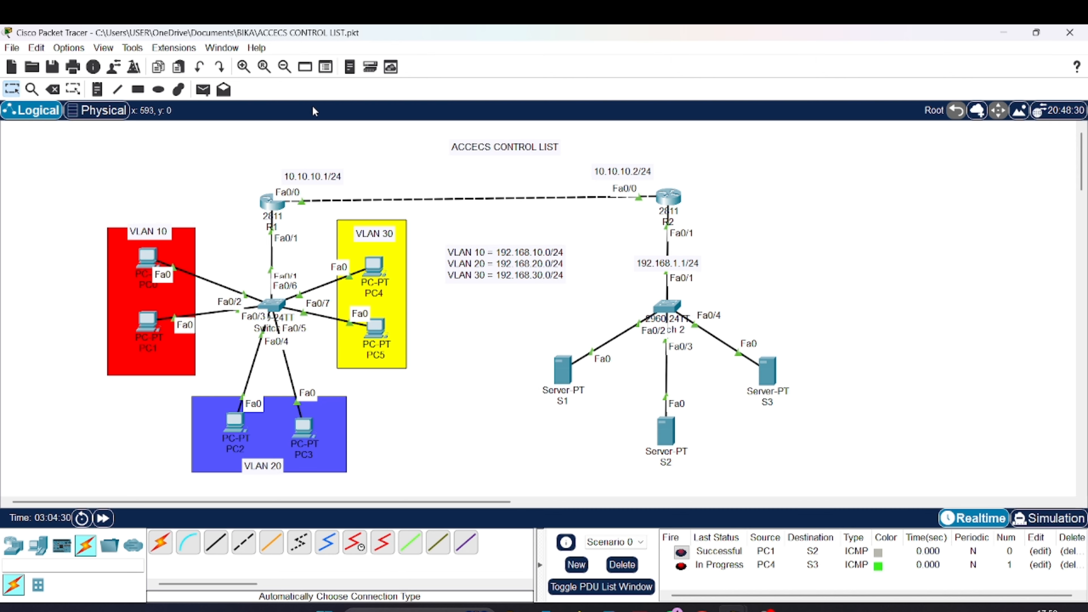
pyautogui.click(203, 89)
pyautogui.click(384, 284)
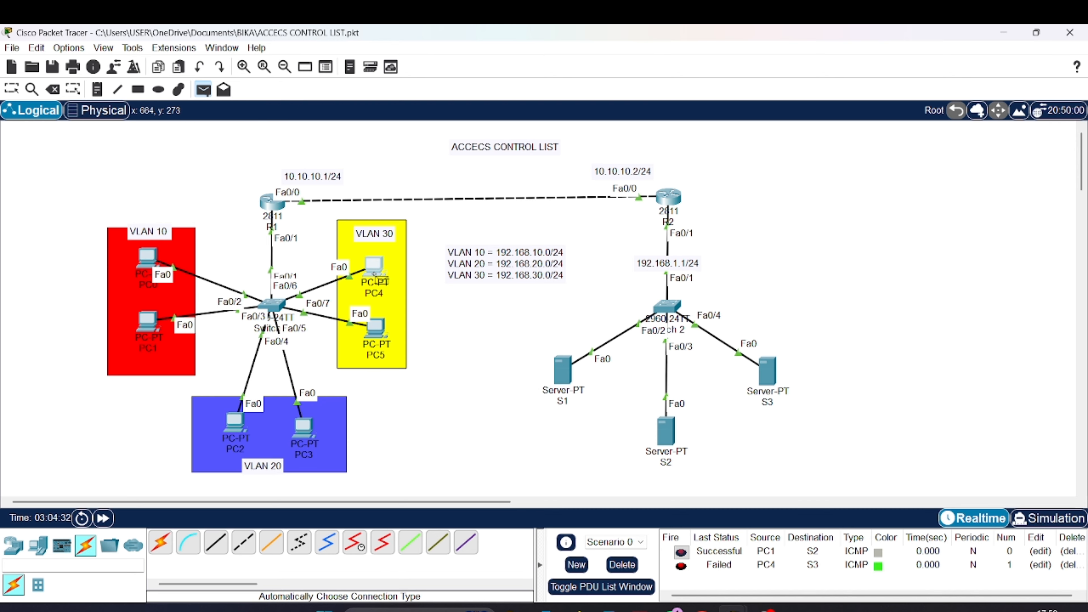
pyautogui.click(768, 371)
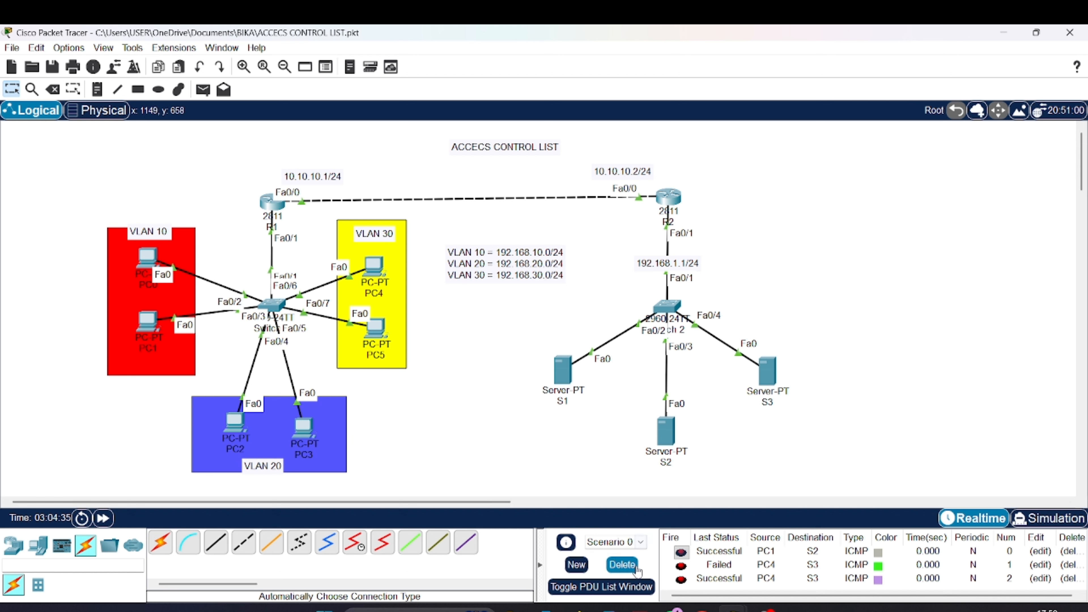
pyautogui.click(621, 564)
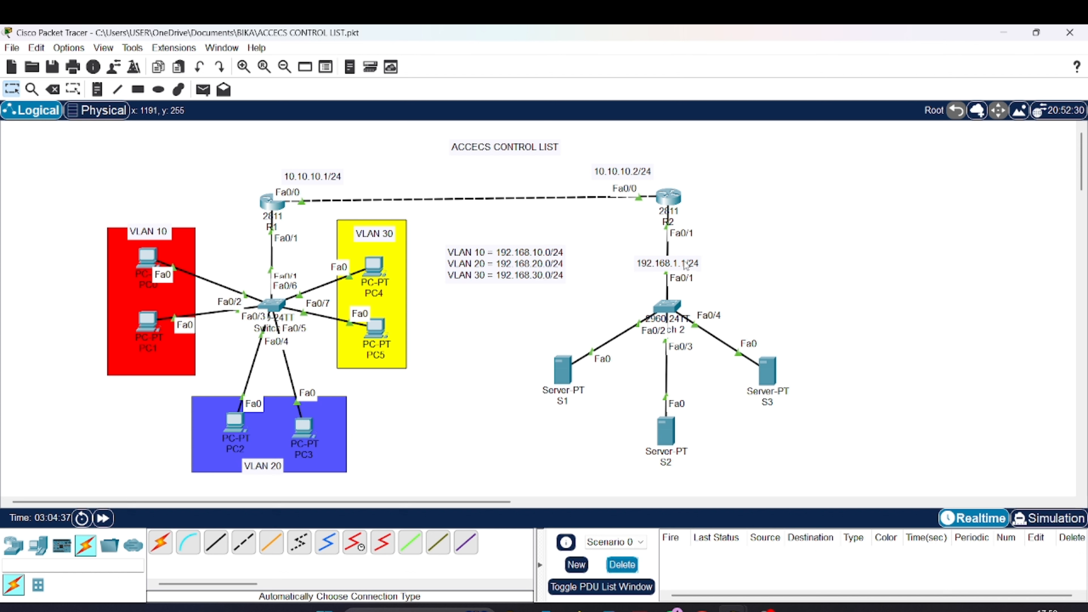
# Test connectivity from PC4 in VLAN 30 to server S1 with a simple PDU
pyautogui.click(206, 95)
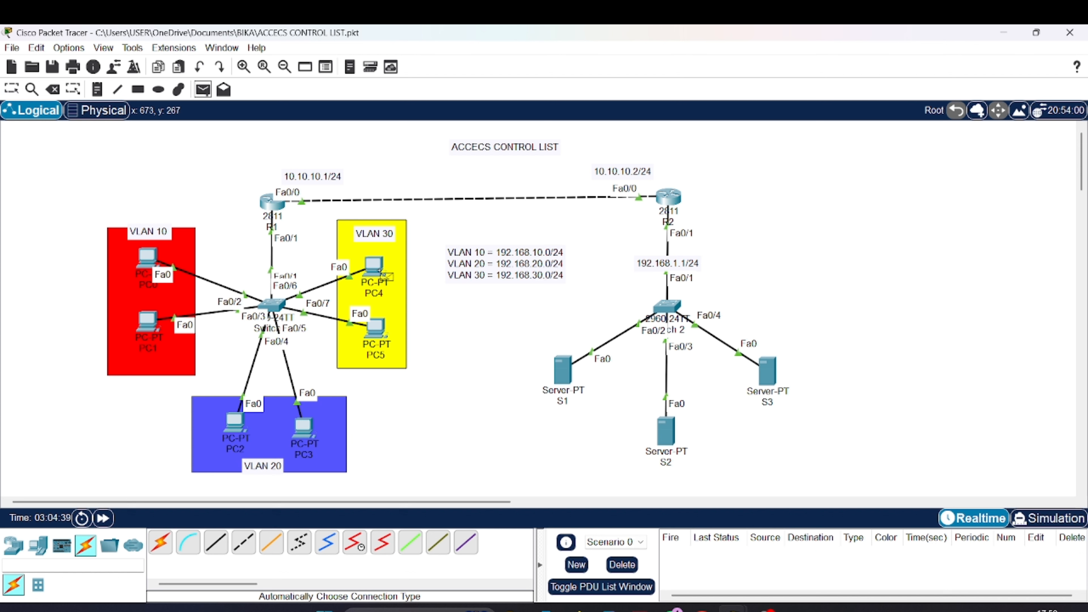
pyautogui.click(373, 268)
pyautogui.click(562, 369)
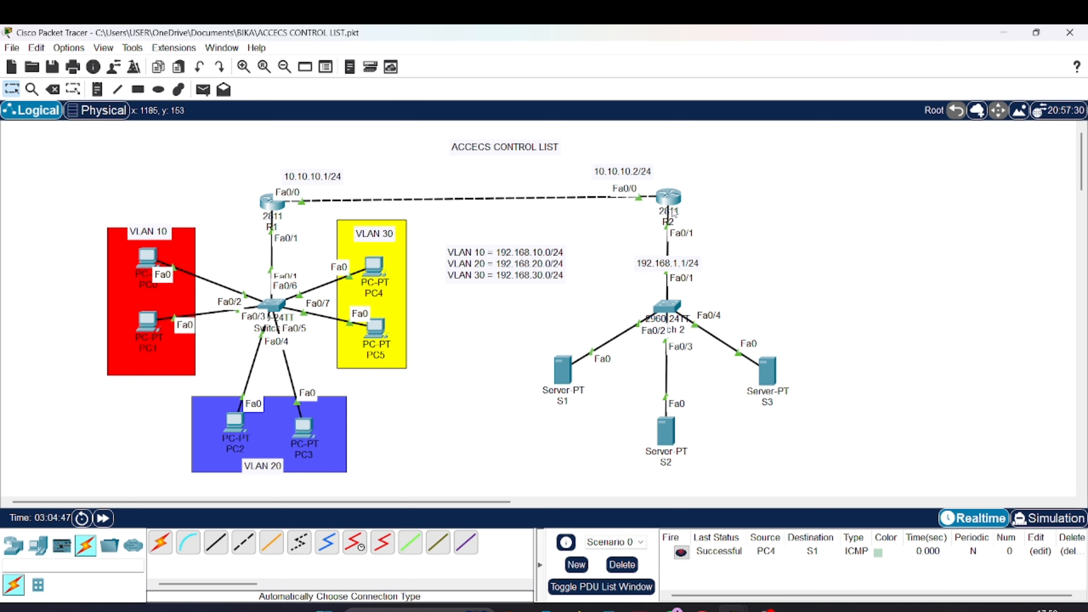
pyautogui.moveTo(674, 210); pyautogui.dragTo(673, 214)
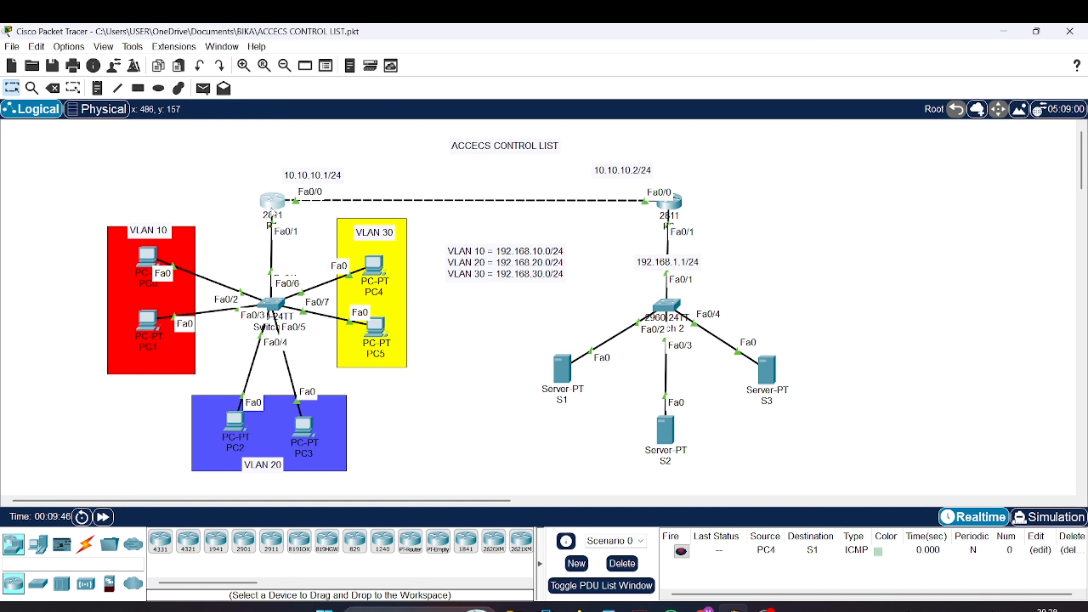
# Add a workspace note reading "VLAN 30 tidak bisa ping ke semua server" in the empty area between VLAN 30 and server S1
pyautogui.press('n')
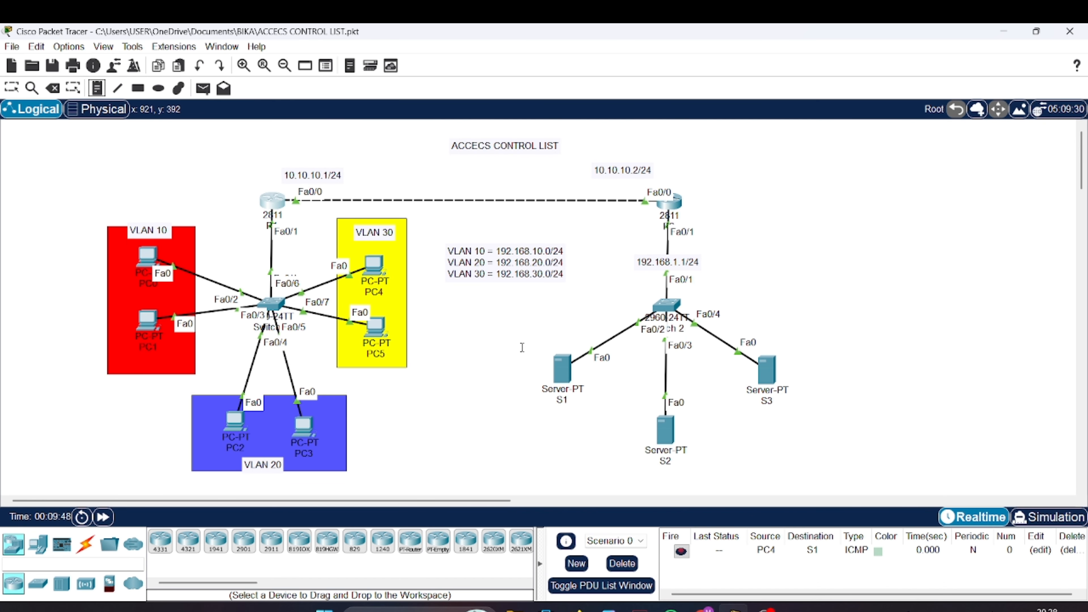
pyautogui.click(427, 345)
pyautogui.write('VLA')
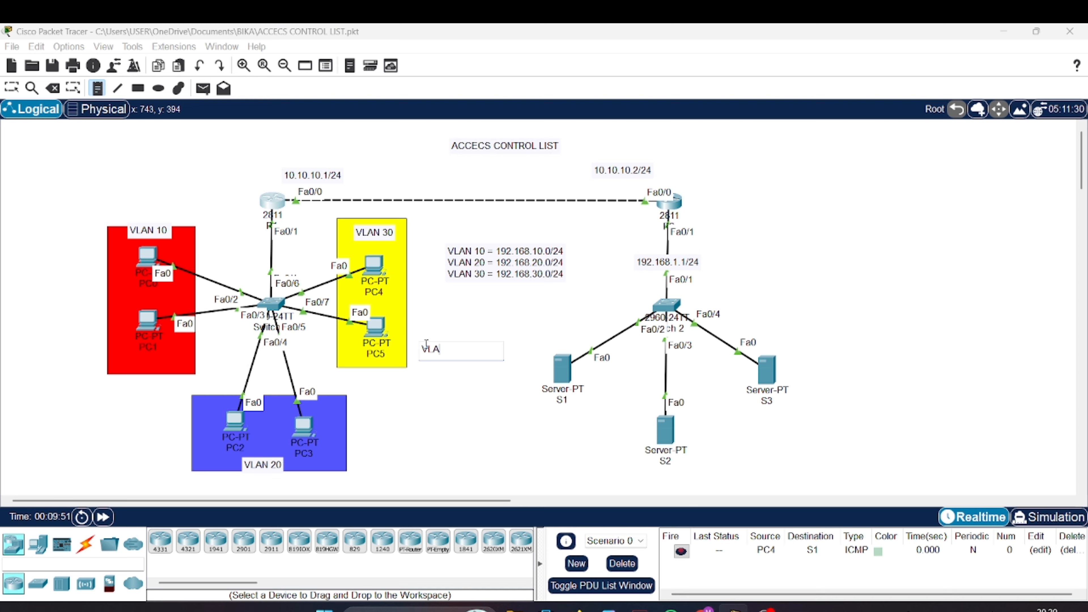
pyautogui.write('N3')
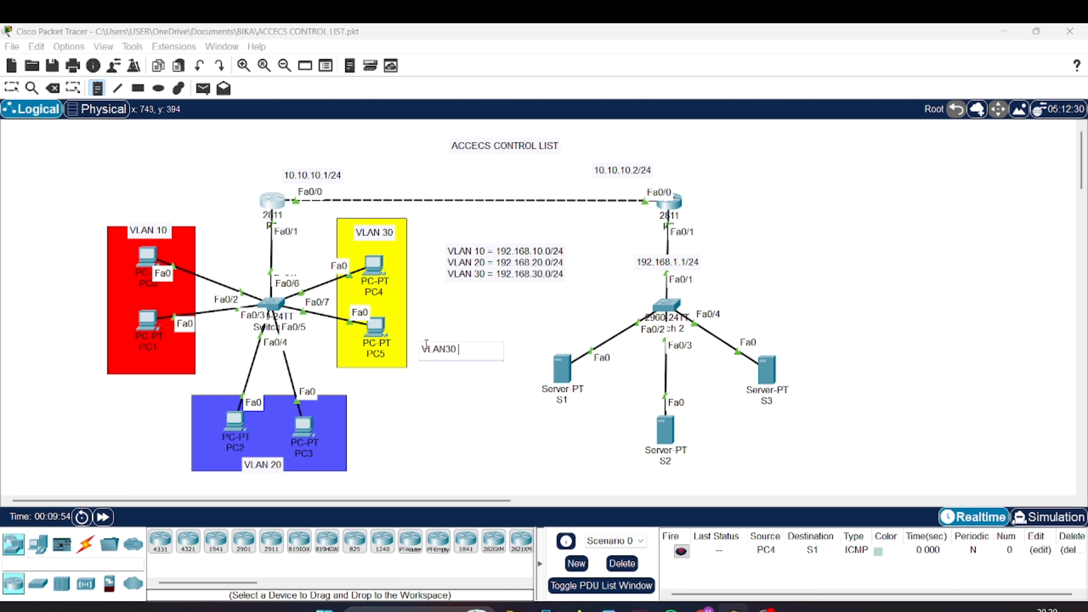
pyautogui.write('0')
pyautogui.press('BackSpace')
pyautogui.press('Left')
pyautogui.press('Left')
pyautogui.press('Right')
pyautogui.write('tidak bisa ping ke')
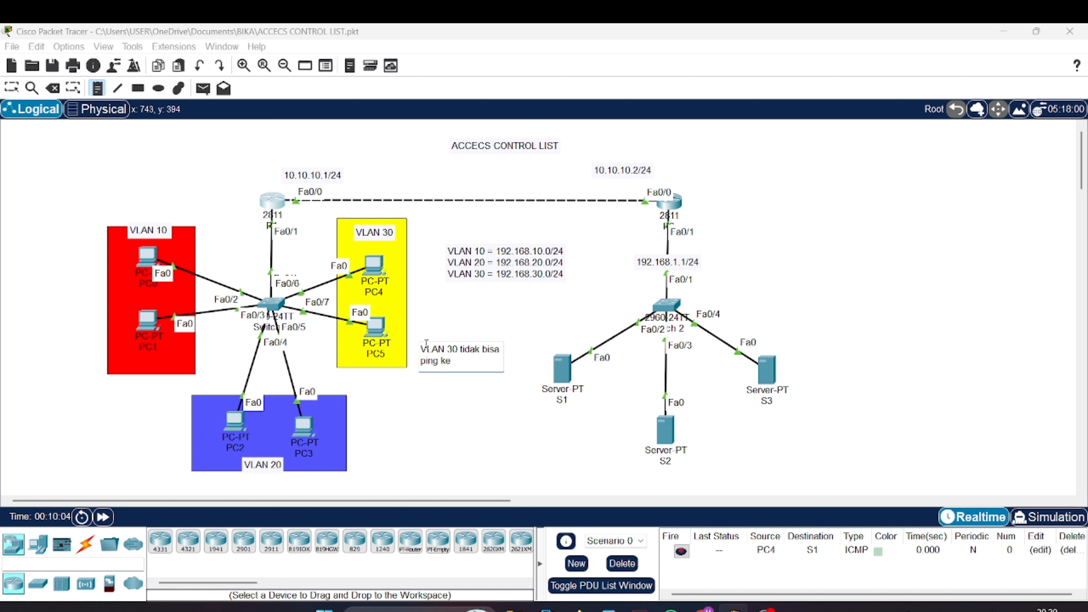
pyautogui.write(' semua server')
pyautogui.click(441, 420)
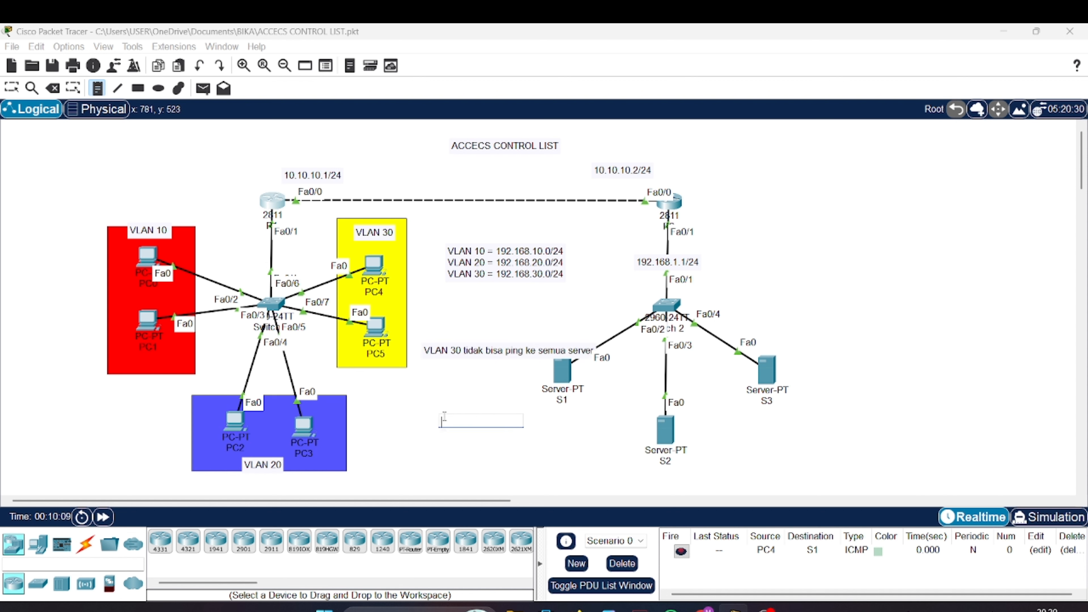
# Move the VLAN 30 note to just below the yellow VLAN 30 area
pyautogui.click(11, 88)
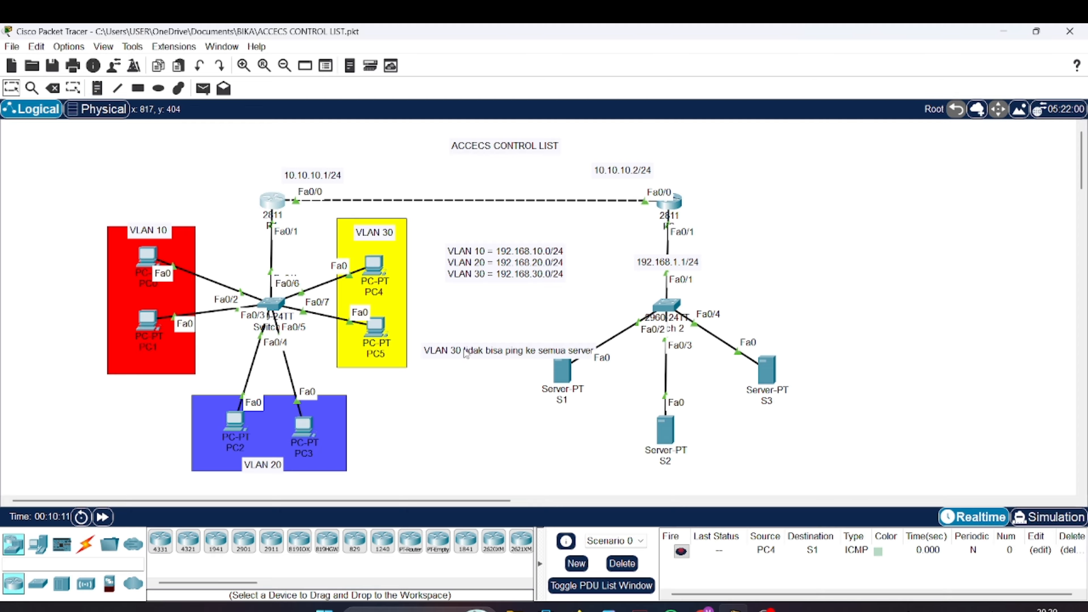
pyautogui.moveTo(467, 352); pyautogui.dragTo(406, 386)
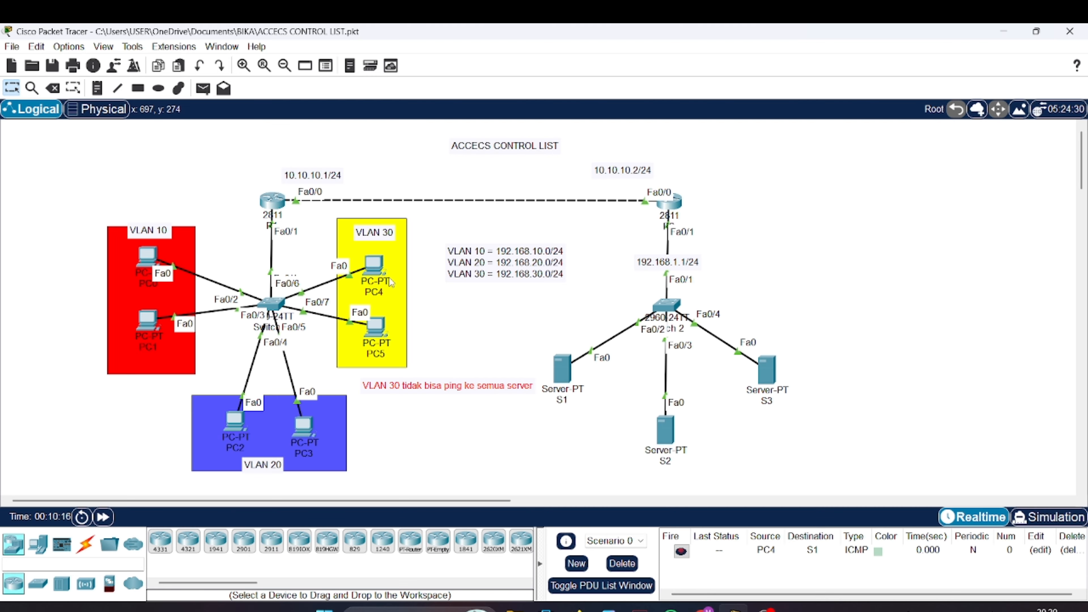
pyautogui.click(448, 332)
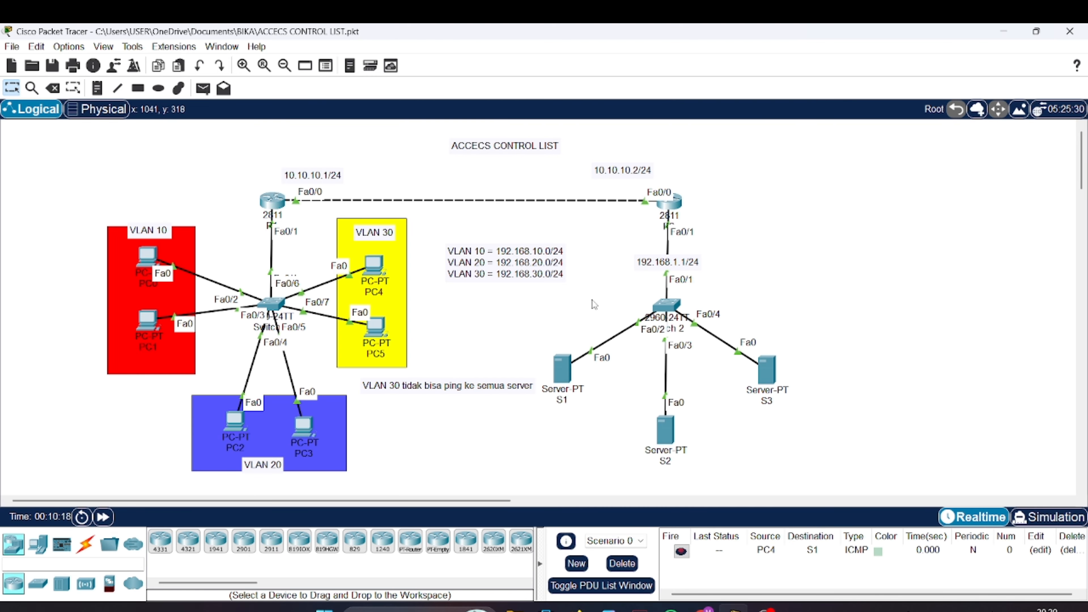
# Open router R2's command line and enter global configuration mode
pyautogui.click(668, 201)
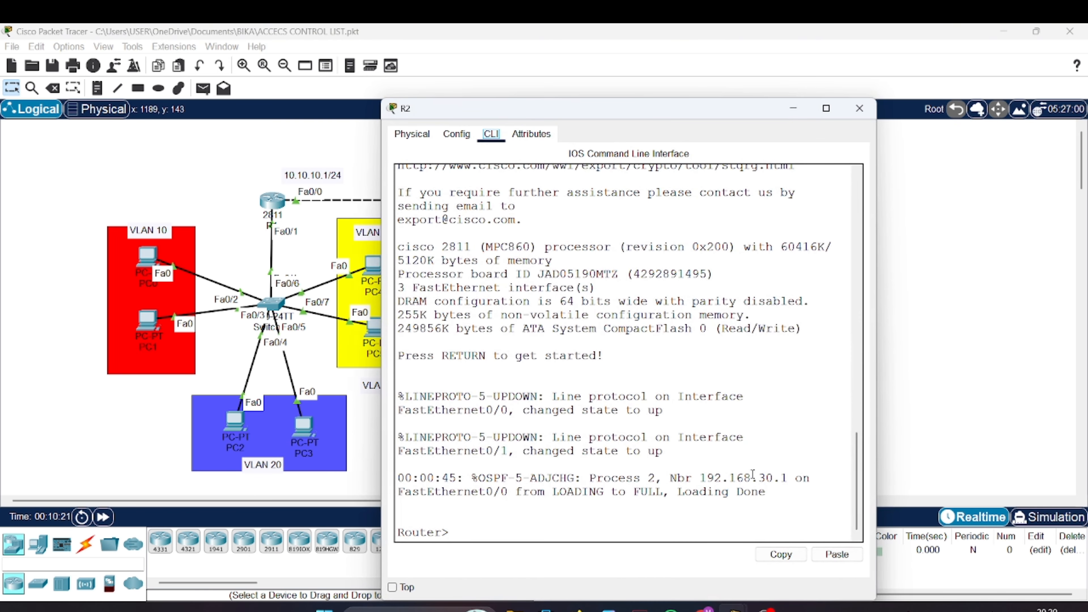
pyautogui.press('Return')
pyautogui.write('en')
pyautogui.press('Return')
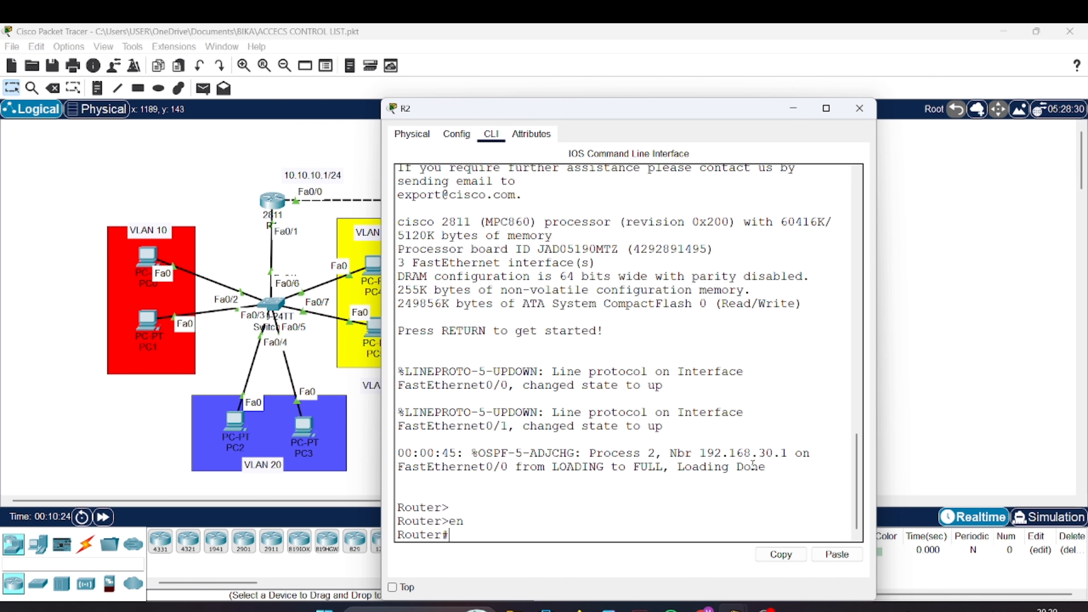
pyautogui.write('conf t')
pyautogui.press('Return')
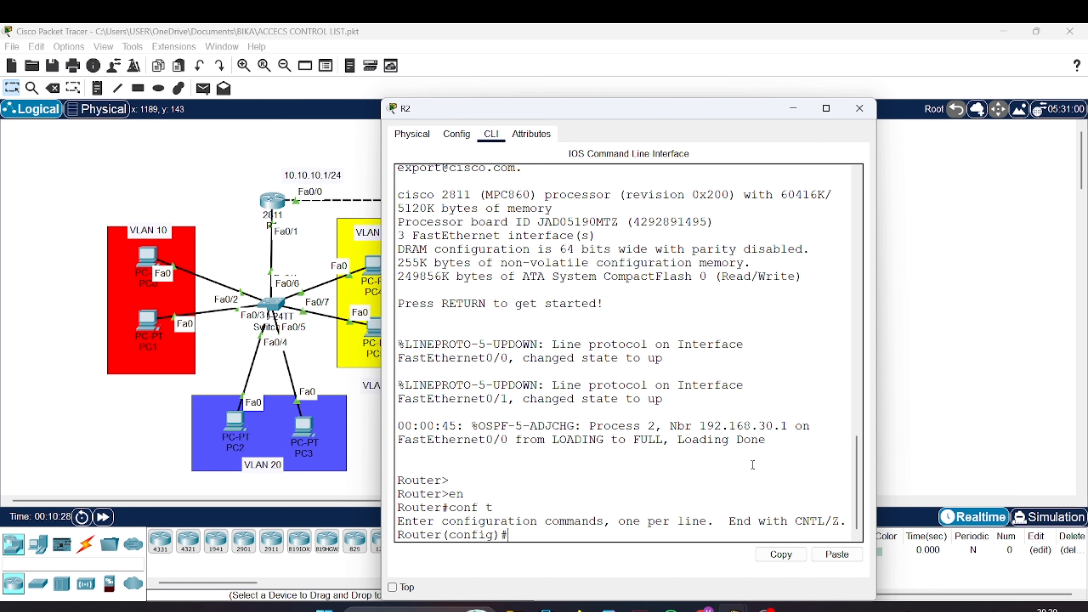
# Begin a deny entry for access-list 1 on R2, consulting the command help for the list number, action and source
pyautogui.write('ac')
pyautogui.press('Tab')
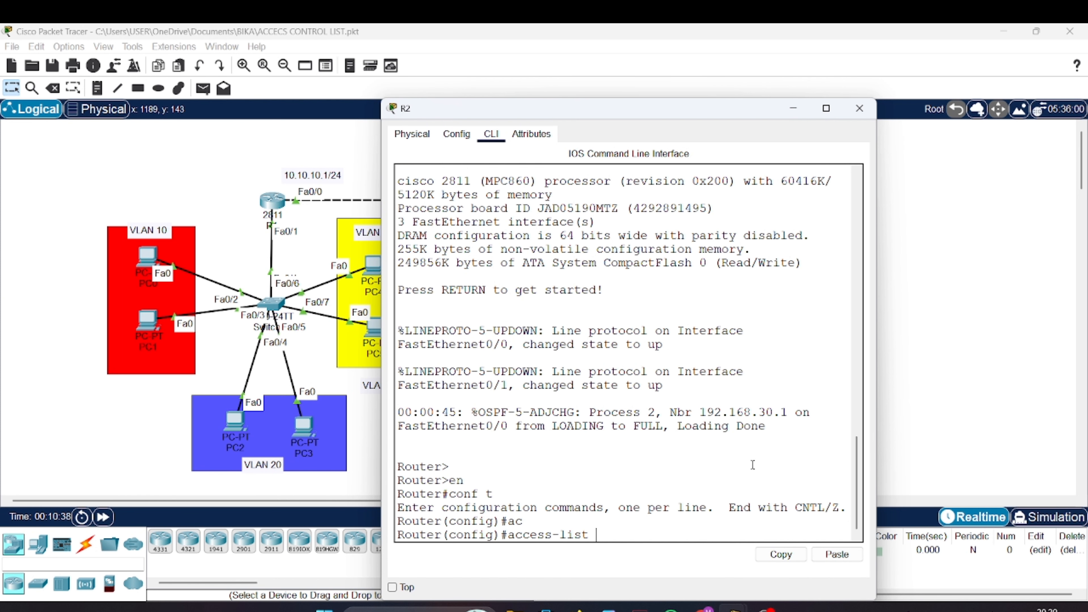
pyautogui.write('?')
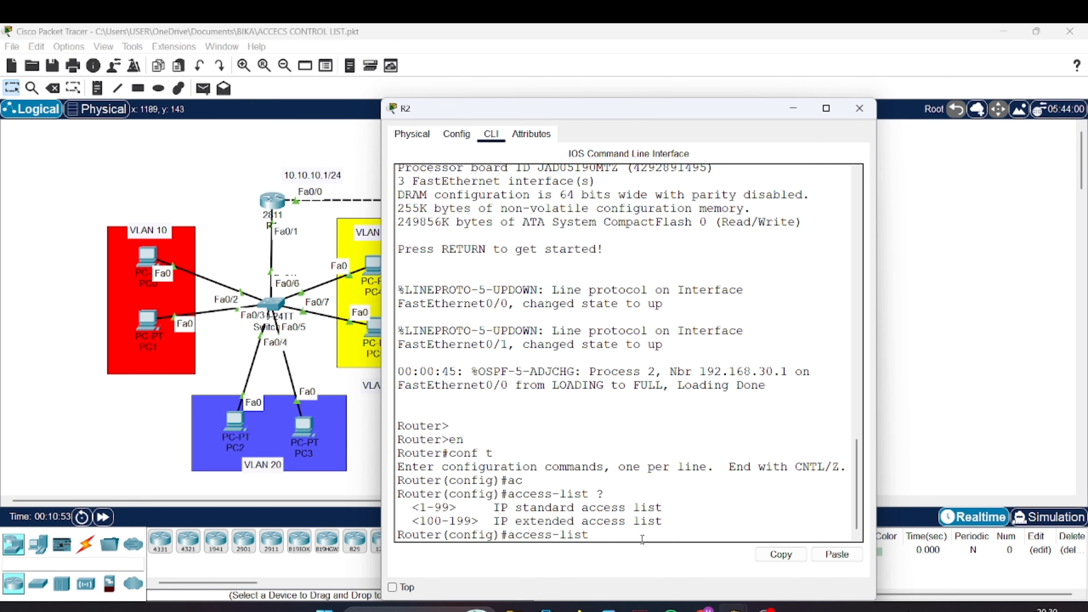
pyautogui.write('1 ?')
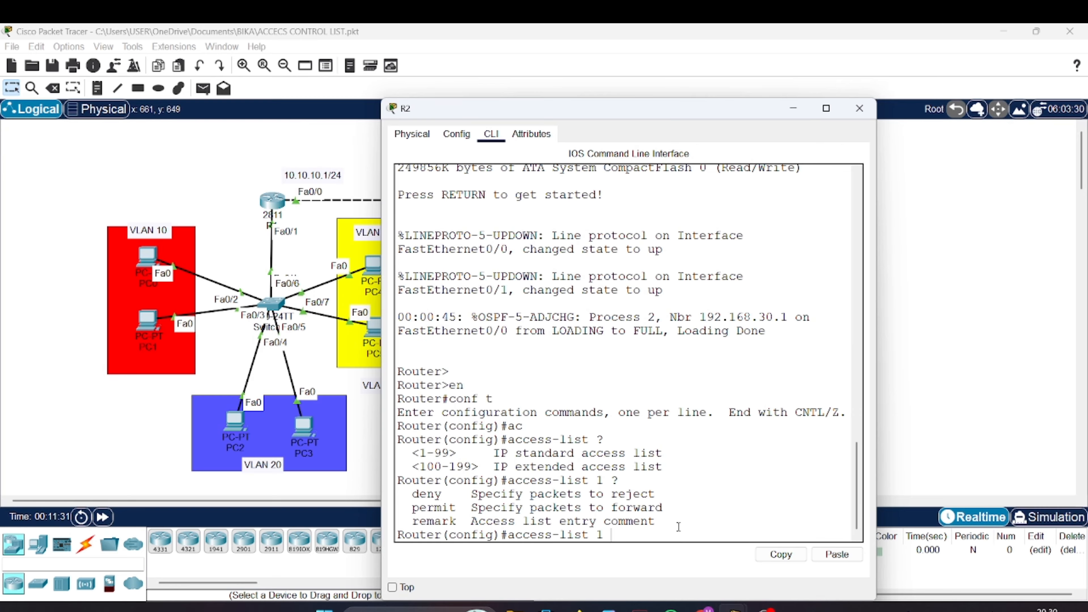
pyautogui.write('e')
pyautogui.press('Tab')
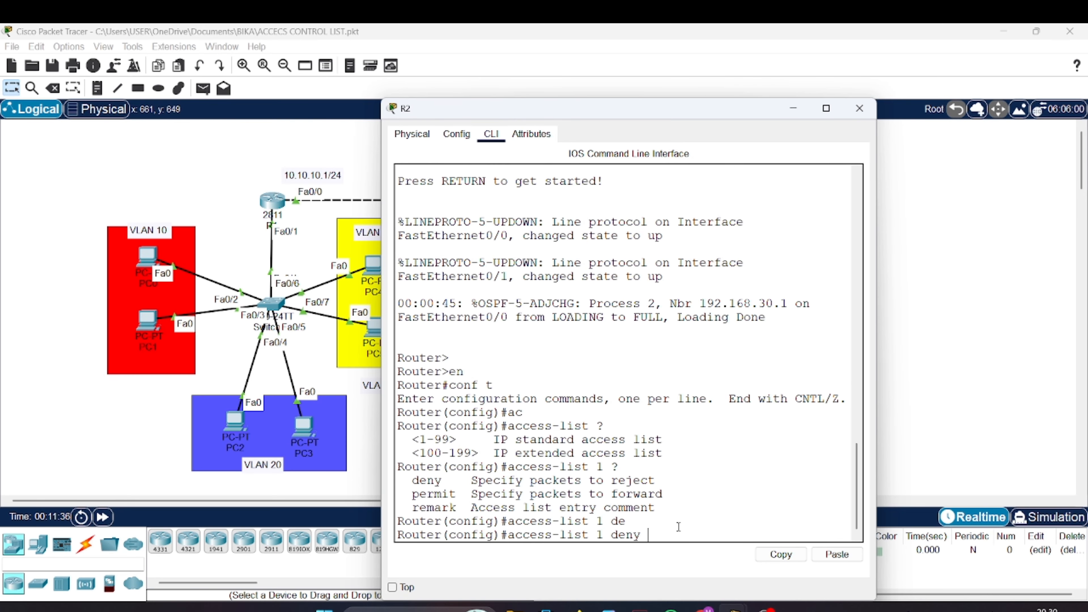
pyautogui.write('?')
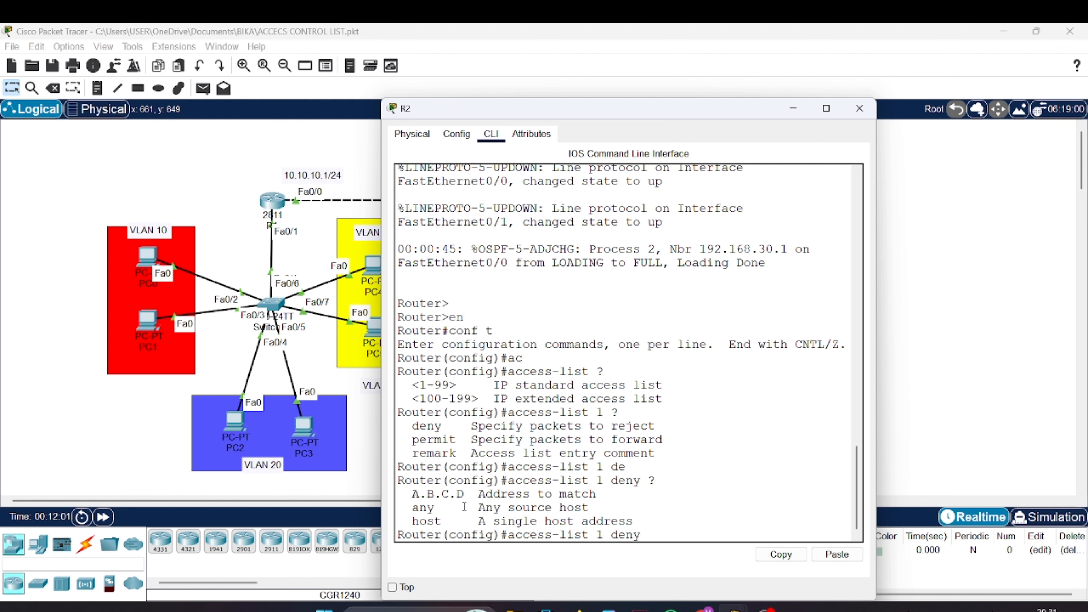
# Complete the access-list 1 deny rule with network 192.168.30.0 and wildcard mask 0.0.0.255, checking the help for the wildcard argument
pyautogui.moveTo(611, 109); pyautogui.dragTo(682, 114)
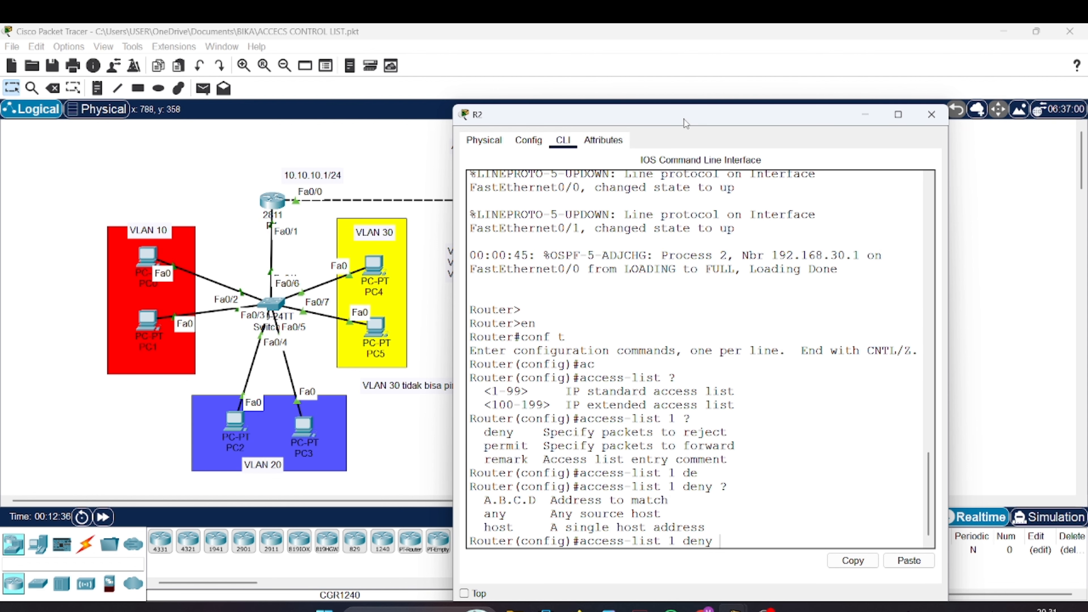
pyautogui.moveTo(684, 122)
pyautogui.mouseDown()
pyautogui.moveTo(821, 132)
pyautogui.moveTo(699, 120)
pyautogui.mouseUp()
pyautogui.write('19')
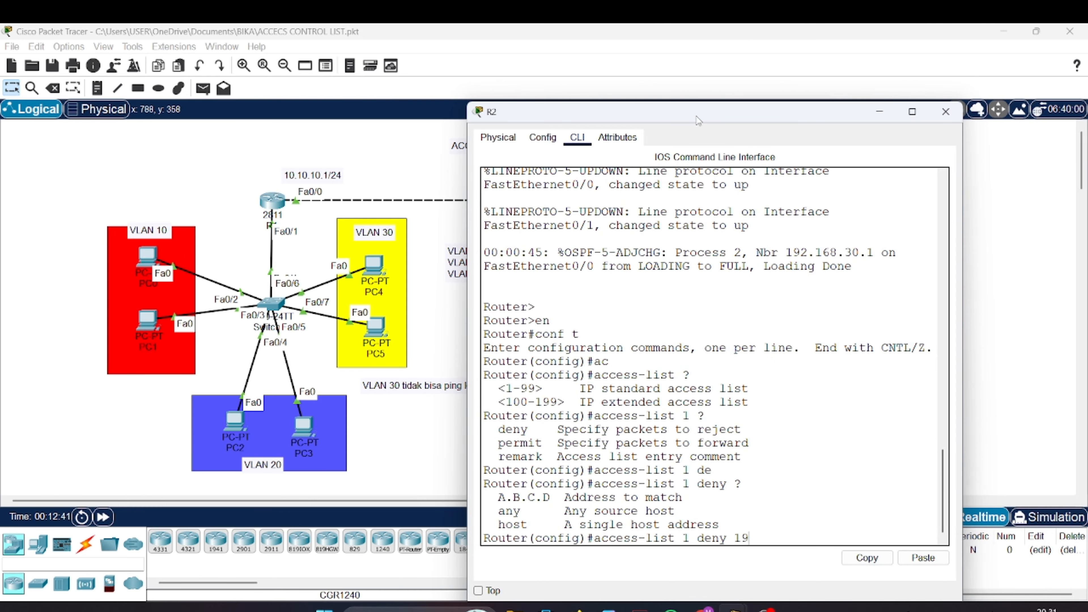
pyautogui.write('2.168.30.0 ?')
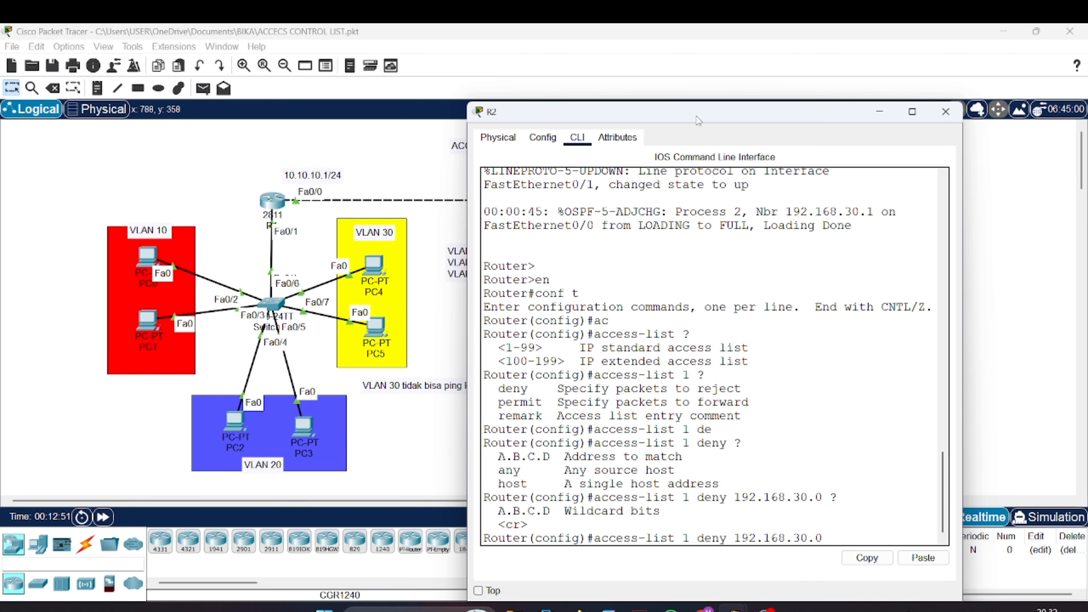
pyautogui.write('0.0.0.255')
pyautogui.press('Return')
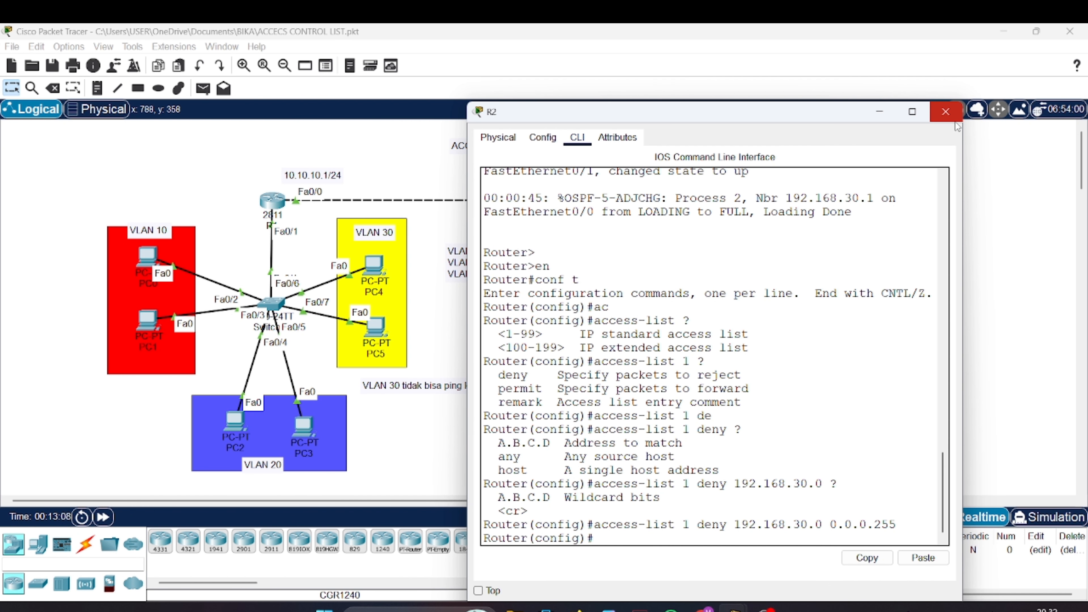
# Close R2's window, send a simple PDU from PC4 to server S1, and clear Scenario 0's PDU list
pyautogui.click(945, 112)
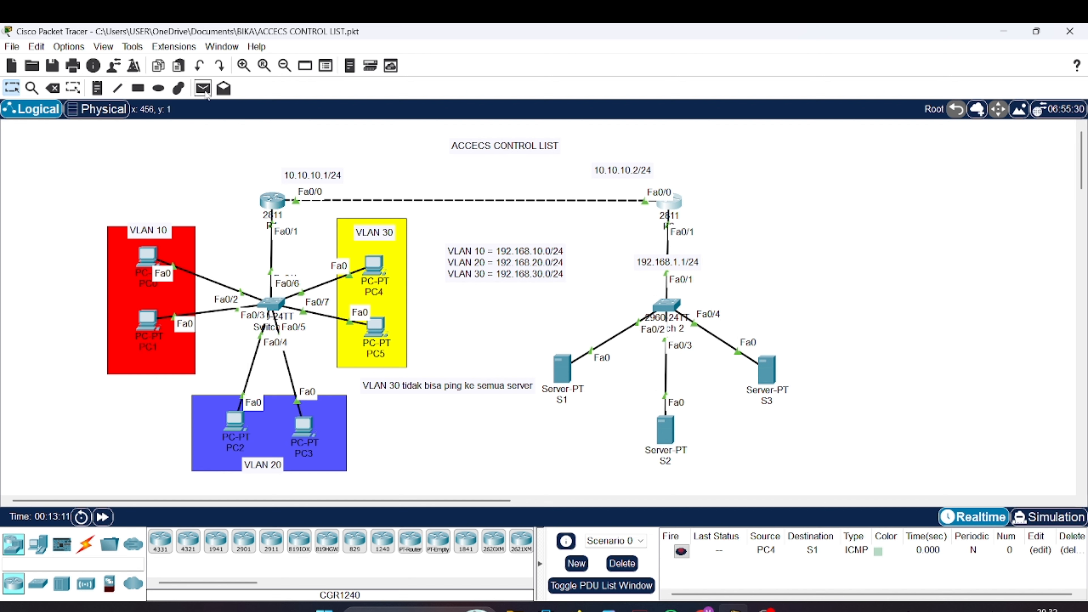
pyautogui.click(203, 88)
pyautogui.click(375, 269)
pyautogui.click(561, 368)
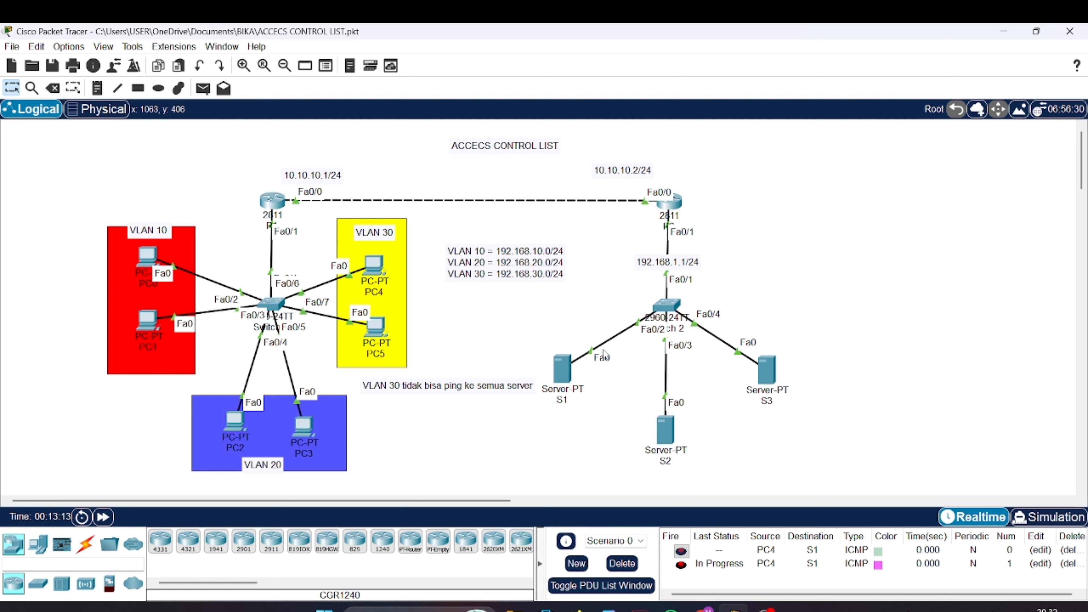
pyautogui.click(621, 563)
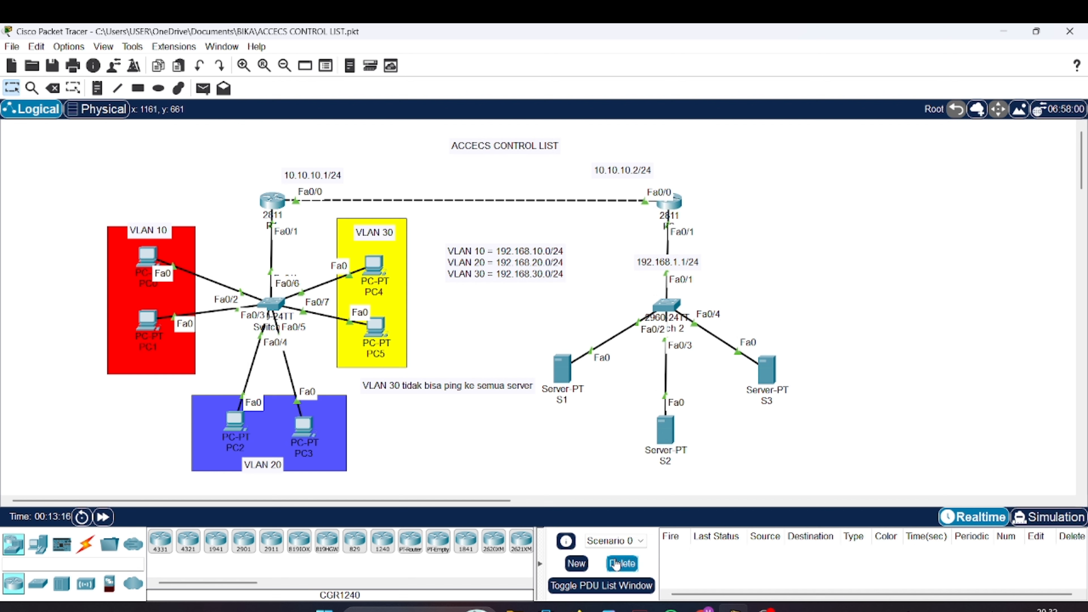
# Repeat the connectivity test from PC4 to server S1 with a new simple PDU
pyautogui.click(203, 88)
pyautogui.click(377, 265)
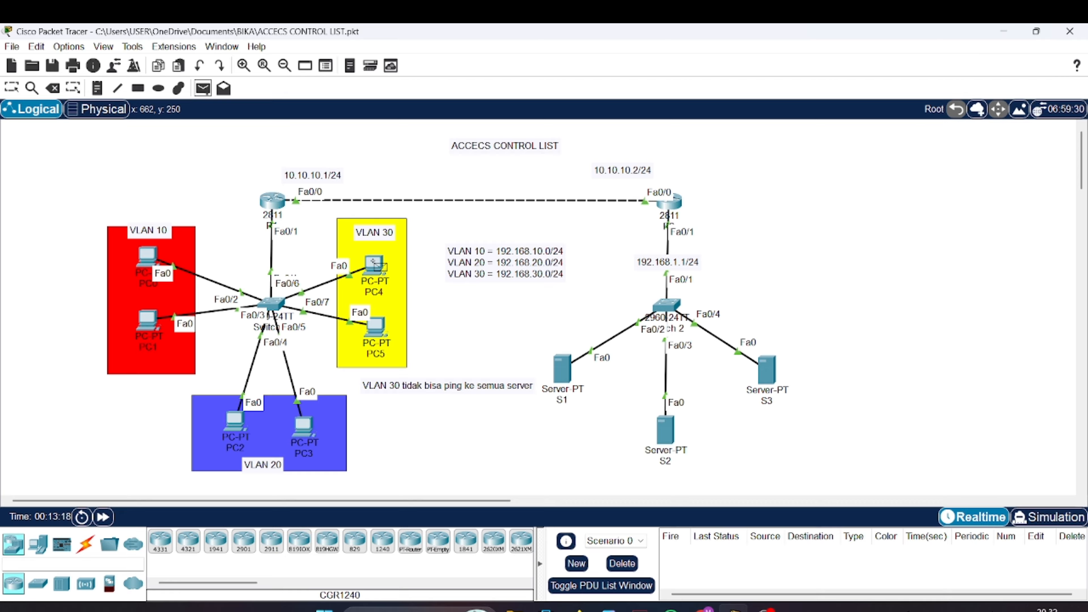
pyautogui.click(565, 368)
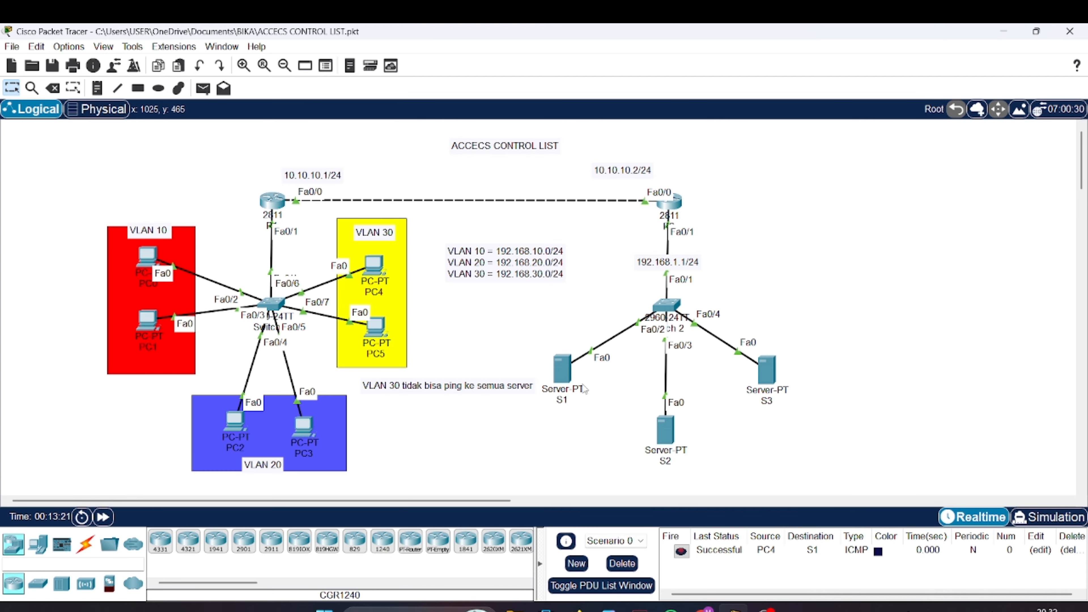
# Return to R2's command line and enter configuration mode for interface fa0/1
pyautogui.click(675, 202)
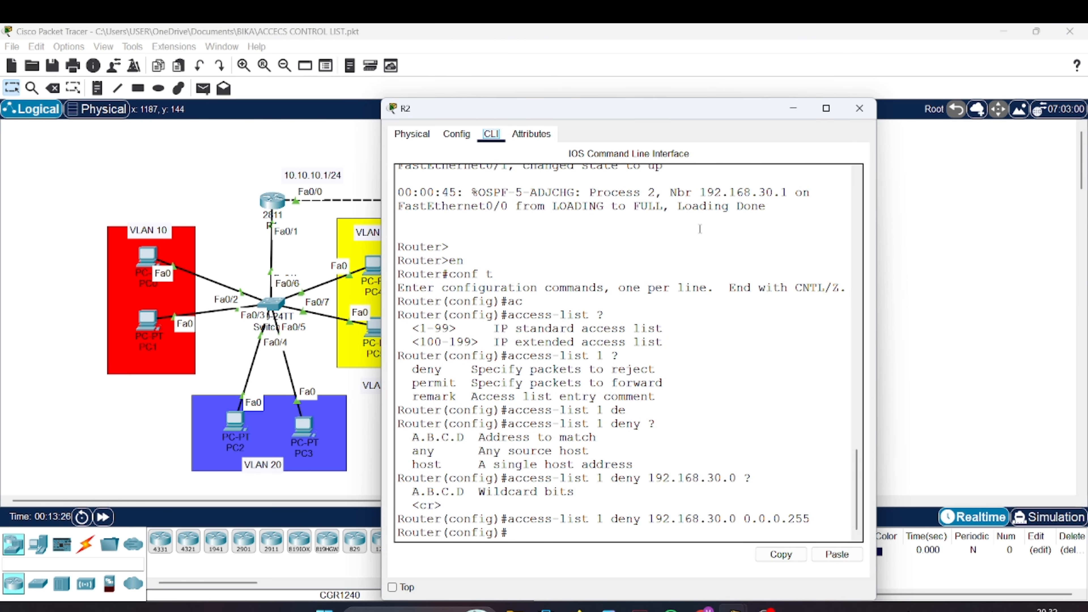
pyautogui.click(790, 111)
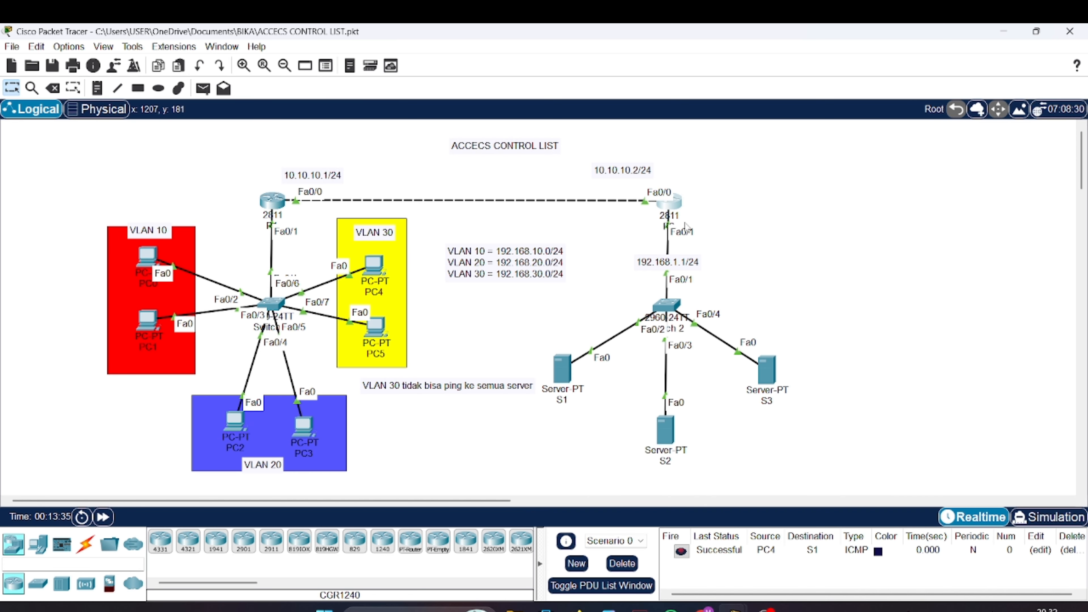
pyautogui.click(678, 196)
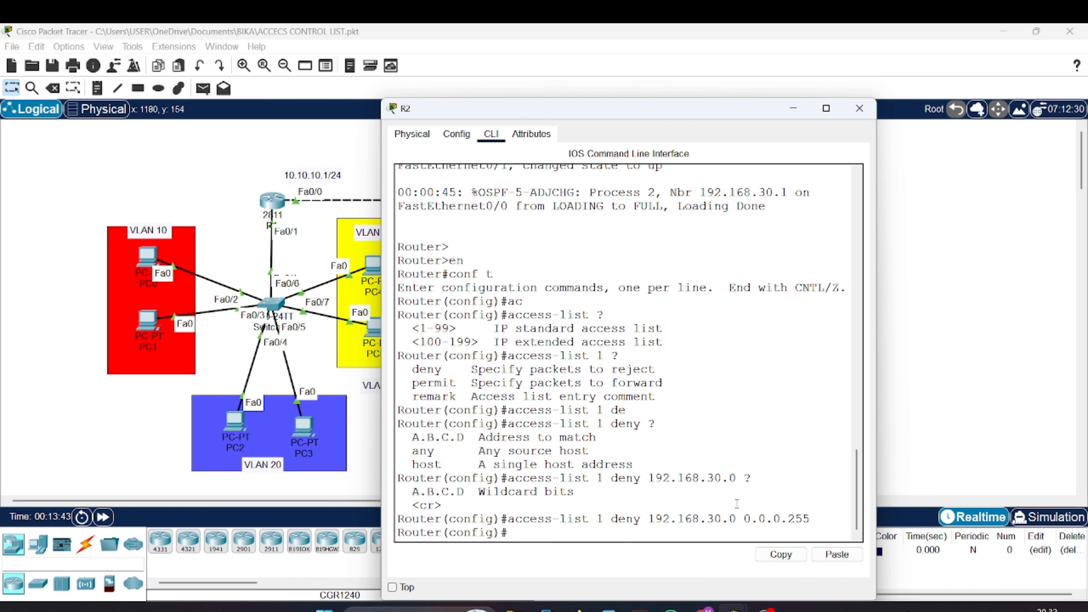
pyautogui.moveTo(737, 503); pyautogui.dragTo(737, 519)
pyautogui.press('Return')
pyautogui.write('ig)#i')
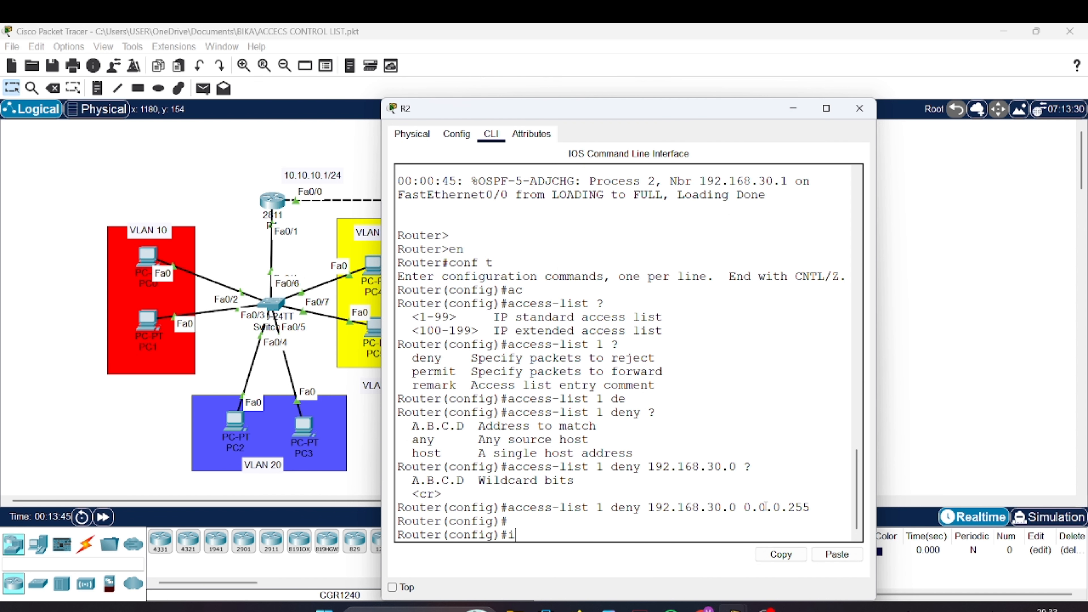
pyautogui.write('nt fa0/1')
pyautogui.press('Return')
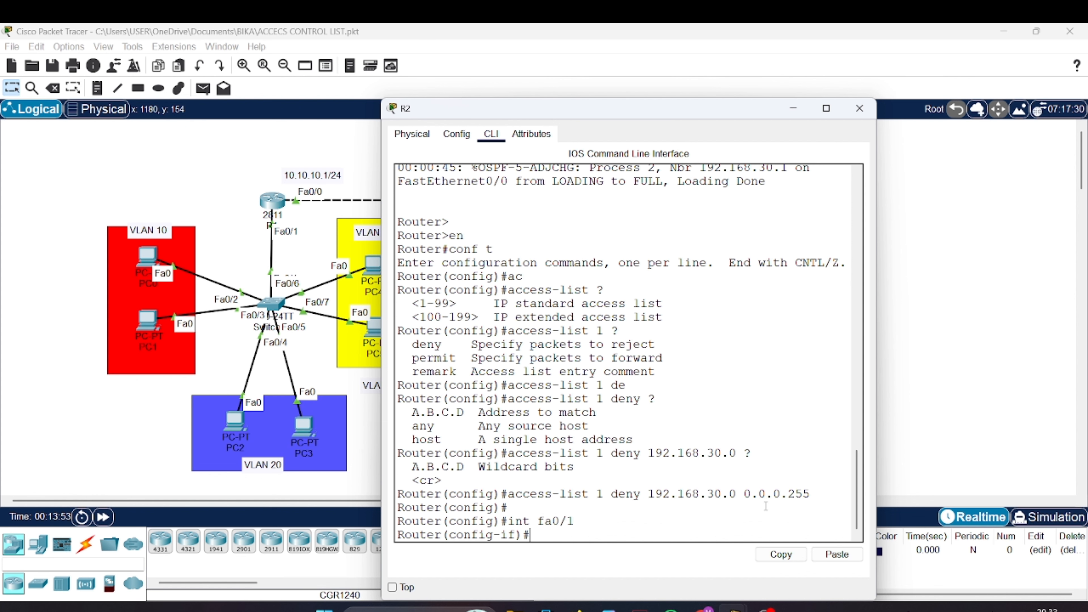
# Apply access list 1 to R2's fa0/1 interface in the outbound direction, checking the help for the direction argument
pyautogui.write('ip ac')
pyautogui.press('Tab')
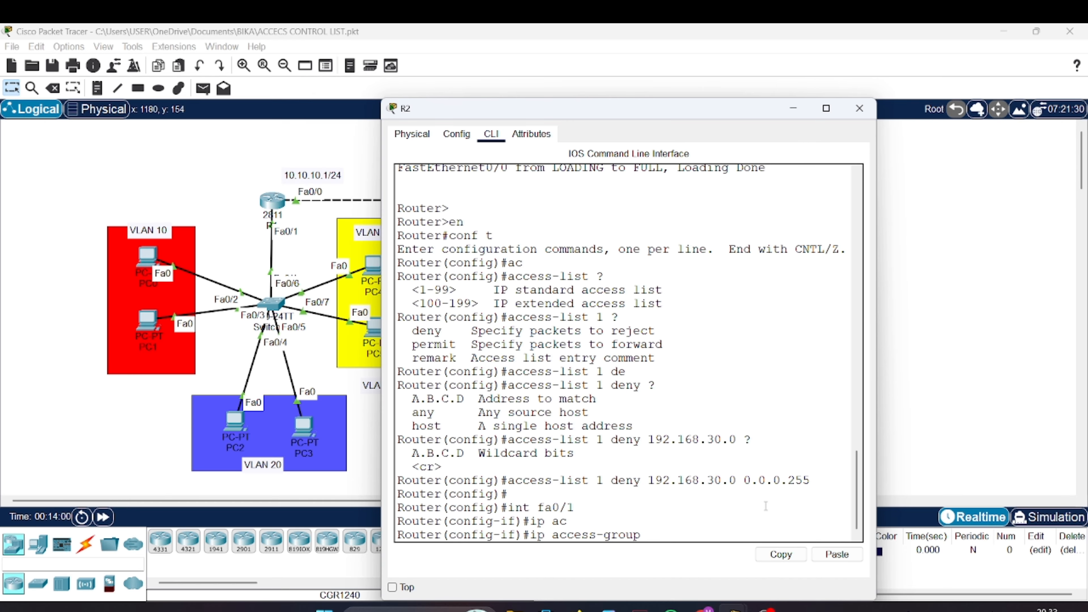
pyautogui.write('1 ?')
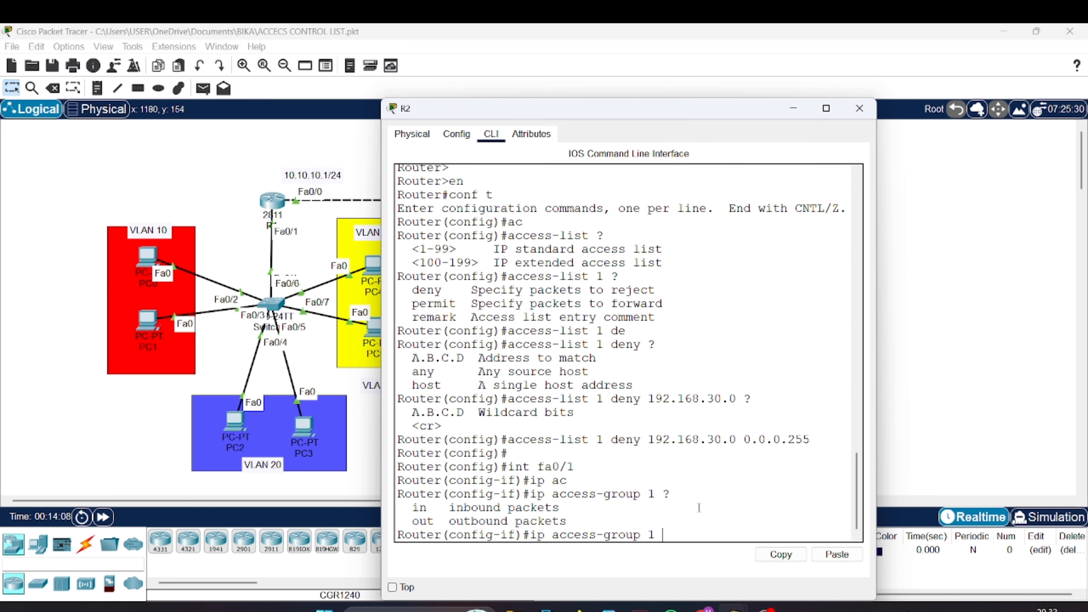
pyautogui.write('o')
pyautogui.press('Tab')
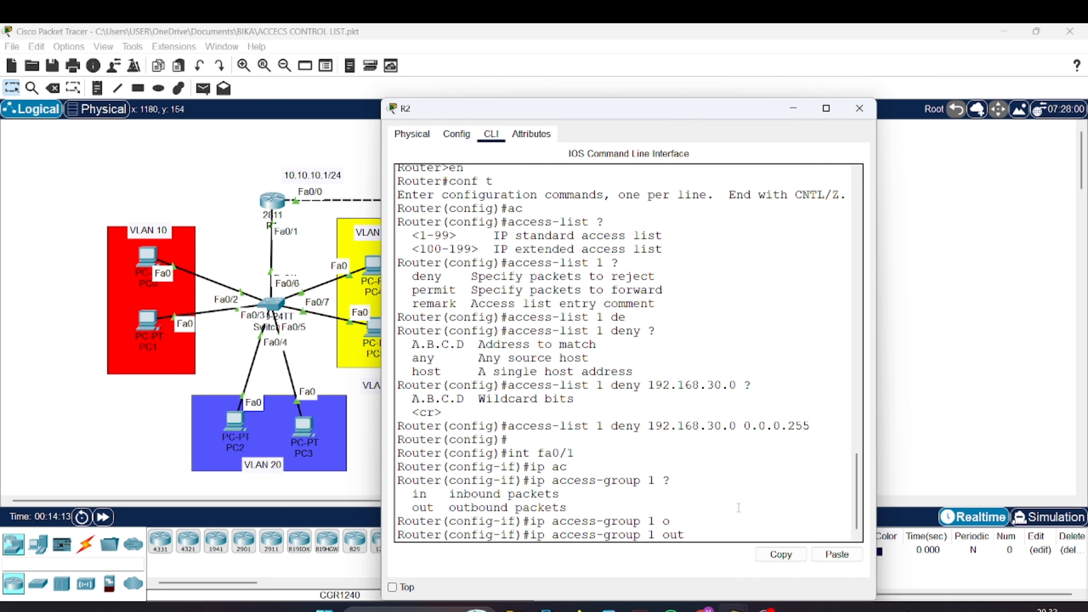
pyautogui.press('Return')
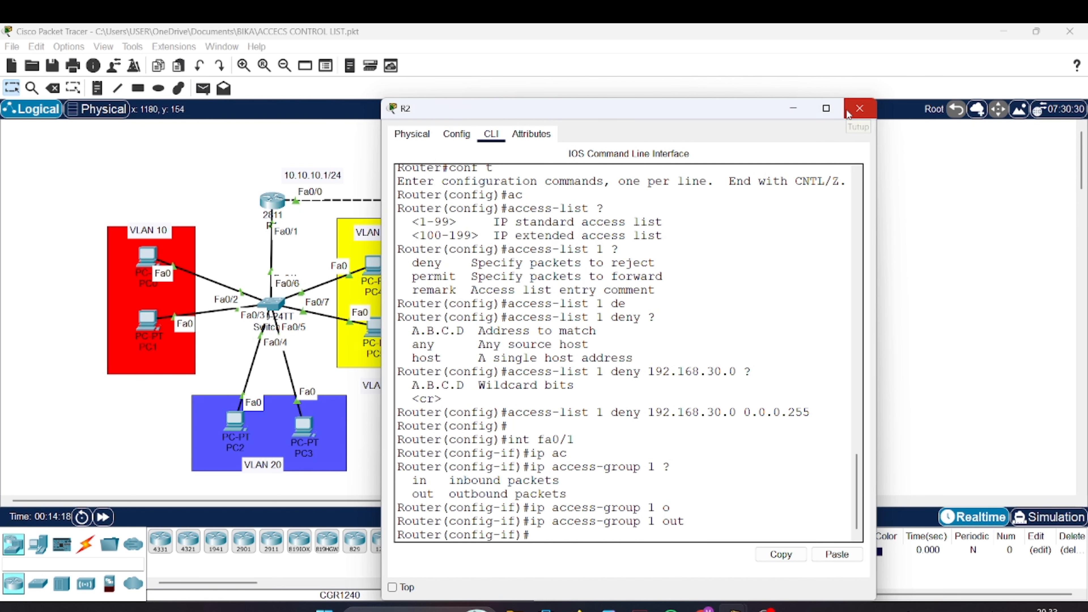
# Show R2's configured access lists from interface configuration mode with do sh acc, and close the router's window
pyautogui.write('d')
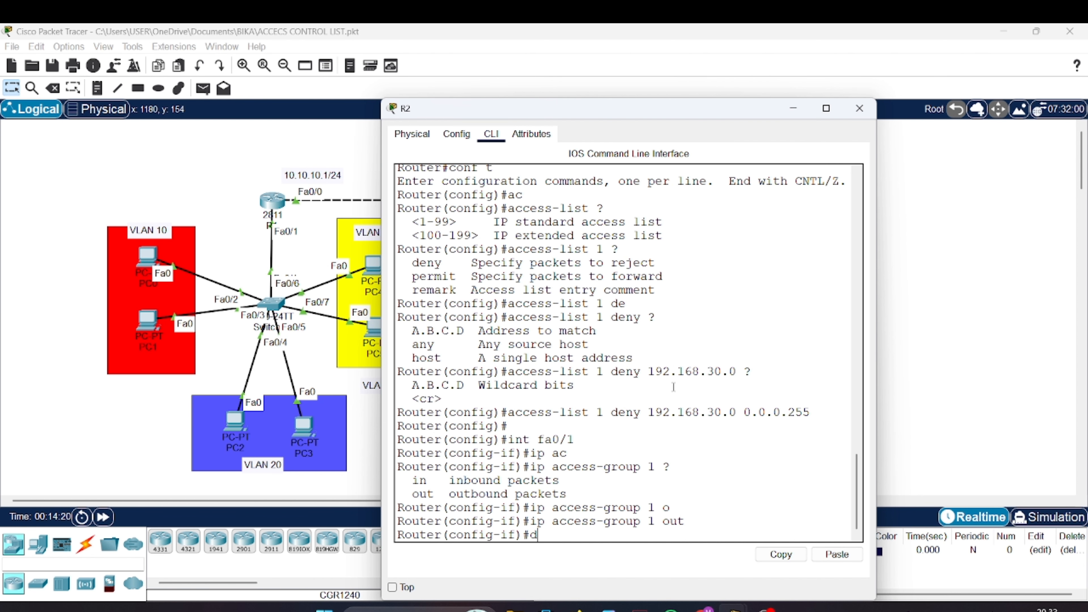
pyautogui.write('o sh acc')
pyautogui.press('Return')
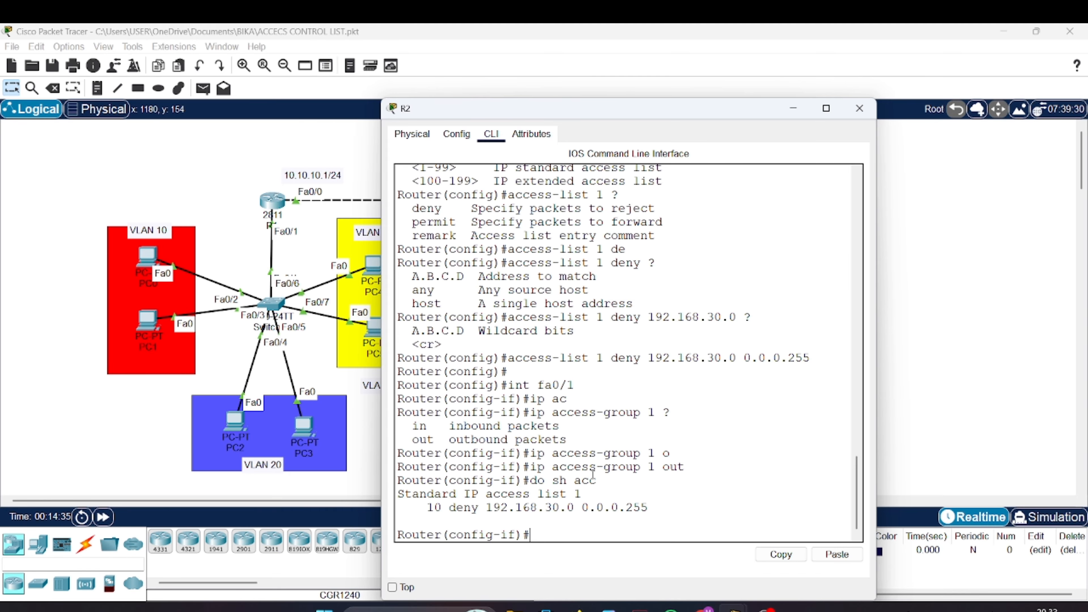
pyautogui.click(859, 108)
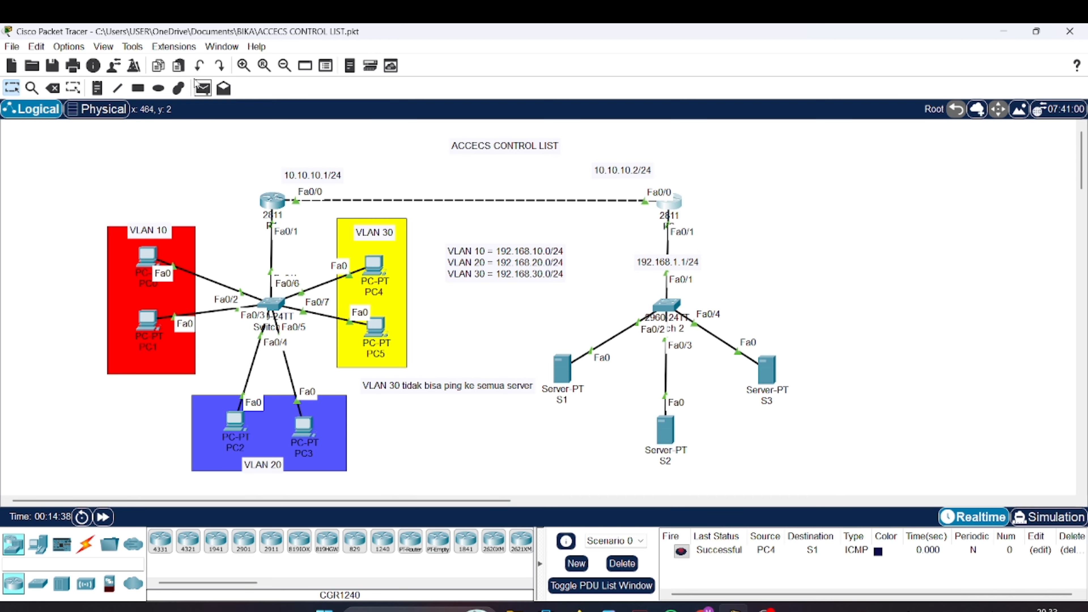
# Fast-forward the simulation time without resetting the network
pyautogui.click(80, 517)
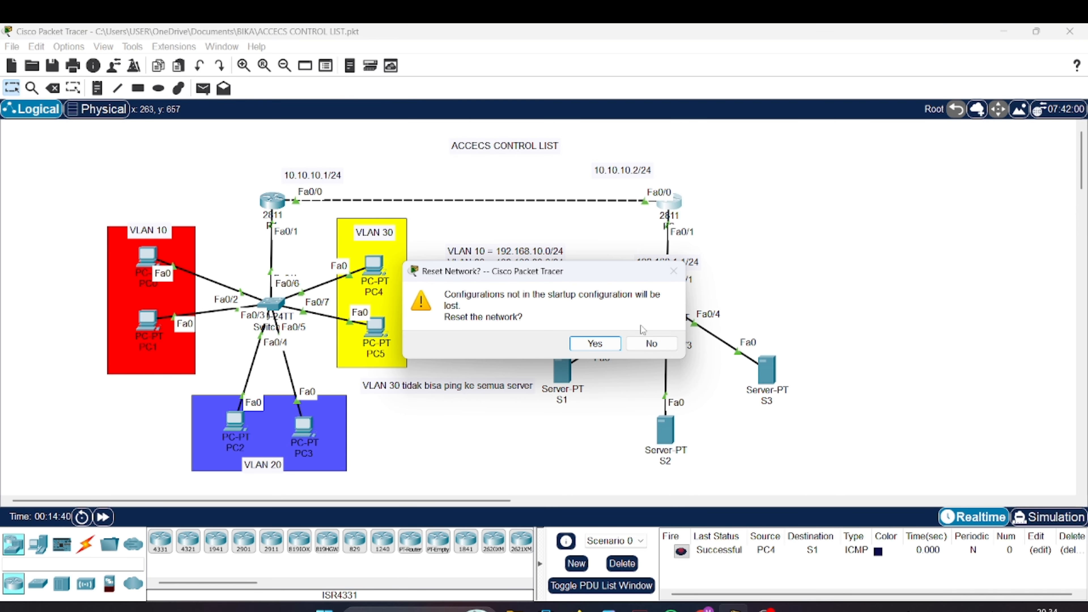
pyautogui.click(656, 343)
pyautogui.click(103, 518)
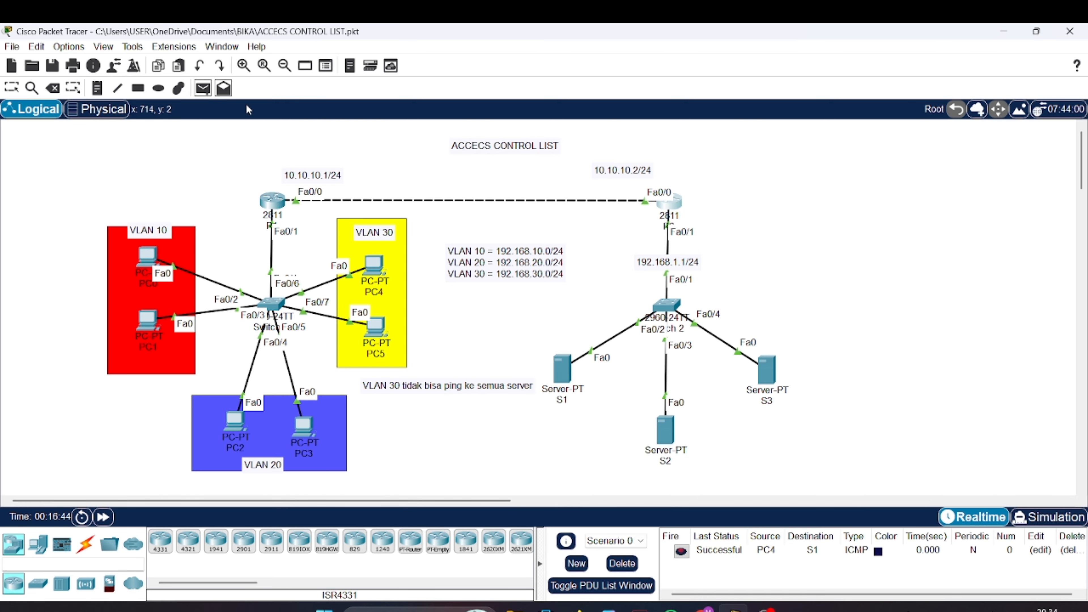
# Test connectivity from PC4 to server S1 with a simple PDU and clear Scenario 0's PDU list
pyautogui.click(373, 267)
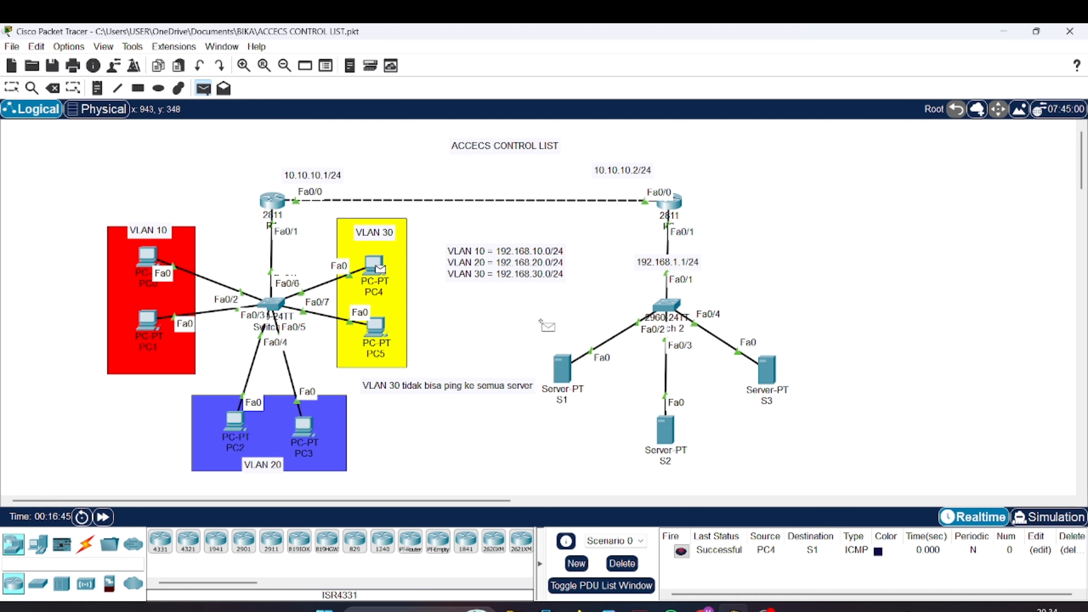
pyautogui.click(566, 373)
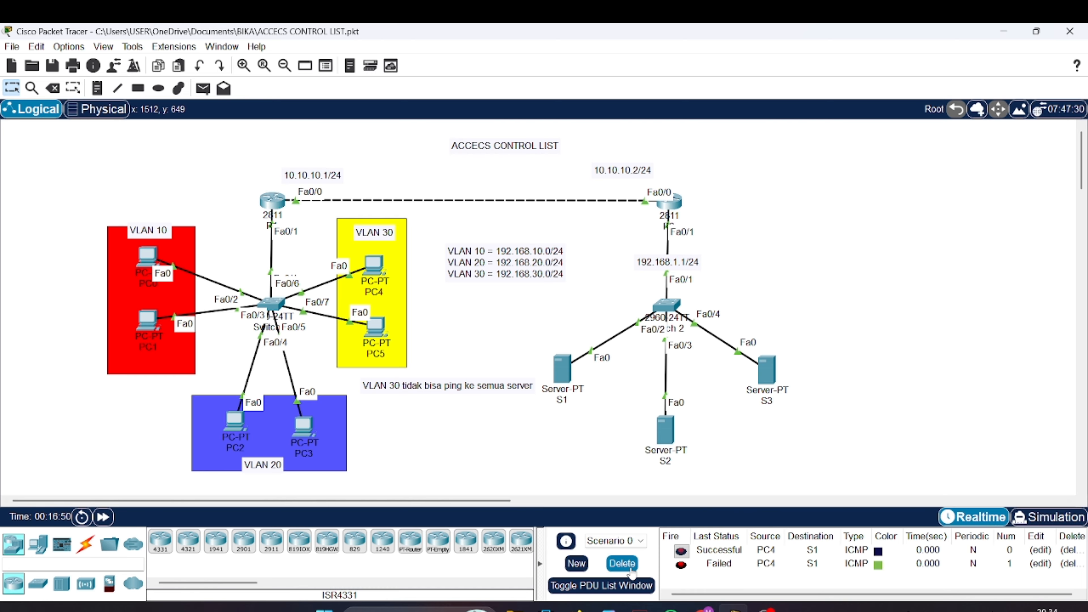
pyautogui.click(621, 563)
# Send a simple PDU from PC0 in VLAN 10 to server S1 and clear Scenario 0's PDU list
pyautogui.click(203, 87)
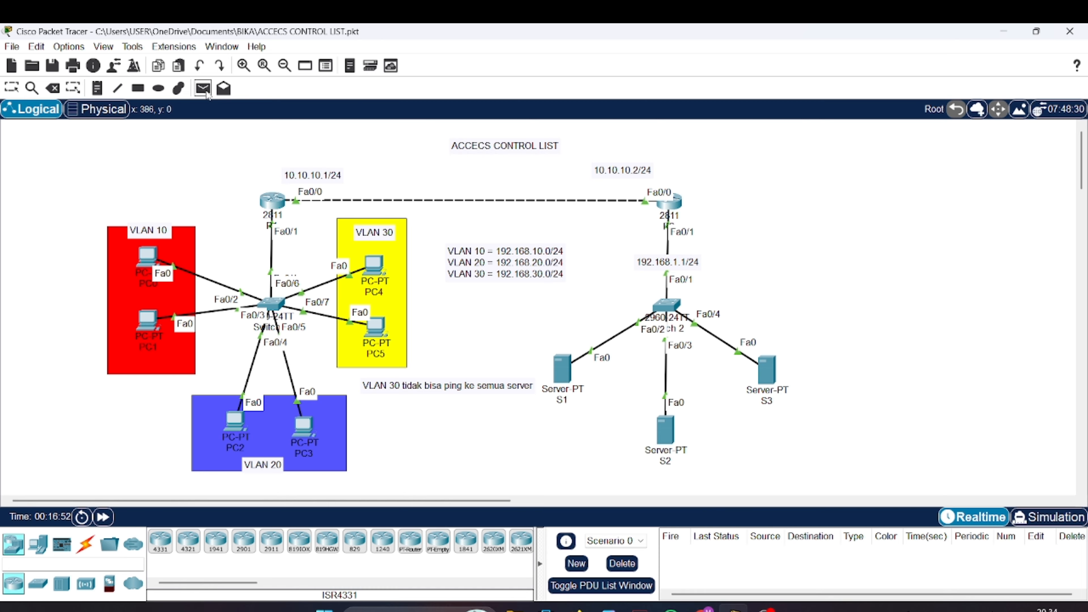
pyautogui.click(149, 256)
pyautogui.click(562, 368)
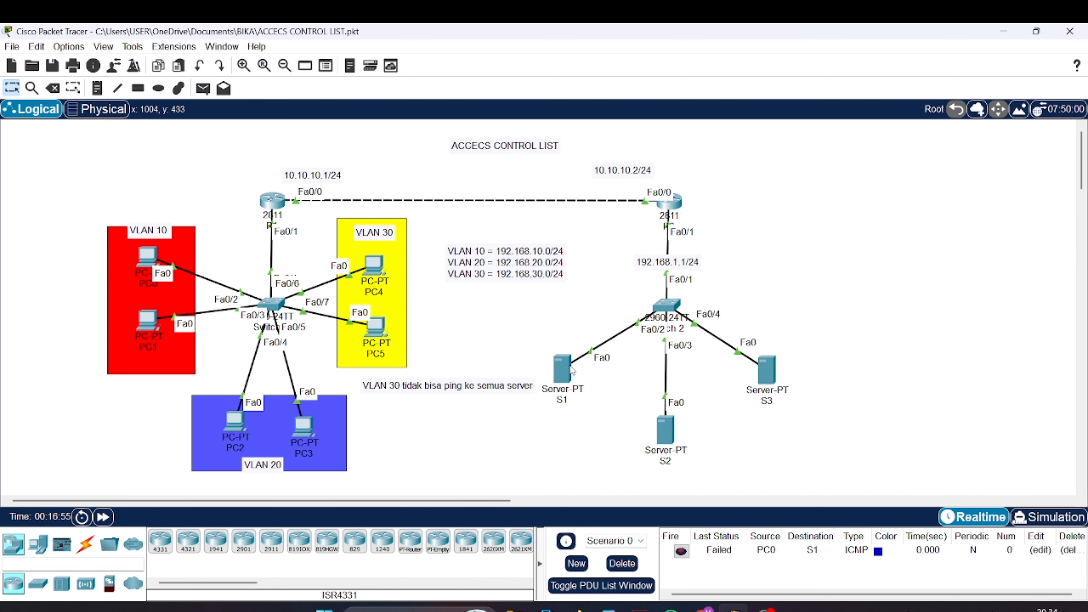
pyautogui.click(622, 564)
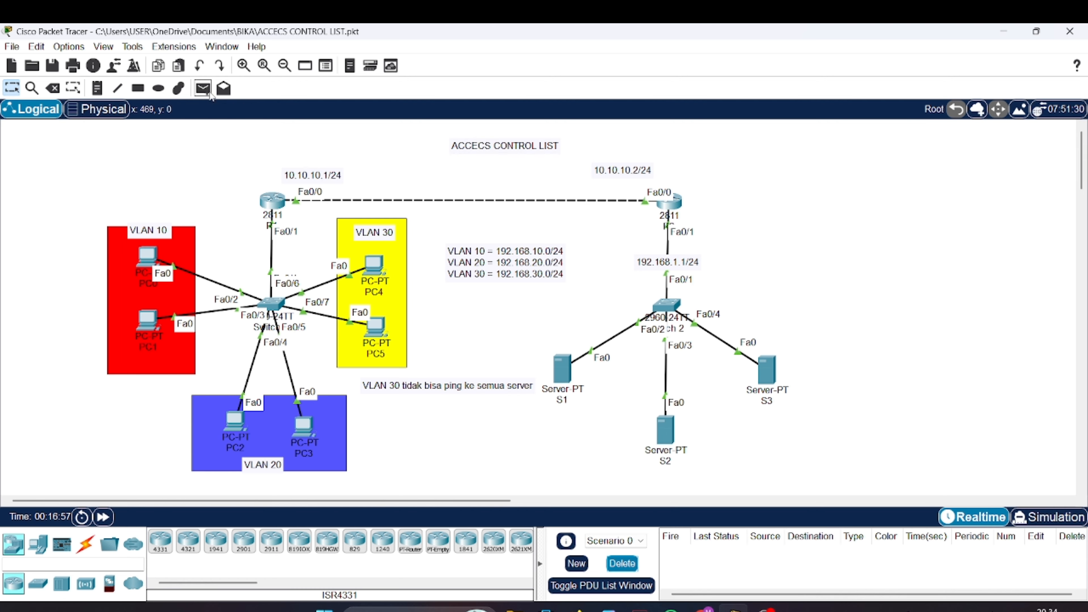
# Repeat the connectivity test from PC0 to server S1 with a new simple PDU
pyautogui.click(204, 88)
pyautogui.click(148, 256)
pyautogui.click(562, 367)
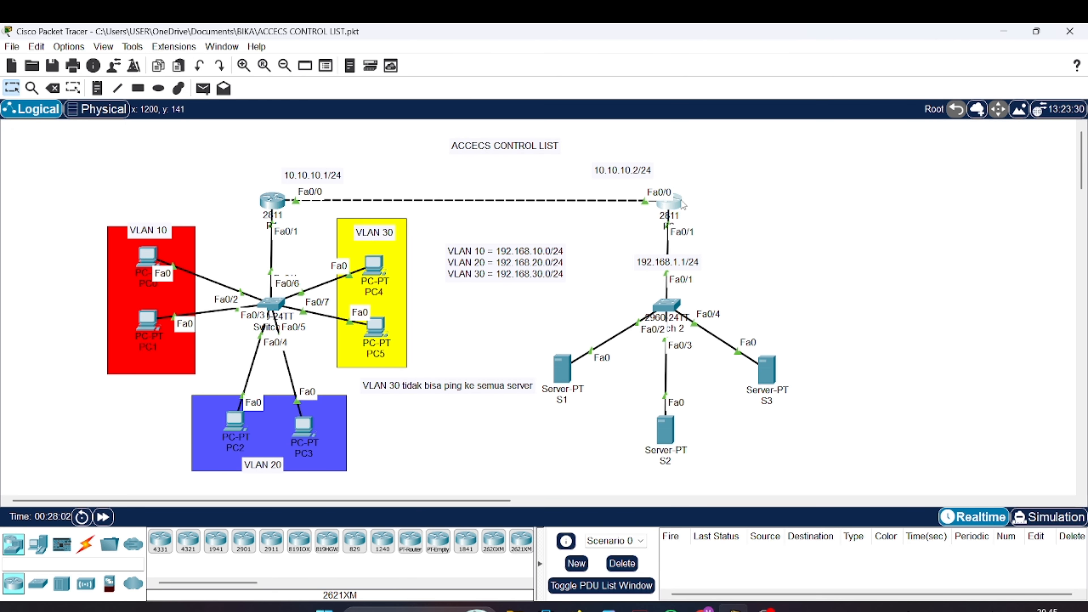
# Reopen R2's command line, show its access lists from global configuration mode with do sh acc, and close the window
pyautogui.click(681, 203)
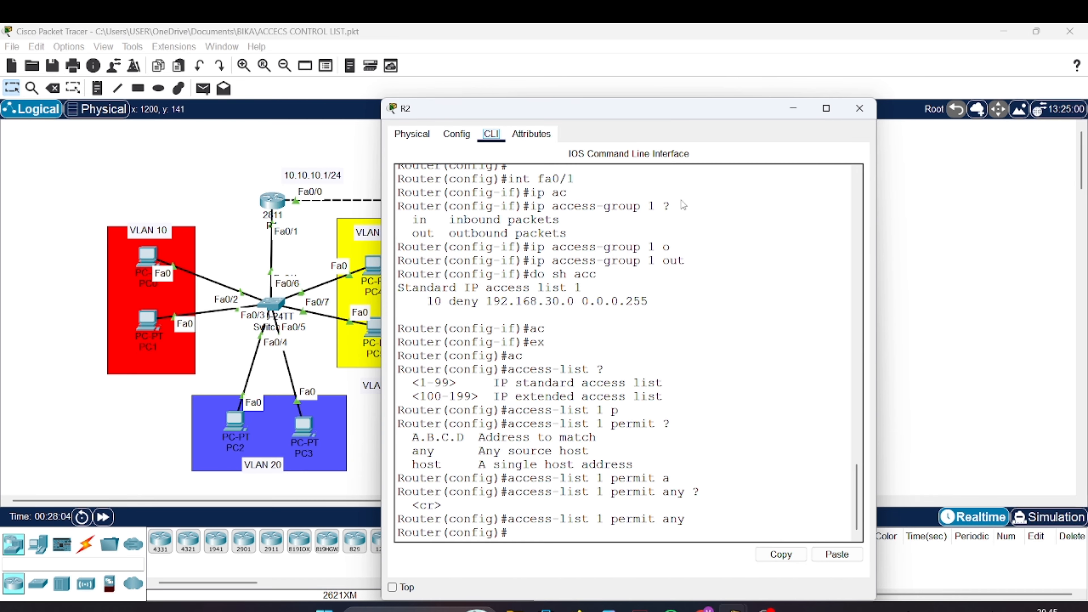
pyautogui.tripleClick(684, 205)
pyautogui.click(756, 371)
pyautogui.press('Return')
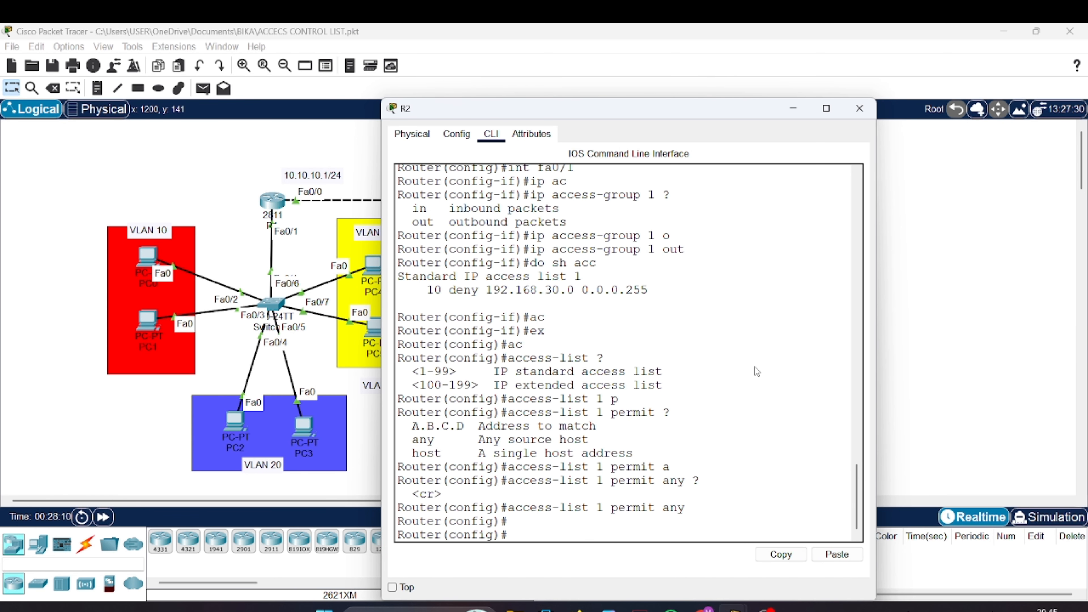
pyautogui.write('do sh acc')
pyautogui.press('Return')
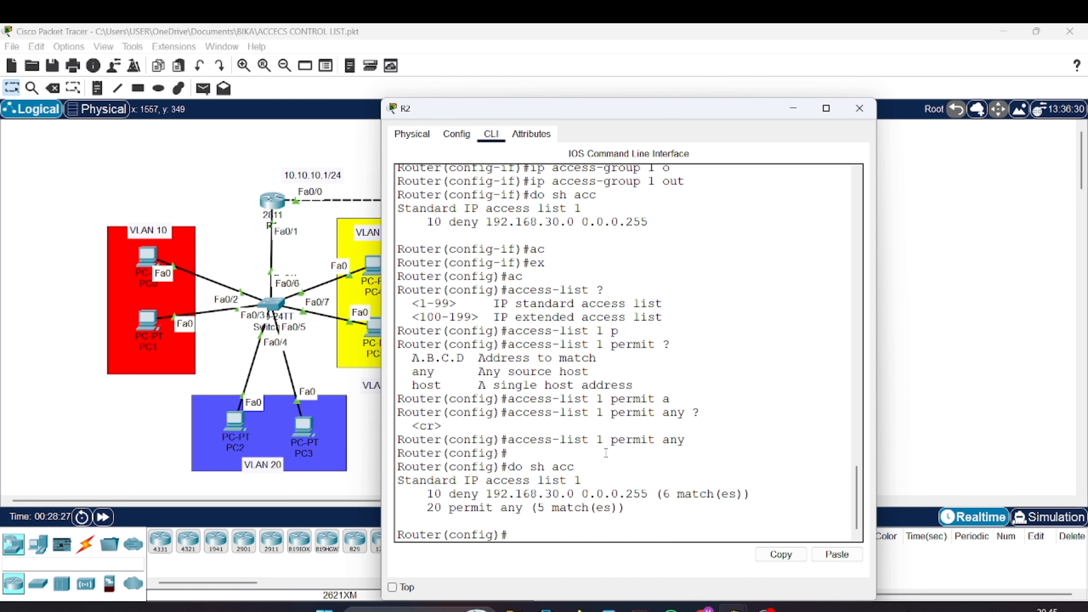
pyautogui.click(859, 108)
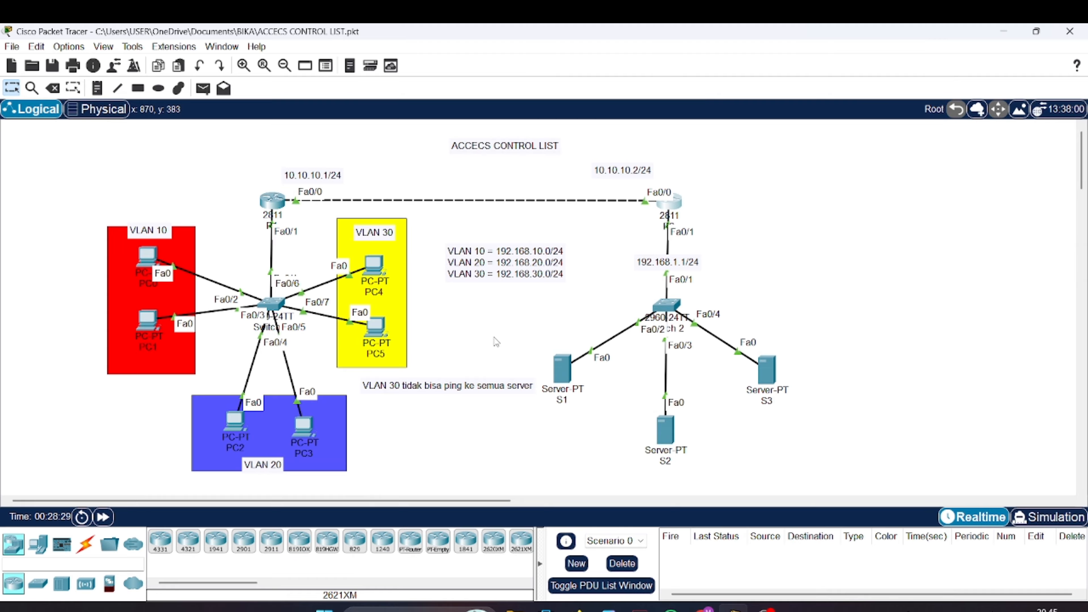
# Move the note "VLAN 30 tidak bisa ping ke semua server" slightly down and place a copy of it just below
pyautogui.click(487, 387)
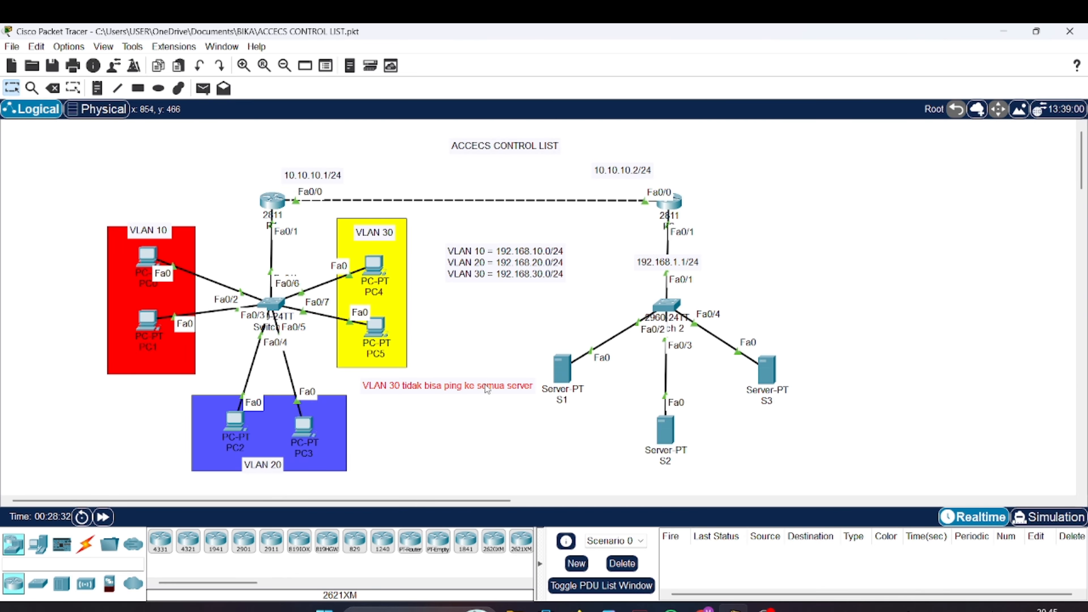
pyautogui.moveTo(486, 387); pyautogui.dragTo(499, 428)
pyautogui.hotkey('ctrl', 'c')
pyautogui.hotkey('ctrl', 'v')
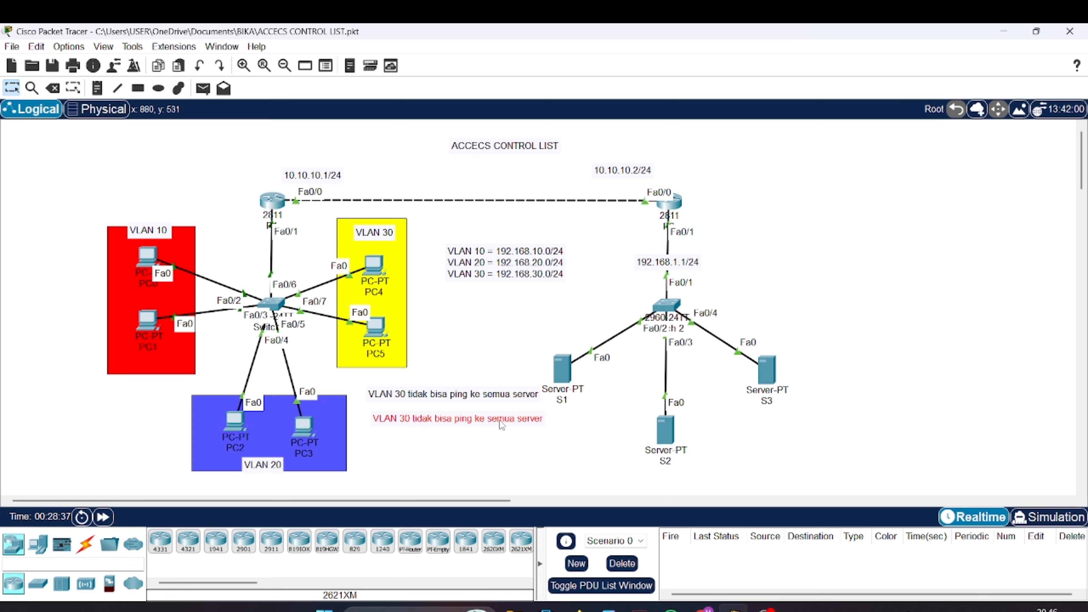
# Replace the copied note's text with "PC1 tidak bisa ping server"
pyautogui.doubleClick(497, 418)
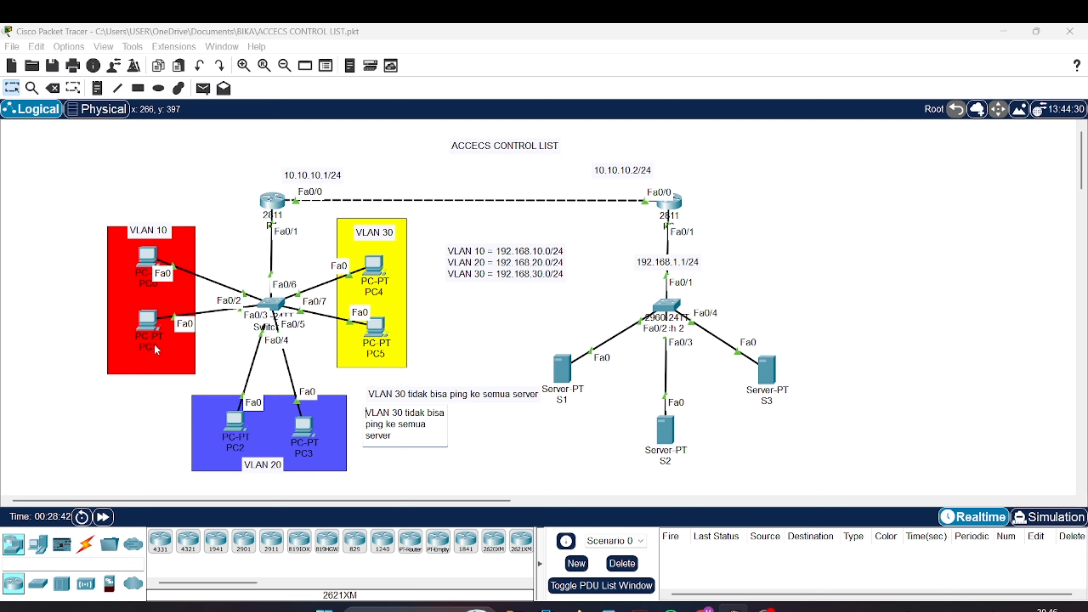
pyautogui.tripleClick(407, 442)
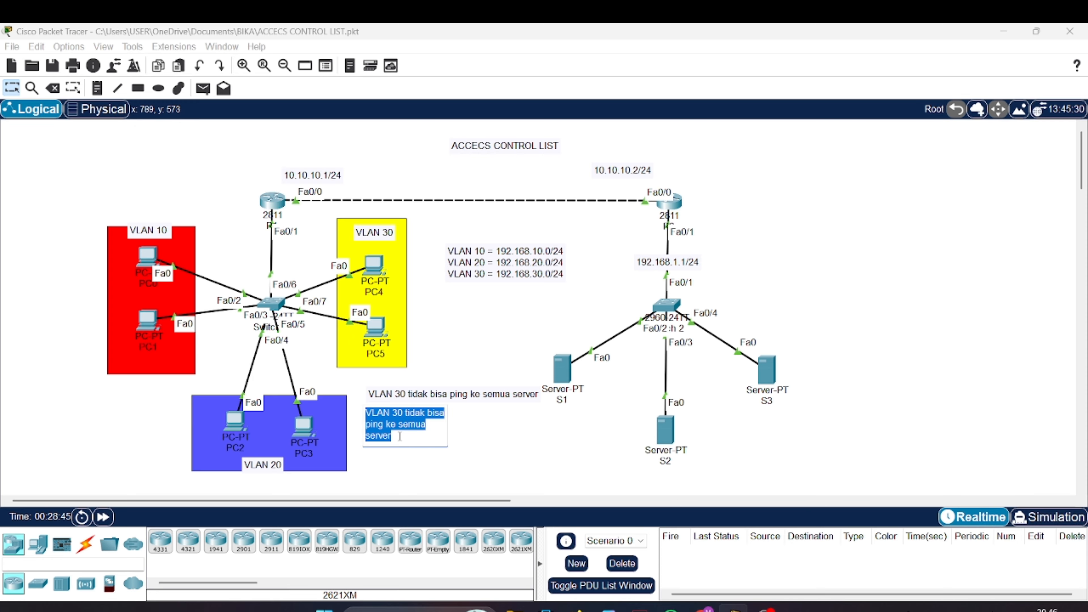
pyautogui.write('PC1')
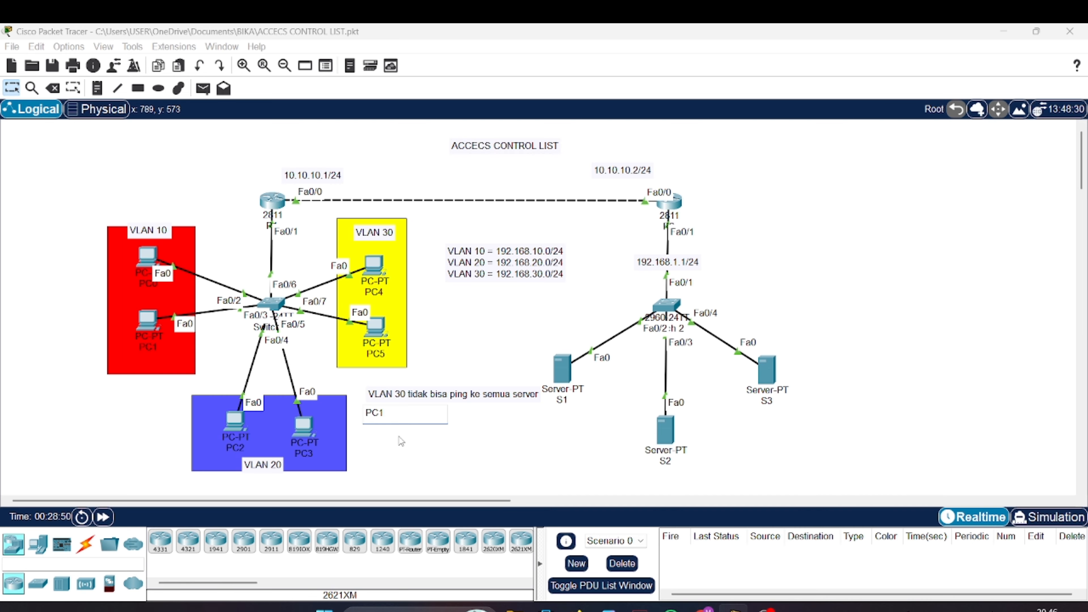
pyautogui.write(' tidak bisa ping')
pyautogui.press('Return')
pyautogui.write('se')
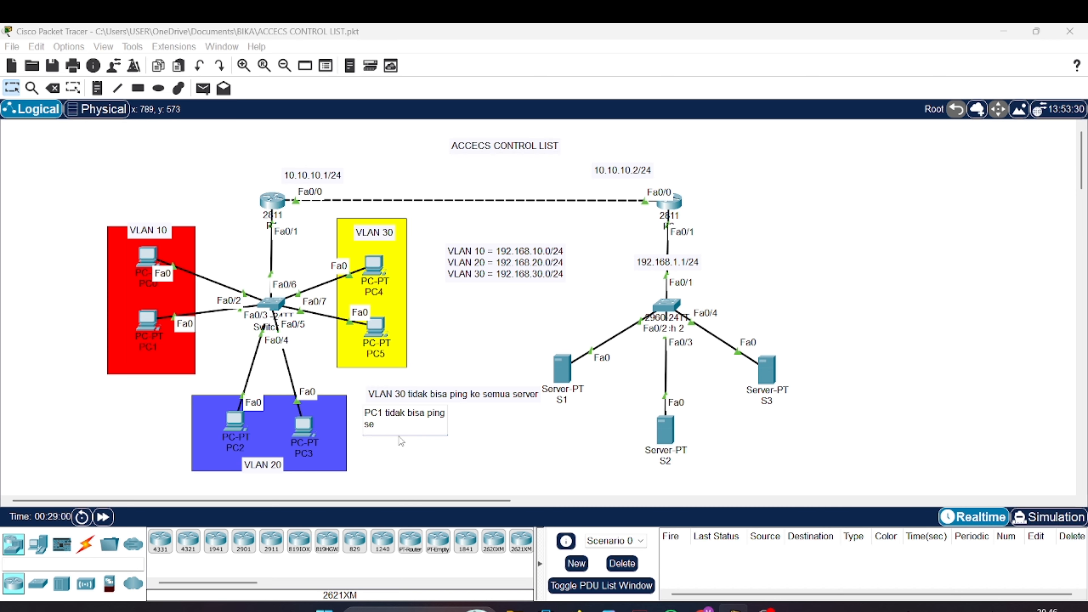
pyautogui.write('rver')
pyautogui.click(510, 446)
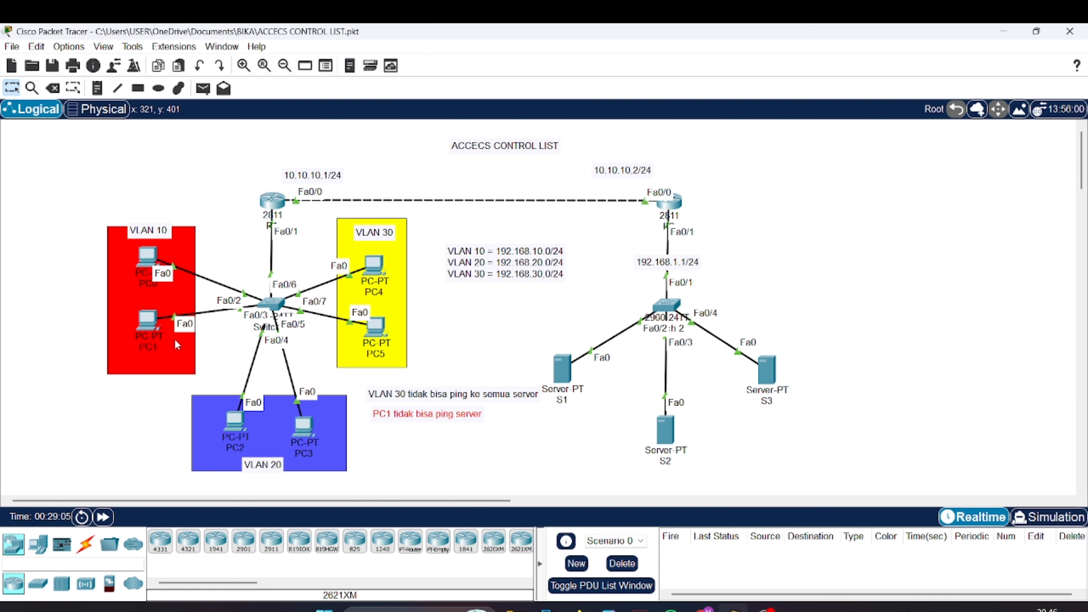
# Check PC1's IPv4 address in its IP configuration and close the PC's window
pyautogui.click(139, 322)
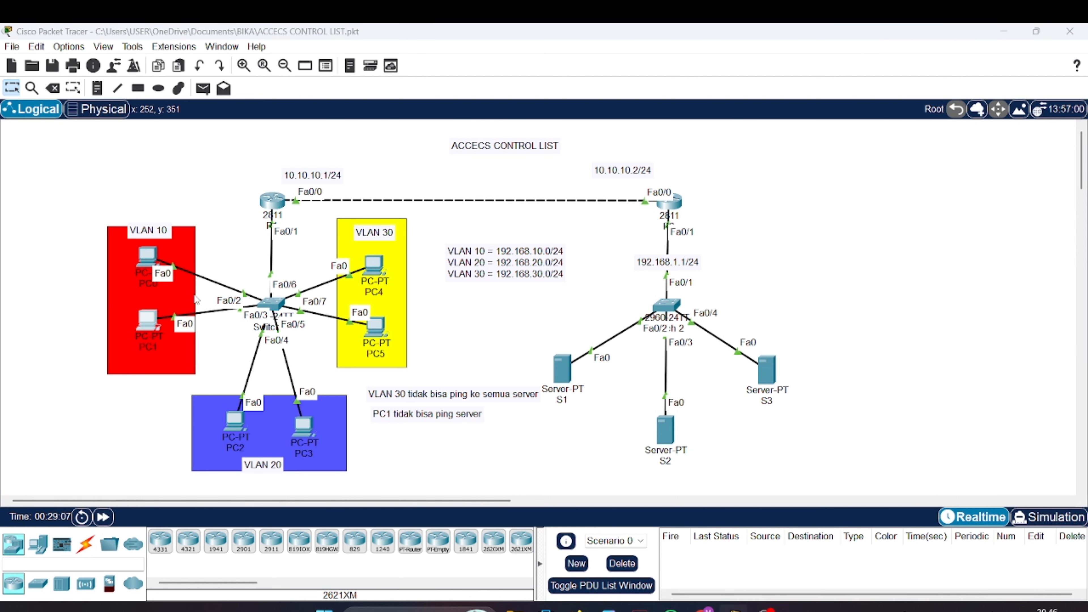
pyautogui.click(514, 134)
pyautogui.click(480, 185)
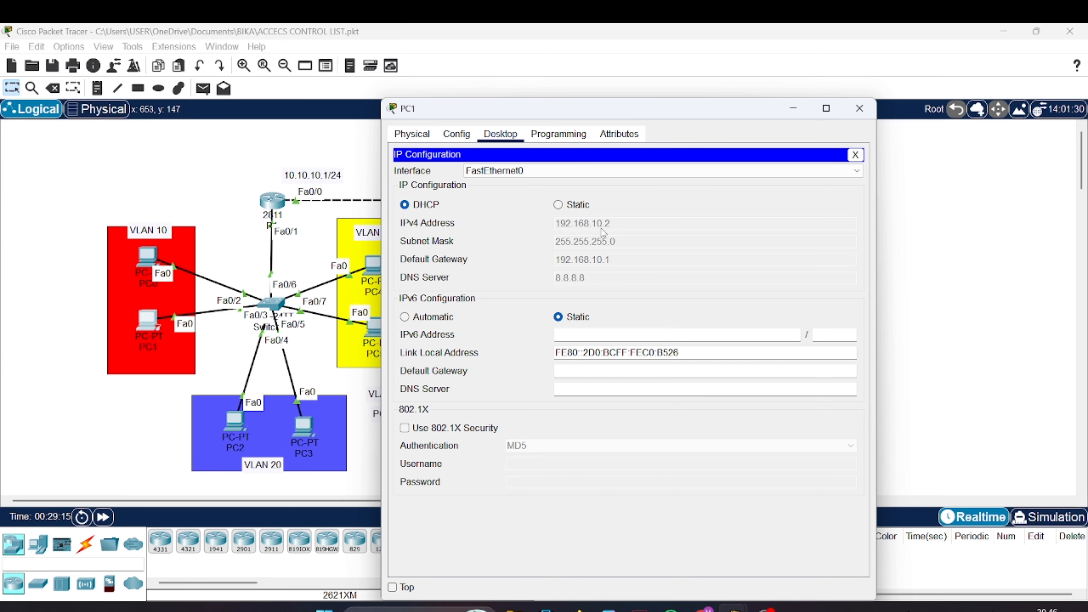
pyautogui.click(859, 108)
# Return to R2's command line and start a new access-list 1 entry, checking the help for the available actions
pyautogui.click(667, 200)
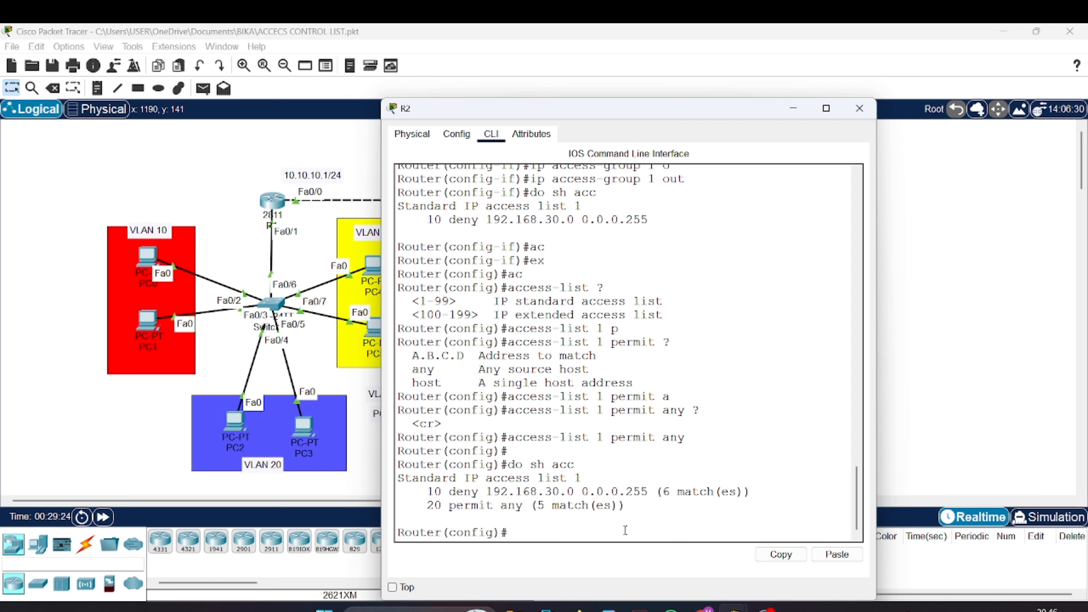
pyautogui.write('acc')
pyautogui.press('BackSpace')
pyautogui.press('BackSpace')
pyautogui.write('c')
pyautogui.press('Tab')
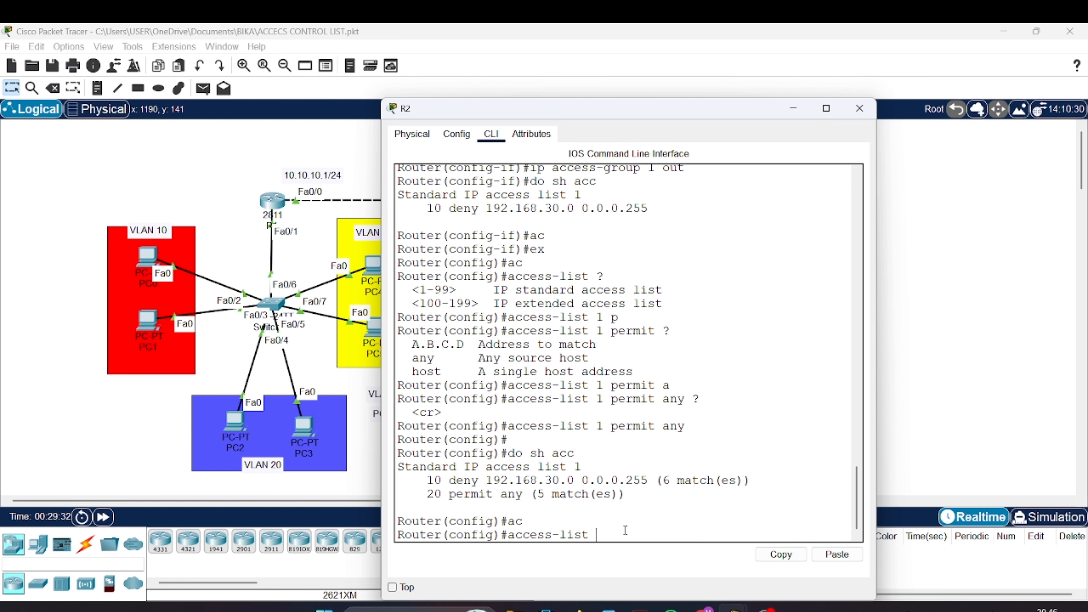
pyautogui.write('1 ')
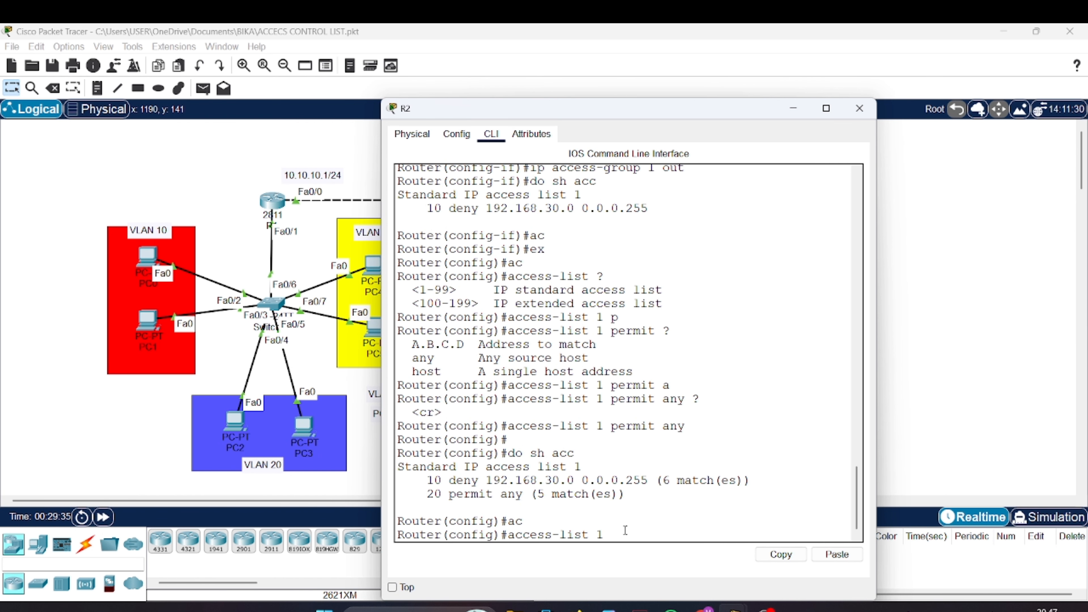
pyautogui.write('?')
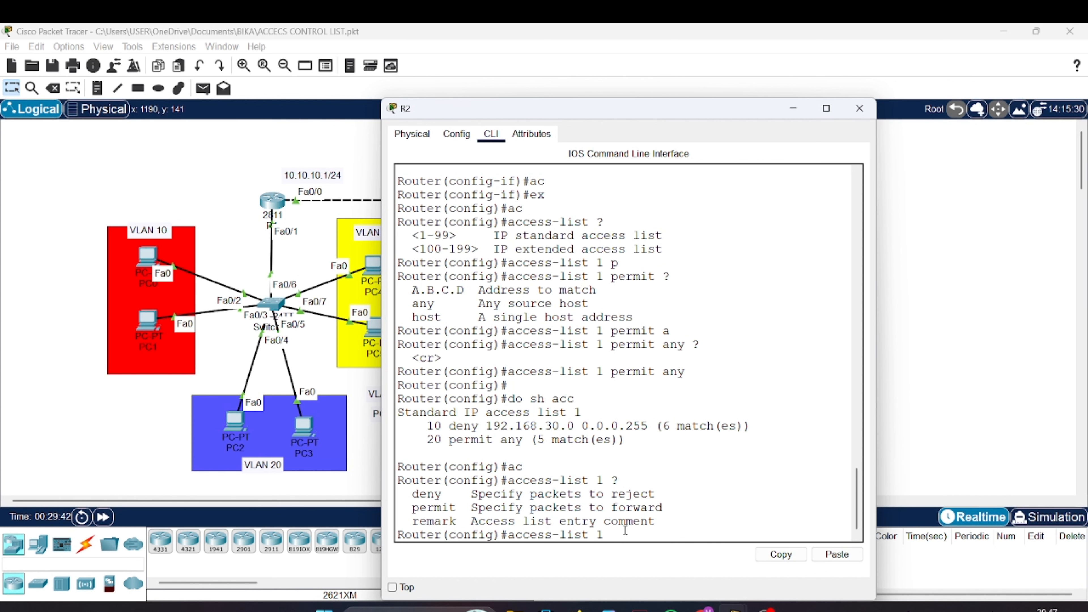
# Extend the access-list 1 entry to deny a host starting with 192.168, checking the help for the source and address options
pyautogui.write('d')
pyautogui.press('Tab')
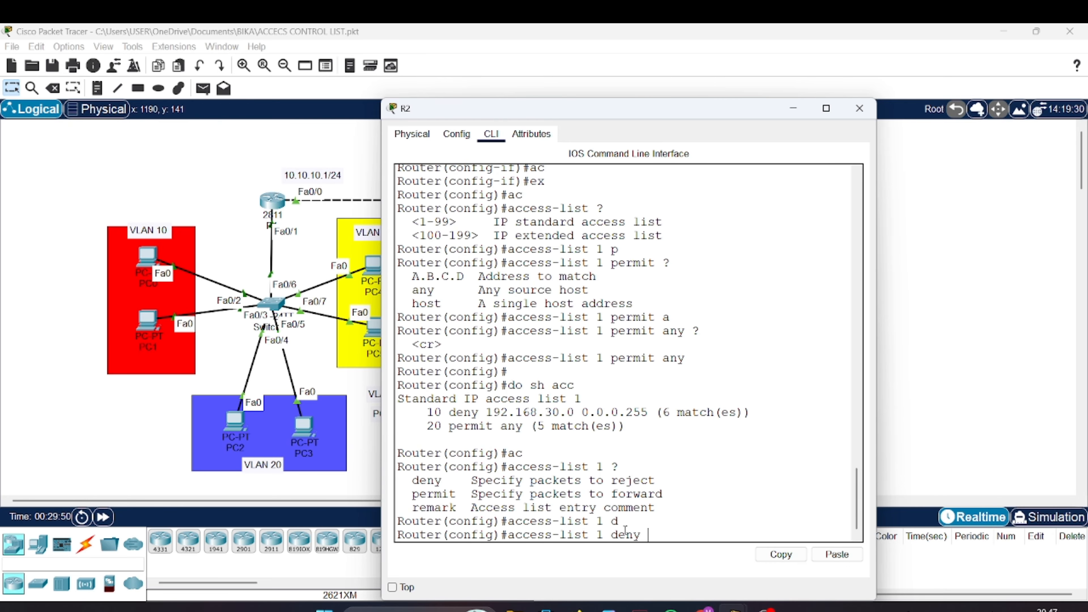
pyautogui.write('?')
pyautogui.write('h')
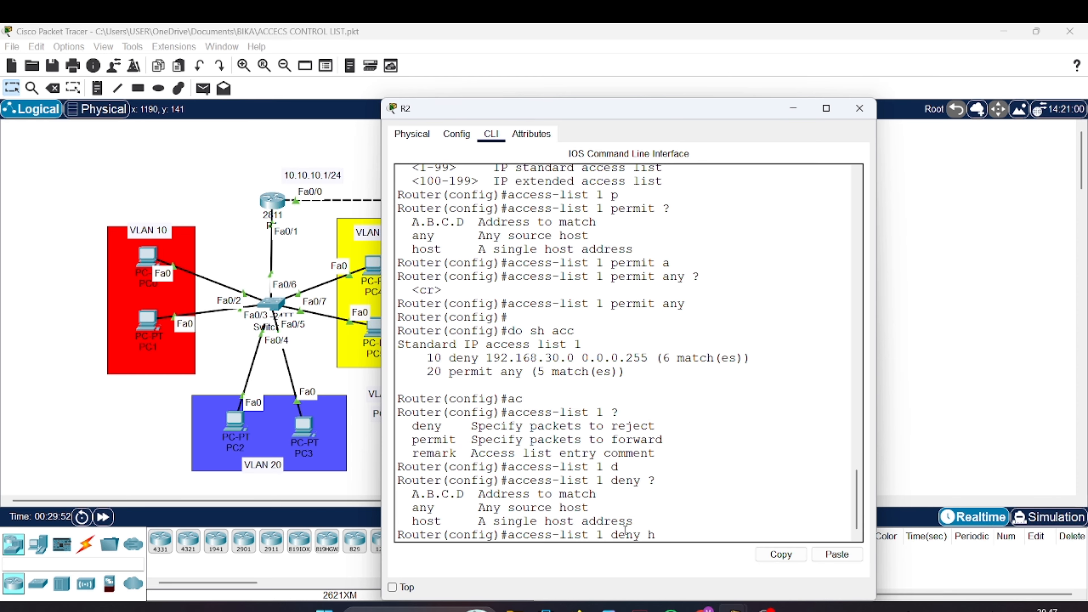
pyautogui.write('o')
pyautogui.press('Tab')
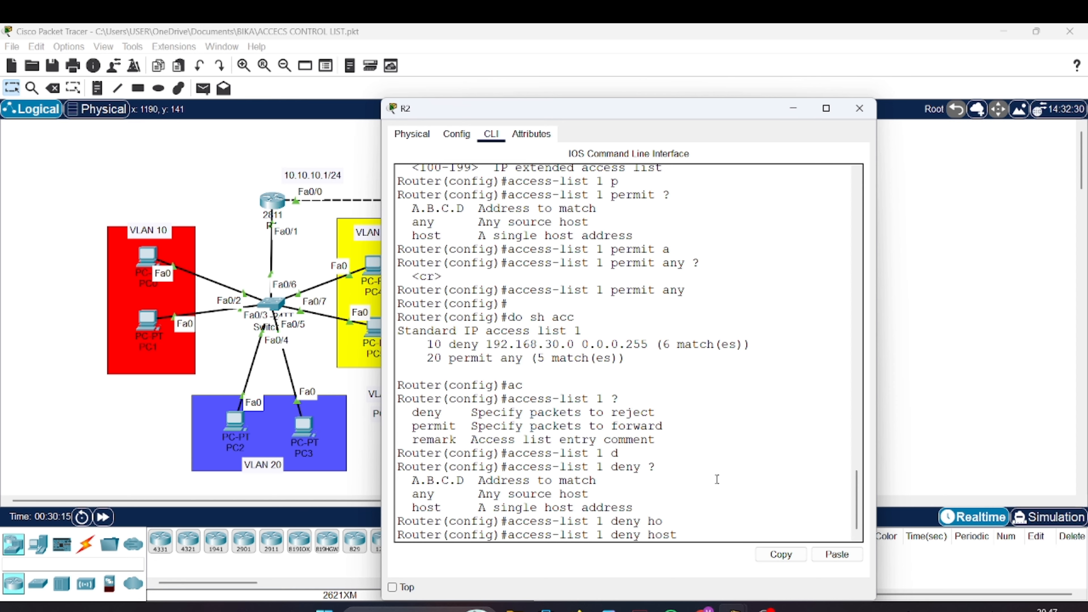
pyautogui.write('?')
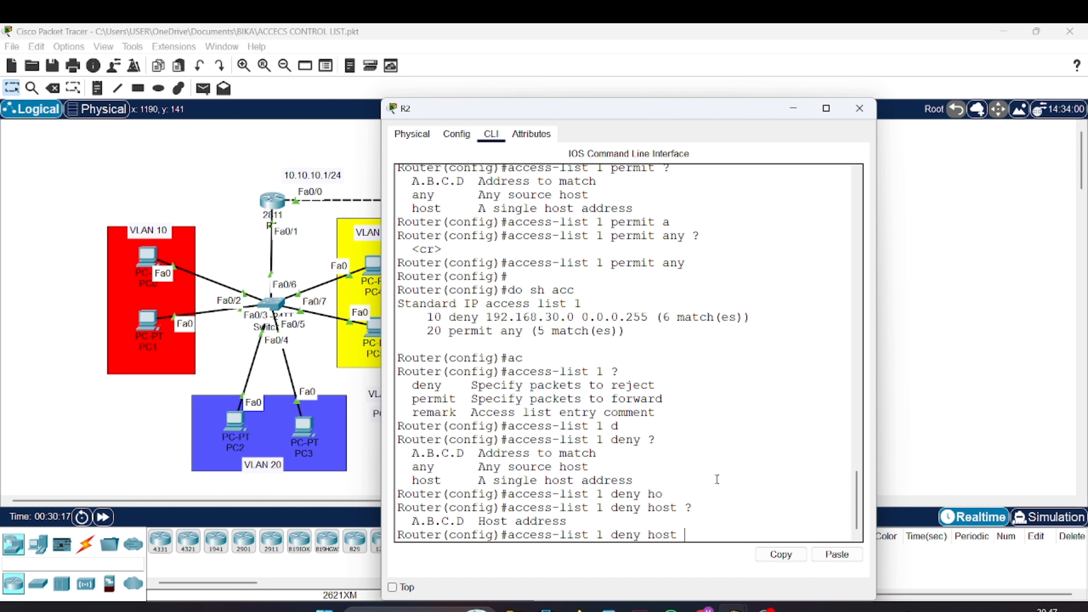
pyautogui.write('192.168.')
# Close R2's window, check PC1's IPv4 address in its IP configuration, and close the PC's window
pyautogui.click(859, 108)
pyautogui.click(148, 326)
pyautogui.click(459, 196)
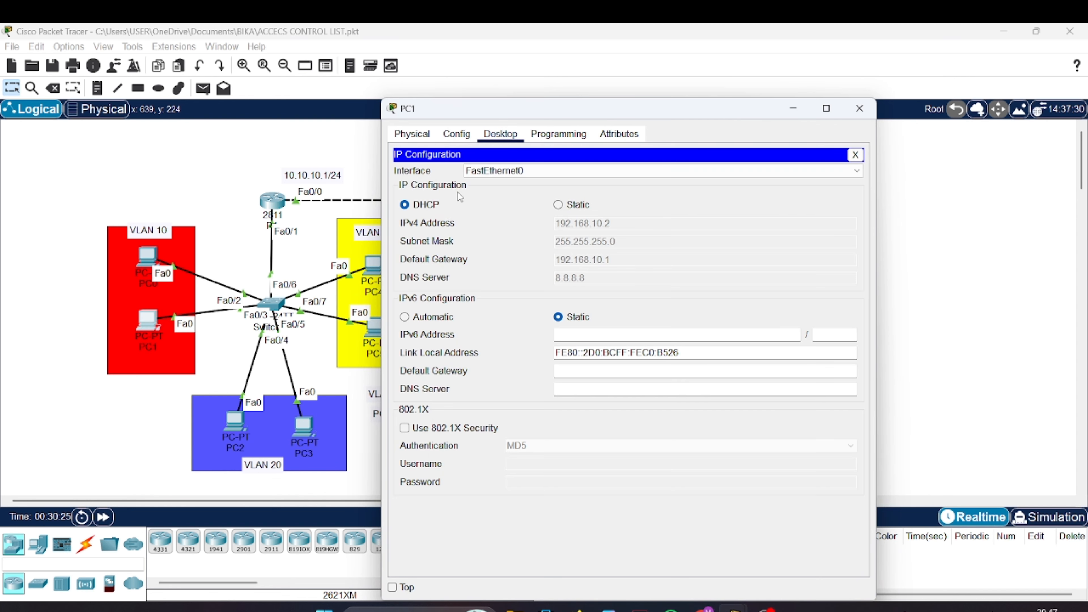
pyautogui.click(859, 108)
# Complete R2's access-list 1 entry as deny host 192.168.10.2 and list the access lists
pyautogui.write('.')
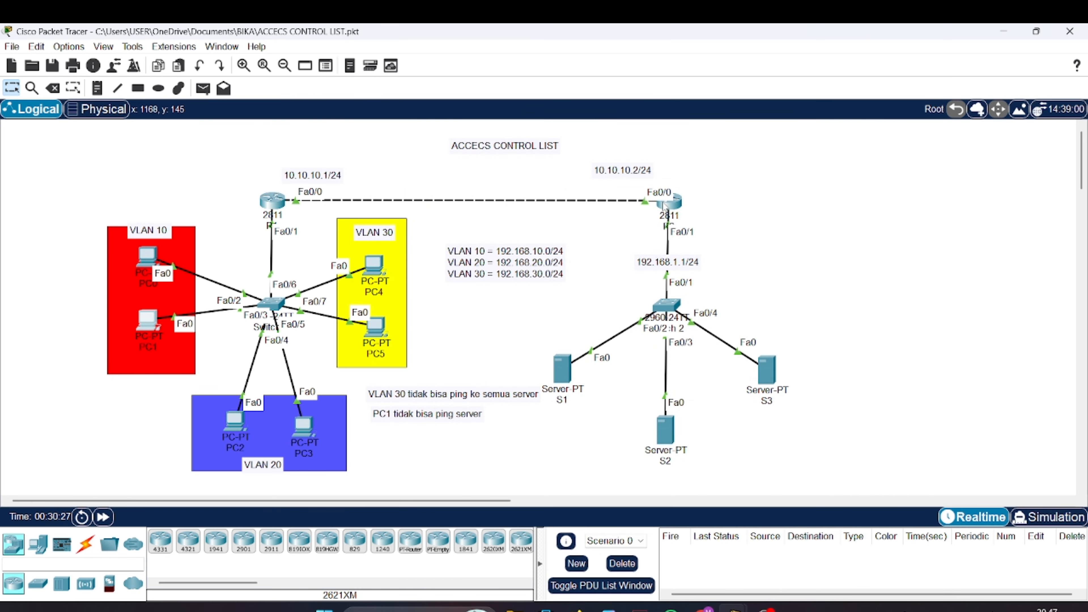
pyautogui.click(663, 206)
pyautogui.write('10')
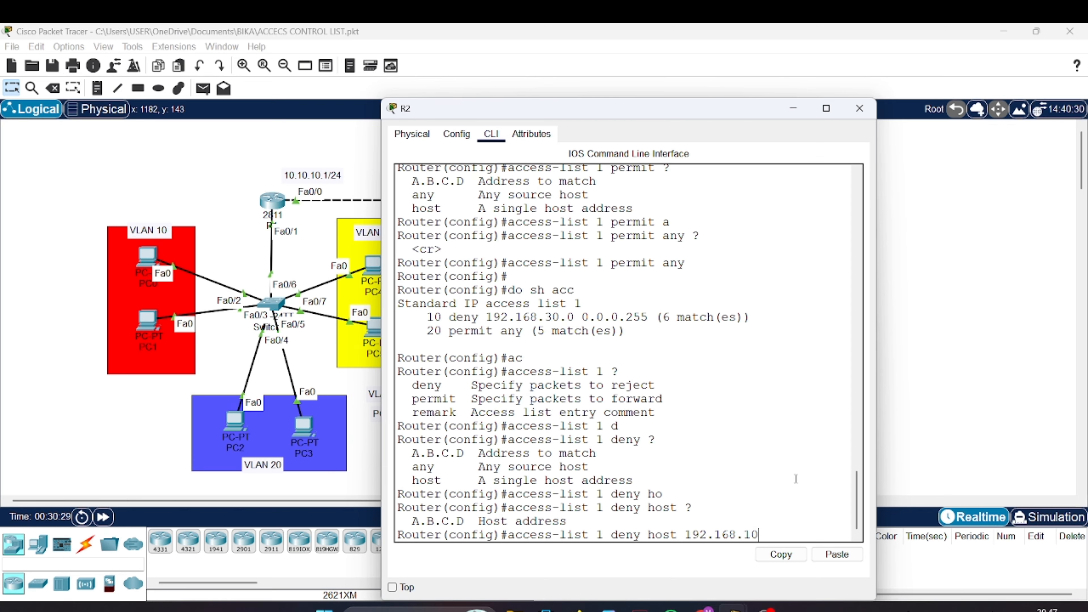
pyautogui.write('.2 ?')
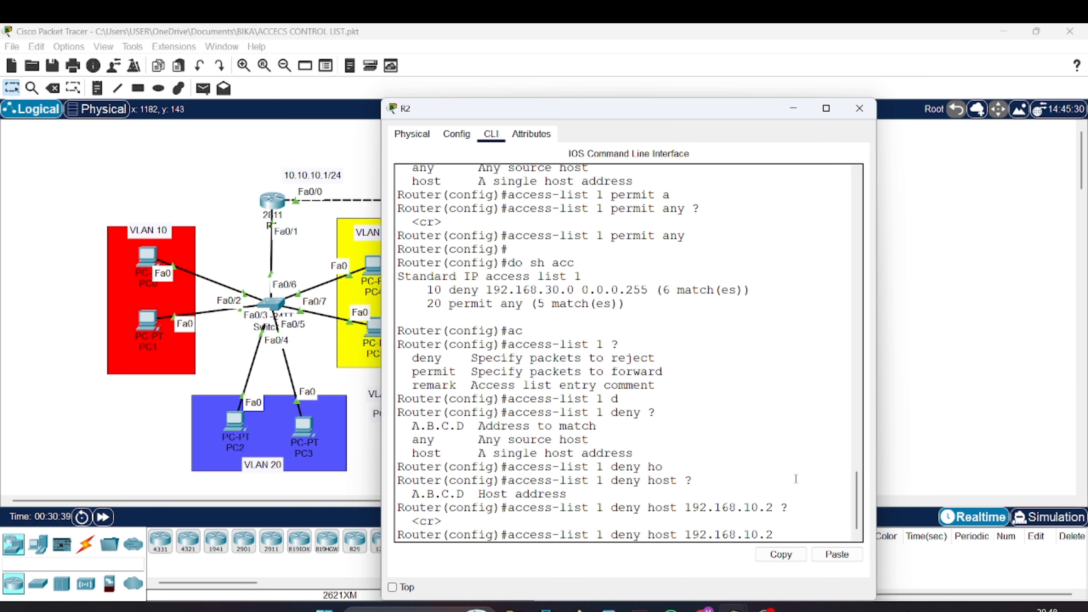
pyautogui.press('Return')
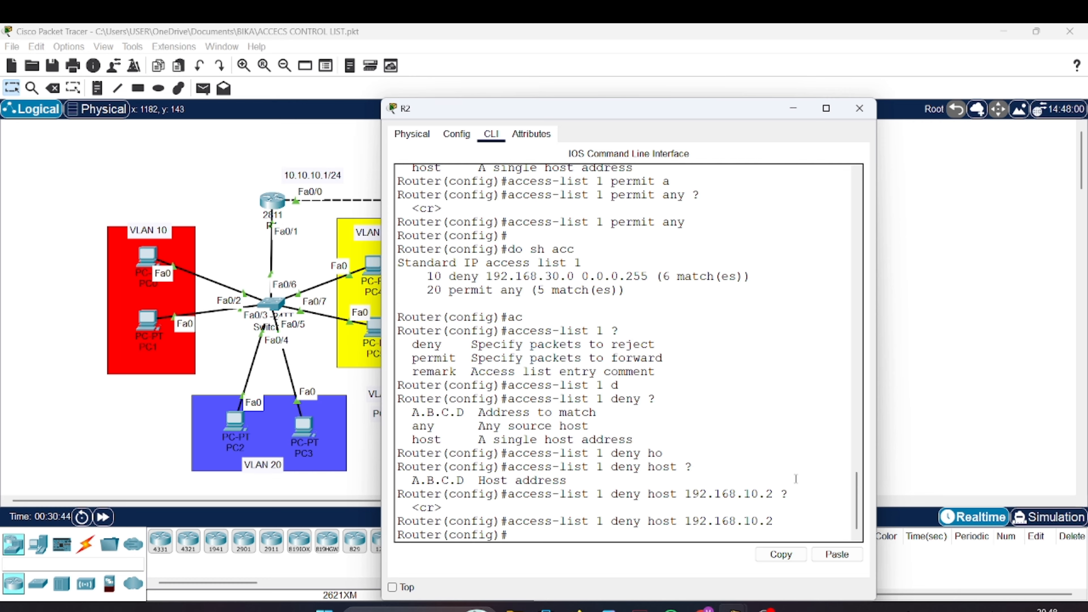
pyautogui.write('do sh acc')
pyautogui.press('Return')
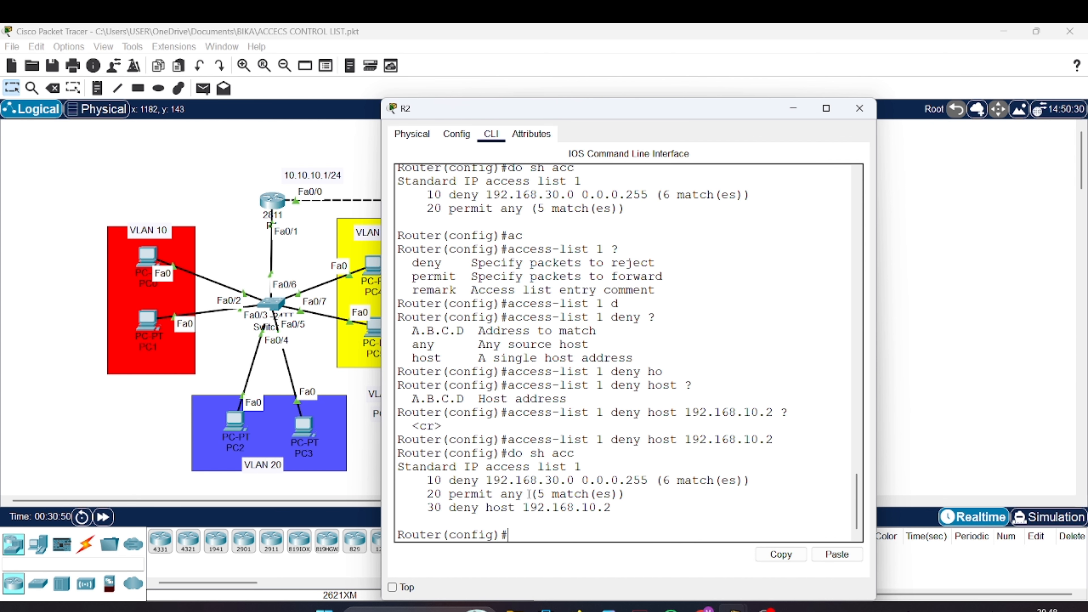
# Close R2's window and send a simple PDU from PC1 to server S1
pyautogui.click(860, 108)
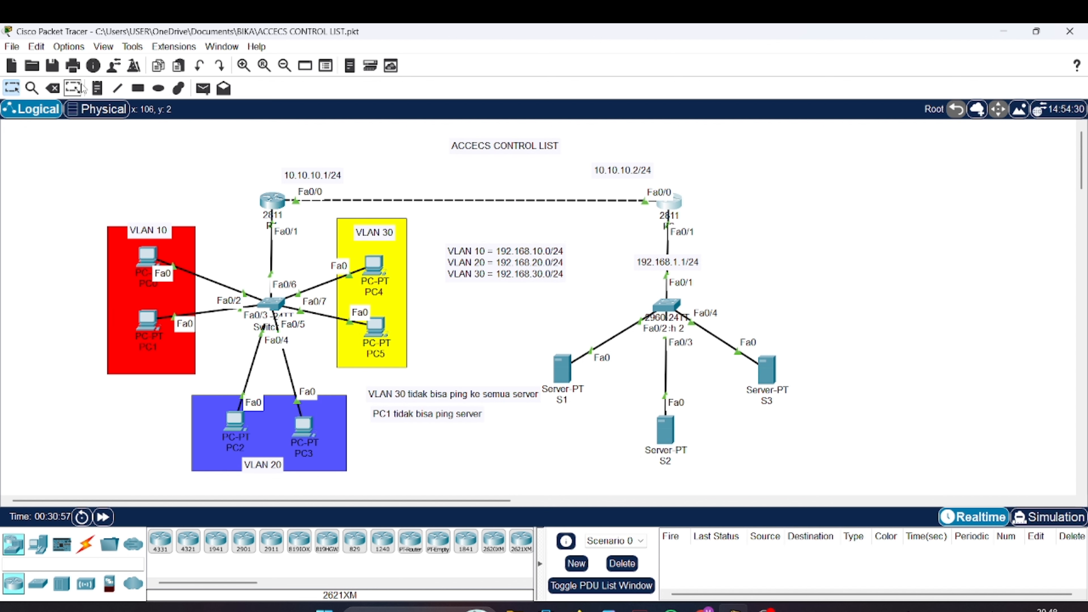
pyautogui.click(204, 89)
pyautogui.click(149, 320)
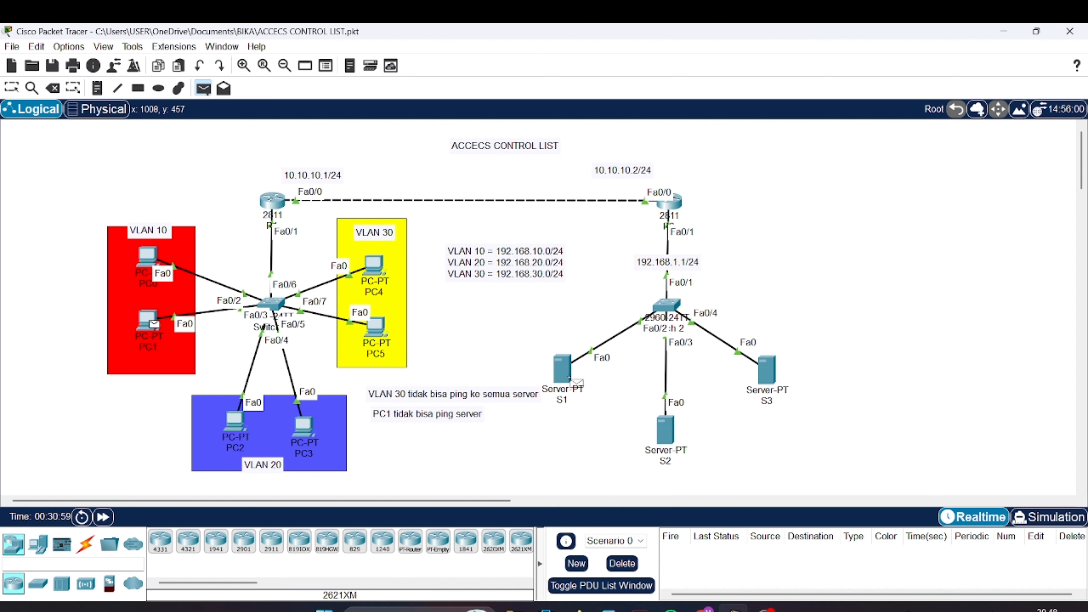
pyautogui.click(563, 367)
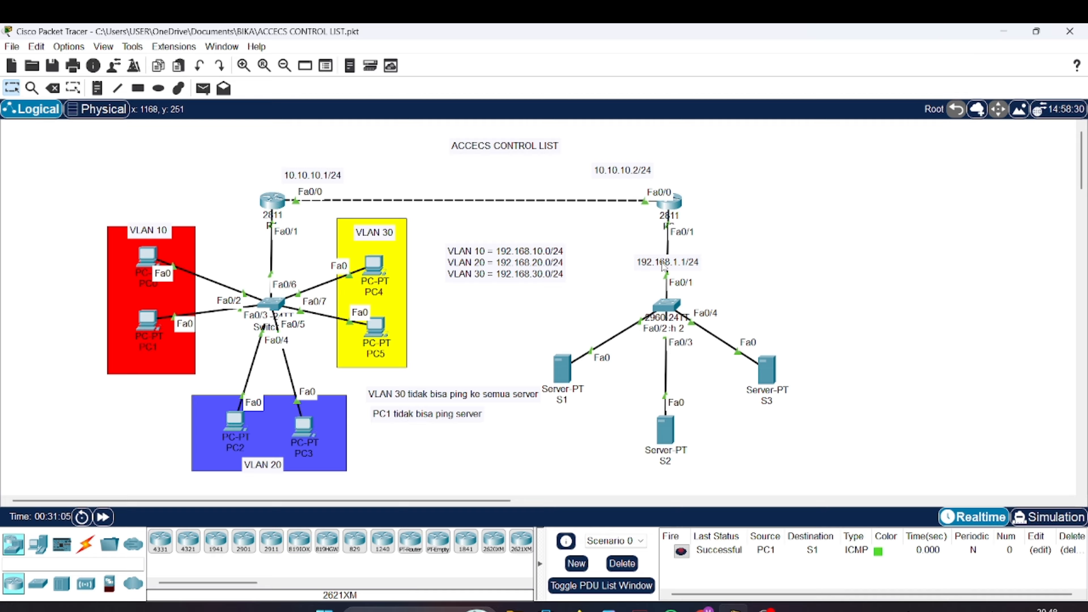
# Reopen R2's command line and review the order of the permit and deny entries in access list 1
pyautogui.click(668, 200)
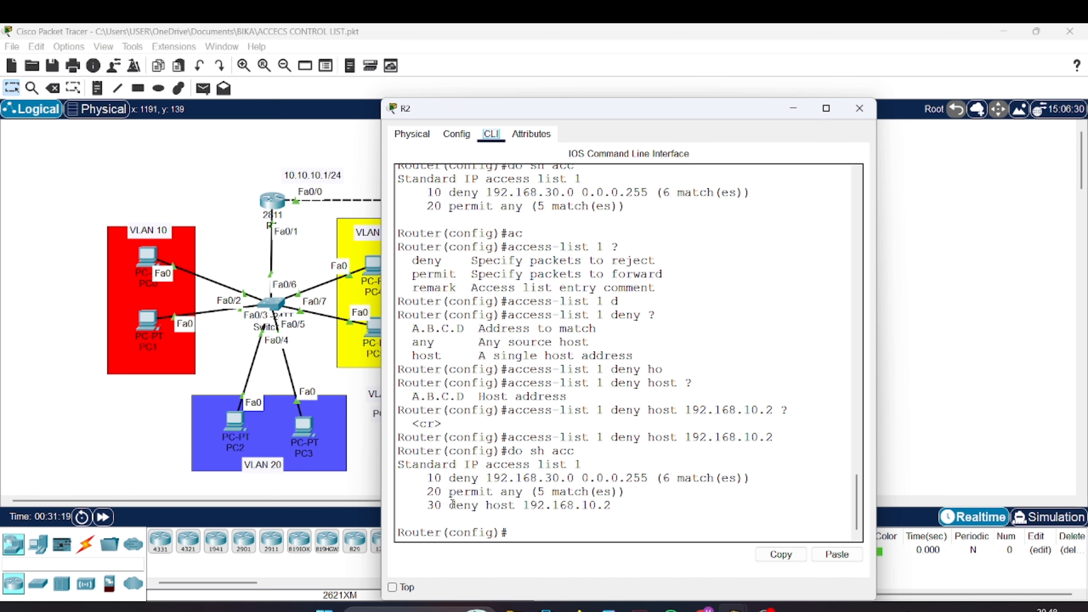
pyautogui.moveTo(443, 505)
pyautogui.mouseDown()
pyautogui.moveTo(426, 504)
pyautogui.moveTo(444, 506)
pyautogui.mouseUp()
pyautogui.click(419, 495)
pyautogui.click(449, 505)
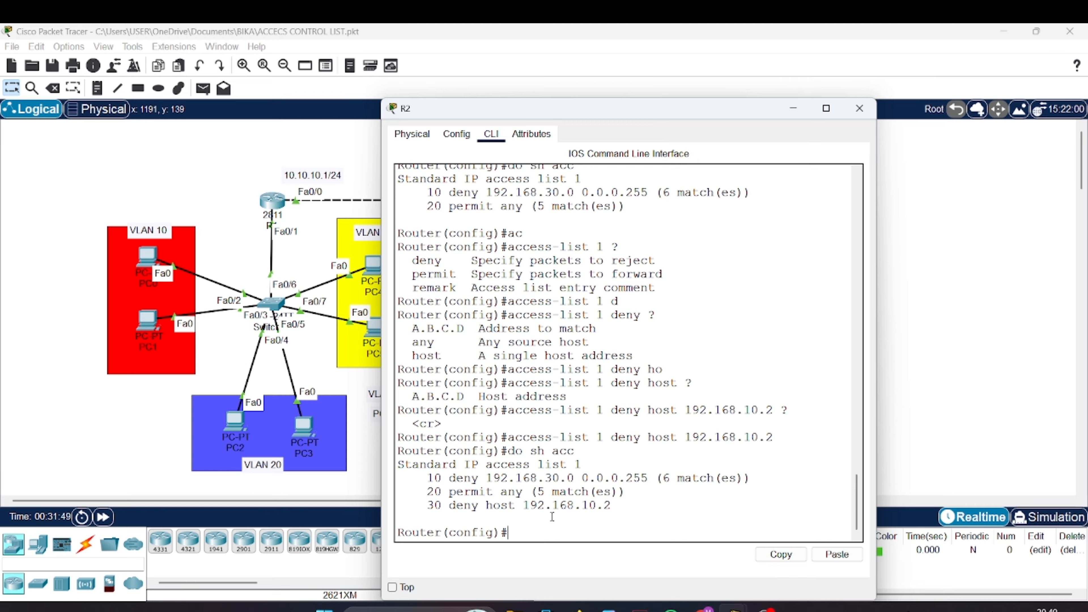
pyautogui.write('a')
pyautogui.press('Tab')
pyautogui.press('BackSpace')
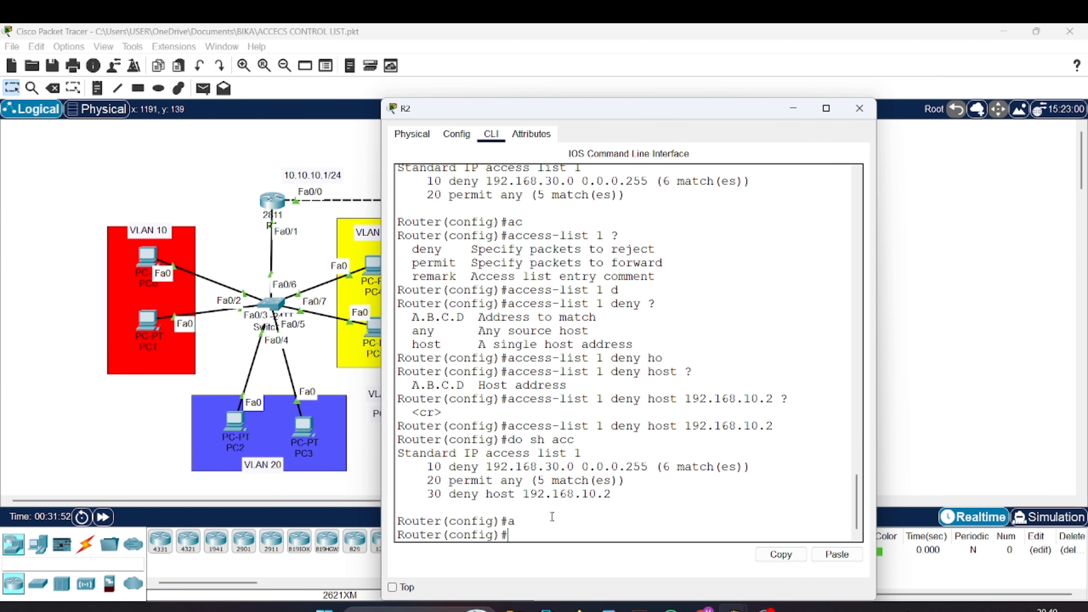
pyautogui.write('ac')
pyautogui.press('Tab')
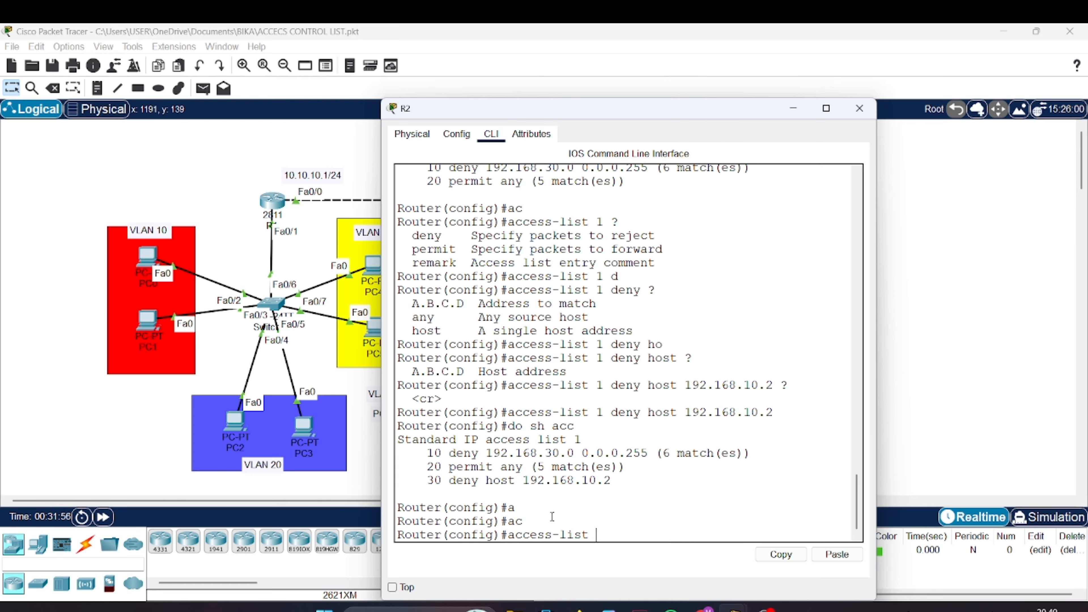
pyautogui.write('st')
pyautogui.press('Tab')
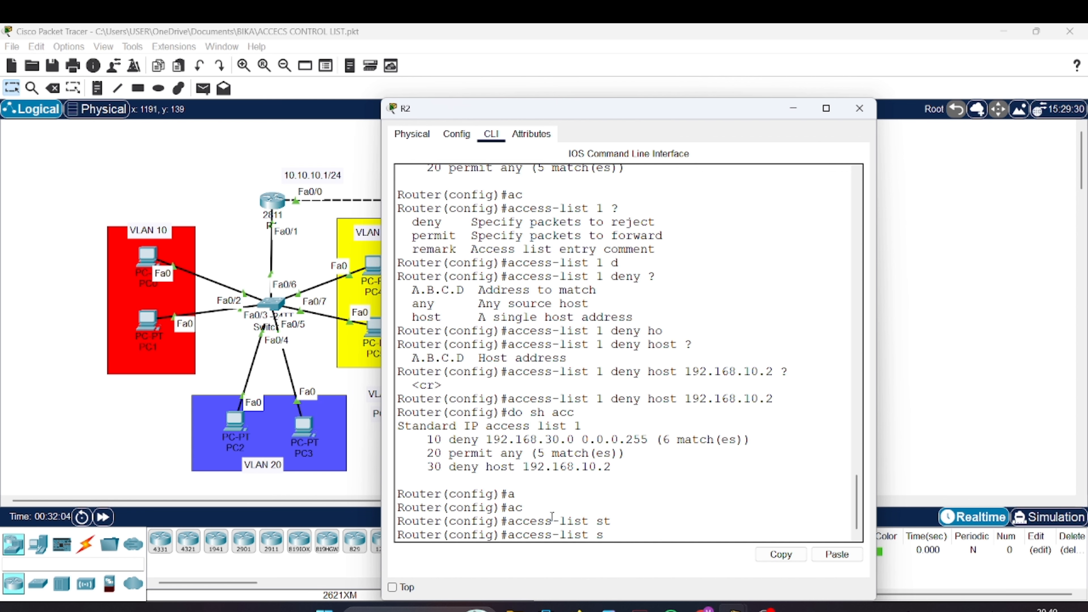
pyautogui.write('ta')
pyautogui.press('Tab')
pyautogui.press('BackSpace')
pyautogui.press('BackSpace')
pyautogui.press('BackSpace')
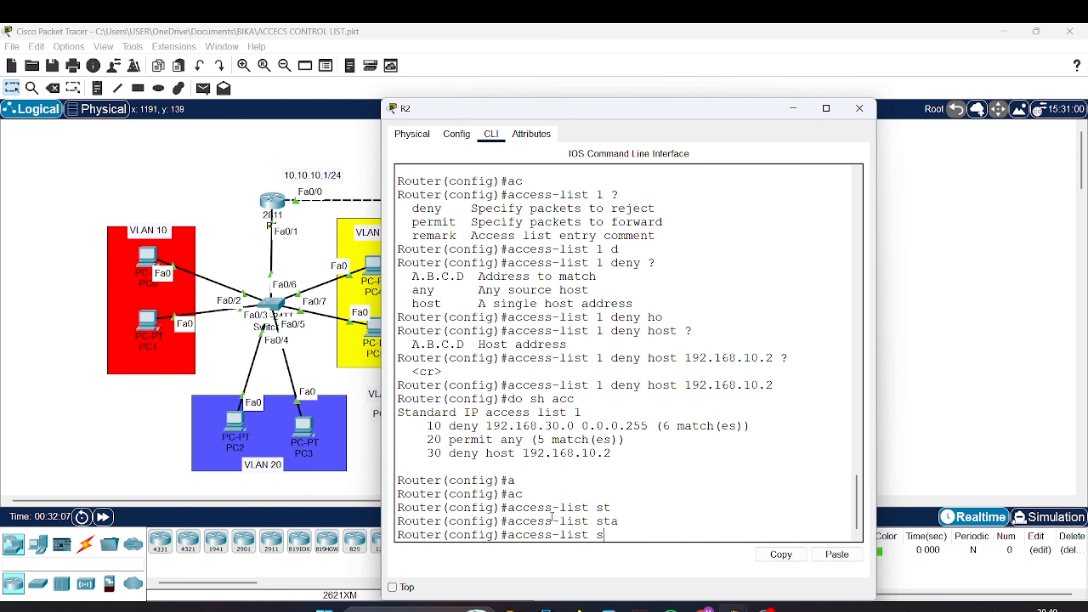
pyautogui.write('?')
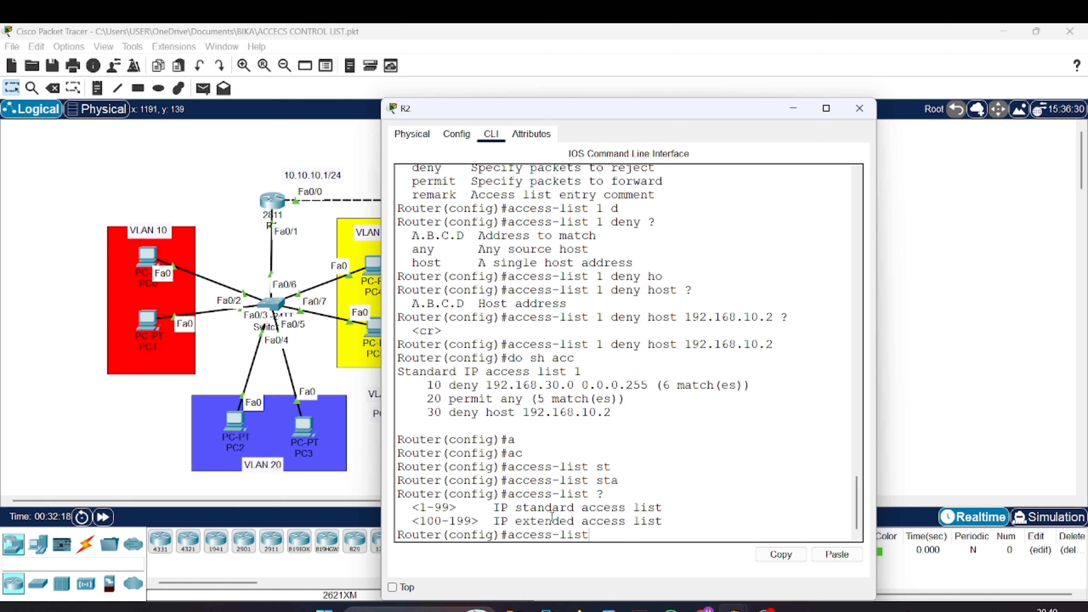
pyautogui.press('BackSpace')
pyautogui.press('BackSpace')
pyautogui.press('BackSpace')
pyautogui.press('BackSpace')
pyautogui.press('BackSpace')
pyautogui.press('BackSpace')
pyautogui.press('BackSpace')
pyautogui.press('BackSpace')
pyautogui.press('BackSpace')
pyautogui.press('BackSpace')
pyautogui.press('BackSpace')
# Try to find an access-list command in the configuration of interface fa 0/1, and exit to global configuration mode
pyautogui.write('int fa 0/1')
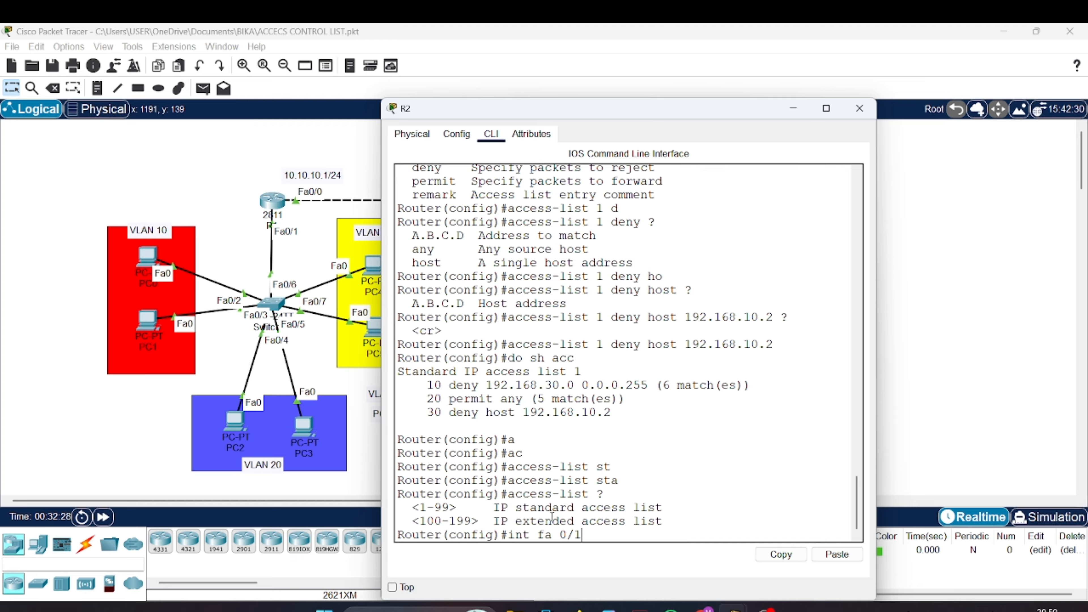
pyautogui.press('Return')
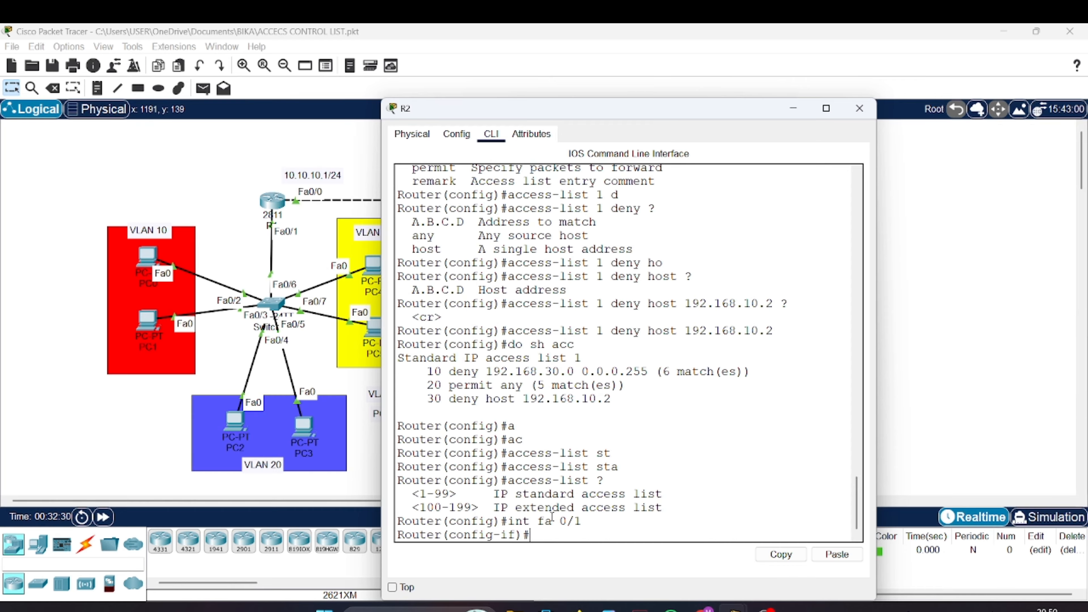
pyautogui.write('a')
pyautogui.press('Tab')
pyautogui.write('rp')
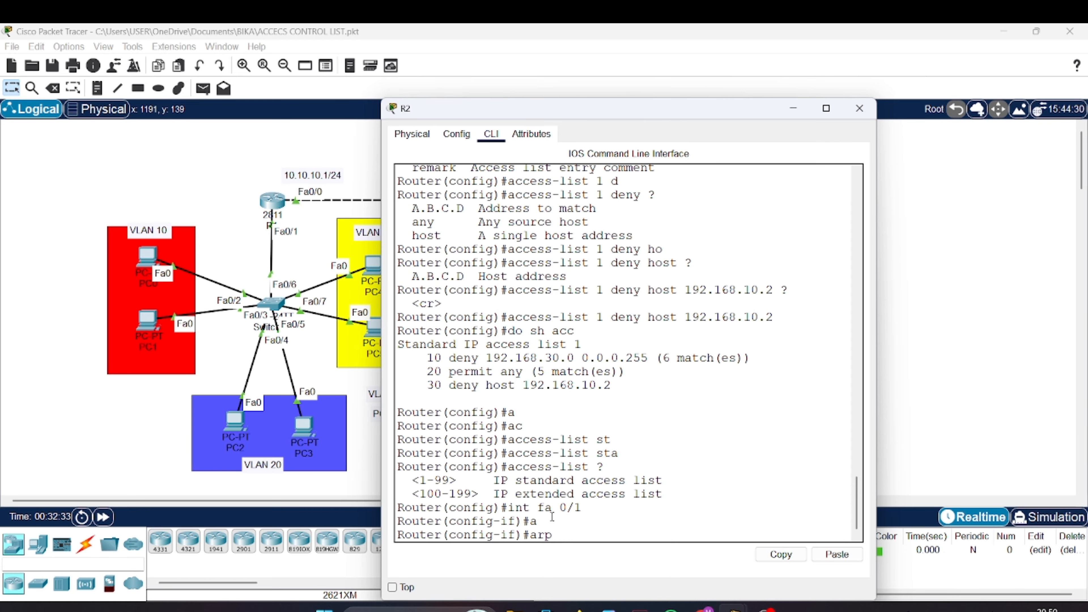
pyautogui.press('BackSpace')
pyautogui.press('BackSpace')
pyautogui.press('BackSpace')
pyautogui.write('c')
pyautogui.press('Tab')
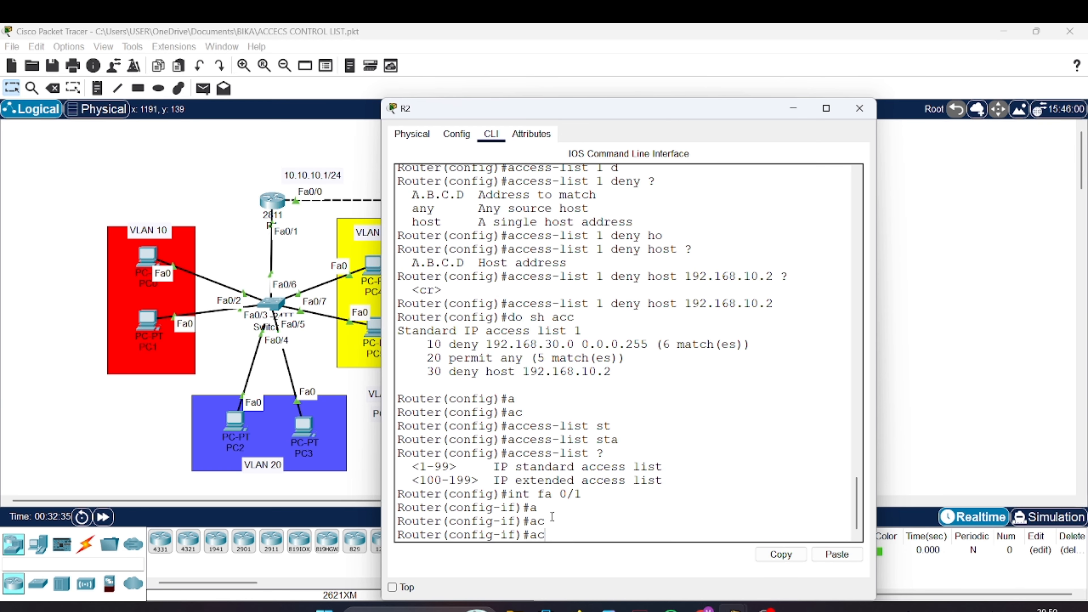
pyautogui.press('BackSpace')
pyautogui.press('BackSpace')
pyautogui.write('ex')
pyautogui.press('Return')
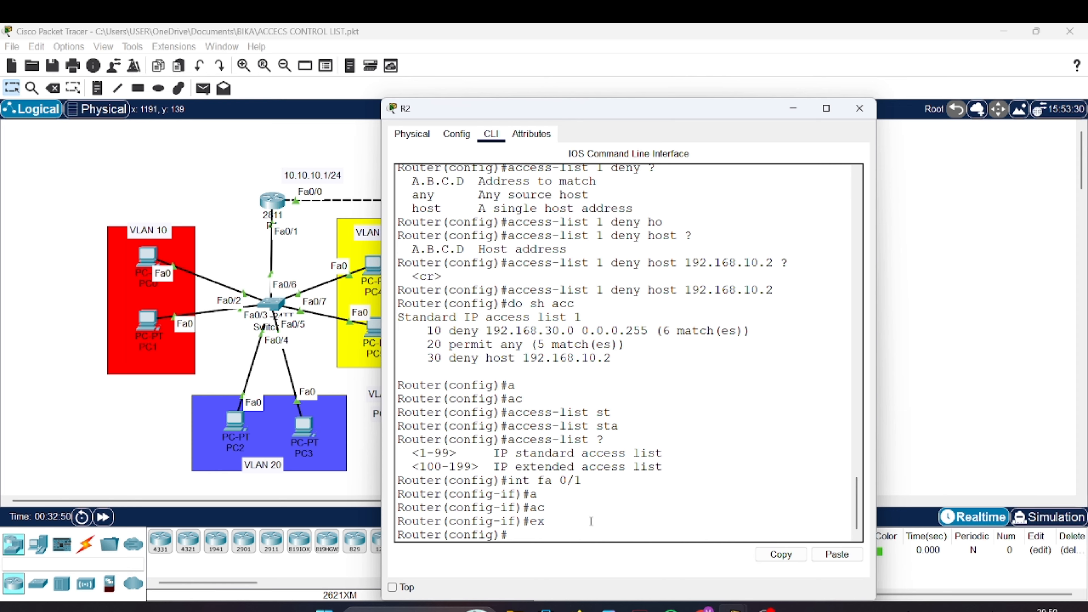
# Enter the configuration mode of standard IP access list 1 on R2, checking the help for the list types
pyautogui.write('ip ac')
pyautogui.press('Tab')
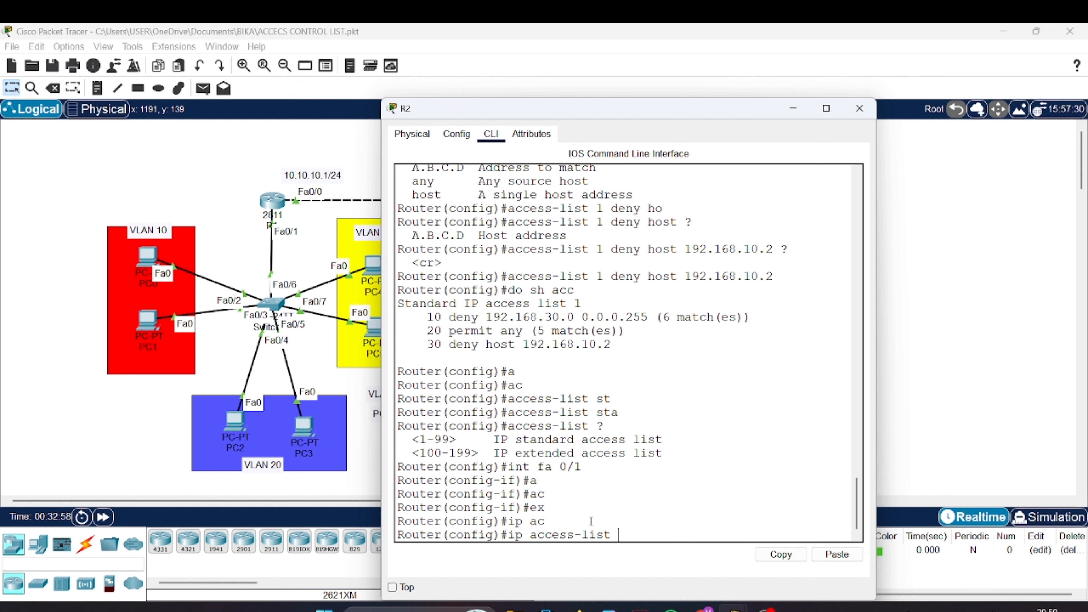
pyautogui.write('?')
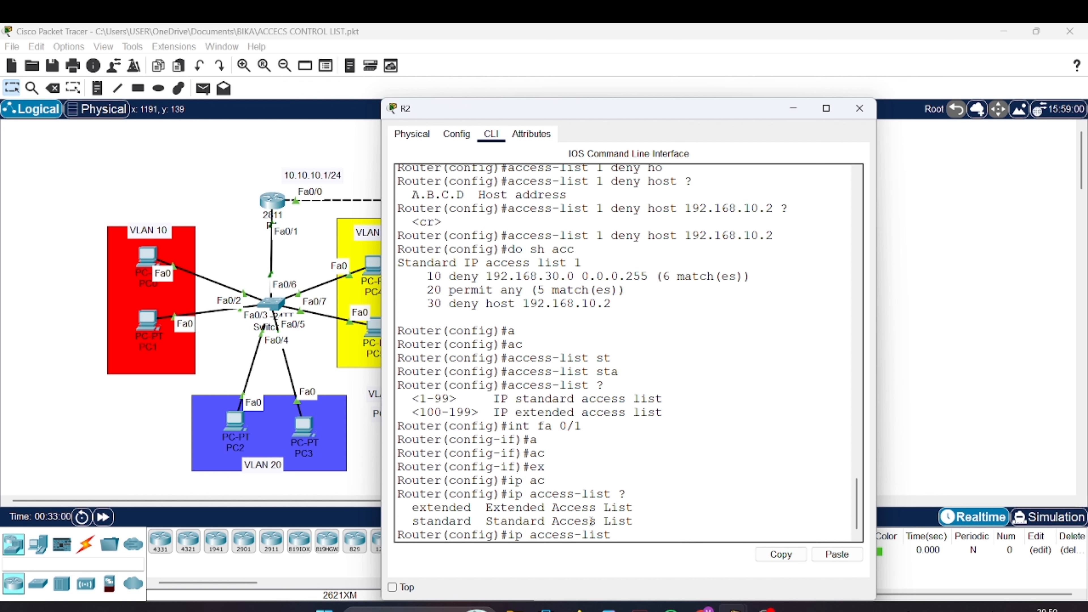
pyautogui.write('st')
pyautogui.press('Tab')
pyautogui.write('1')
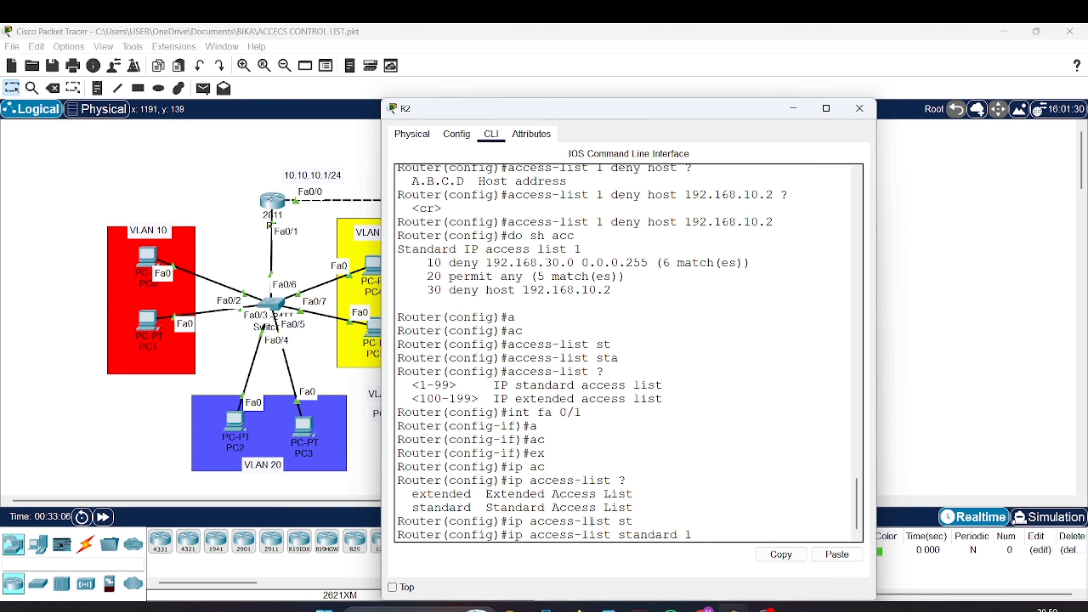
pyautogui.press('Return')
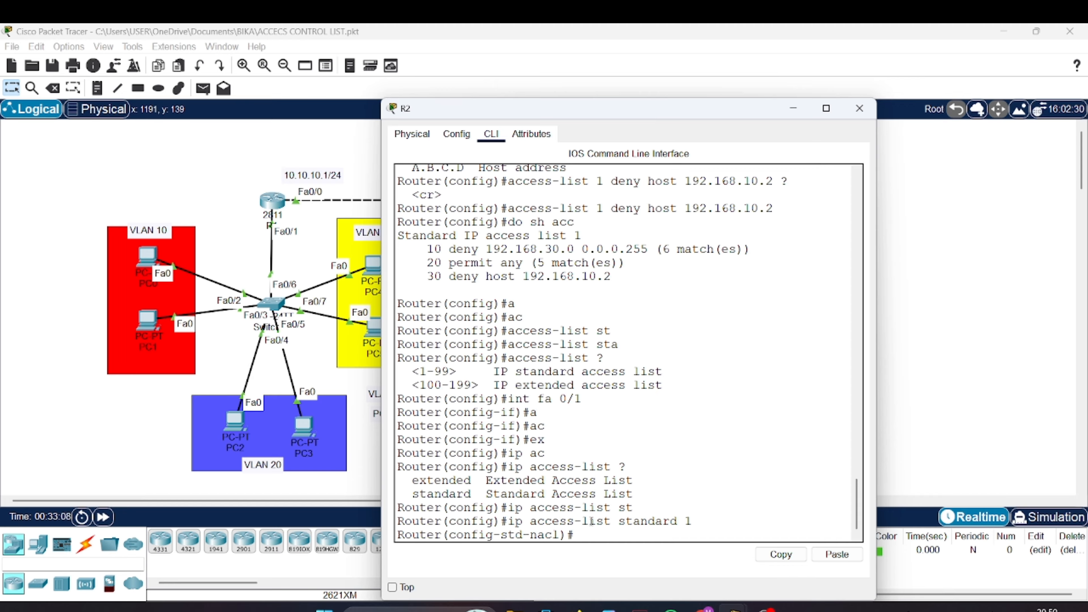
# Check the available access-list commands, remove entry 30 from access list 1, and list the access lists
pyautogui.write('?')
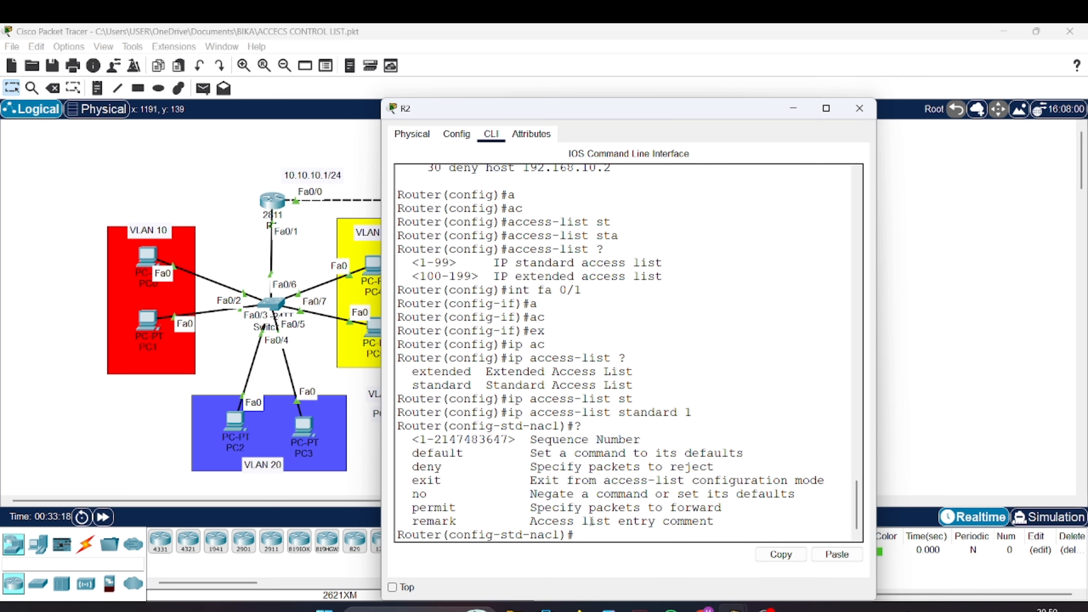
pyautogui.write('no 30')
pyautogui.press('Return')
pyautogui.write('do sh acc')
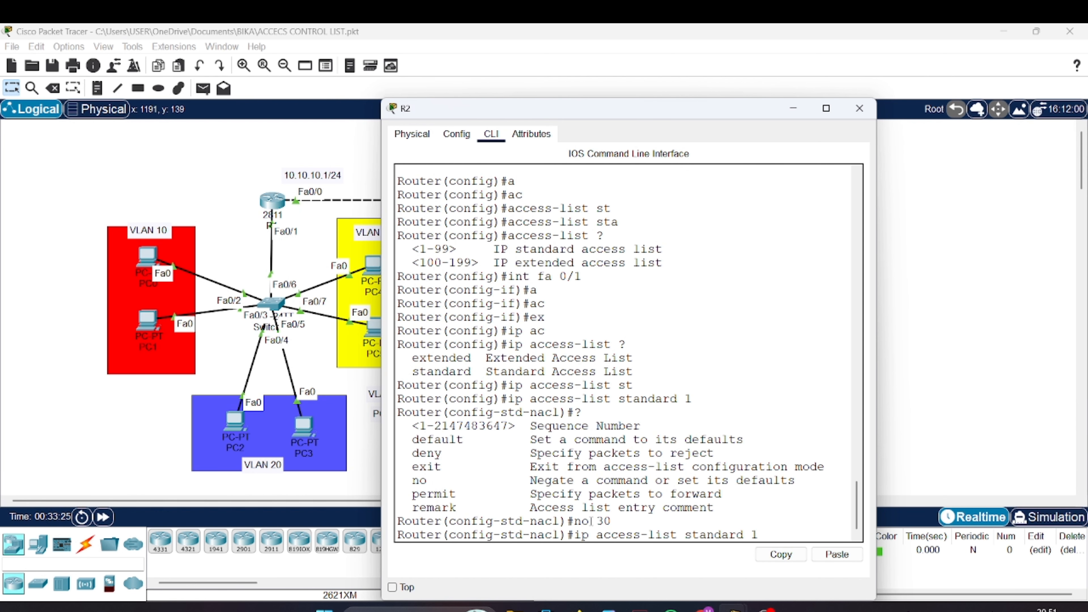
pyautogui.press('Return')
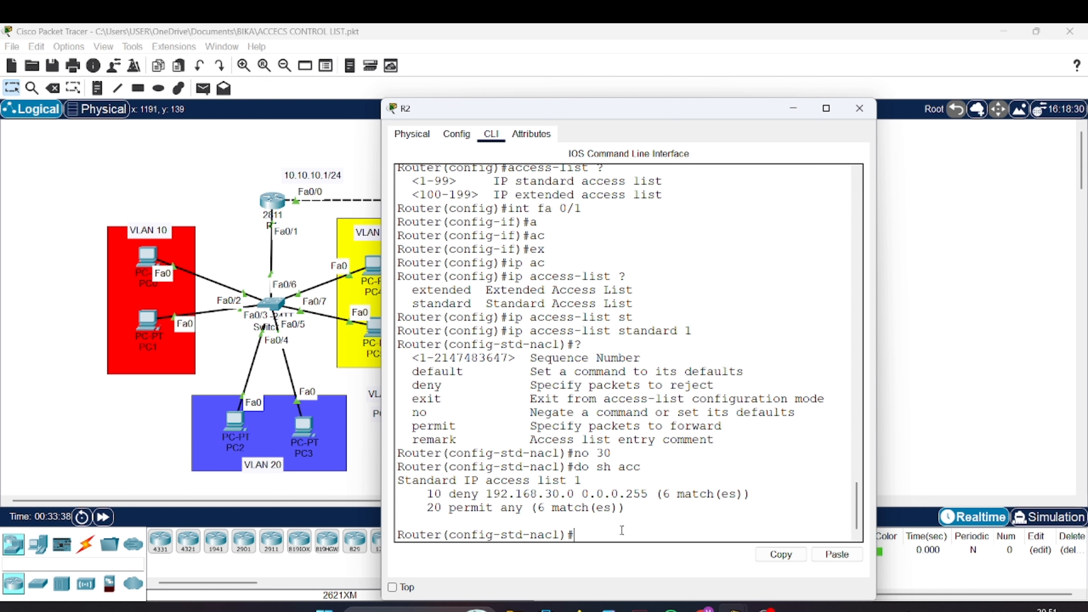
# Add entry 15 denying host 192.168.10.2 to R2's standard access list 1, checking the address against PC1's IP configuration
pyautogui.write('15 de')
pyautogui.press('Tab')
pyautogui.write('ny ')
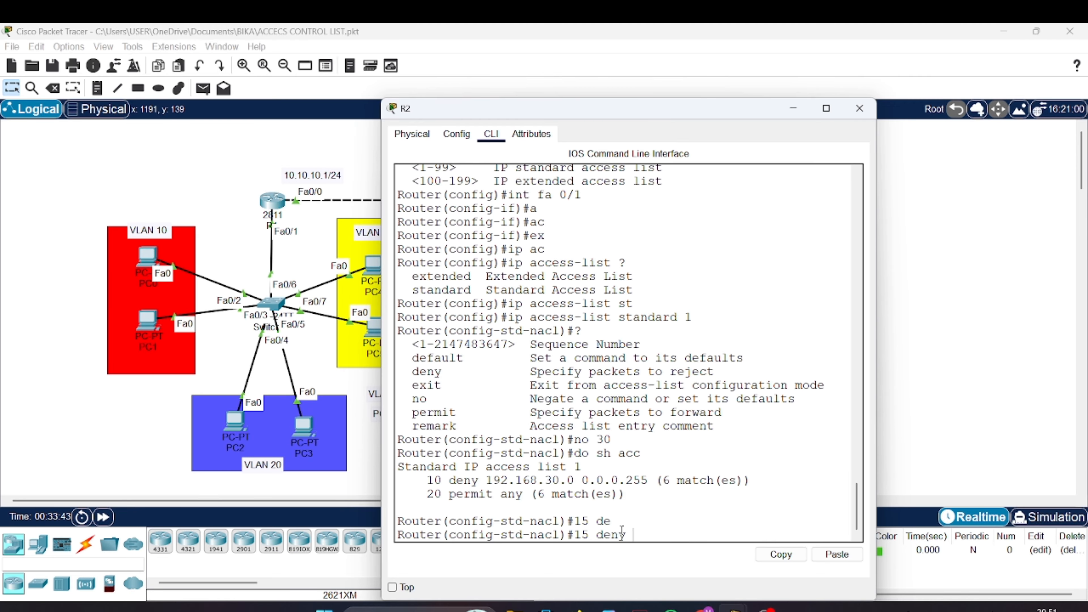
pyautogui.write('ho')
pyautogui.press('Tab')
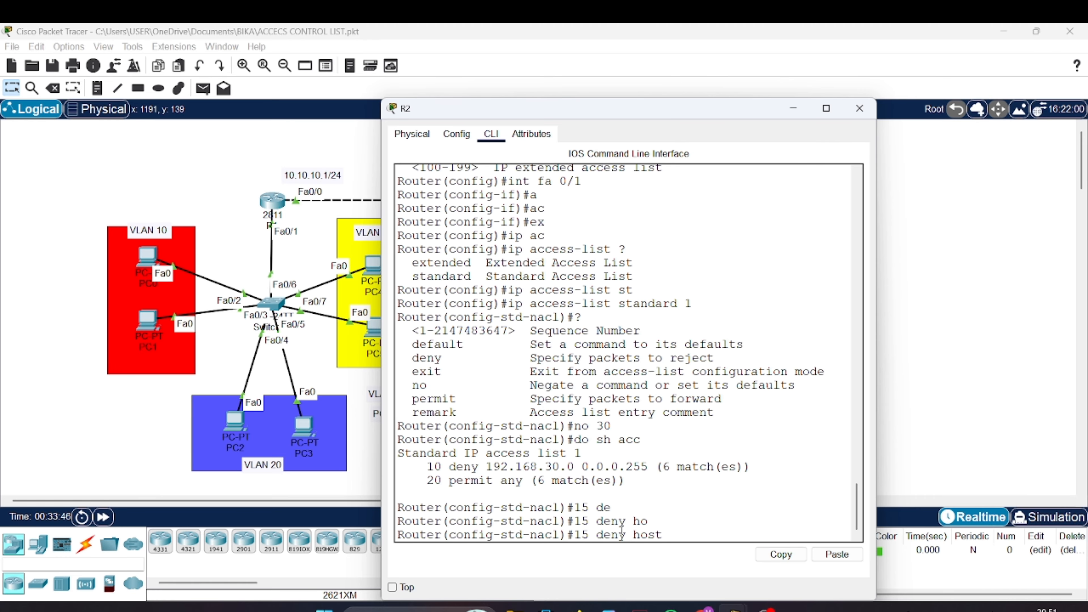
pyautogui.write('192.168.10.2')
pyautogui.click(144, 322)
pyautogui.click(454, 212)
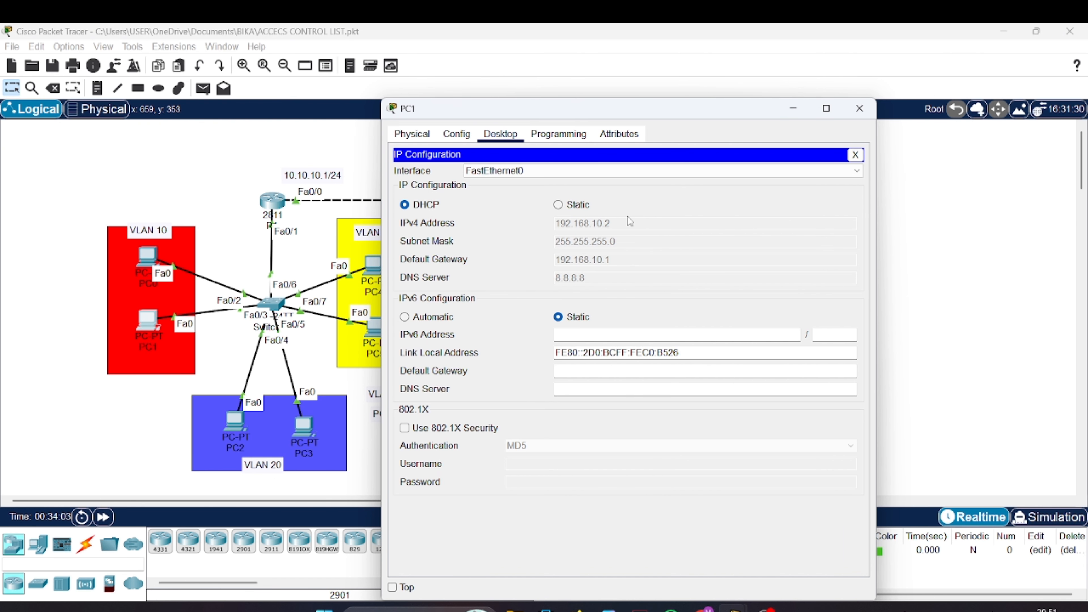
pyautogui.click(860, 108)
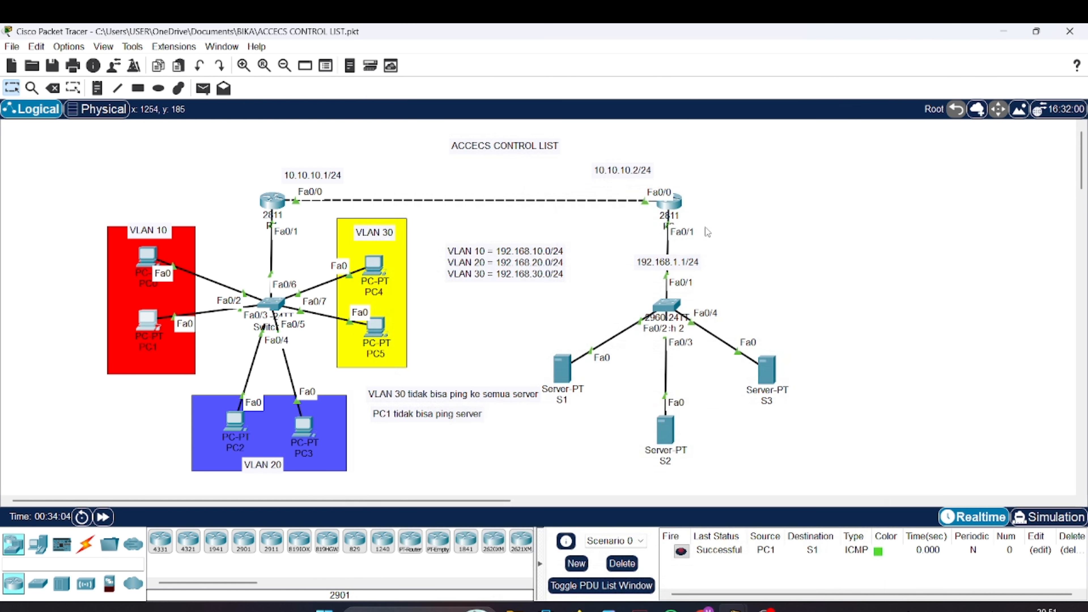
pyautogui.click(680, 206)
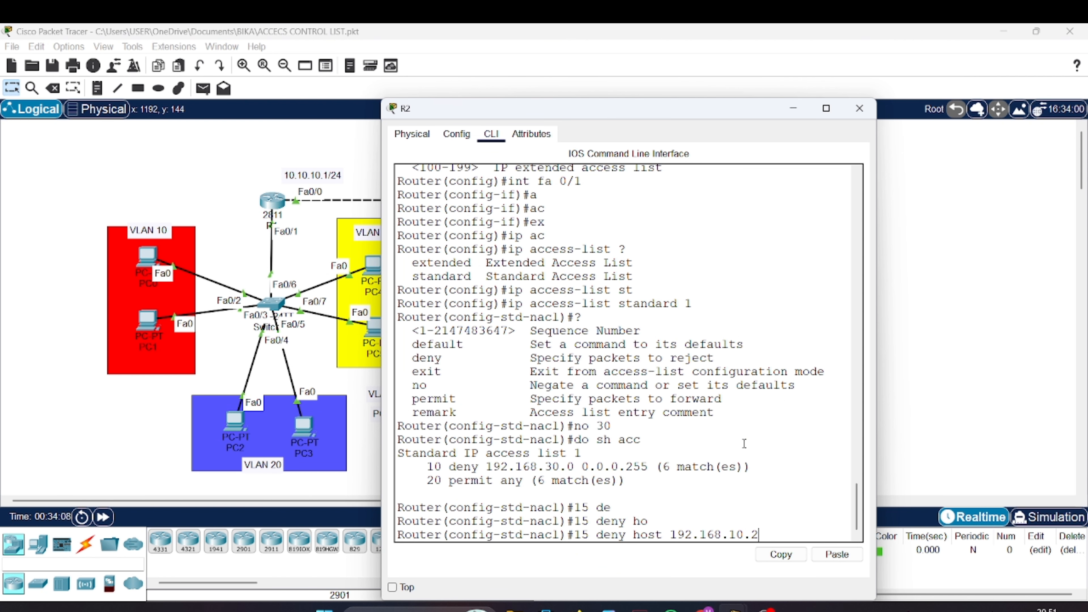
pyautogui.press('Return')
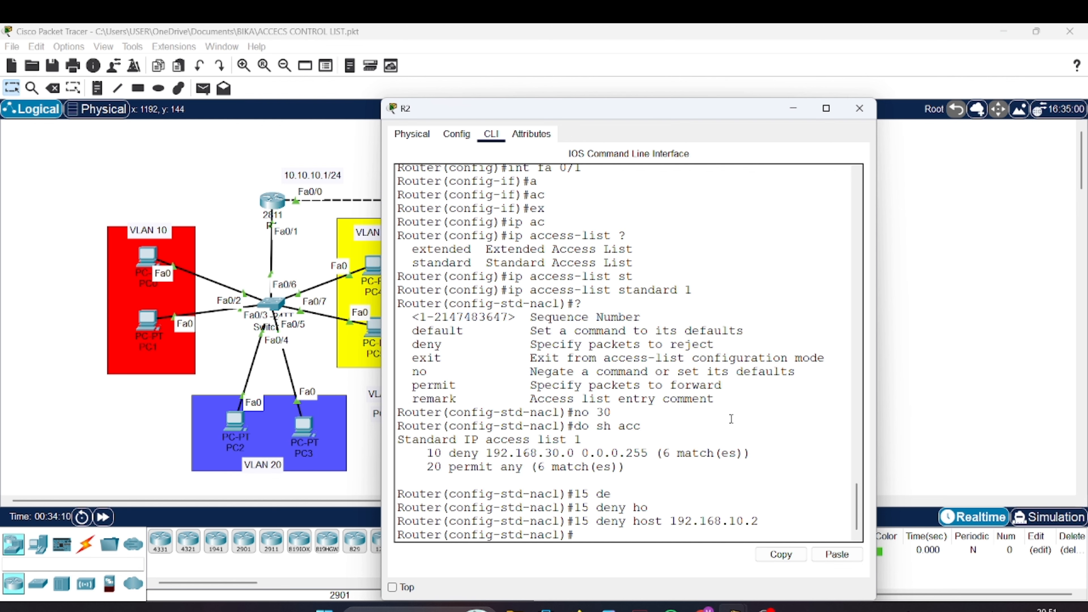
pyautogui.click(859, 110)
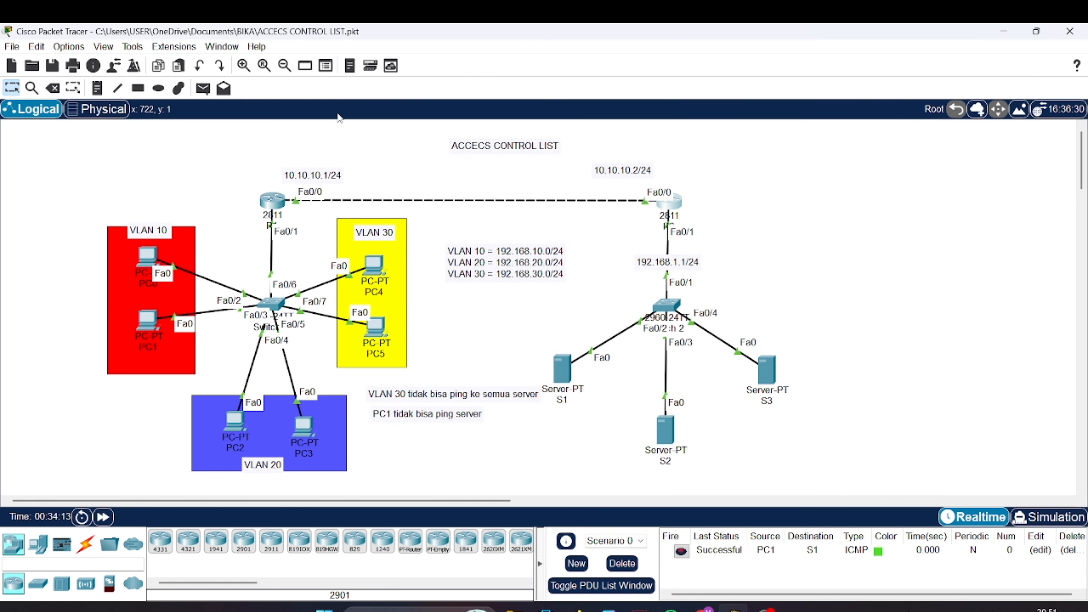
# Fast-forward the simulation time and test connectivity with simple PDUs from PC0 to S1 and from PC1 to S1
pyautogui.click(103, 517)
pyautogui.click(202, 88)
pyautogui.click(150, 258)
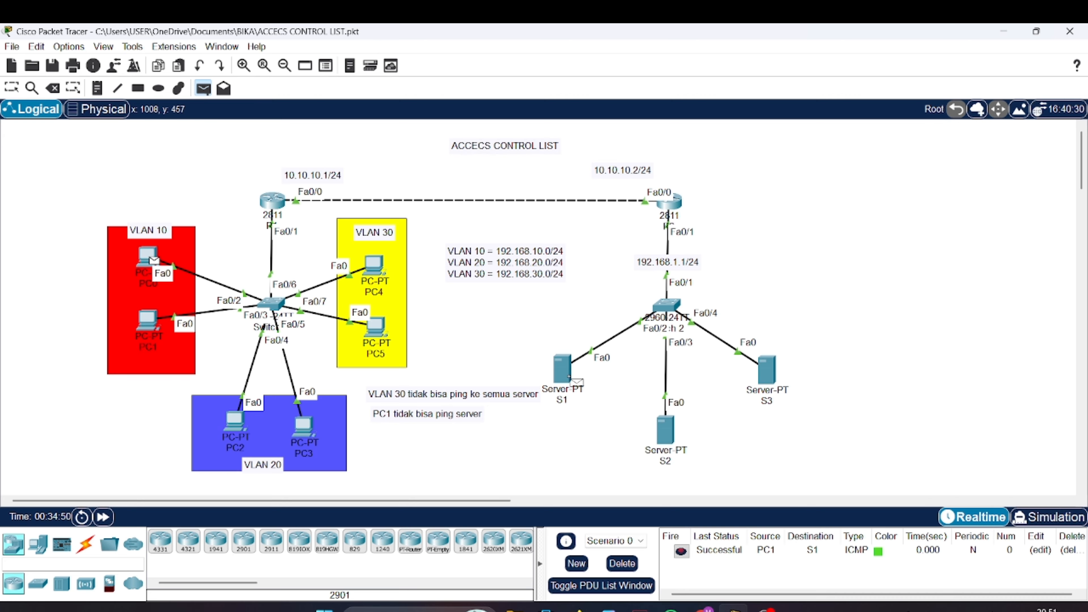
pyautogui.click(564, 360)
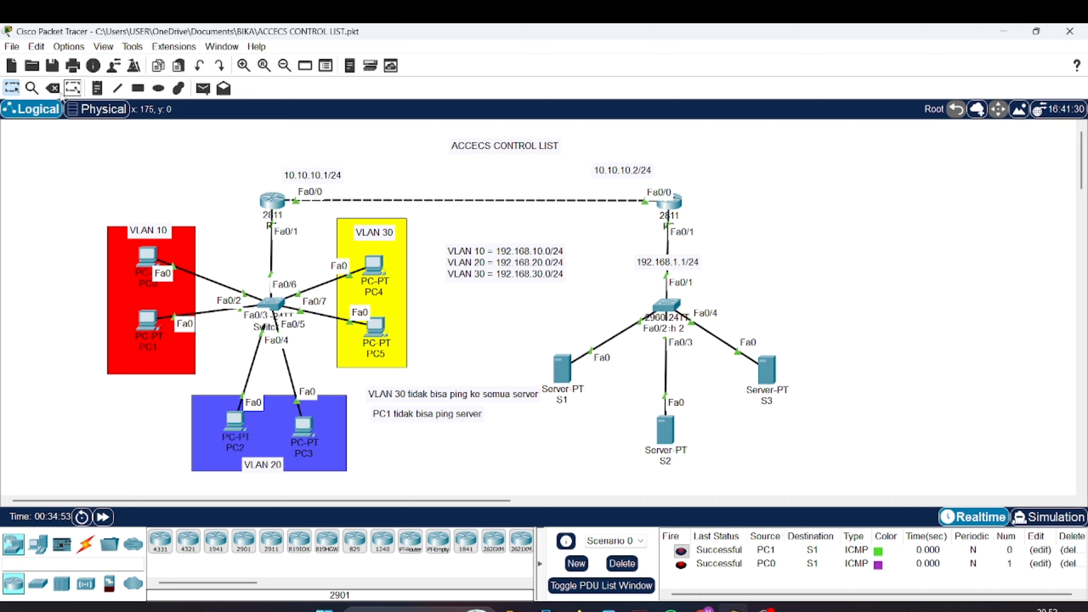
pyautogui.click(150, 318)
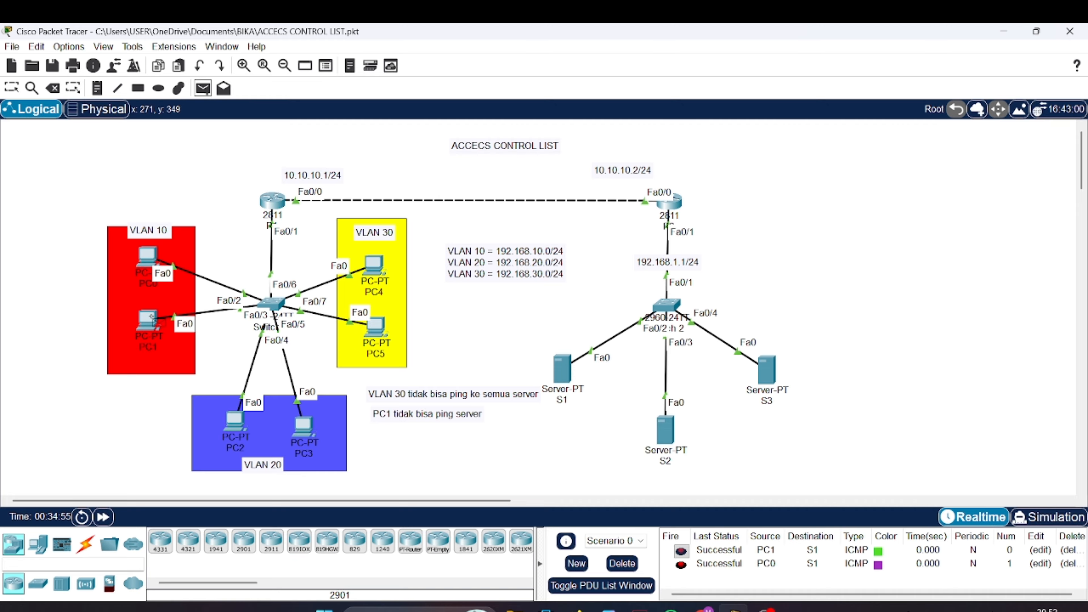
pyautogui.click(563, 372)
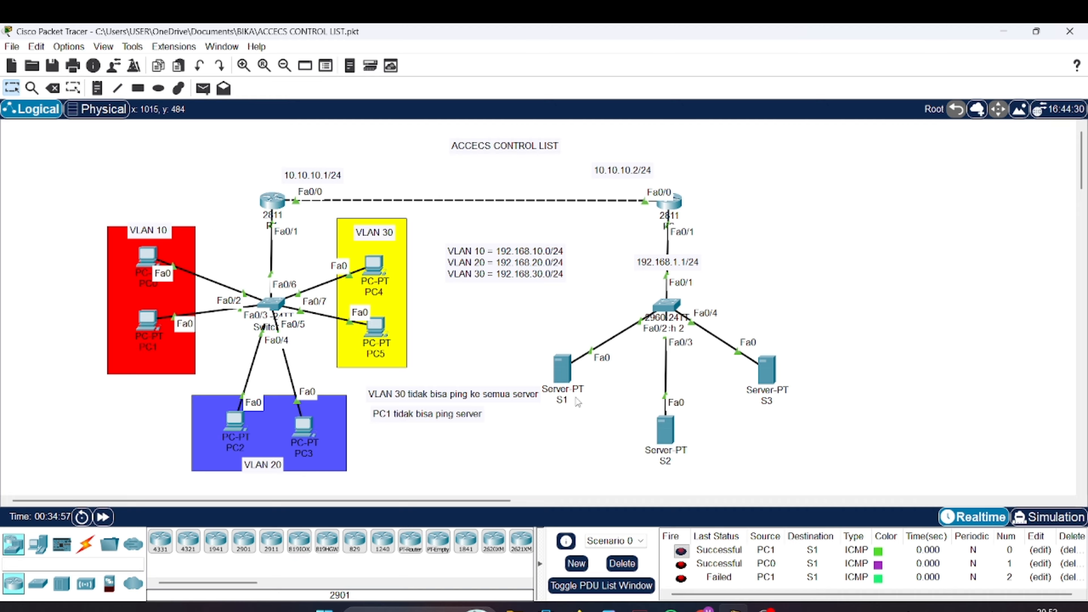
# Clear the scenario's PDU results and test connectivity with a simple PDU from PC1 to S2
pyautogui.click(634, 566)
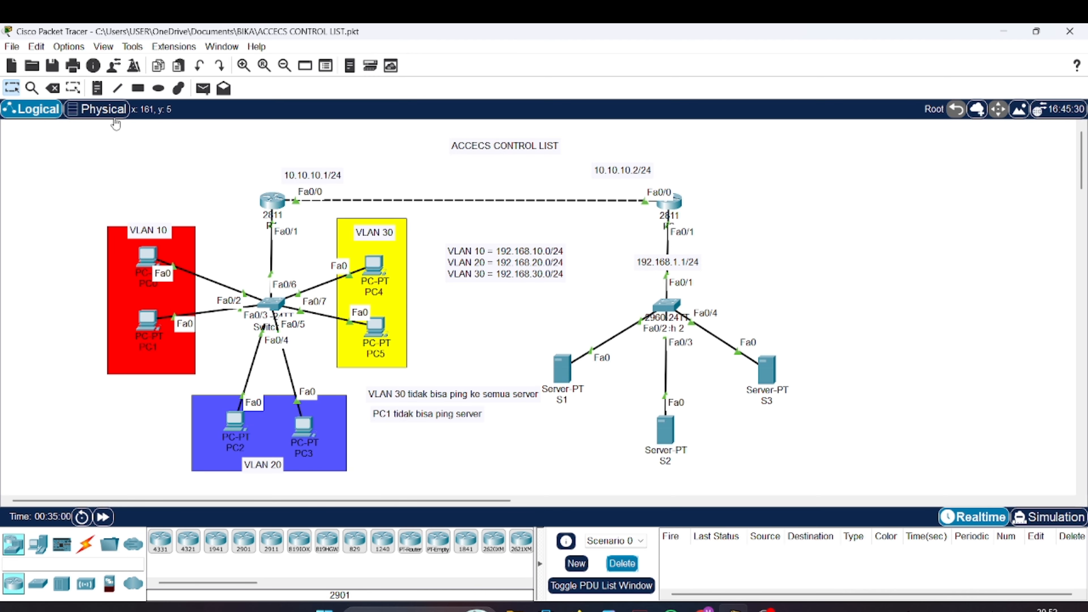
pyautogui.click(203, 89)
pyautogui.click(151, 317)
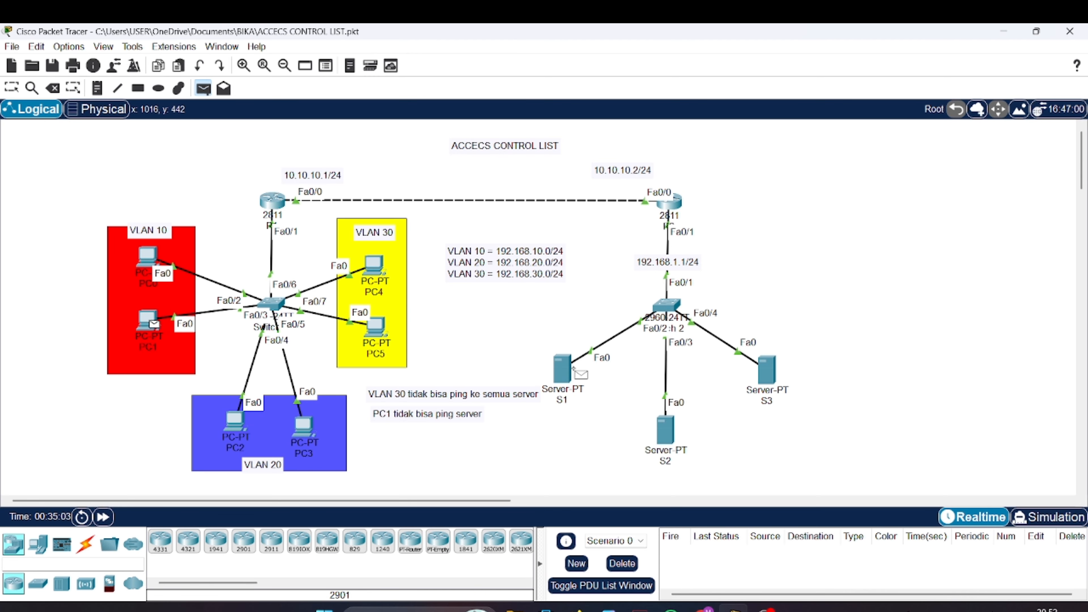
pyautogui.click(676, 429)
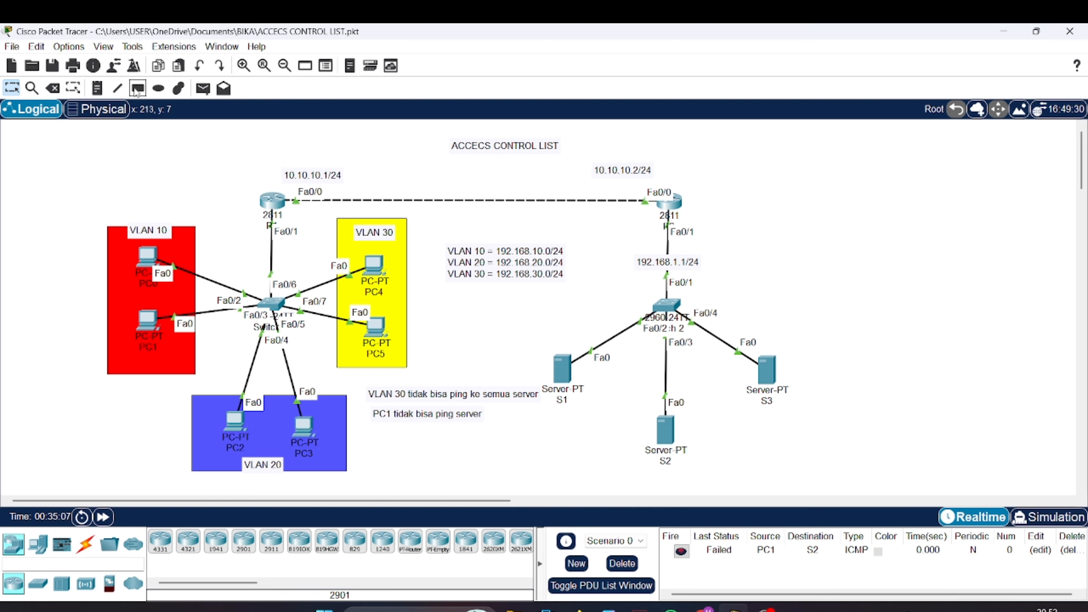
# Start a simple PDU connectivity test with PC2 as the source
pyautogui.click(203, 88)
pyautogui.click(240, 424)
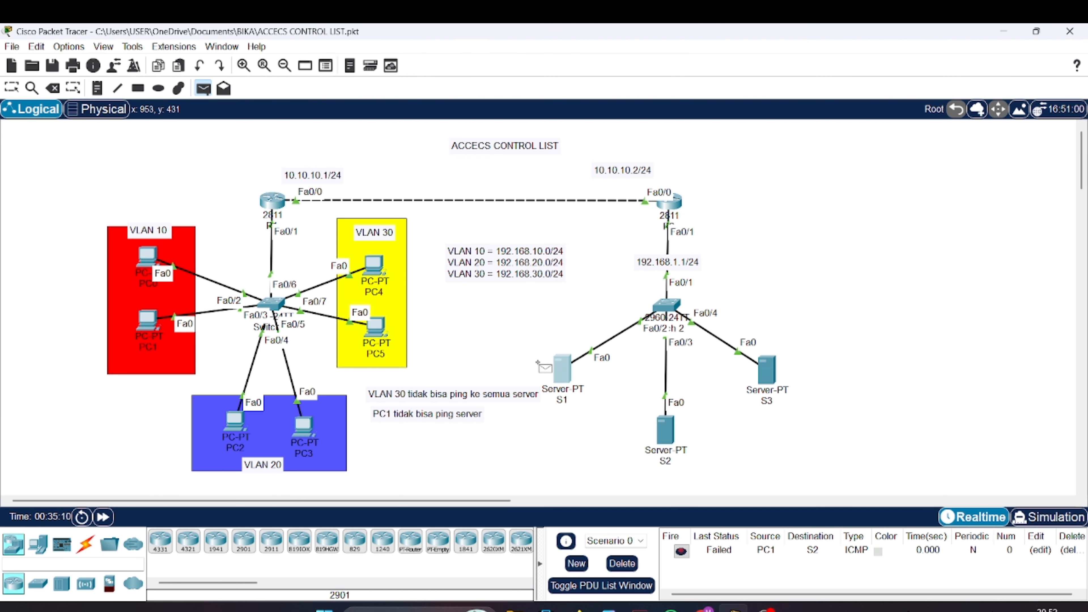